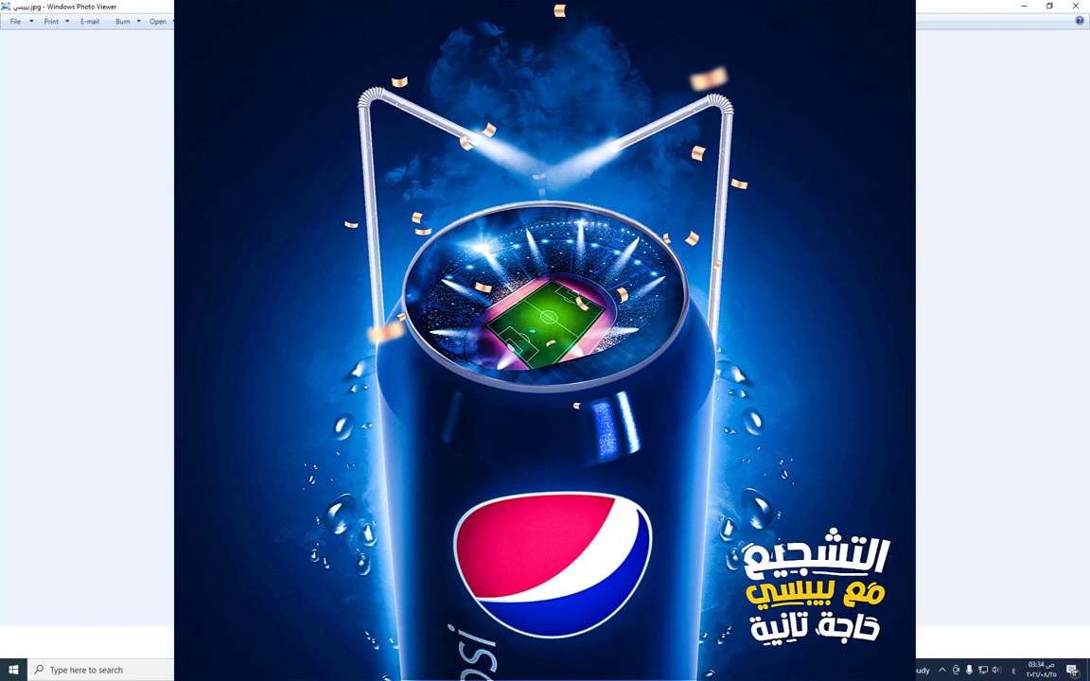
Leave the finished Pepsi poster preview and return to Photoshop's home screen
key("alt+Tab")
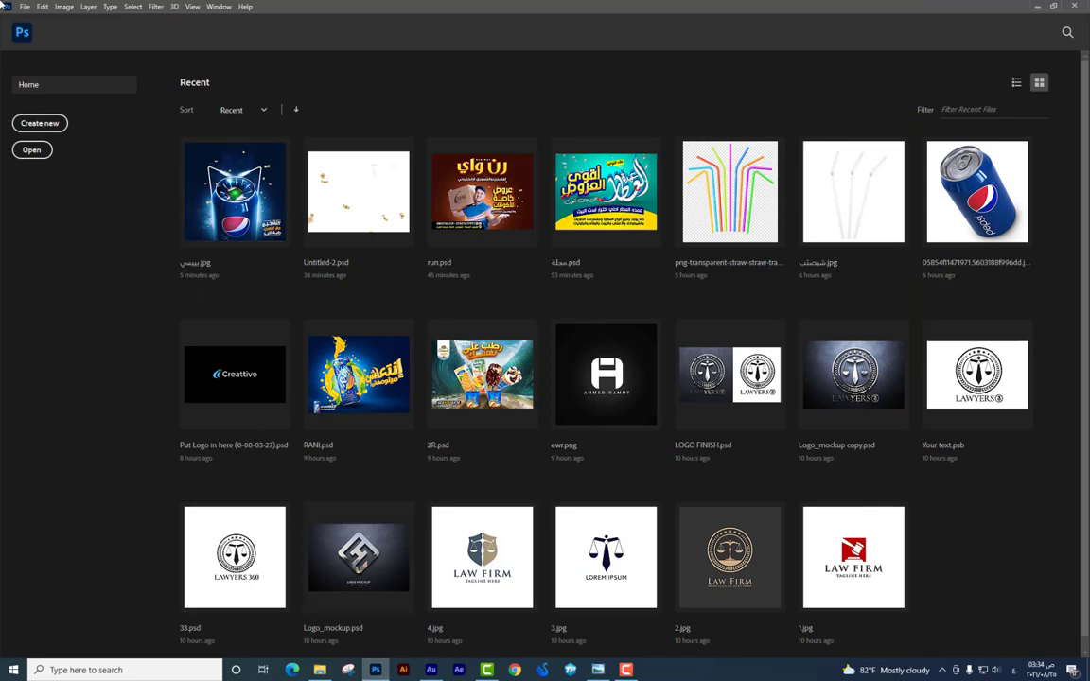
Create a new blank 2000 × 1700 px document
left_click(24, 6)
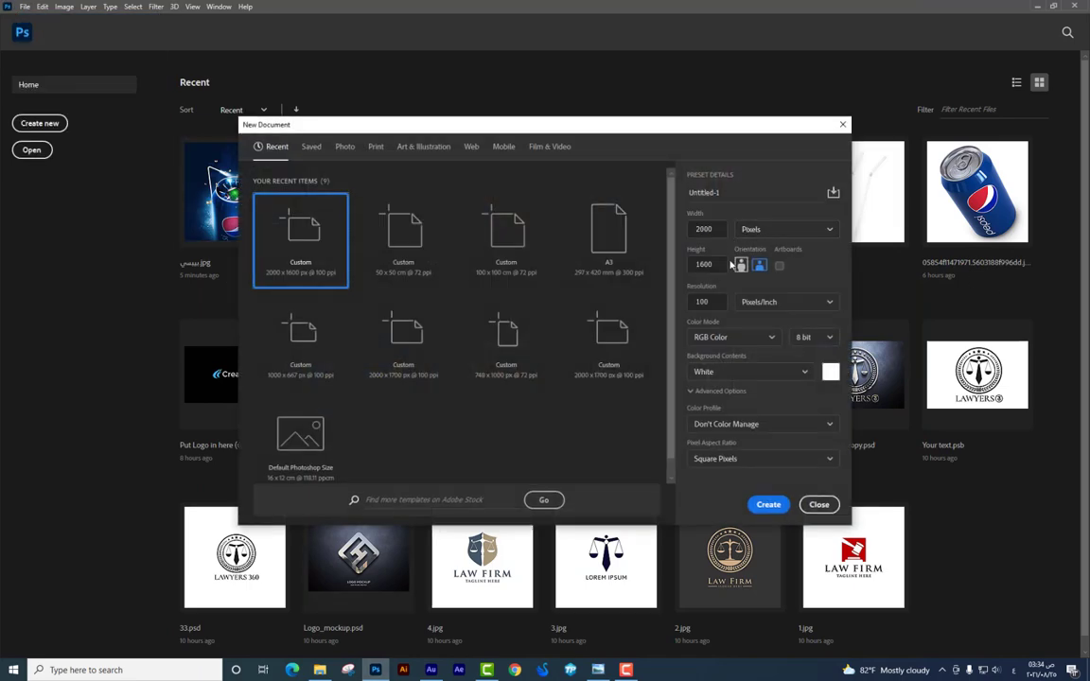
left_click(704, 264)
type("1700")
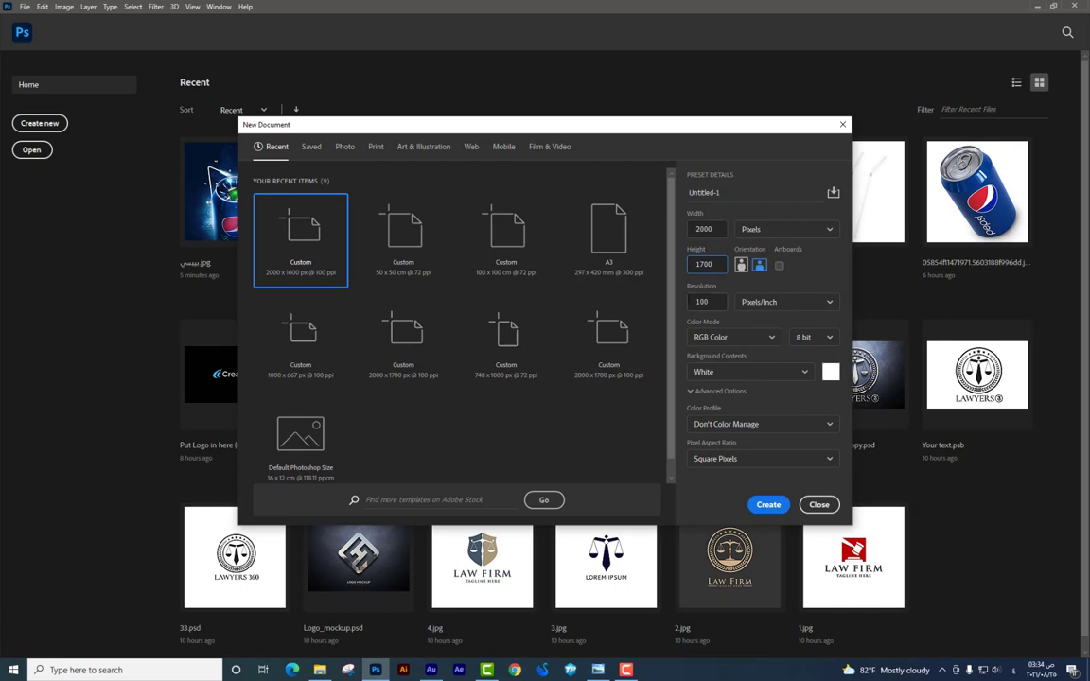
left_click(768, 504)
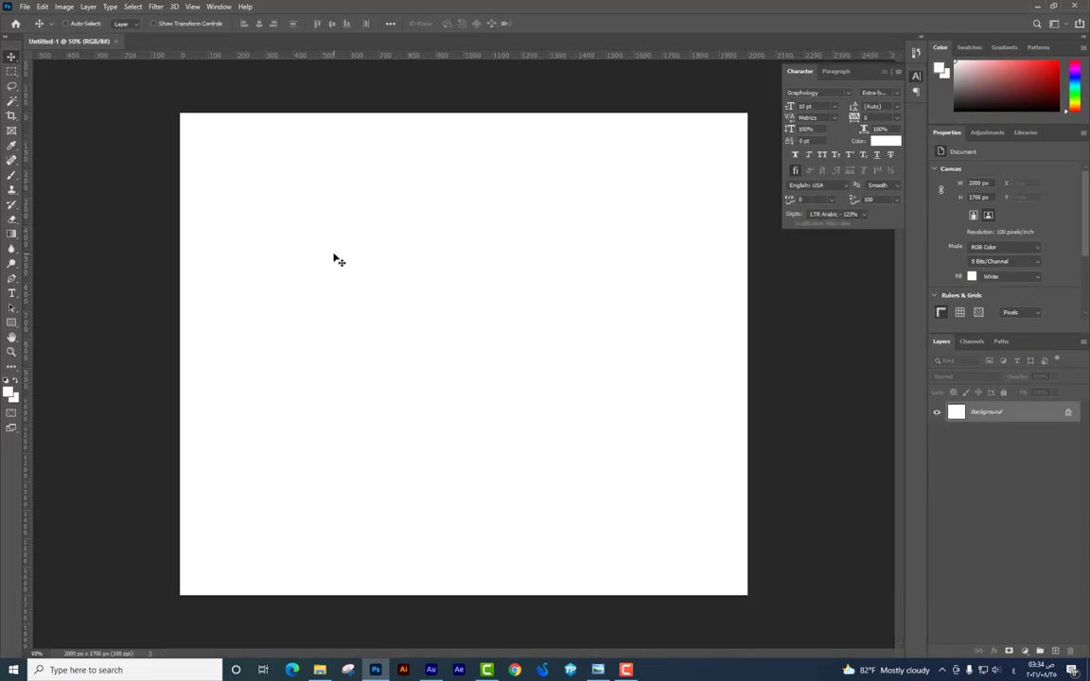
left_click(886, 73)
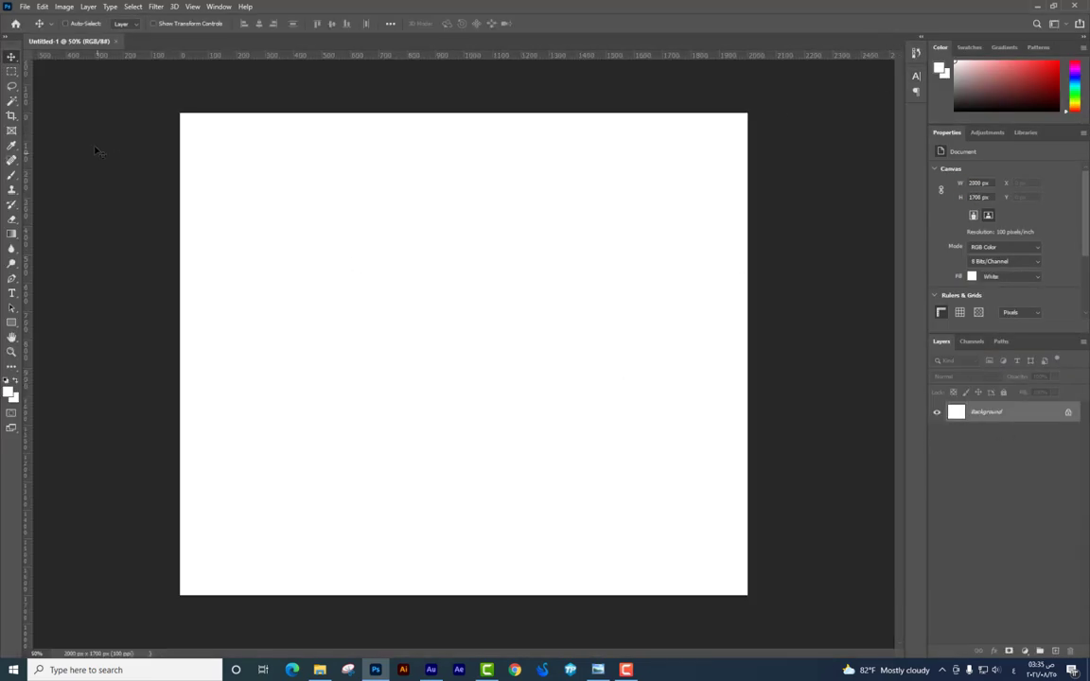
Crop the canvas's right edge in so it is 1852 px wide
left_click(11, 115)
left_click_drag(745, 350, 728, 351)
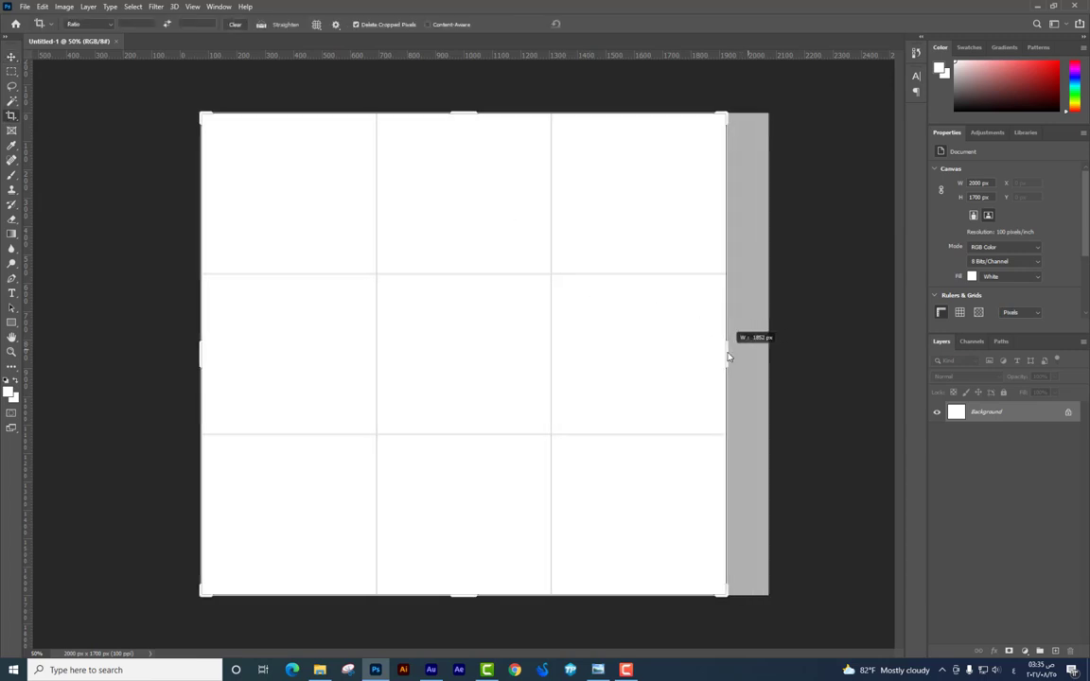
key("Return")
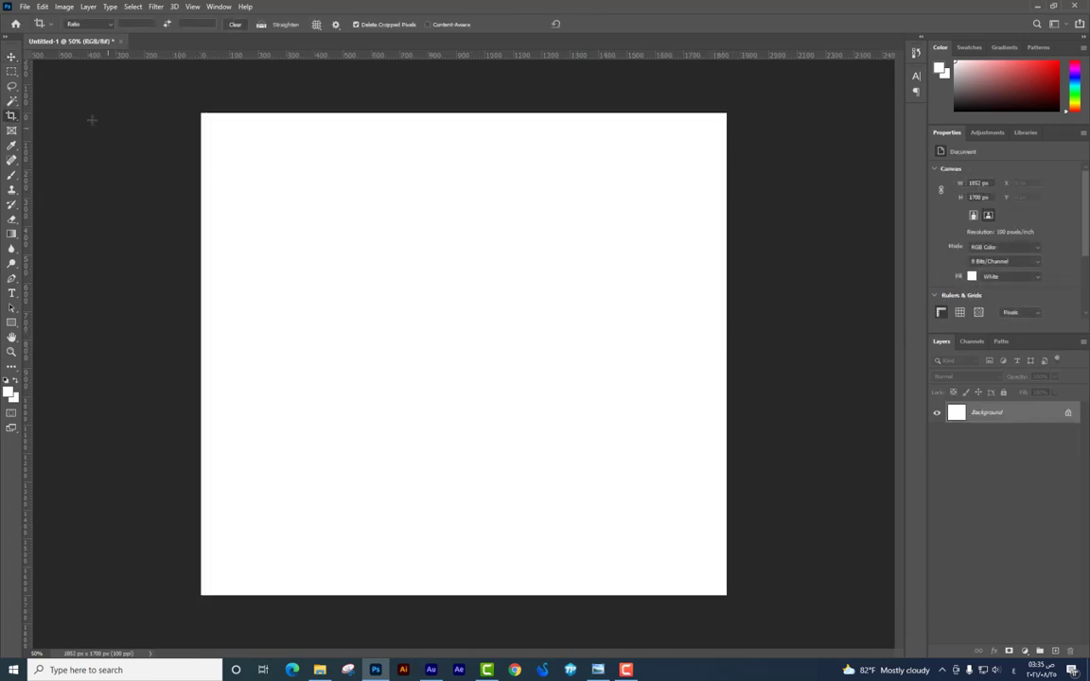
left_click(12, 57)
Drag the Pepsi can JPG from the بيبسي folder into Photoshop to open it
left_click(320, 670)
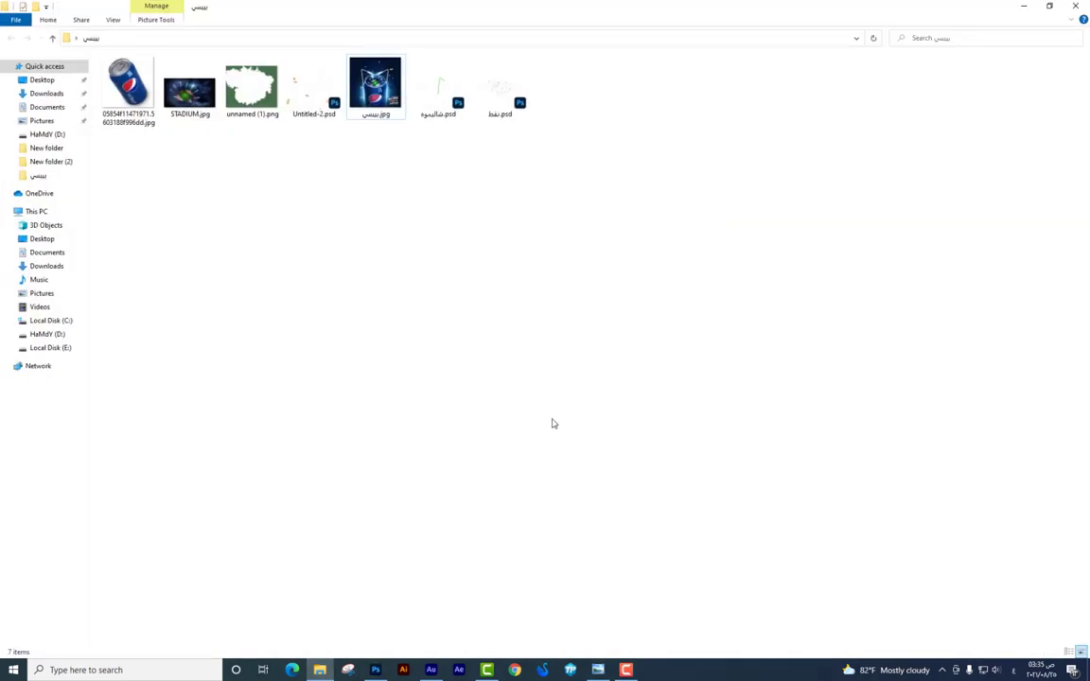
key("ctrl+a")
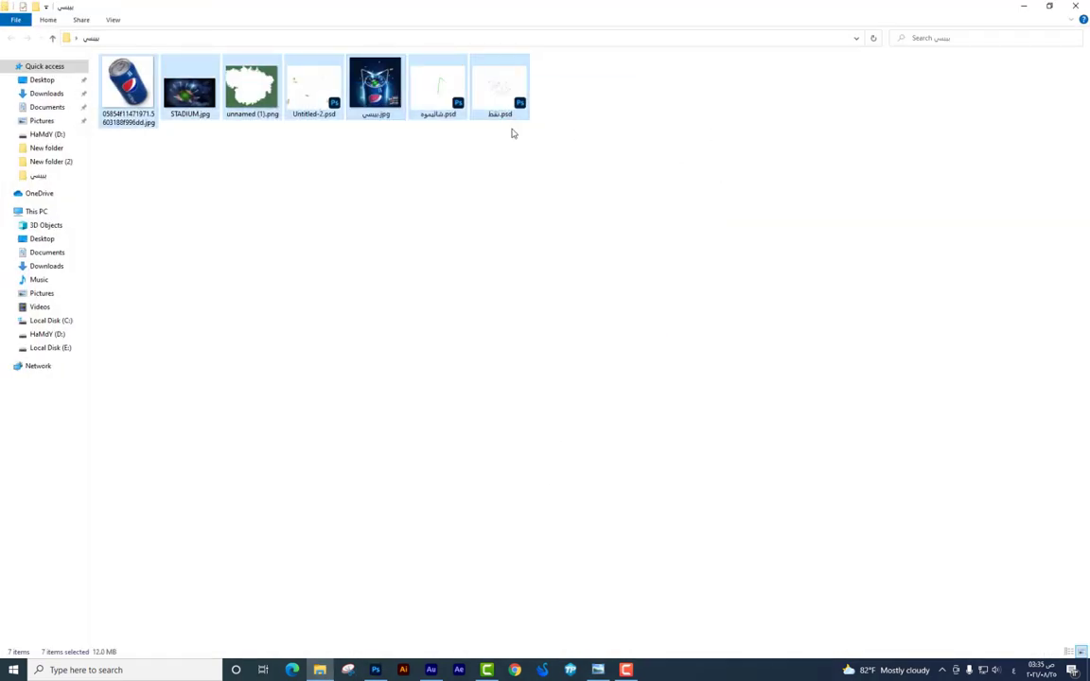
left_click_drag(359, 123, 491, 229)
left_click(491, 229)
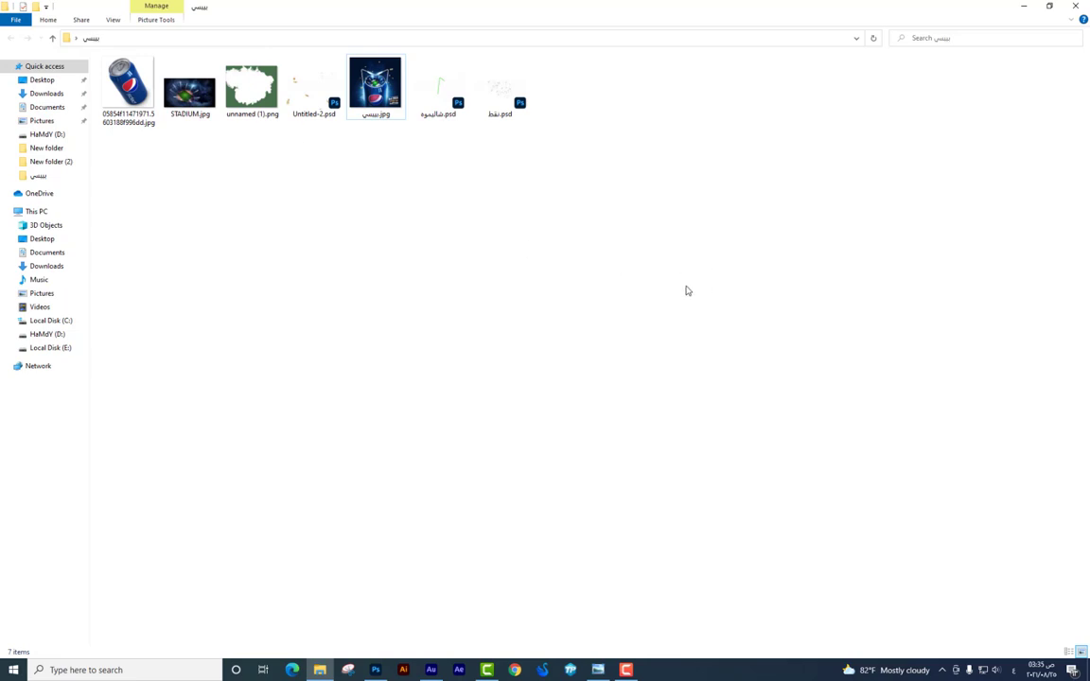
left_click_drag(658, 273, 85, 47)
left_click(431, 263)
left_click_drag(128, 89, 401, 570)
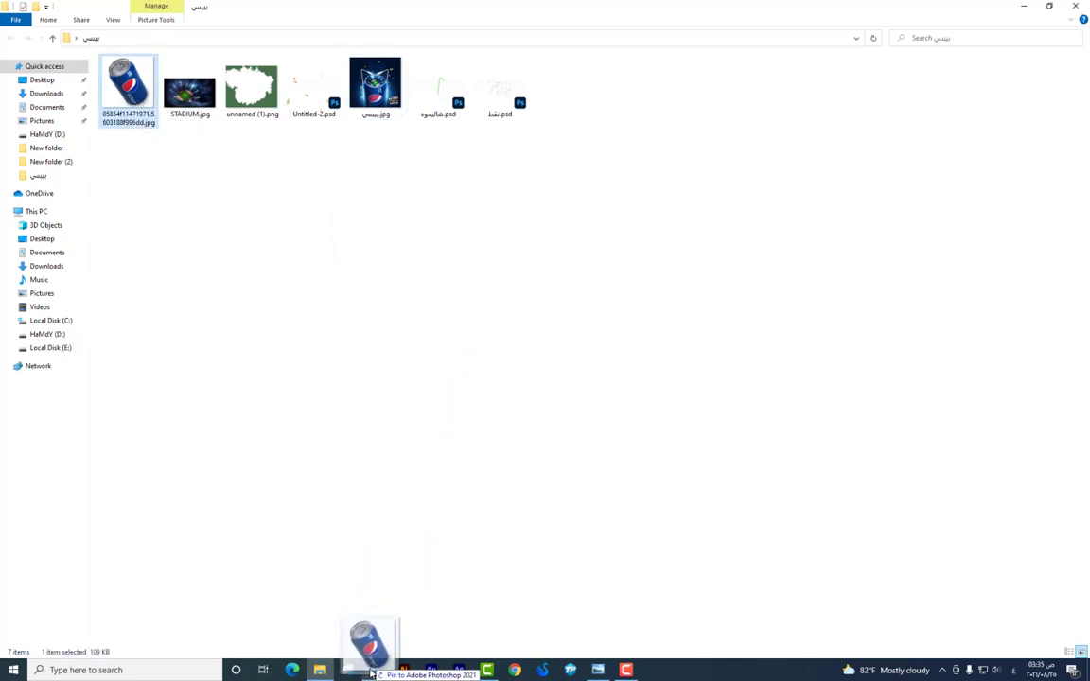
mouse_move(401, 569)
left_mouse_down()
mouse_move(636, 7)
mouse_move(473, 40)
left_mouse_up()
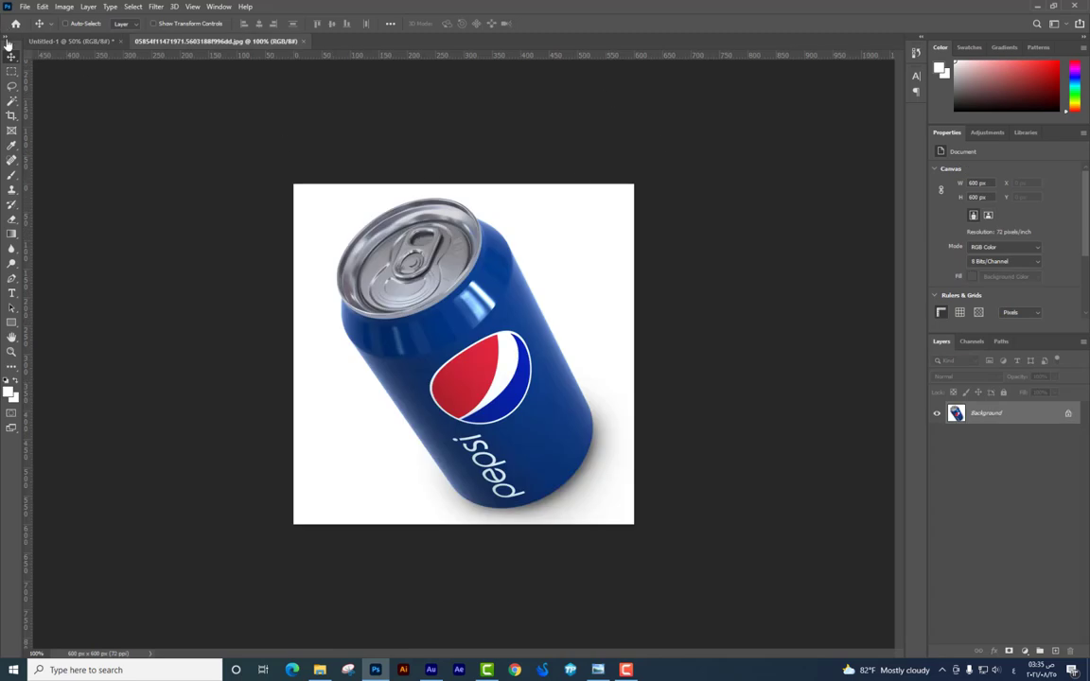
Unlock the can photo's background layer and delete its white background using Magic Wand
double_click(991, 413)
key("Return")
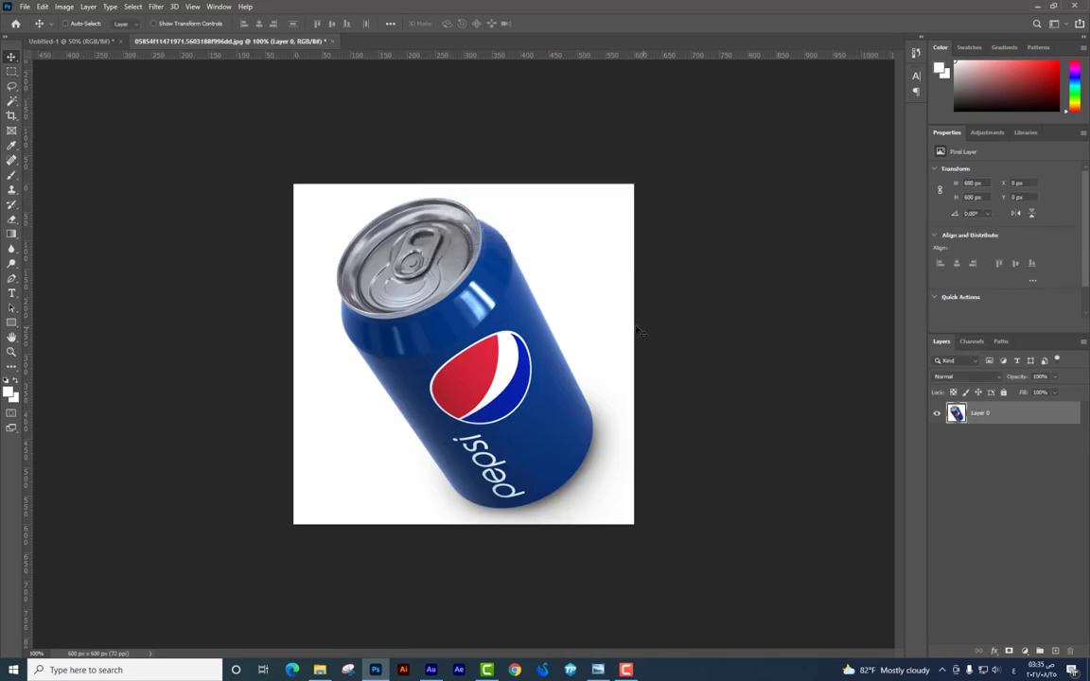
left_click(11, 100)
left_click(587, 246)
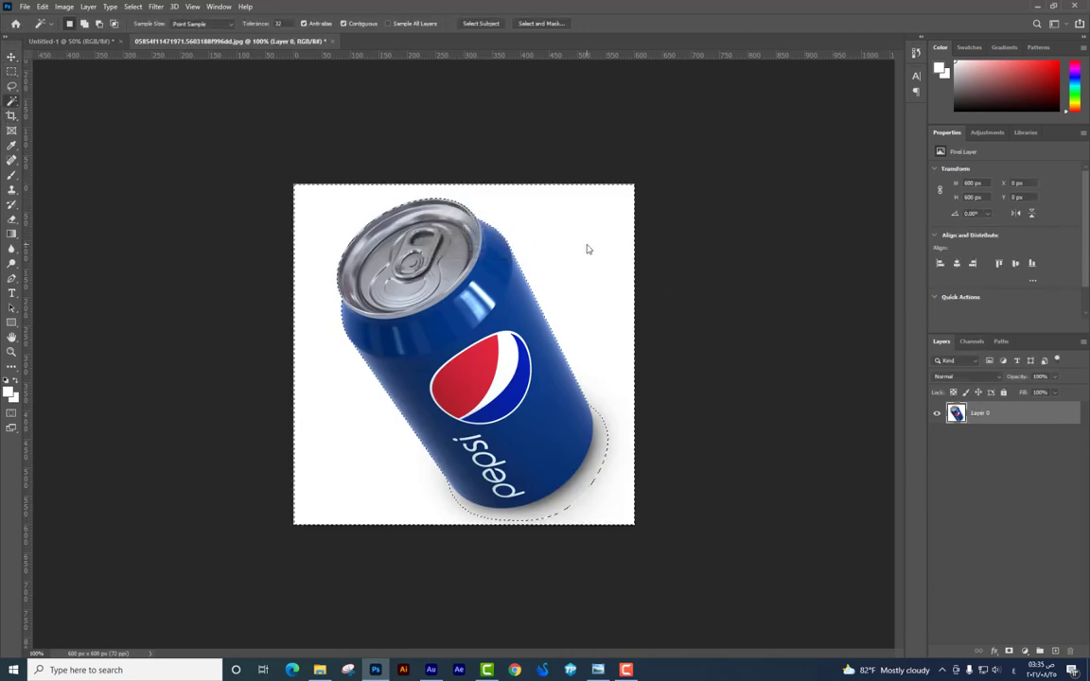
key("Delete")
key("ctrl+d")
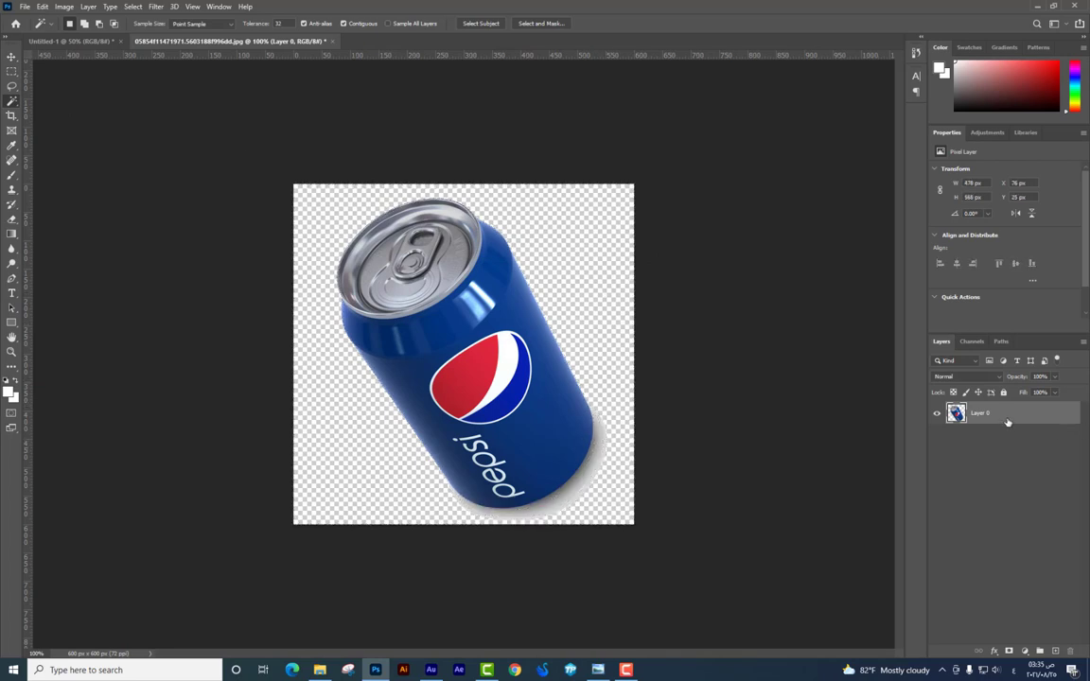
Convert the cut-out can to a smart object and drag it into Untitled-1
right_click(1008, 419)
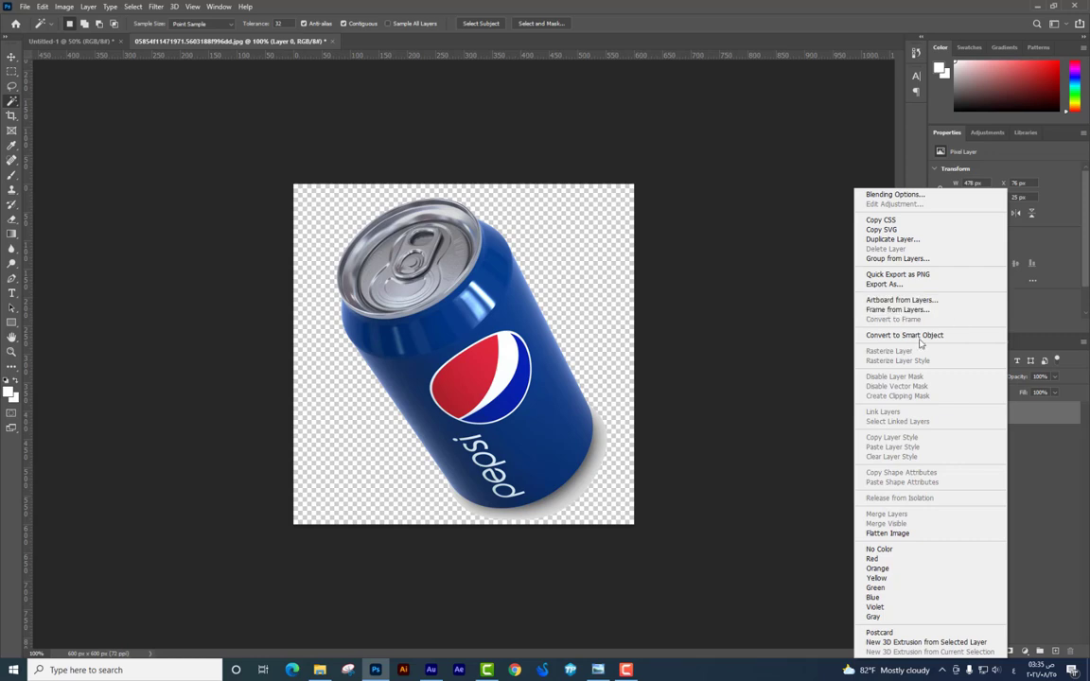
left_click(938, 337)
left_click(11, 57)
mouse_move(326, 258)
left_mouse_down()
mouse_move(389, 273)
mouse_move(402, 218)
mouse_move(544, 387)
mouse_move(562, 360)
mouse_move(551, 334)
mouse_move(587, 280)
mouse_move(562, 289)
mouse_move(546, 413)
mouse_move(625, 416)
mouse_move(706, 357)
left_mouse_up()
key("ctrl+t")
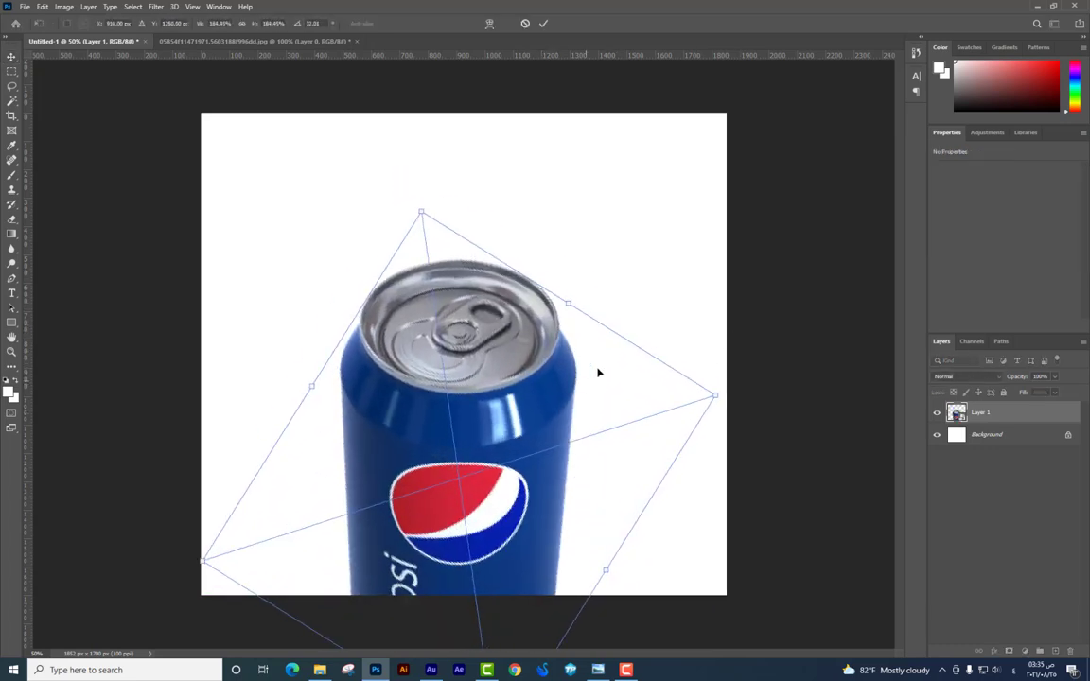
Rotate the can about 30° and enlarge it to roughly 188%, sitting low on the canvas
mouse_move(599, 372)
left_mouse_down()
mouse_move(697, 379)
mouse_move(750, 368)
left_mouse_up()
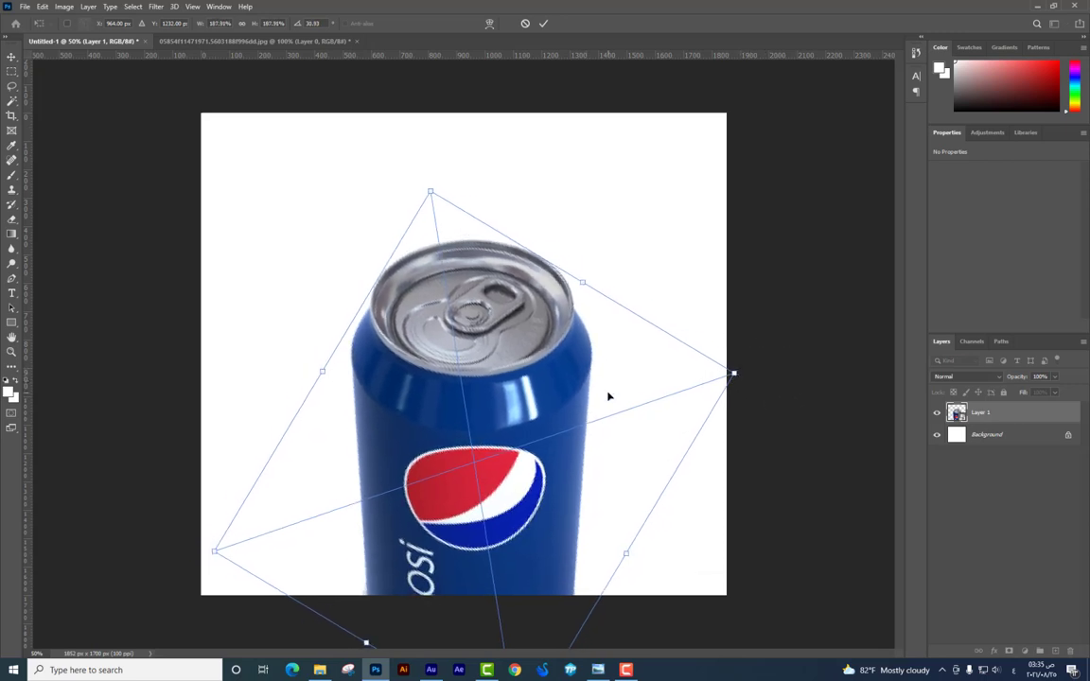
key("Return")
key("ctrl+t")
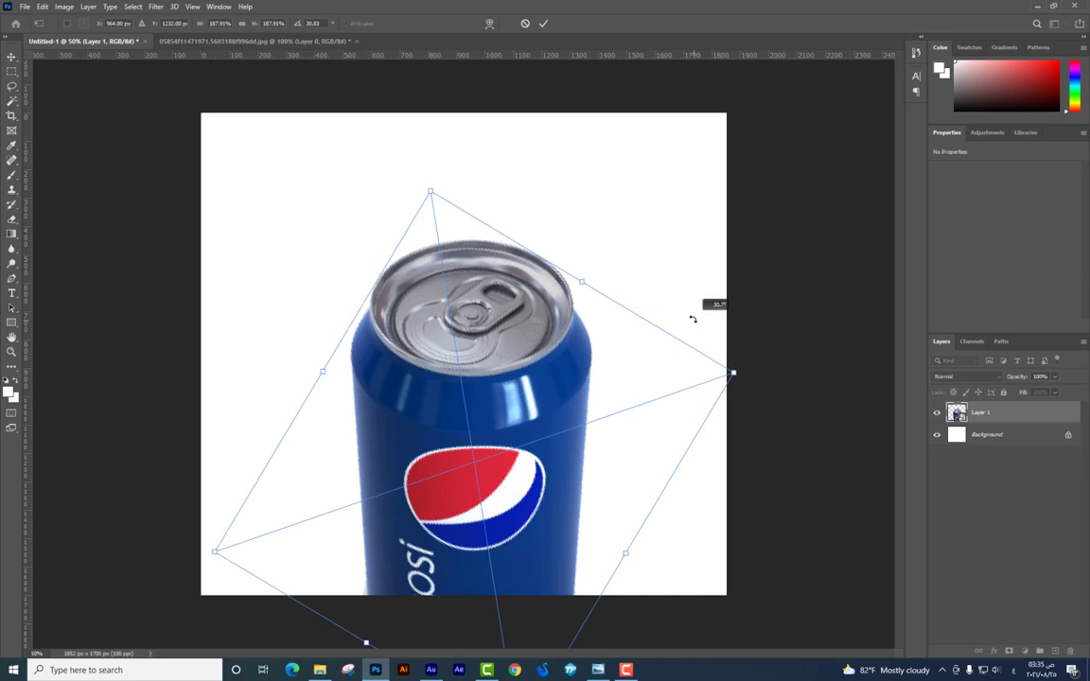
key("Return")
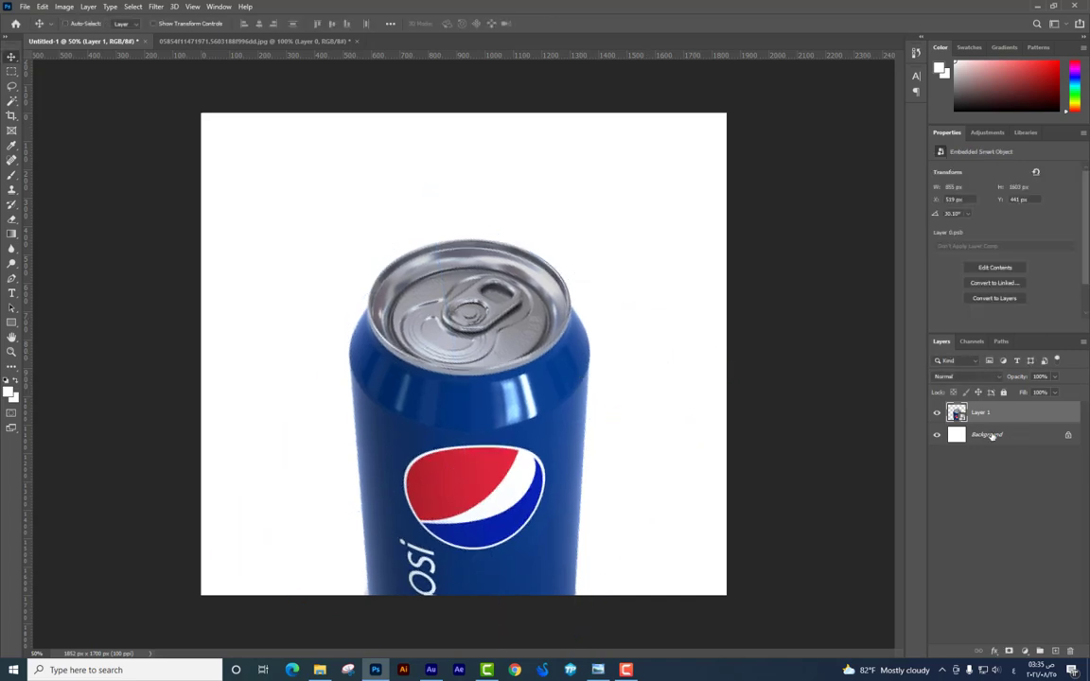
left_click(992, 436)
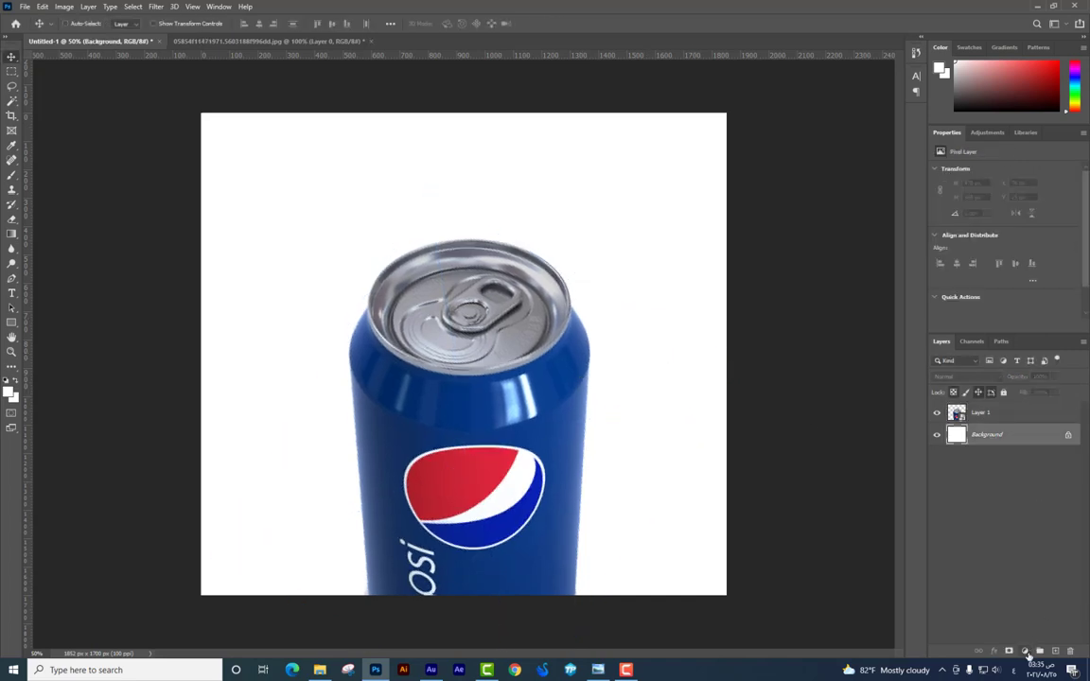
Add a Solid Color fill layer in dark navy #00122d behind the can
left_click(1026, 652)
left_click(932, 413)
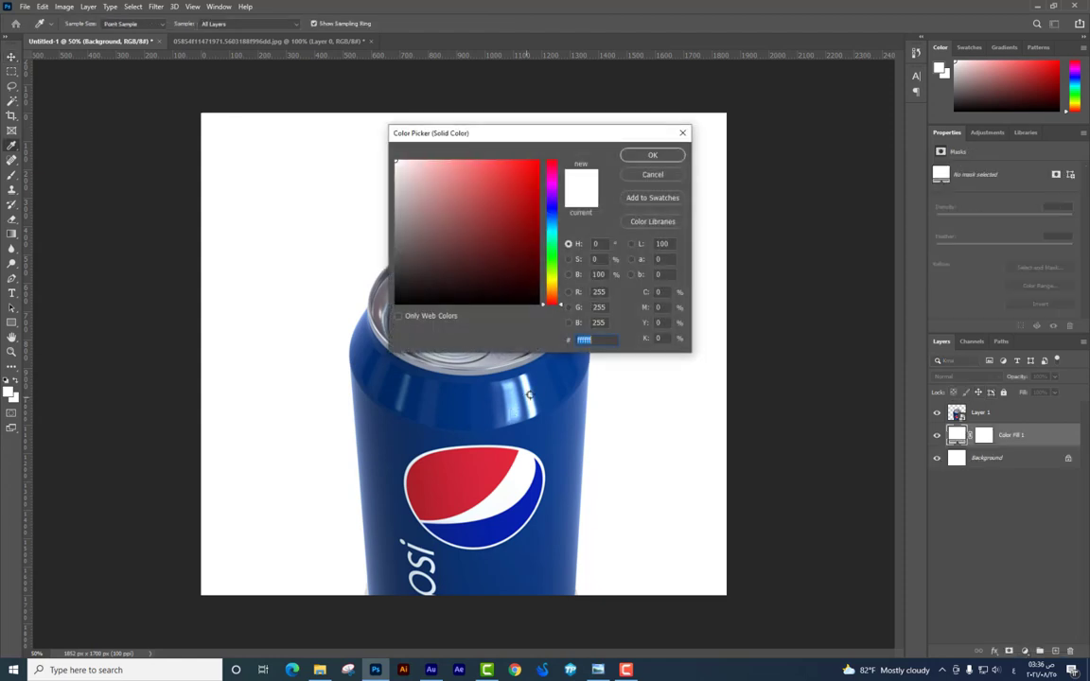
left_click(523, 390)
left_click(539, 287)
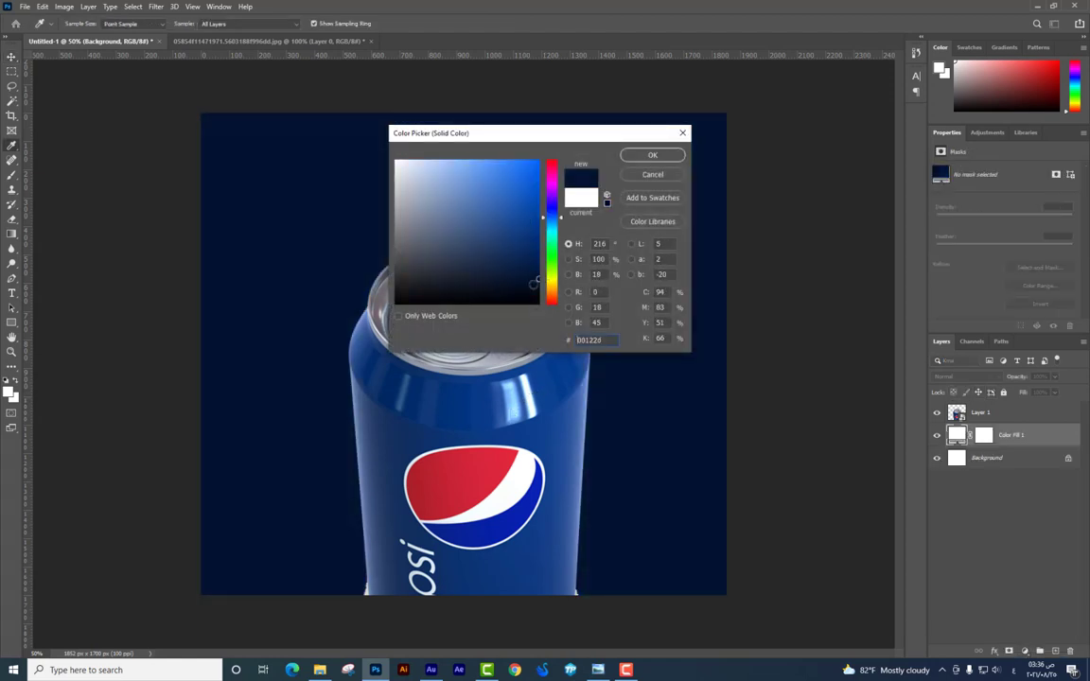
key("Return")
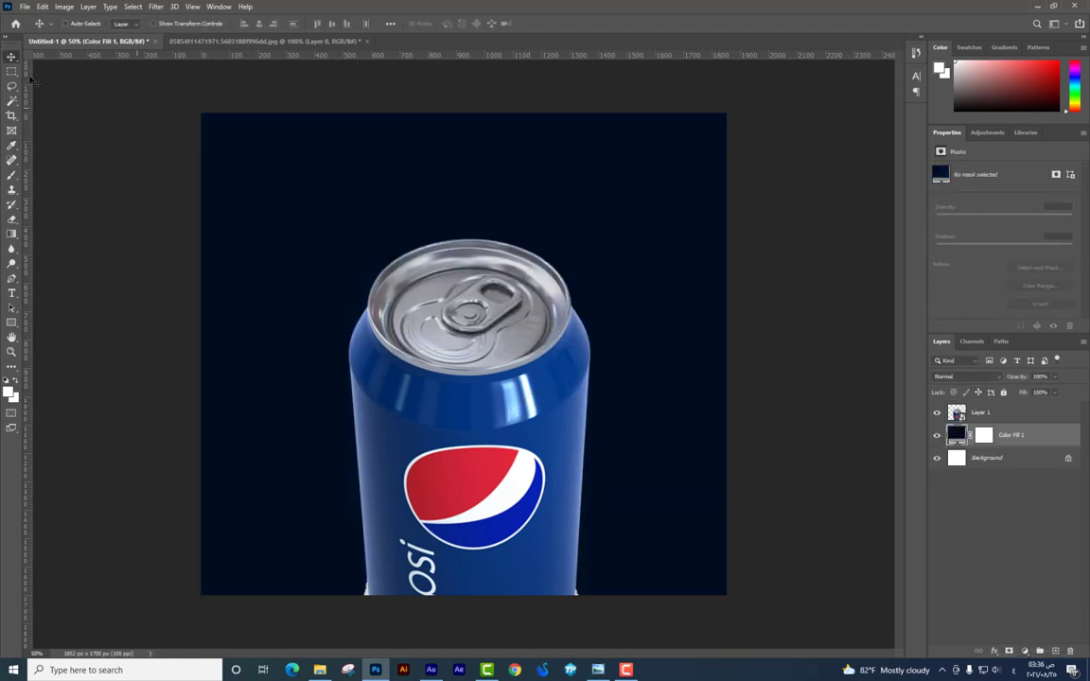
Nudge the can layer slightly lower on the canvas
left_click(519, 441)
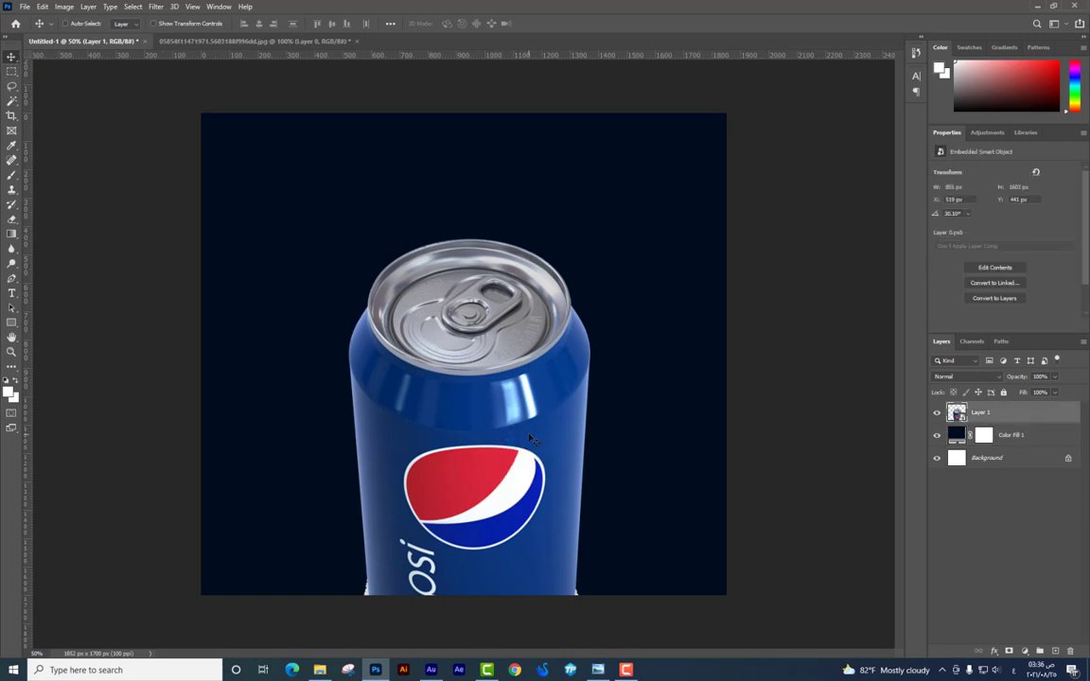
key("shift+Down")
key("shift+Down")
key("shift+Down")
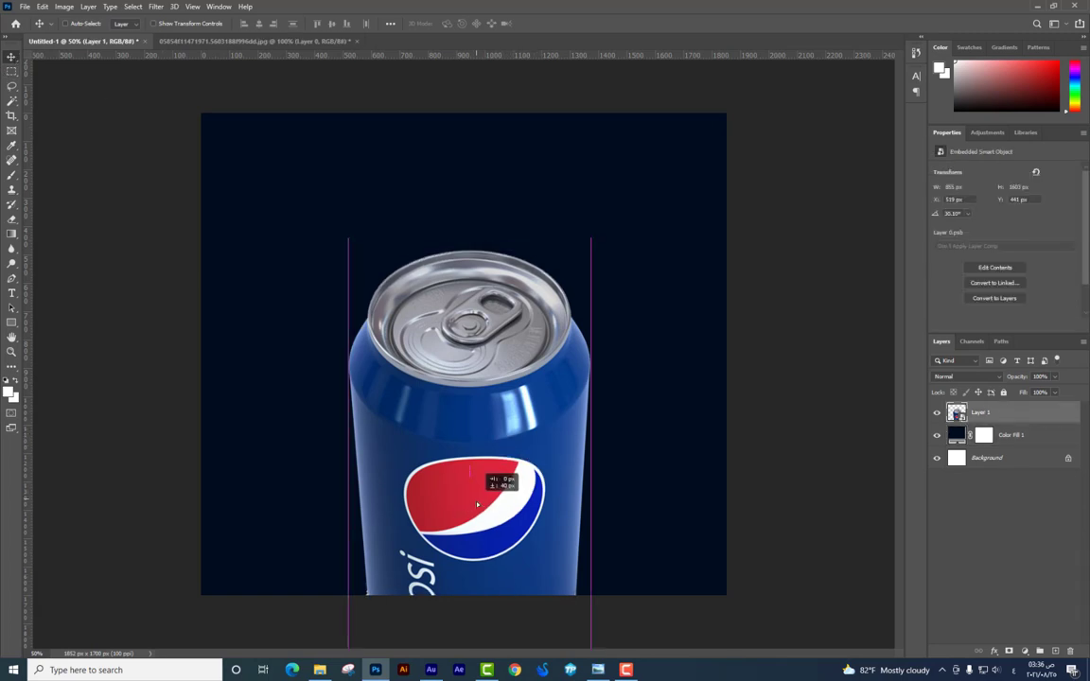
key("shift+Down")
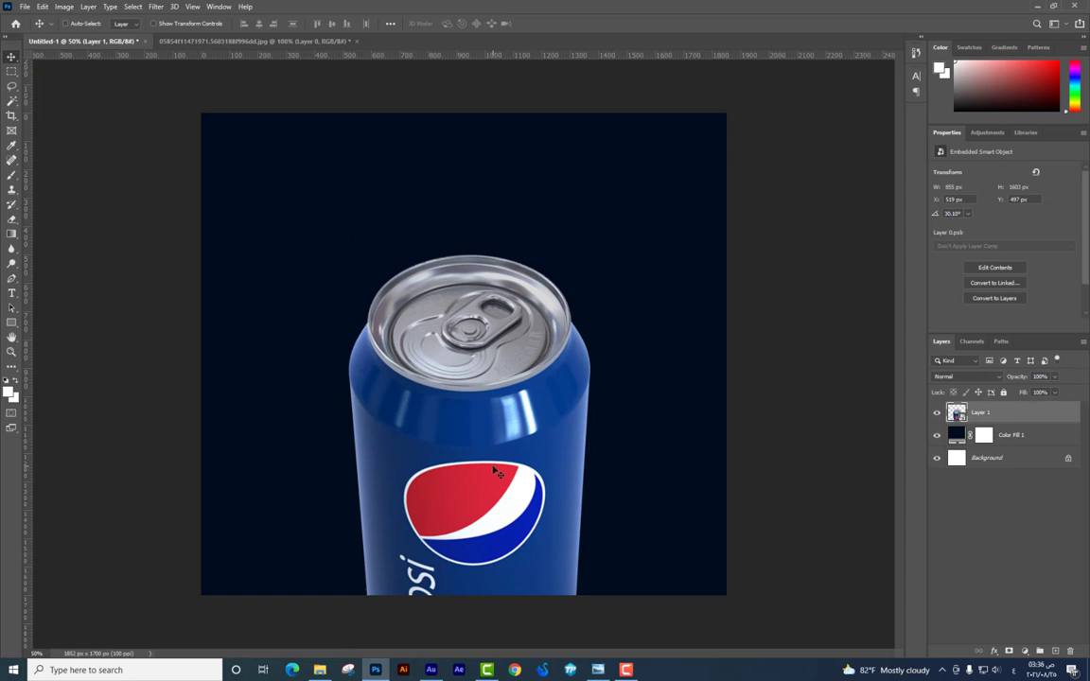
key("Down")
key("Down")
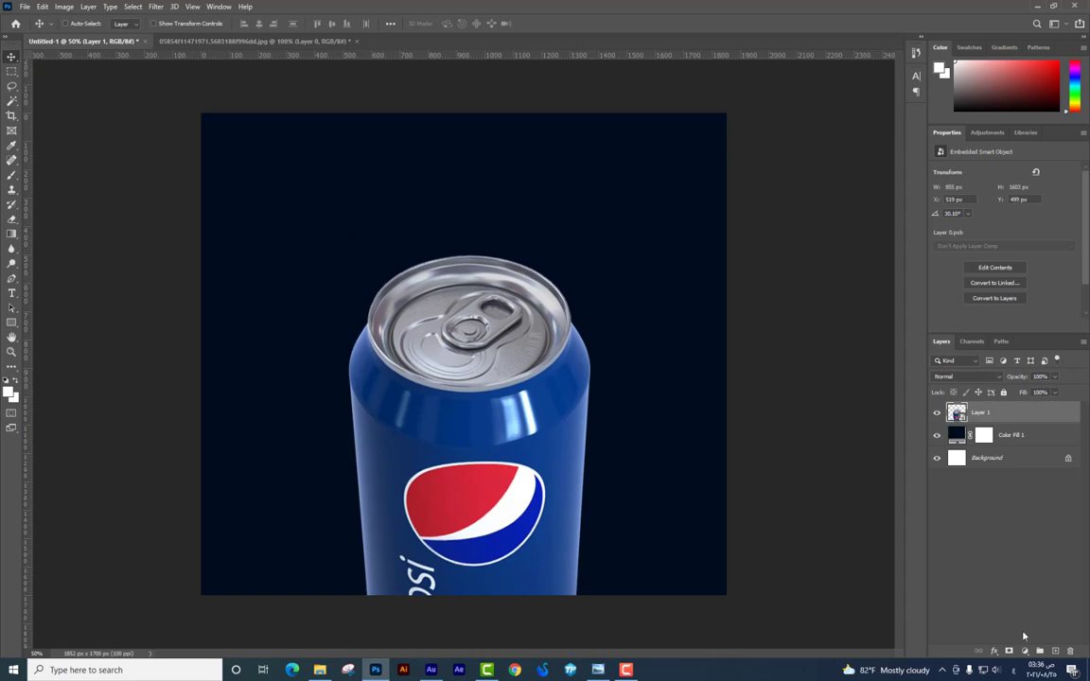
Clip a Brightness/Contrast layer to the can with brightness -147 and contrast 42
left_click(1025, 650)
left_click(1003, 478)
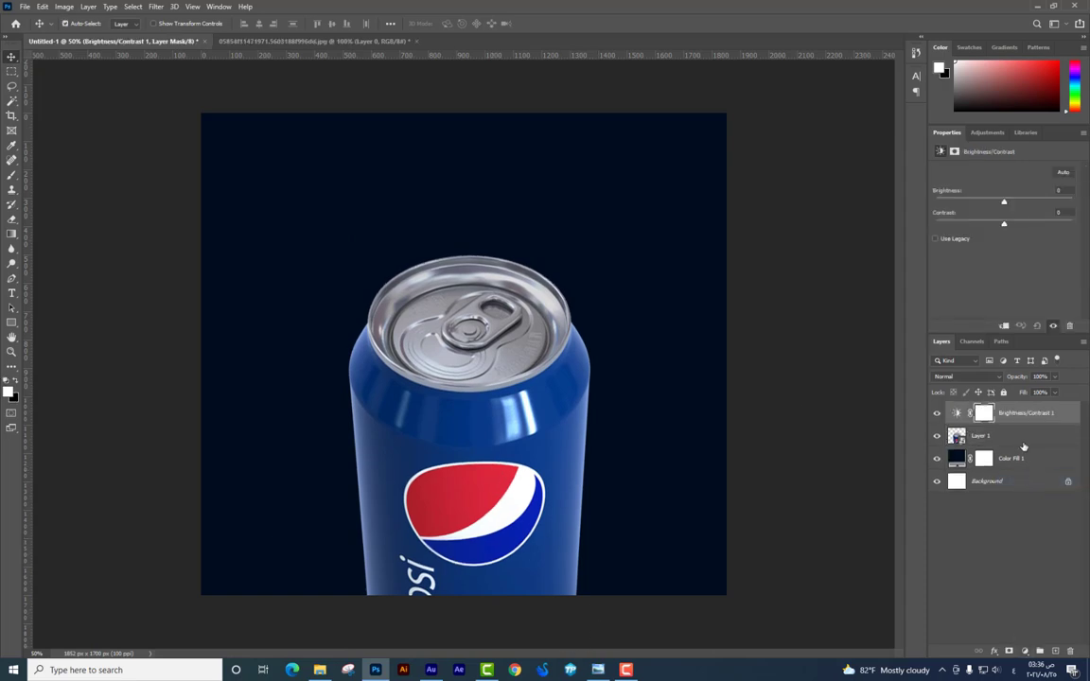
key("ctrl+alt+g")
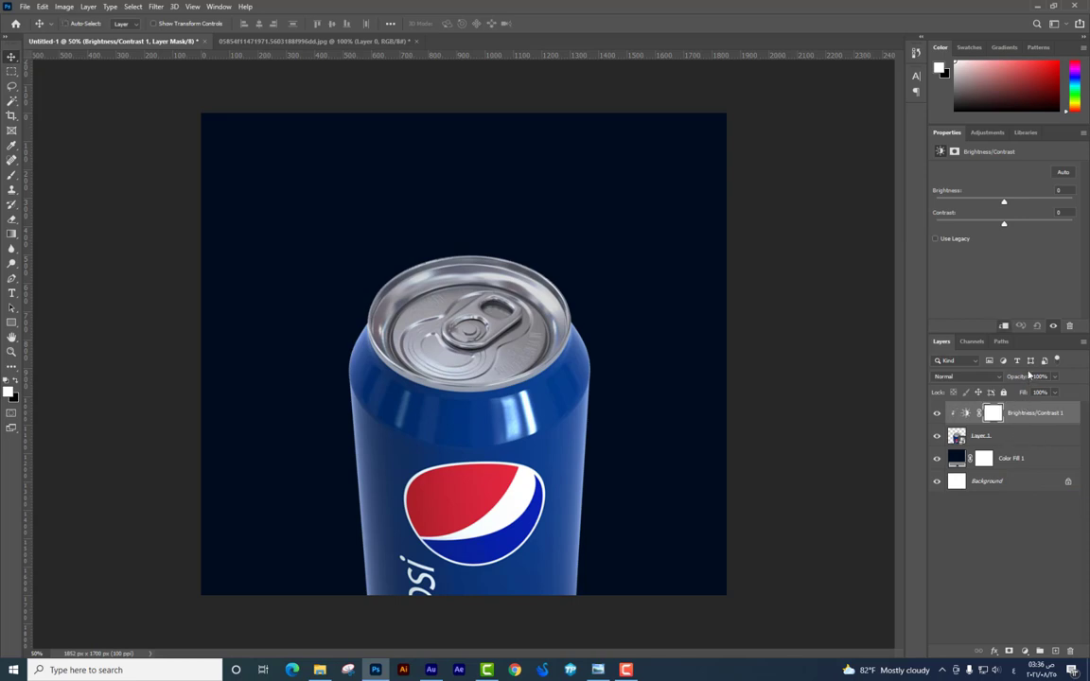
left_click_drag(1004, 202, 938, 204)
left_click_drag(1012, 228, 952, 227)
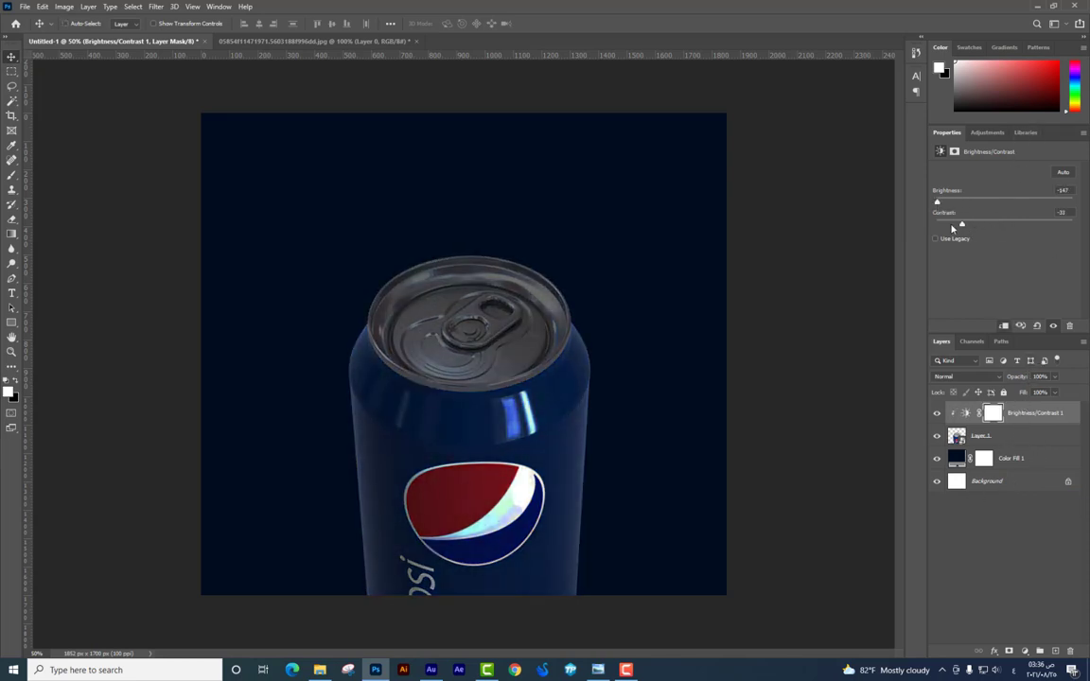
left_click(1029, 225)
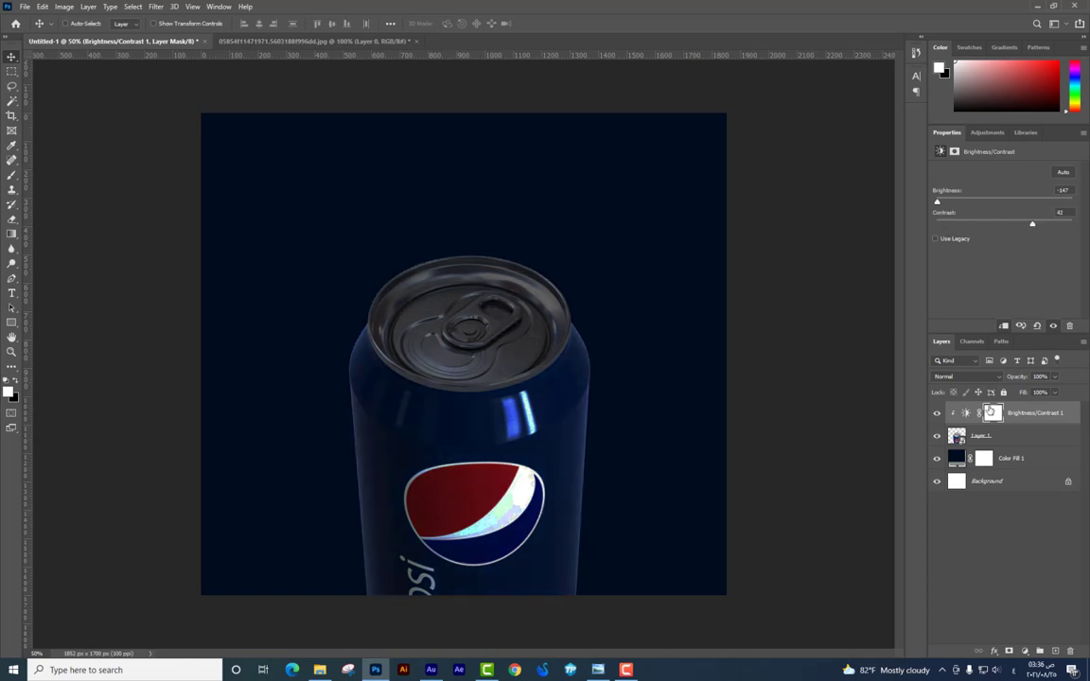
left_click(992, 414)
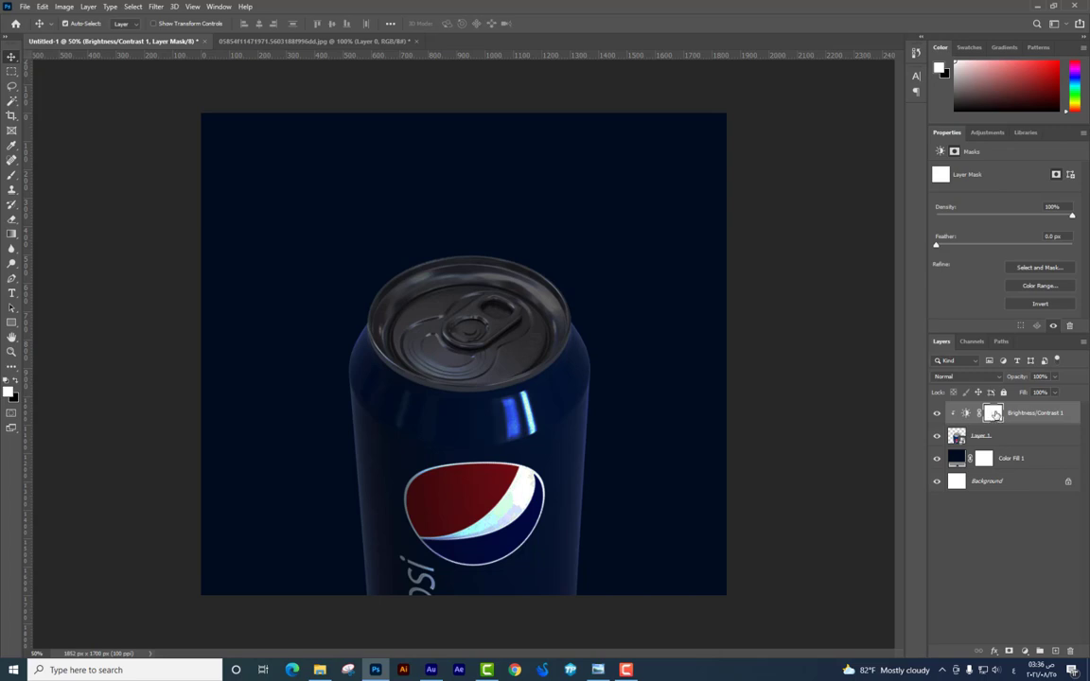
Invert the adjustment mask and paint the darkening back onto the can's body
key("ctrl+i")
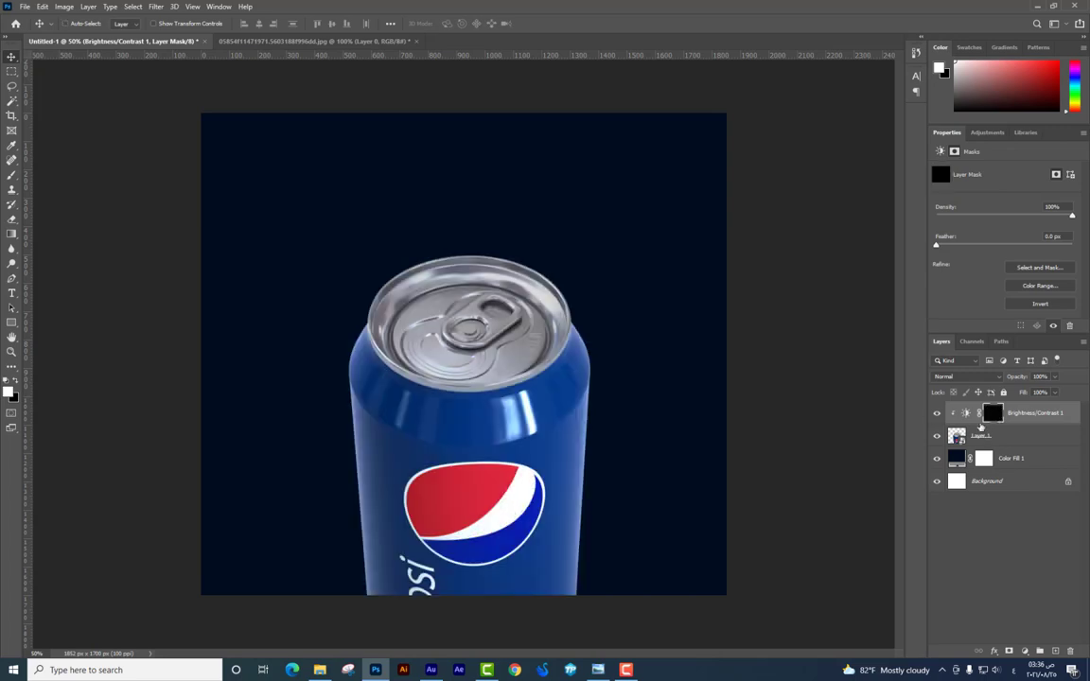
key("b")
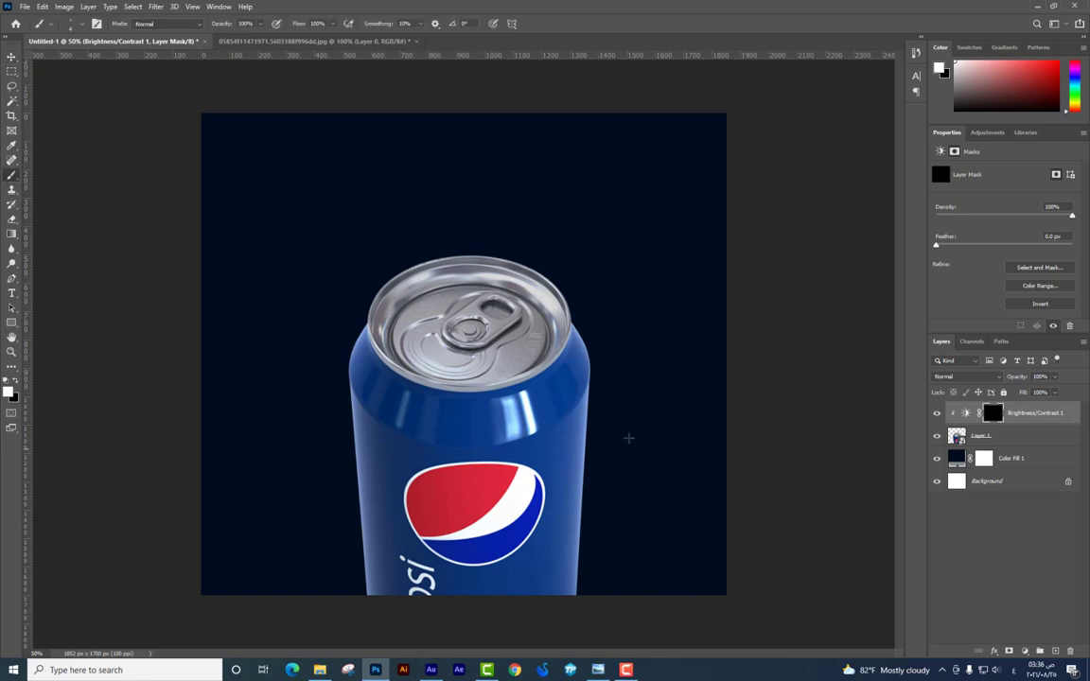
right_click(660, 438)
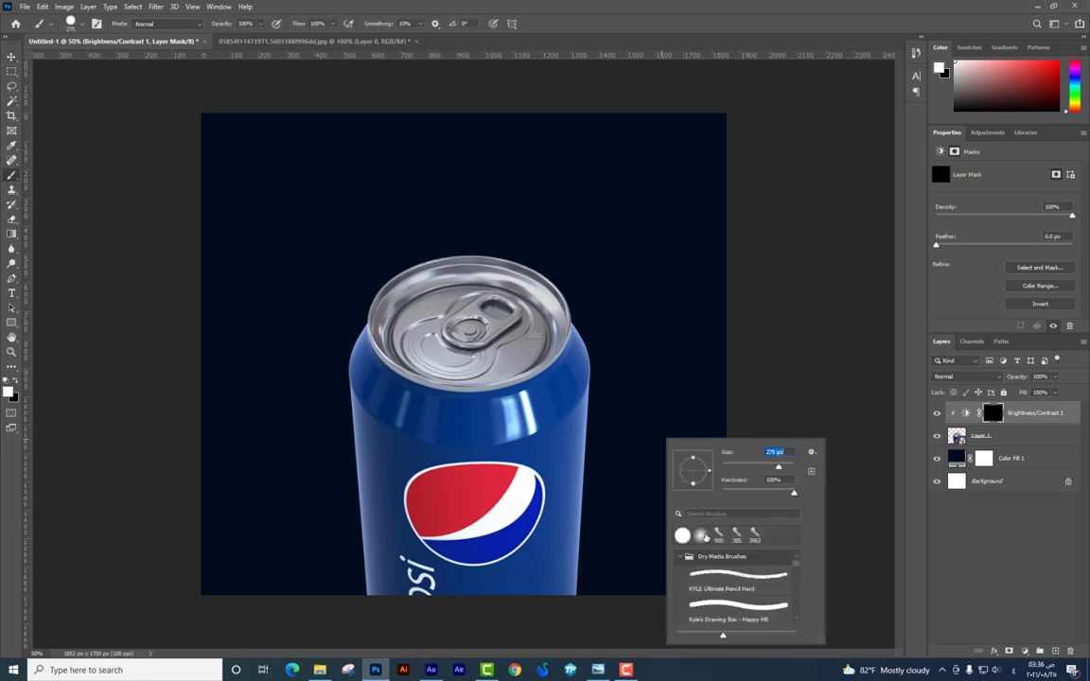
key("Return")
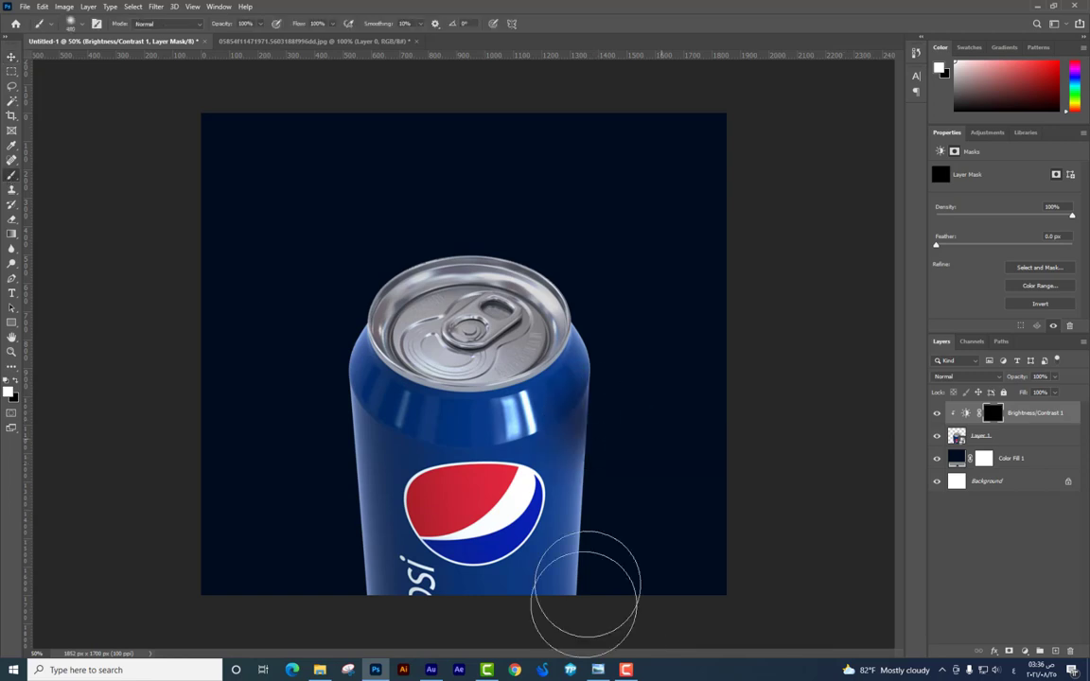
mouse_move(599, 494)
left_mouse_down()
mouse_move(567, 451)
mouse_move(482, 243)
mouse_move(487, 218)
mouse_move(367, 570)
mouse_move(388, 463)
left_mouse_up()
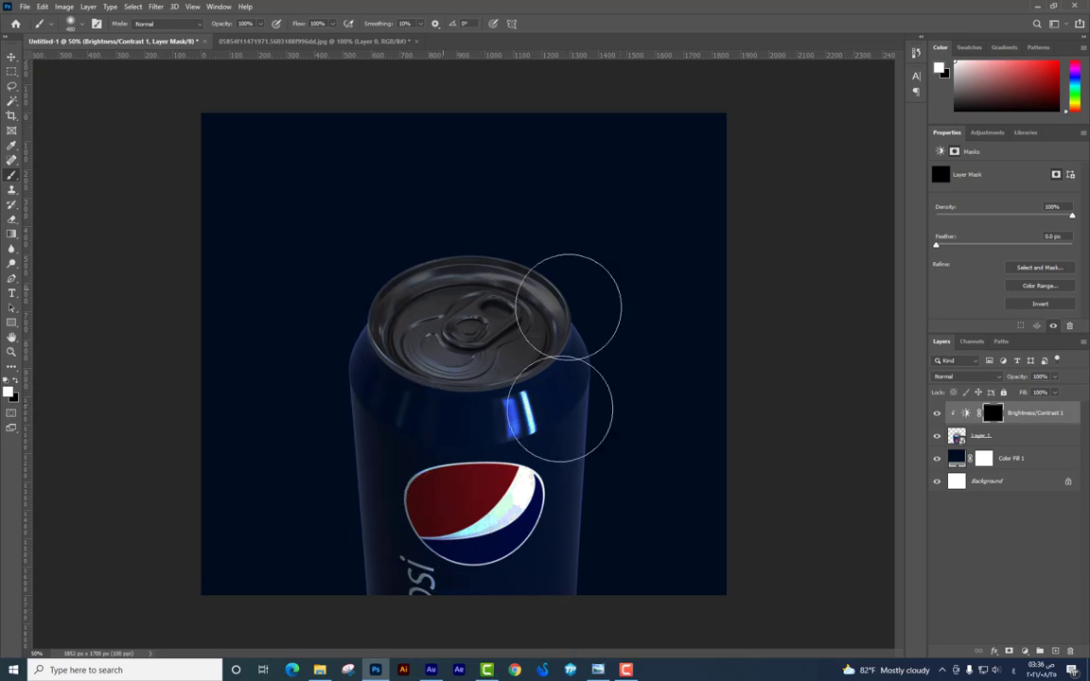
Erase the mask over the can's lid and Pepsi logo to keep them bright
left_click(13, 218)
right_click(608, 384)
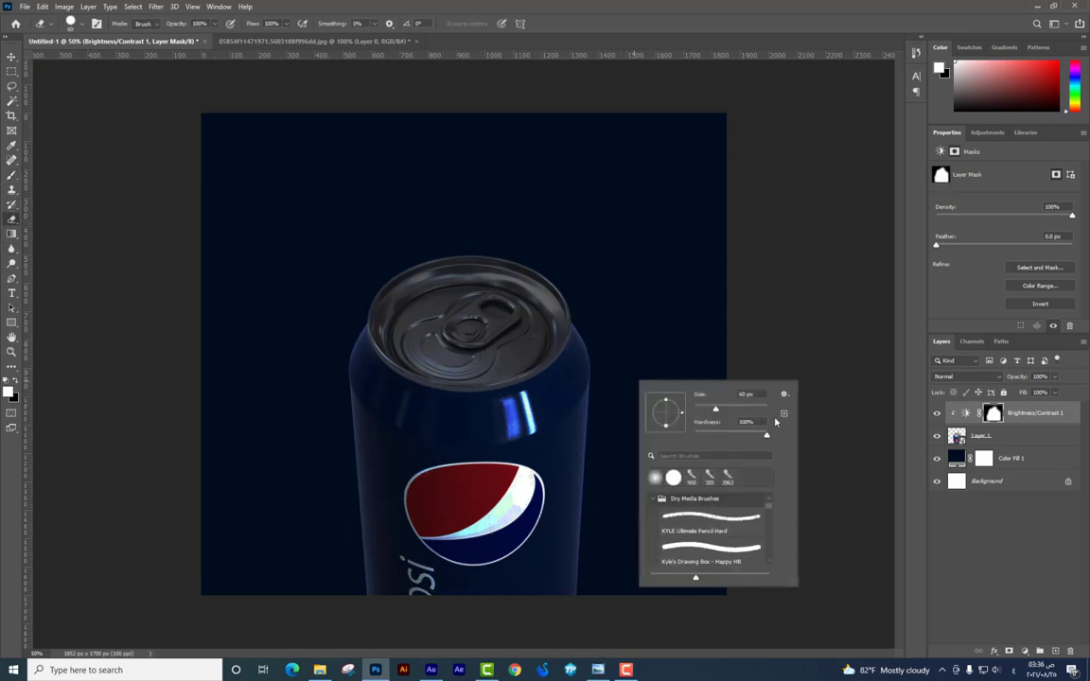
left_click(281, 33)
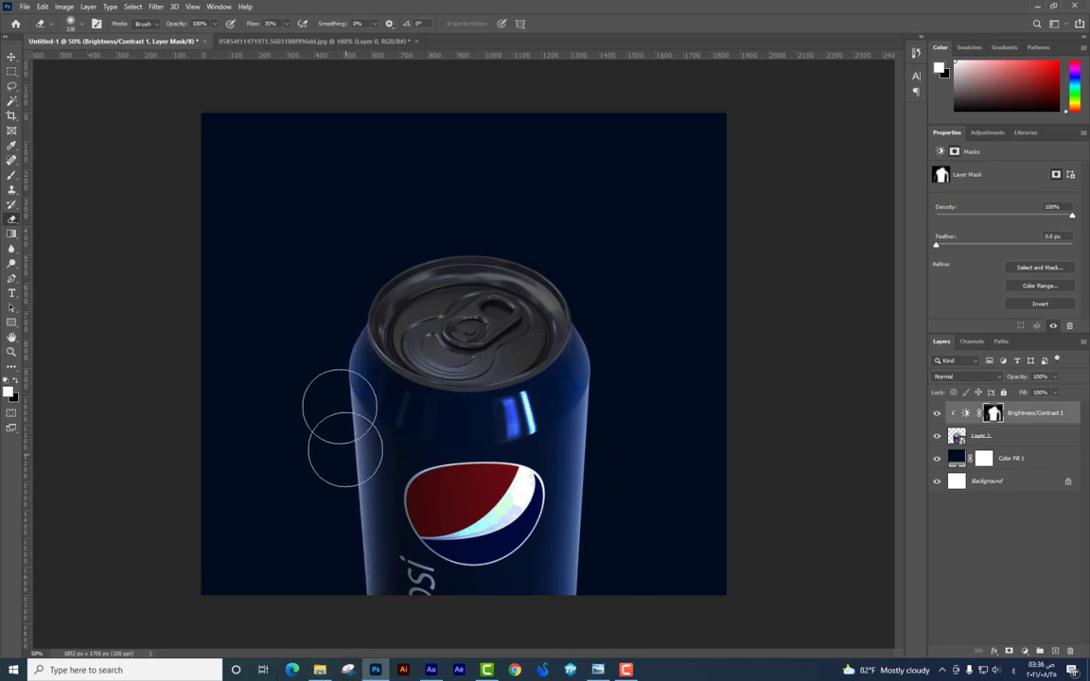
mouse_move(484, 332)
left_mouse_down()
mouse_move(438, 231)
mouse_move(508, 303)
left_mouse_up()
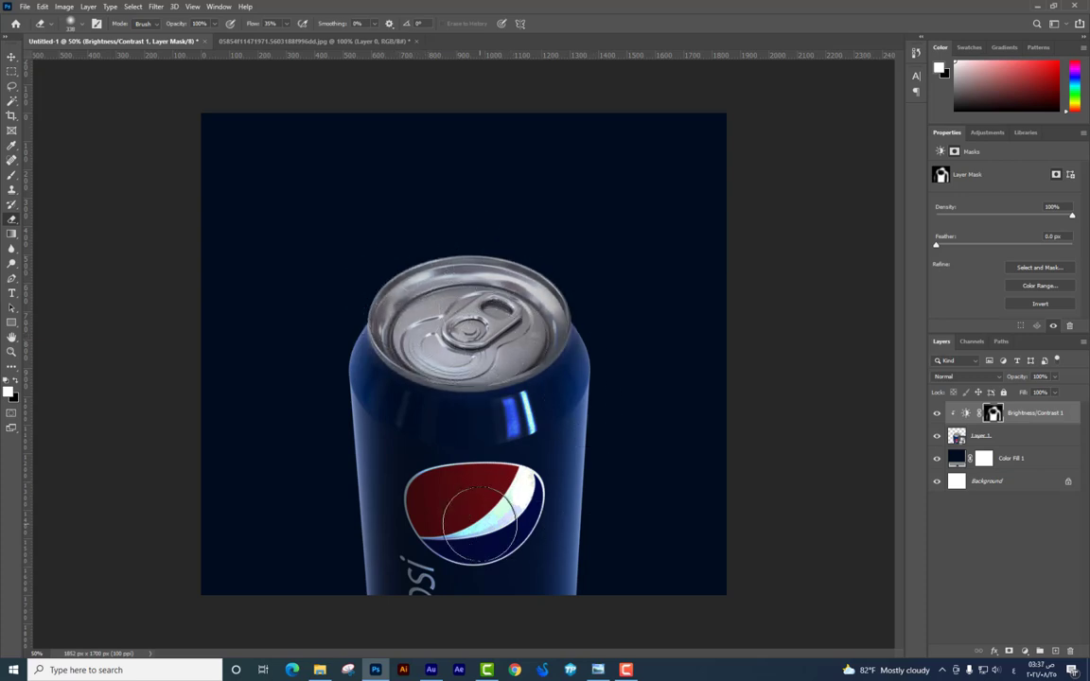
left_click_drag(436, 469, 507, 502)
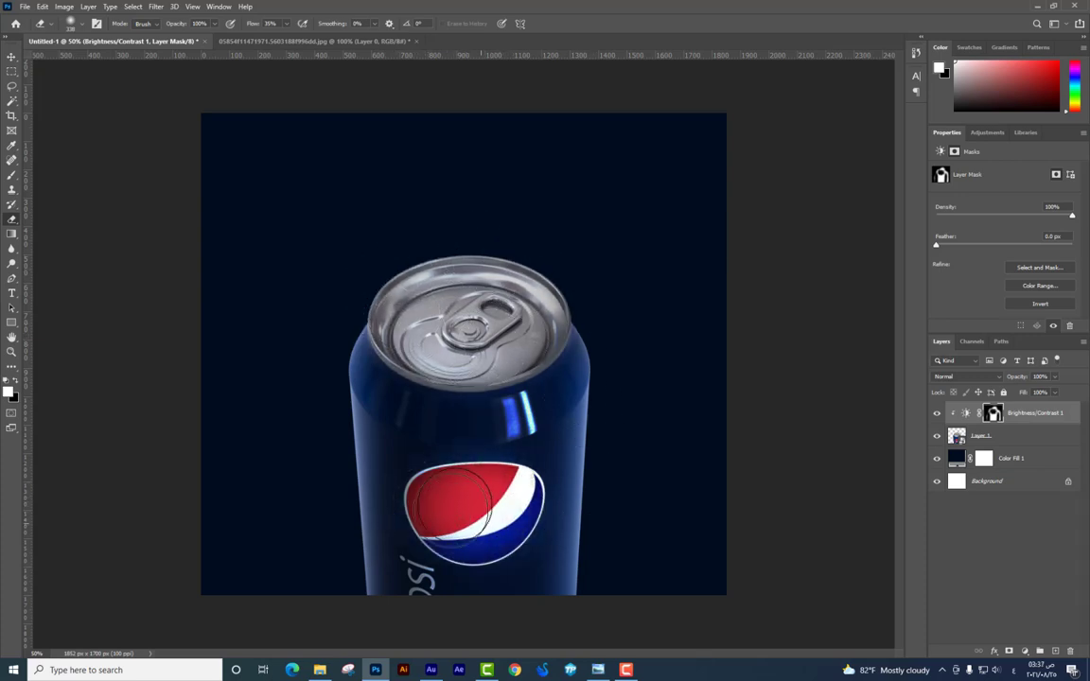
left_click(938, 413)
left_click(937, 414)
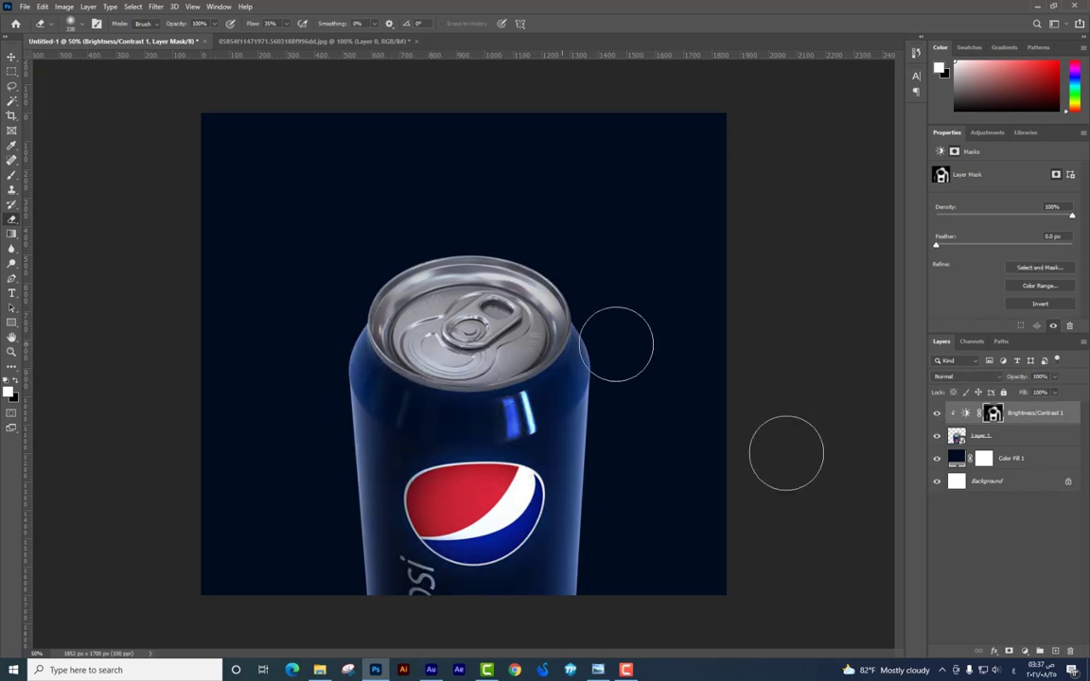
key("v")
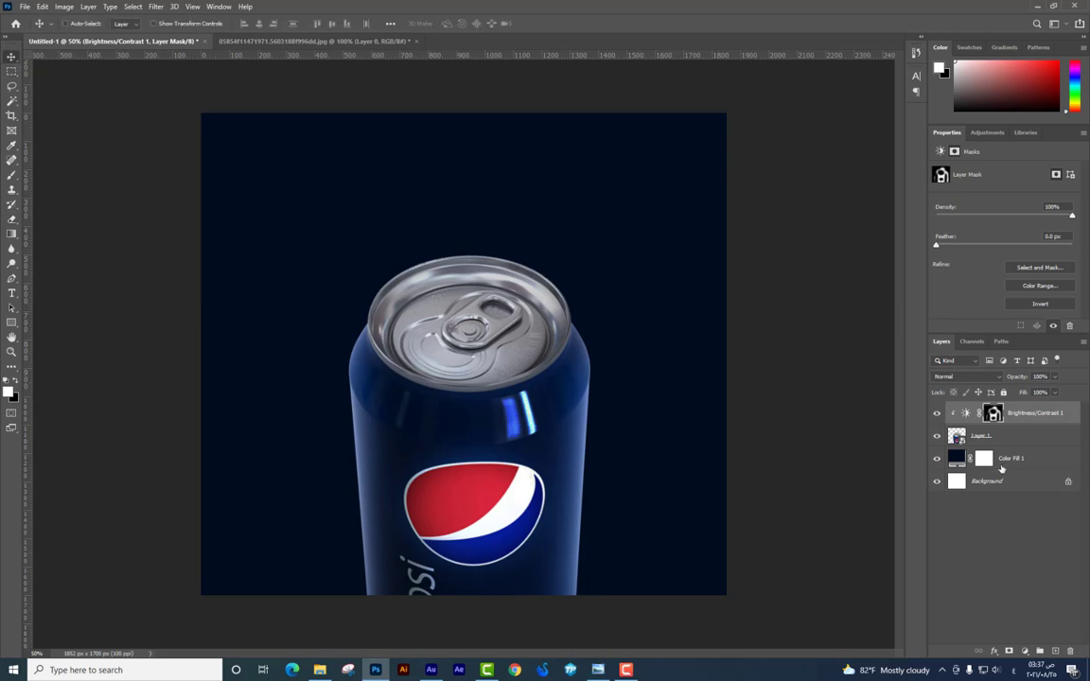
Paint a soft light-blue dab on a new layer above Color Fill 1
left_click(1031, 461)
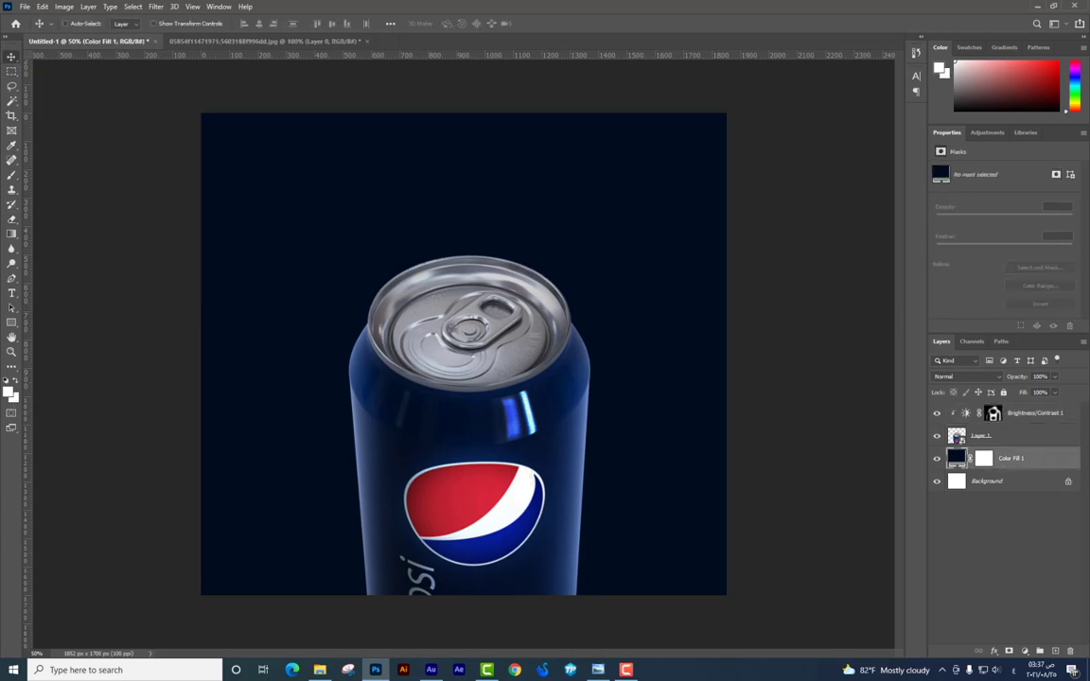
left_click(1056, 653)
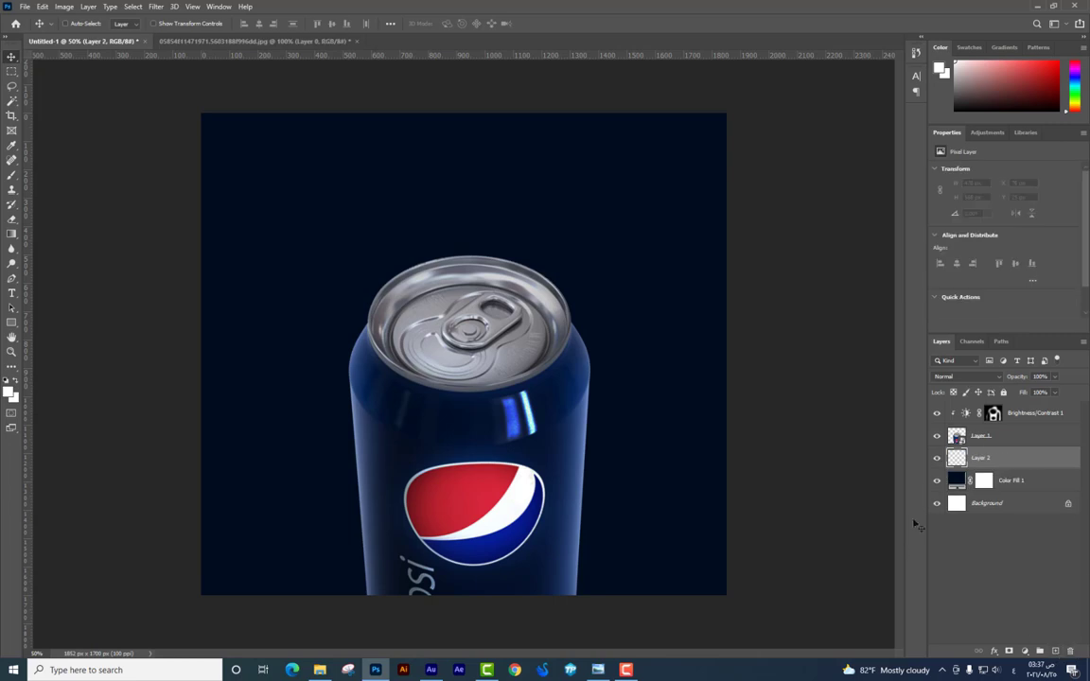
left_click(11, 175)
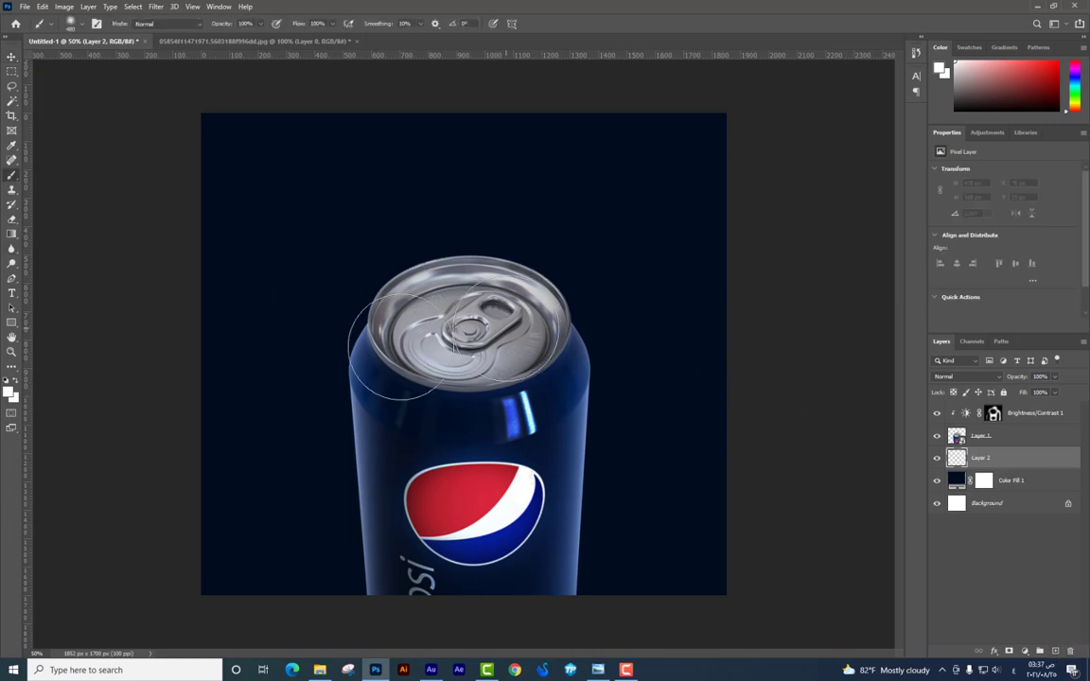
right_click(605, 371)
left_click(567, 416, "alt")
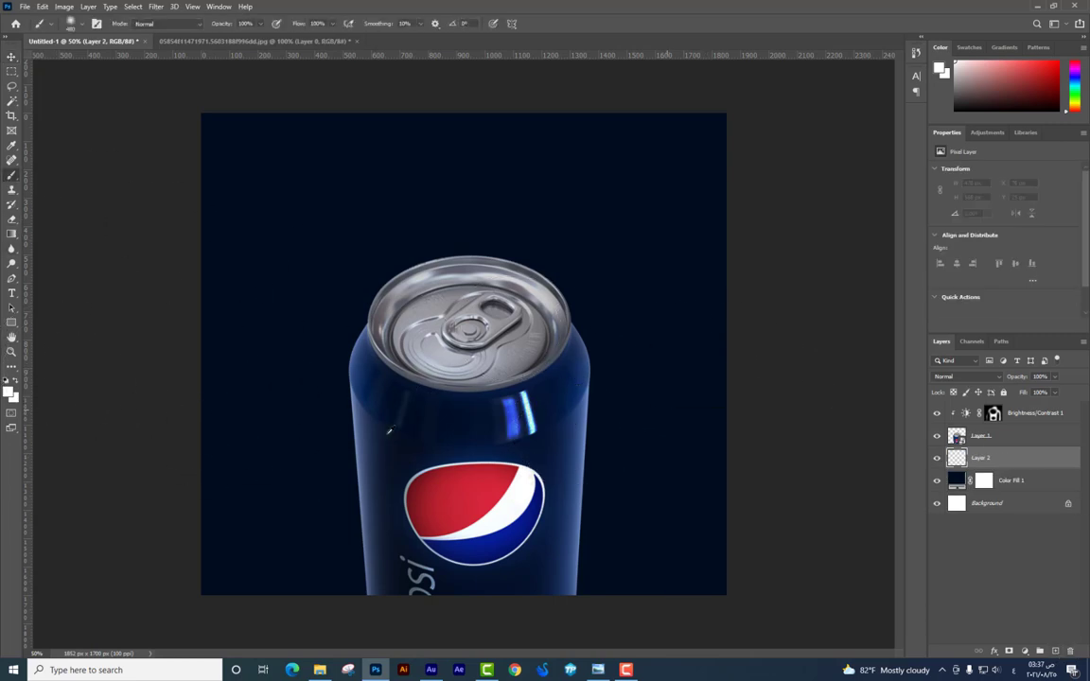
left_click(9, 391)
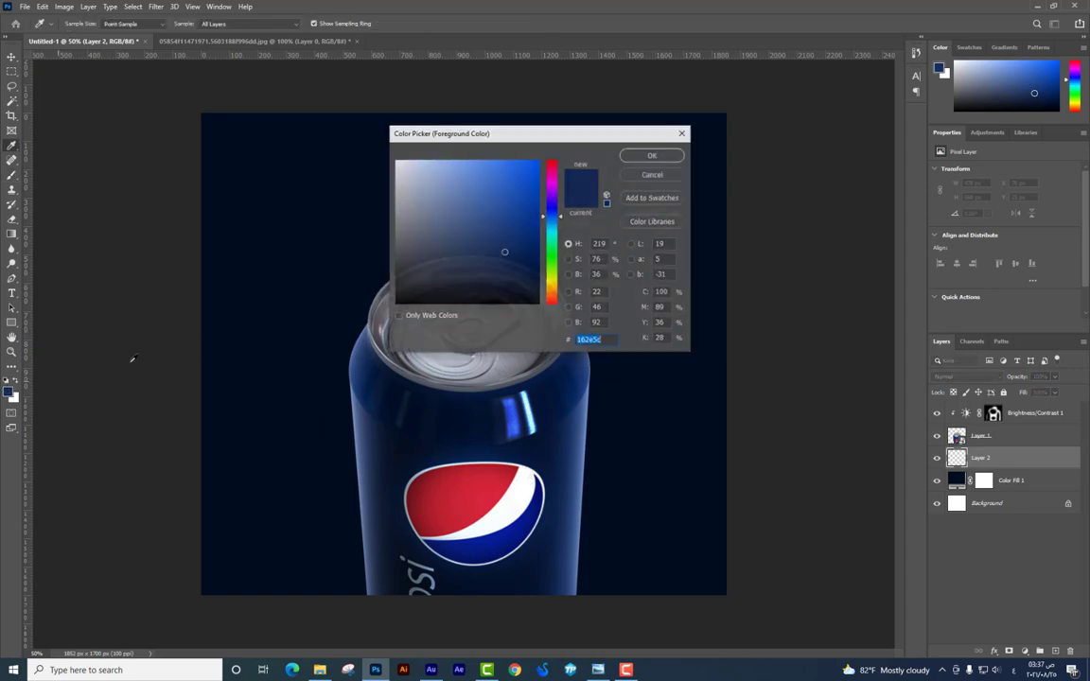
left_click(483, 159)
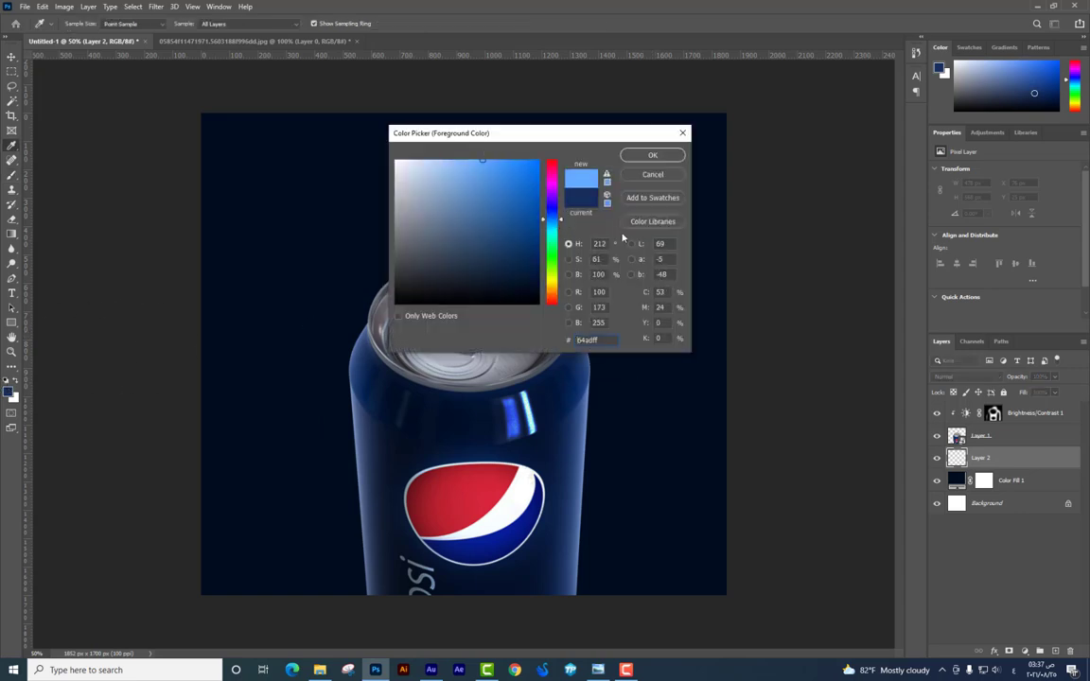
left_click(653, 154)
left_click(584, 257)
Stretch the blue dab into a tall narrow streak along the can's right edge
key("ctrl+t")
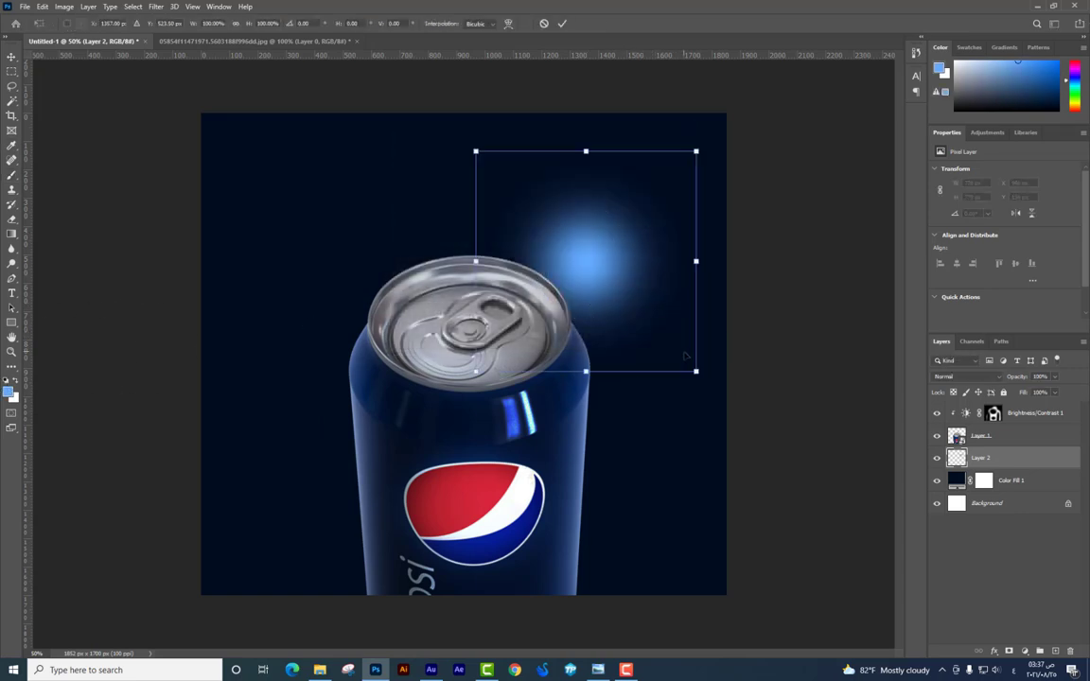
mouse_move(696, 371)
left_mouse_down()
mouse_move(653, 404)
mouse_move(655, 417)
mouse_move(652, 403)
mouse_move(639, 407)
mouse_move(669, 397)
left_mouse_up()
left_click_drag(617, 364, 594, 406)
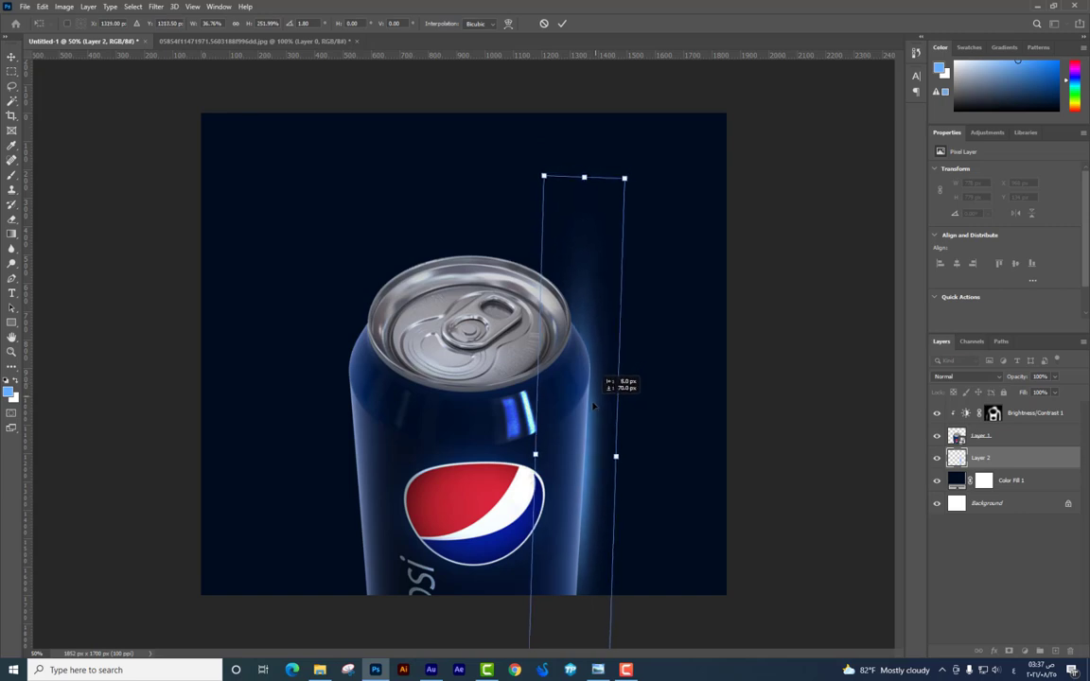
key("Return")
left_click(12, 57)
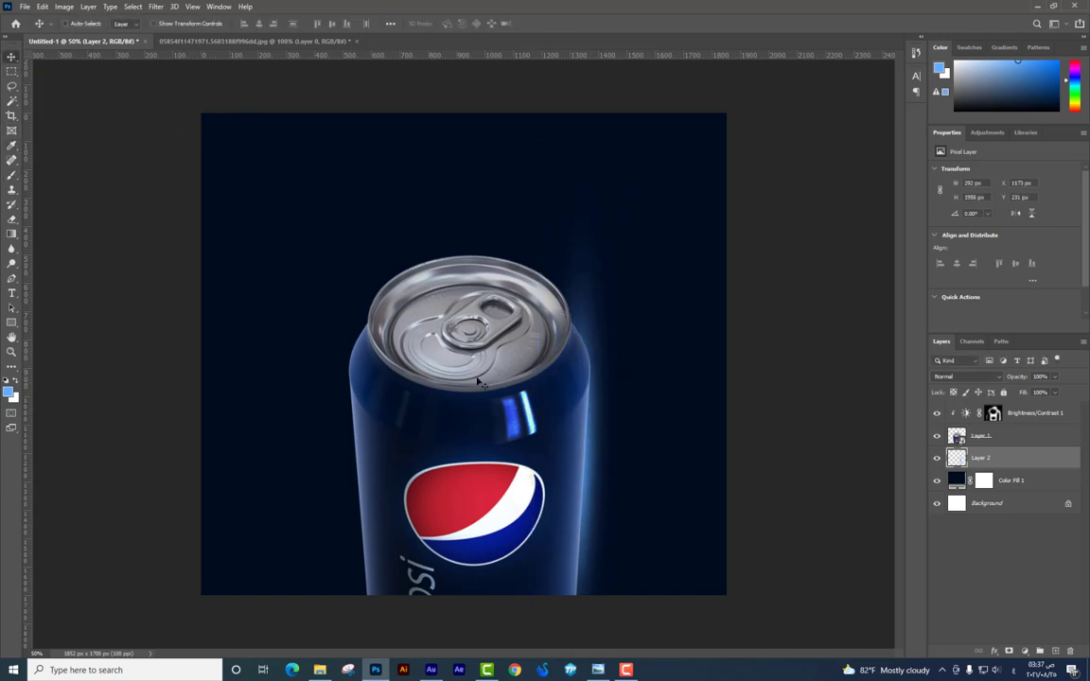
Duplicate the glow above the adjustment, set it to Screen, lower opacity, and narrow it
left_click_drag(597, 433, 658, 421)
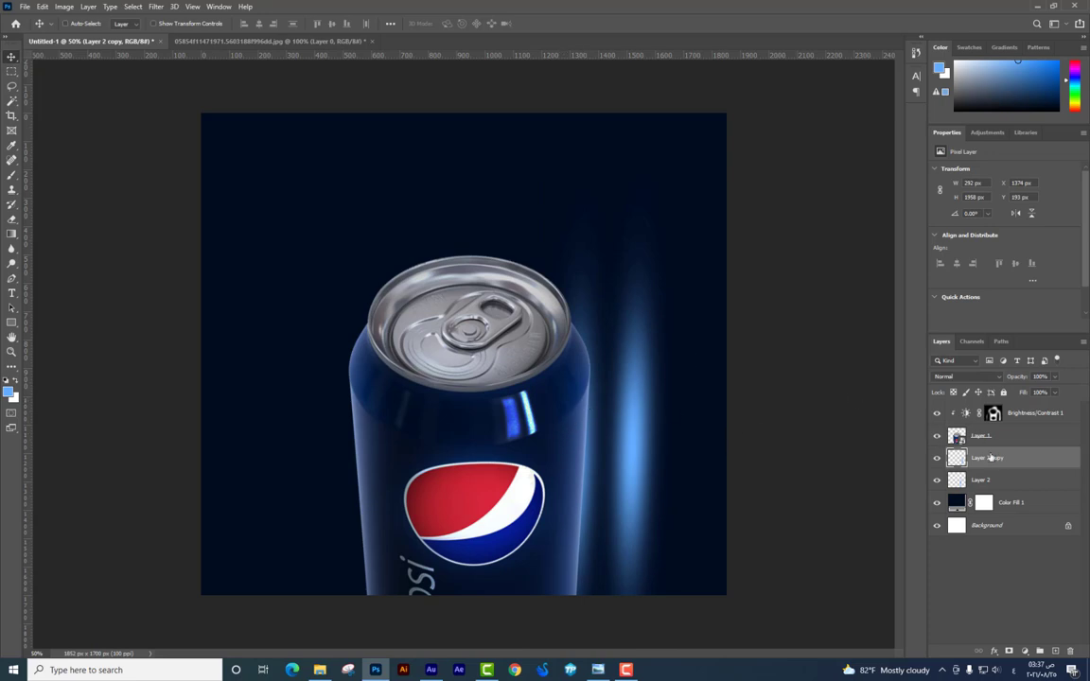
left_click_drag(990, 458, 1006, 407)
left_click_drag(635, 424, 579, 443)
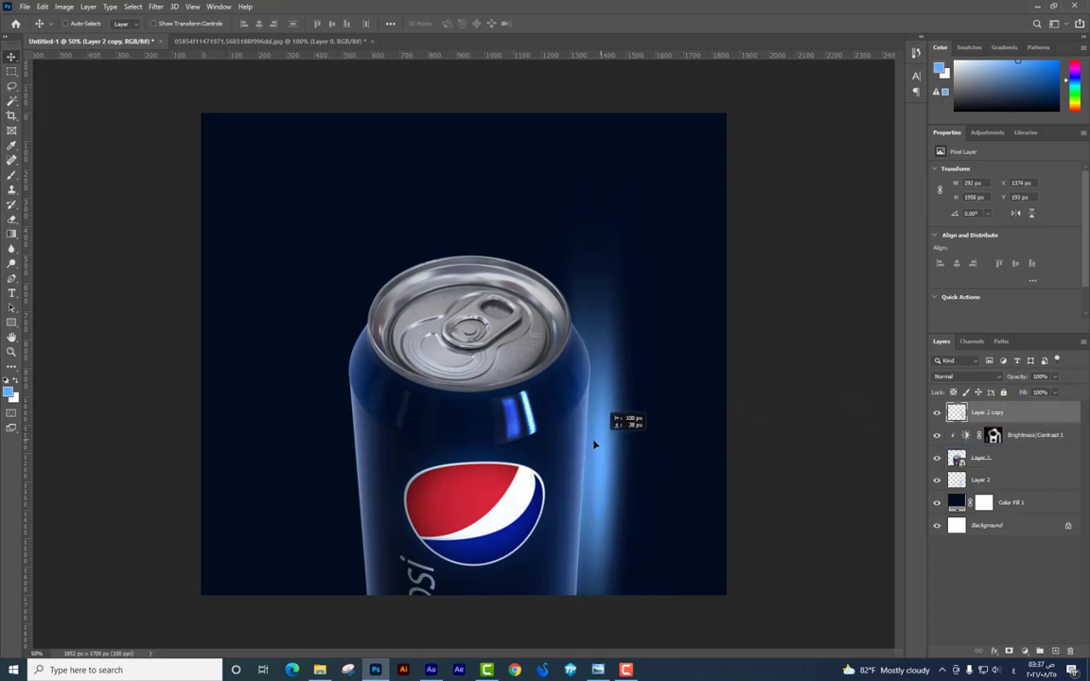
left_click(950, 379)
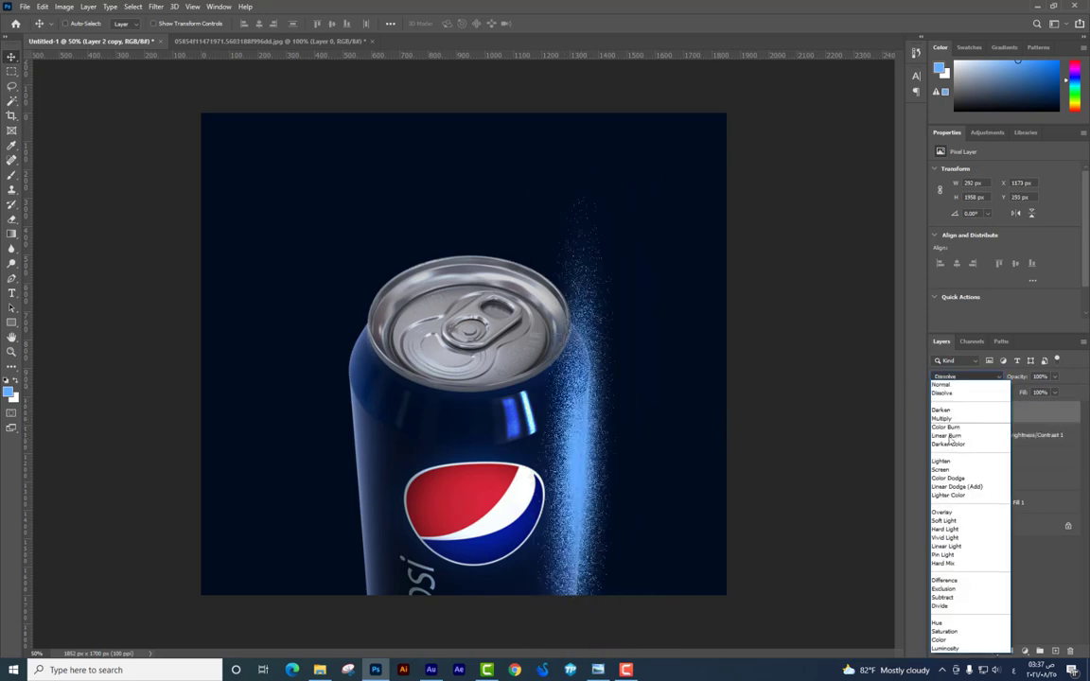
left_click(956, 420)
left_click_drag(560, 439, 560, 448)
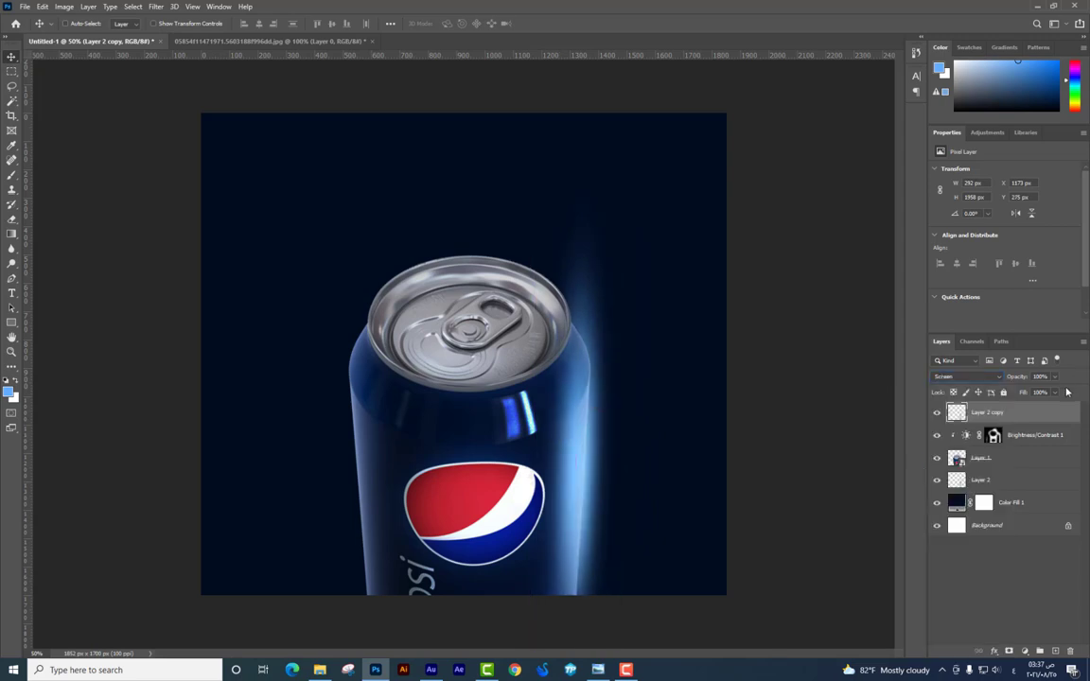
left_click_drag(1021, 393, 1018, 392)
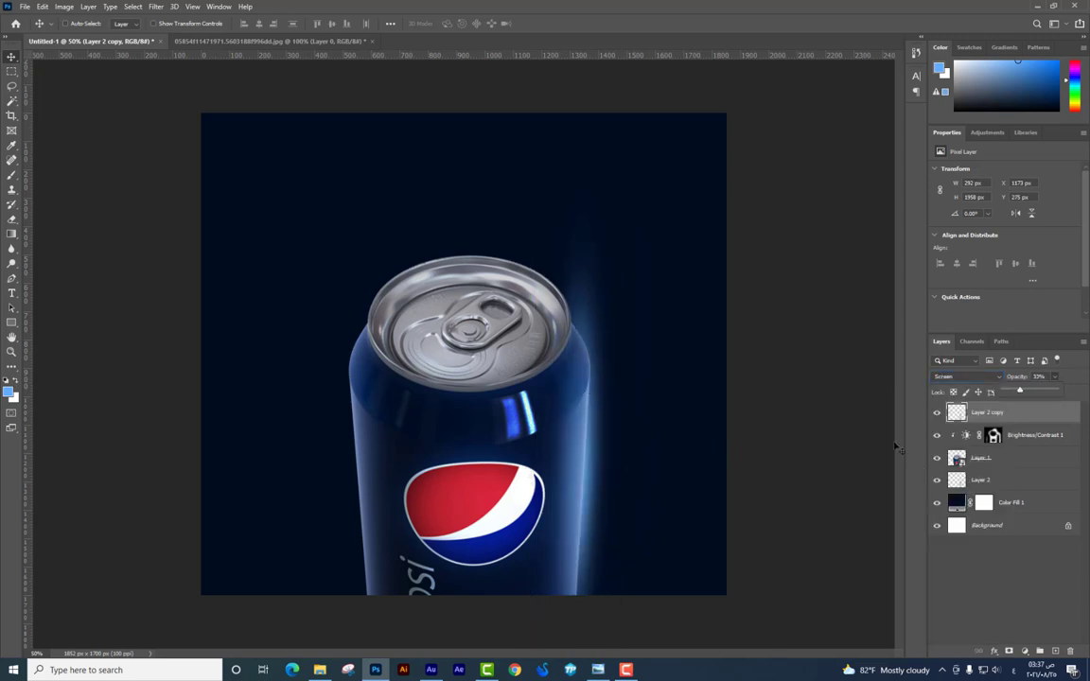
key("ctrl+t")
left_click_drag(609, 465, 593, 424)
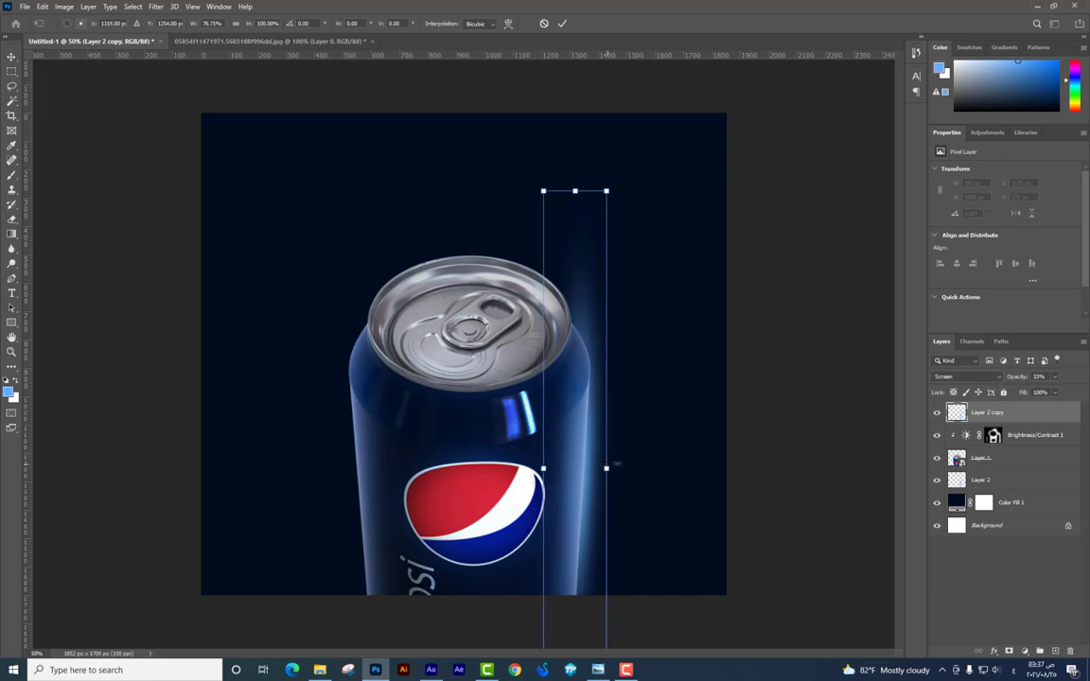
key("Return")
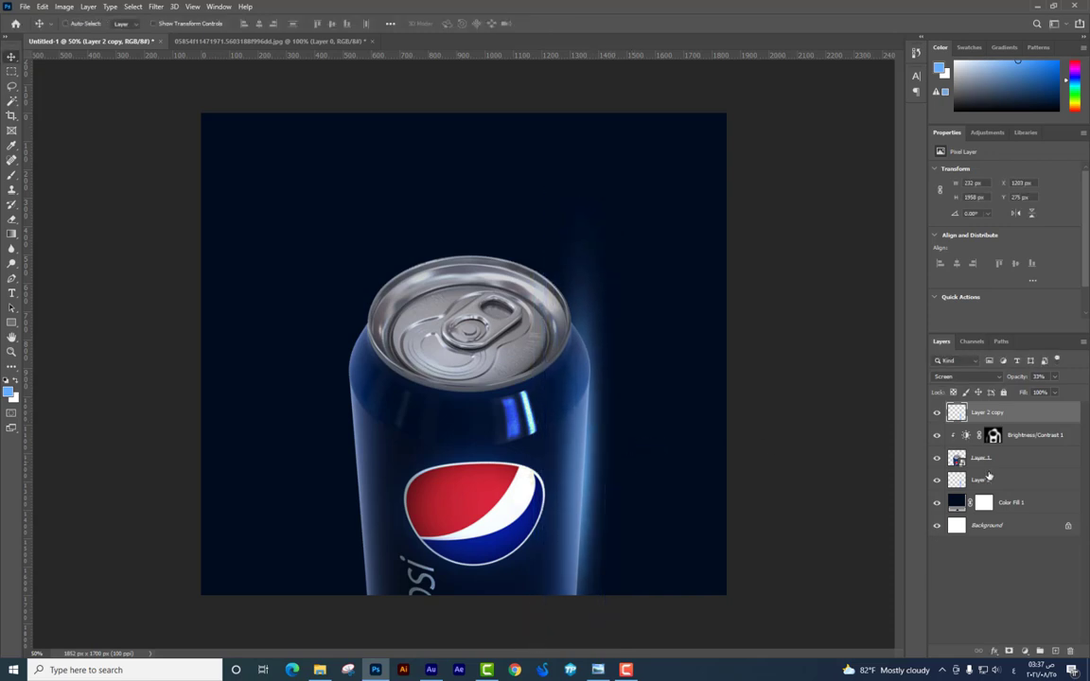
Tilt both glow streaks slightly and duplicate them onto the can's left edge
left_click(985, 481, "ctrl")
key("ctrl+t")
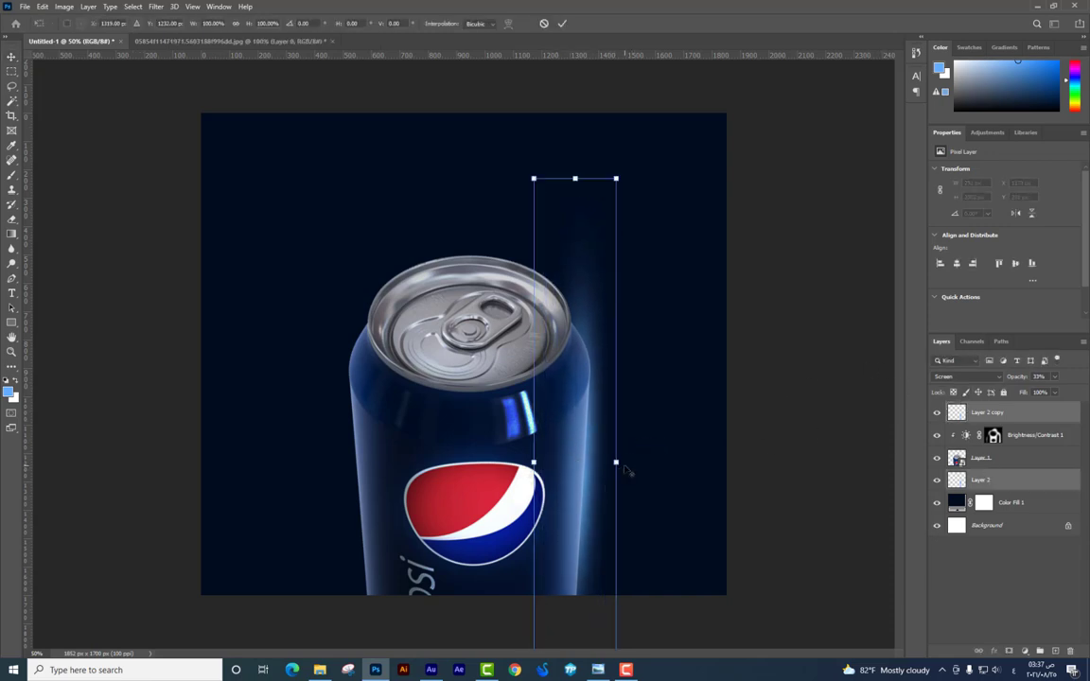
left_click_drag(628, 474, 643, 466)
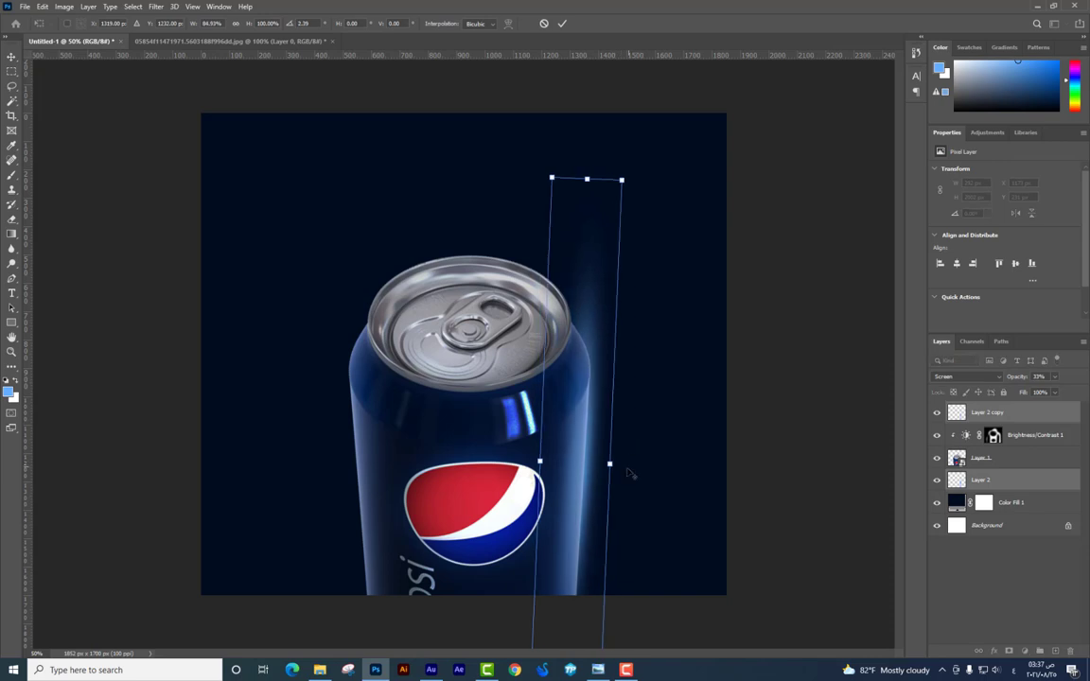
key("Return")
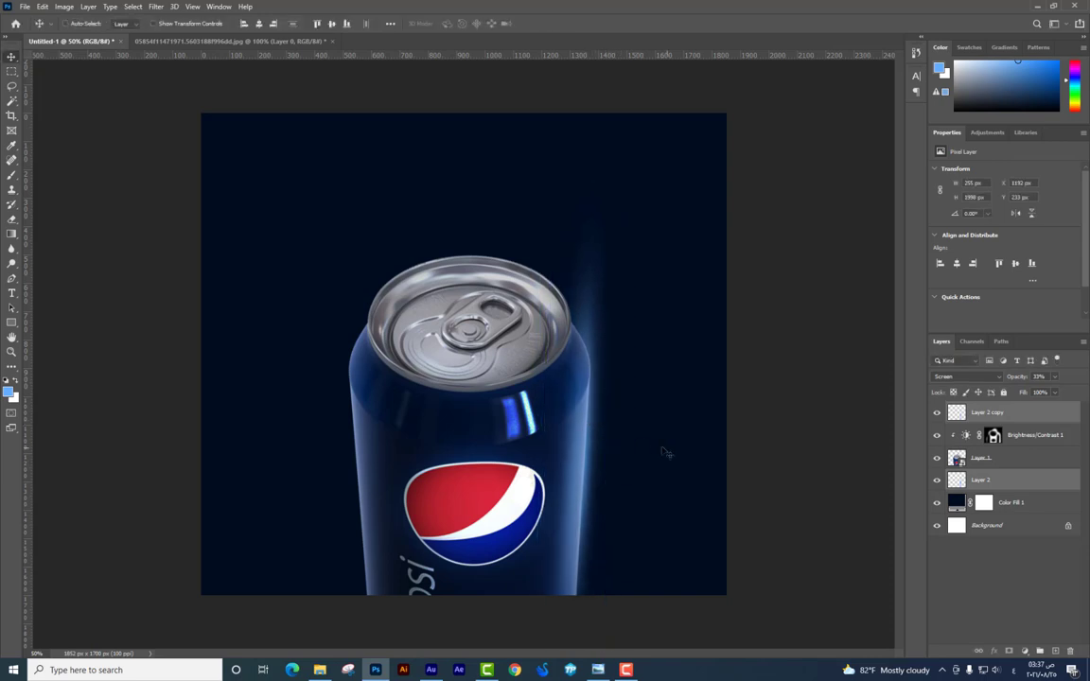
mouse_move(589, 457)
left_mouse_down()
mouse_move(378, 457)
mouse_move(422, 430)
left_mouse_up()
key("ctrl+t")
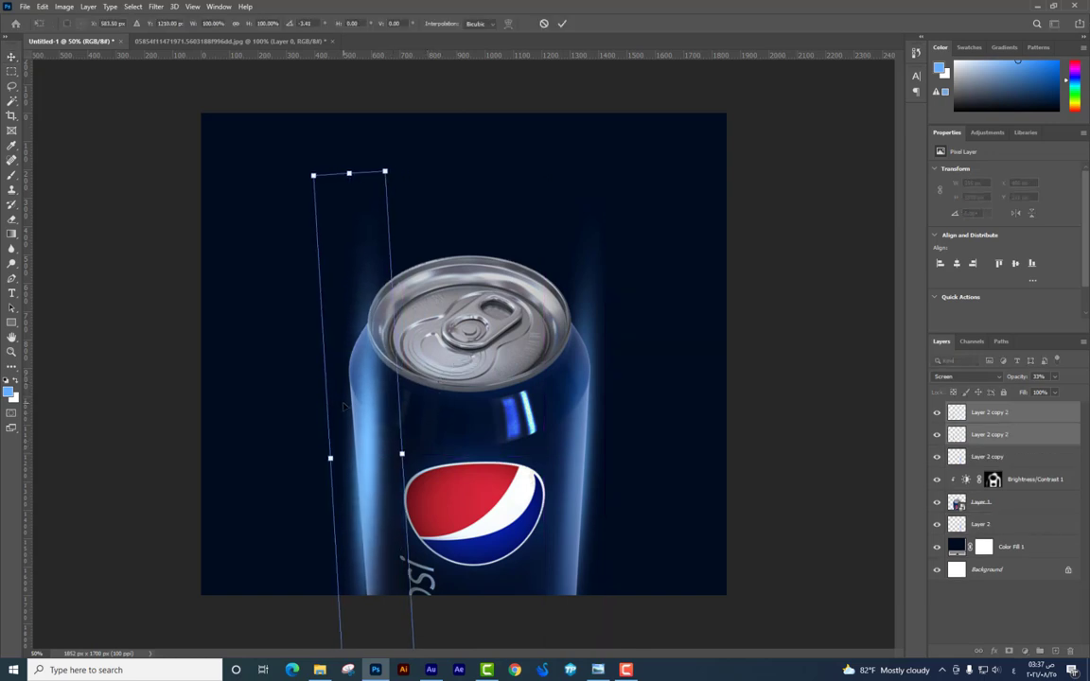
key("Return")
Move Layer 2 copy 2 below Layer 2 and shift the left glow down the can
left_click(999, 440)
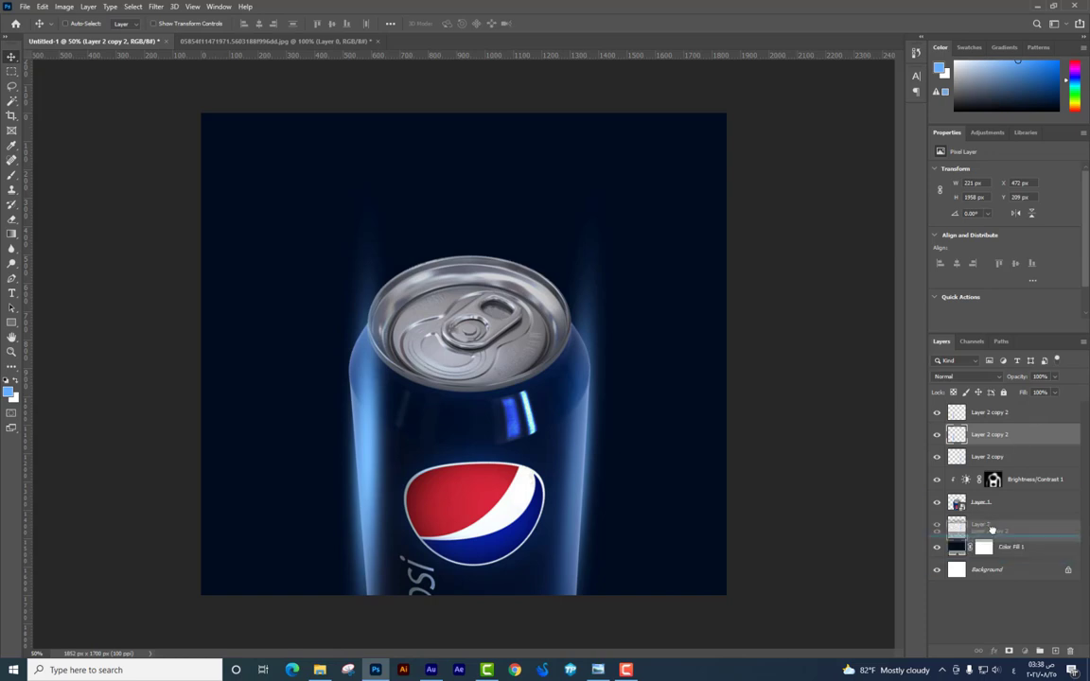
left_click_drag(1023, 439, 994, 535)
key("ctrl+t")
key("Return")
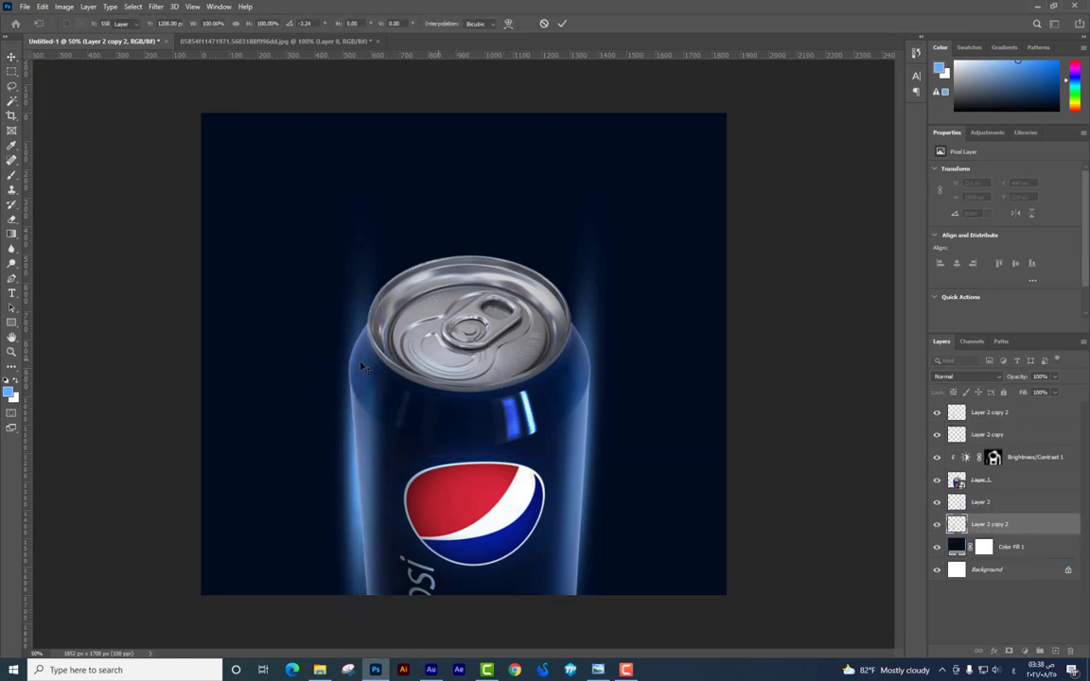
left_click_drag(372, 369, 369, 372)
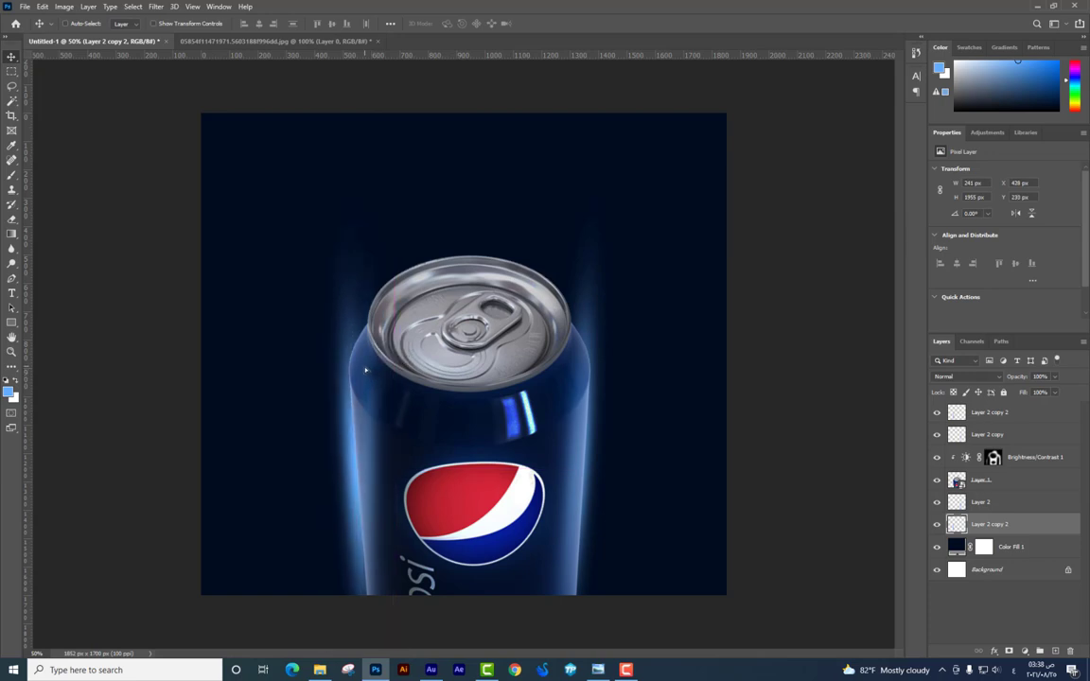
left_click(320, 670)
Place STADIUM.jpg into the poster and enlarge it to about 1673 × 940 px over the can's top
left_click_drag(192, 117, 506, 286)
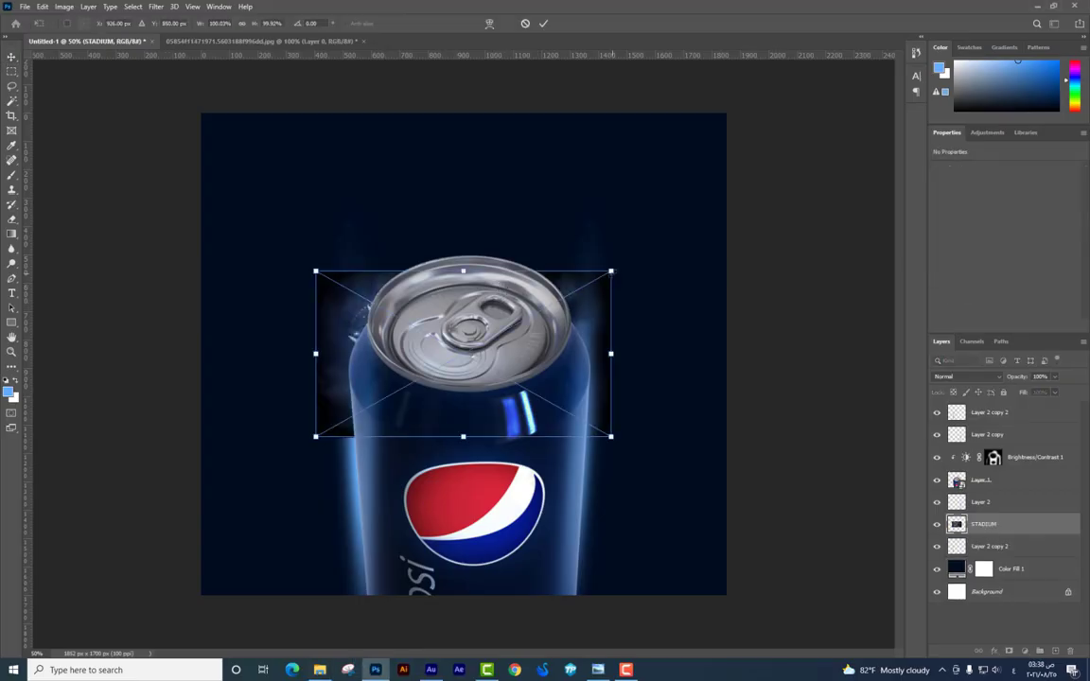
key("Return")
left_click_drag(985, 524, 984, 409)
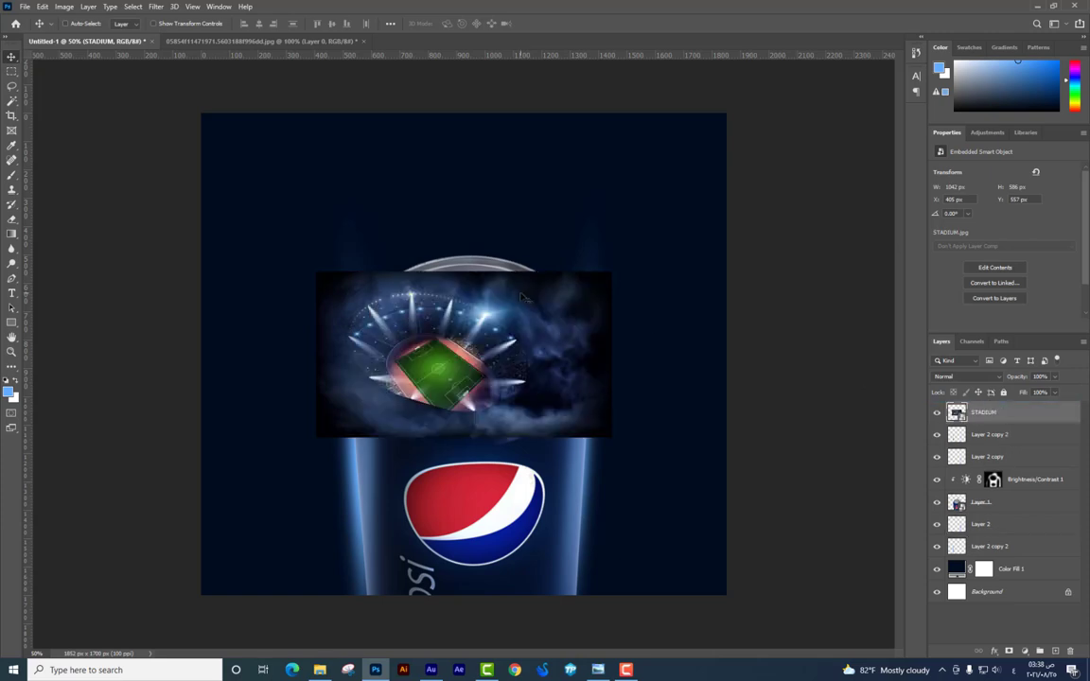
key("ctrl+t")
left_click_drag(611, 274, 743, 212)
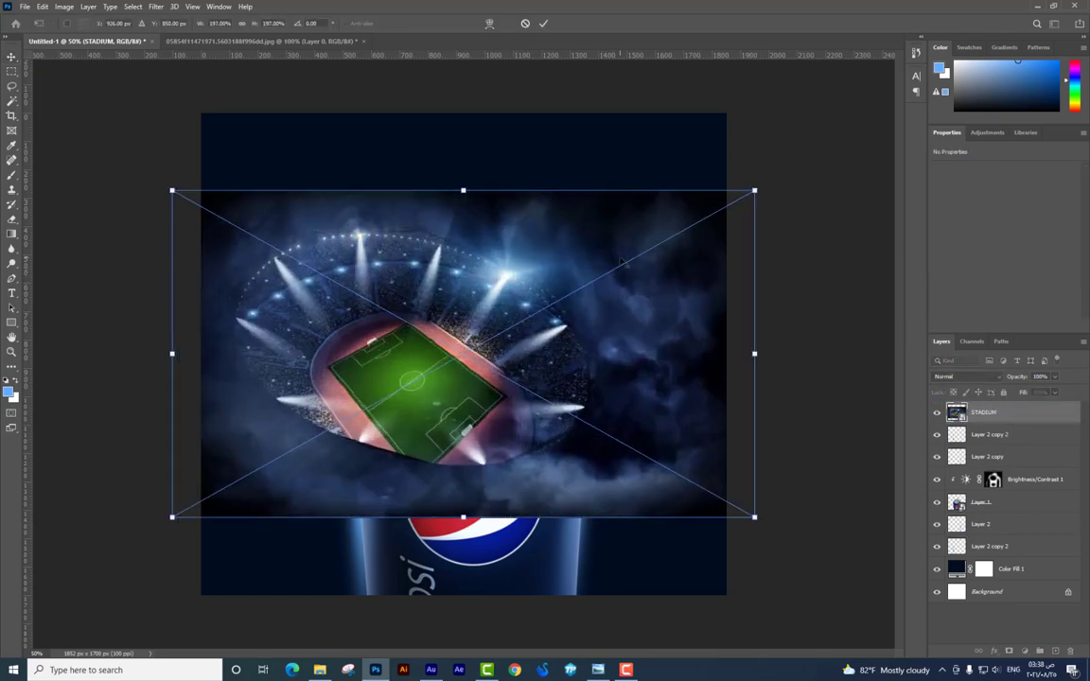
left_click_drag(803, 178, 746, 210)
key("Return")
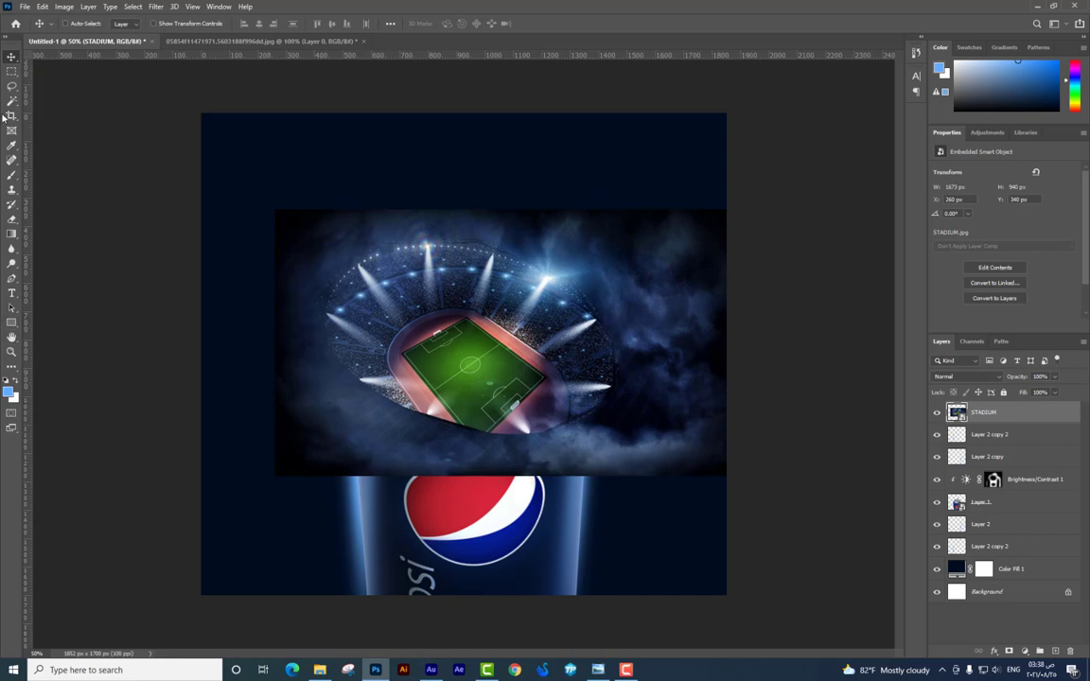
Copy an elliptical selection of the stadium to a new layer and hide the original STADIUM layer
right_click(12, 74)
left_click(66, 73)
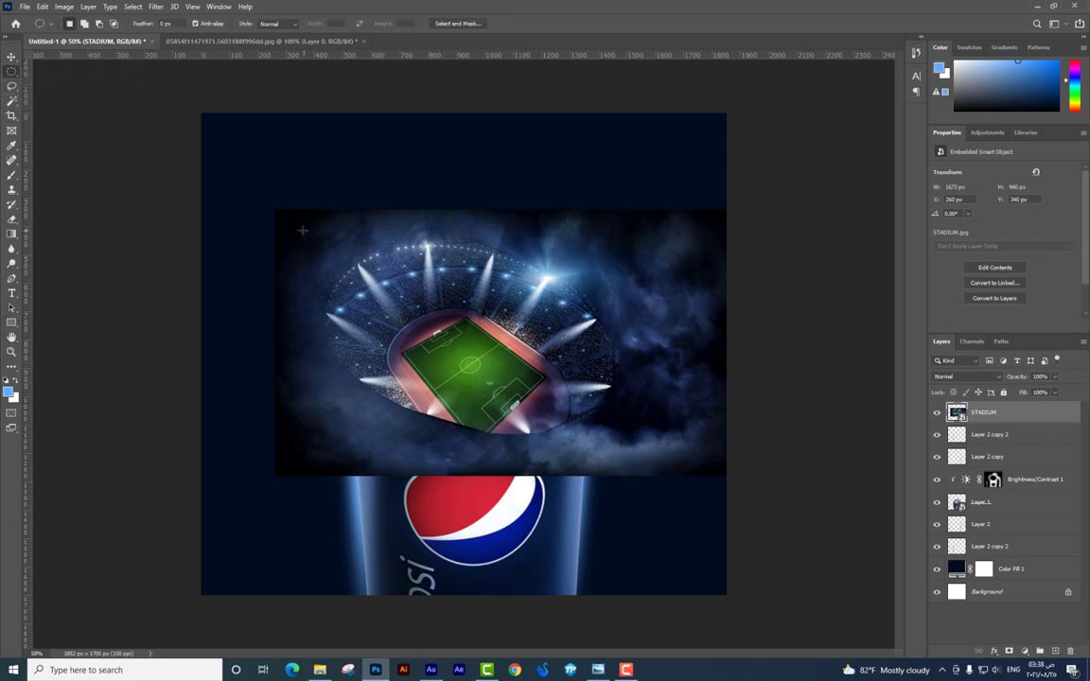
left_click_drag(302, 229, 657, 423)
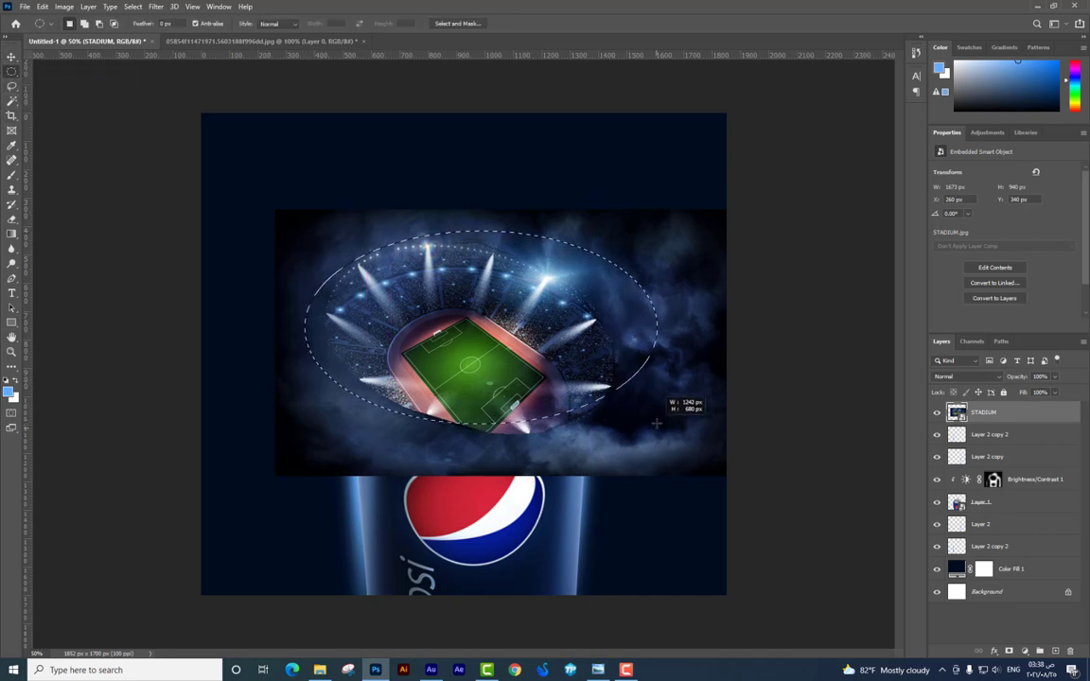
left_click_drag(624, 369, 567, 360)
mouse_move(468, 317)
left_mouse_down()
mouse_move(608, 405)
mouse_move(632, 445)
left_mouse_up()
mouse_move(586, 358)
left_mouse_down()
mouse_move(535, 368)
mouse_move(523, 395)
left_mouse_up()
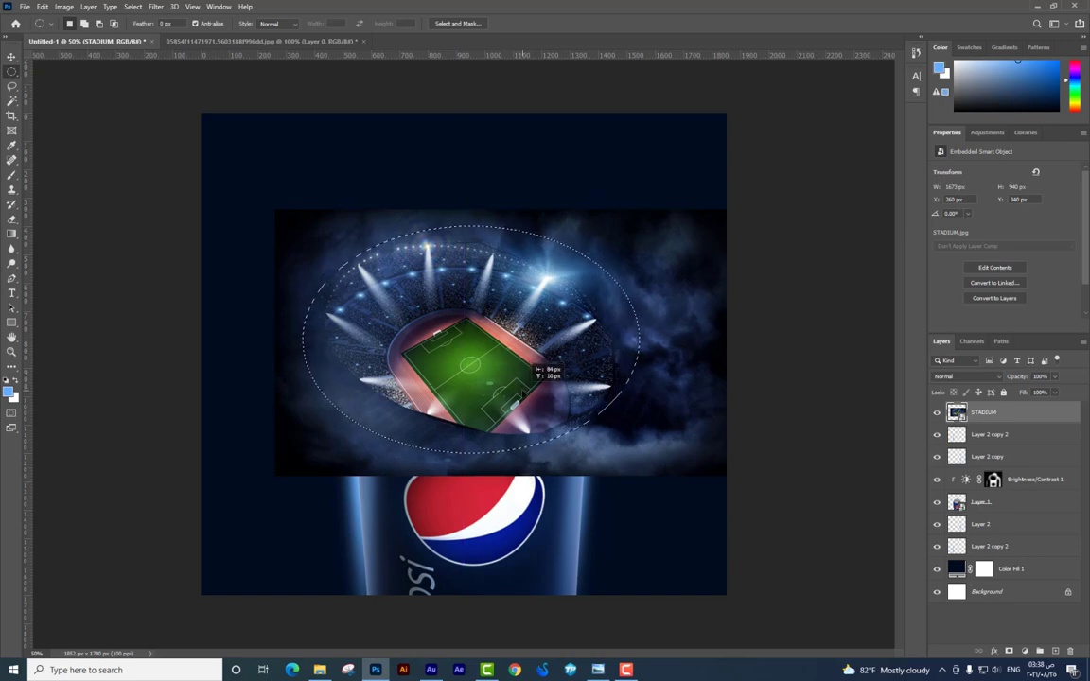
key("ctrl+j")
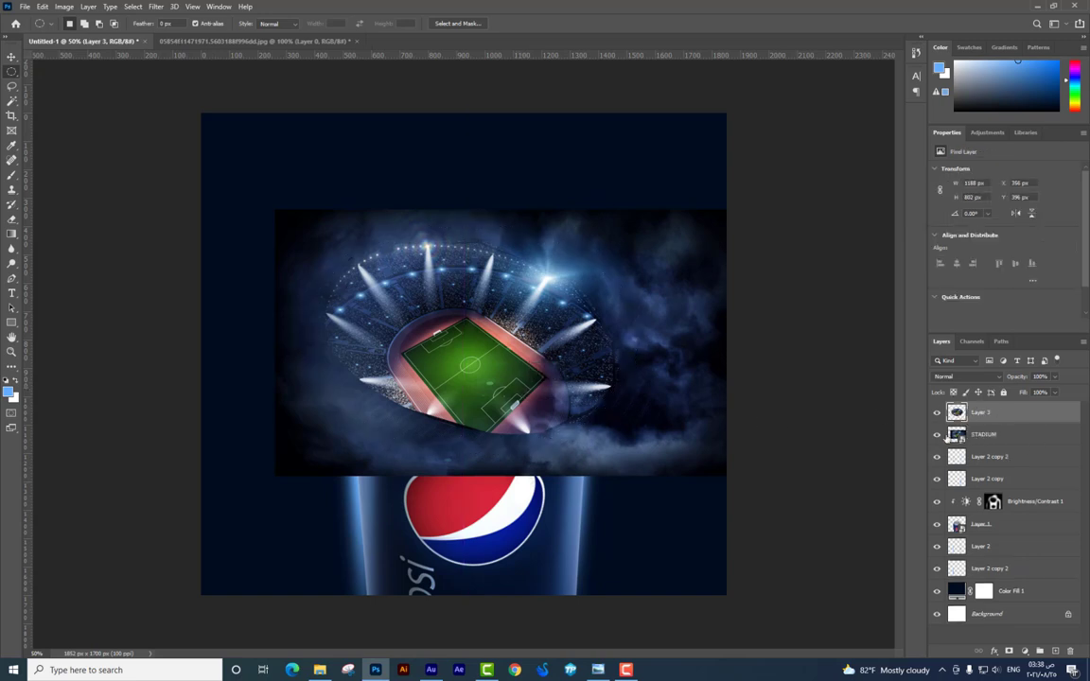
left_click(937, 434)
Move the oval stadium down onto the can and convert it to a Smart Object
key("ctrl+t")
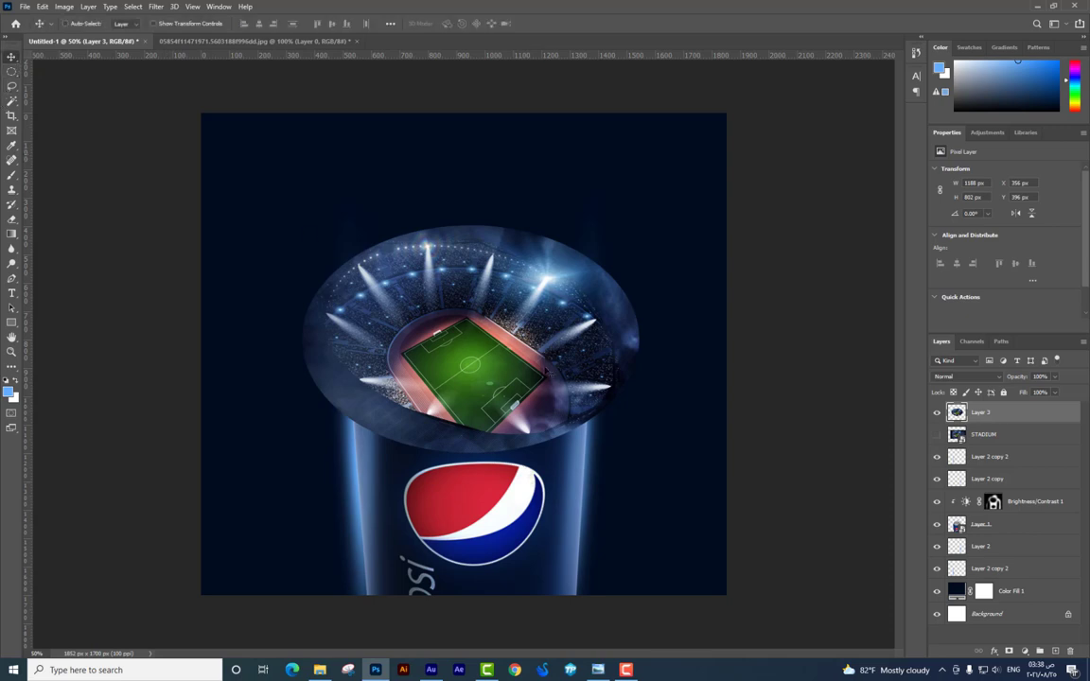
left_click_drag(484, 335, 483, 357)
key("Return")
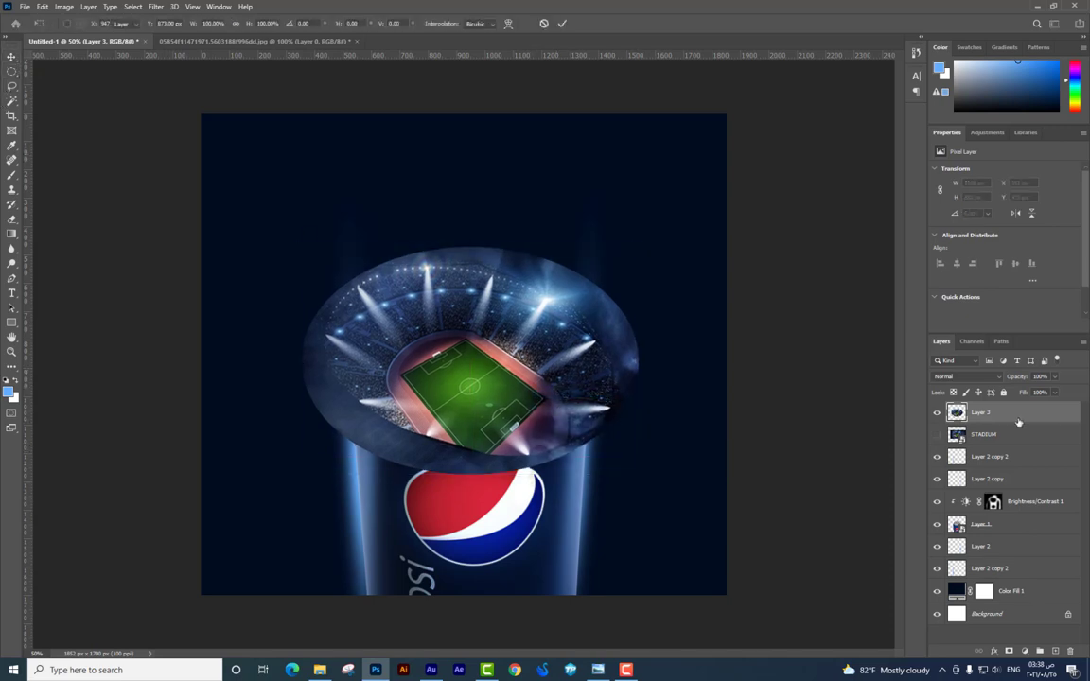
right_click(980, 412)
left_click(826, 332)
Shrink and flatten the stadium oval to match the rim's ellipse, nudging it into place
key("ctrl+t")
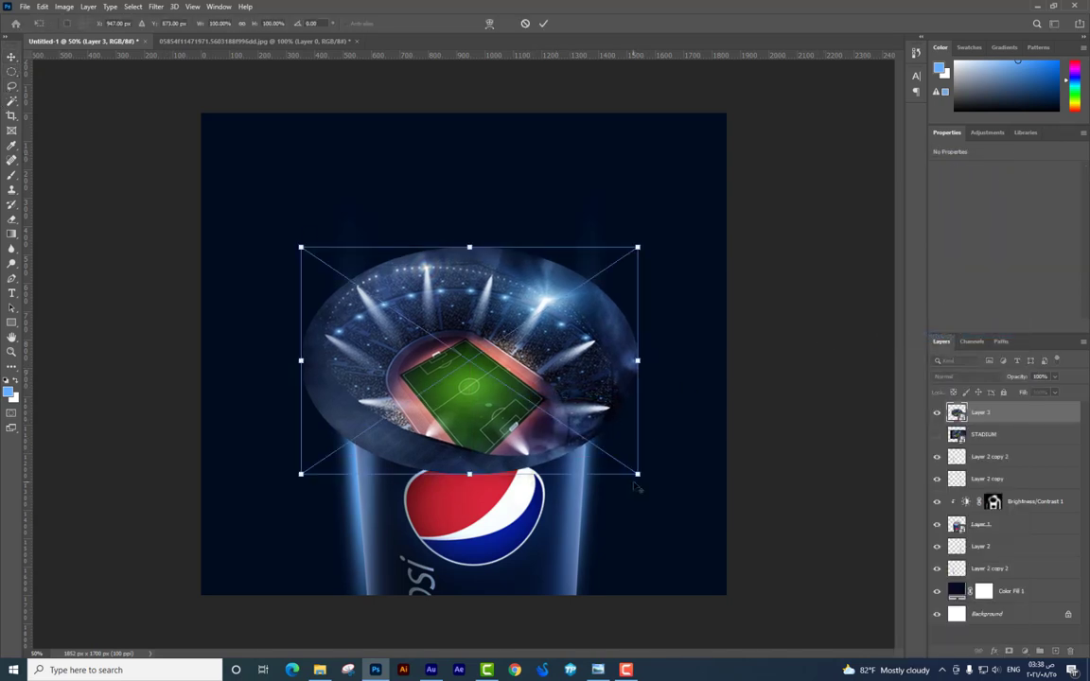
left_click_drag(637, 450, 561, 351)
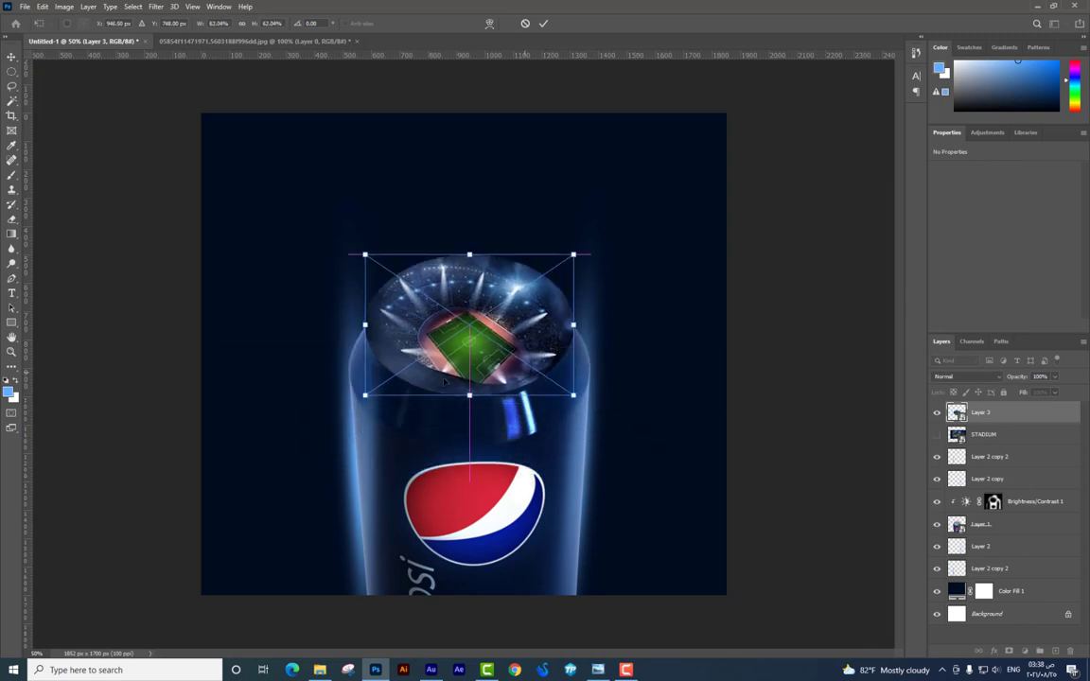
left_click_drag(574, 255, 568, 258)
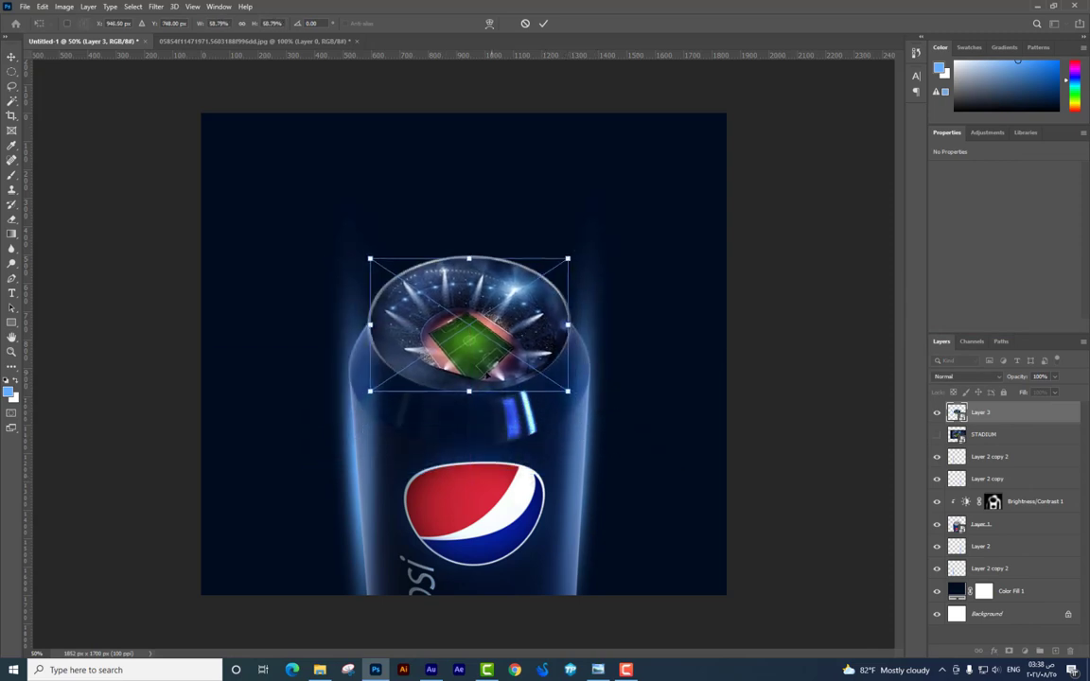
left_click_drag(468, 391, 469, 384)
key("Return")
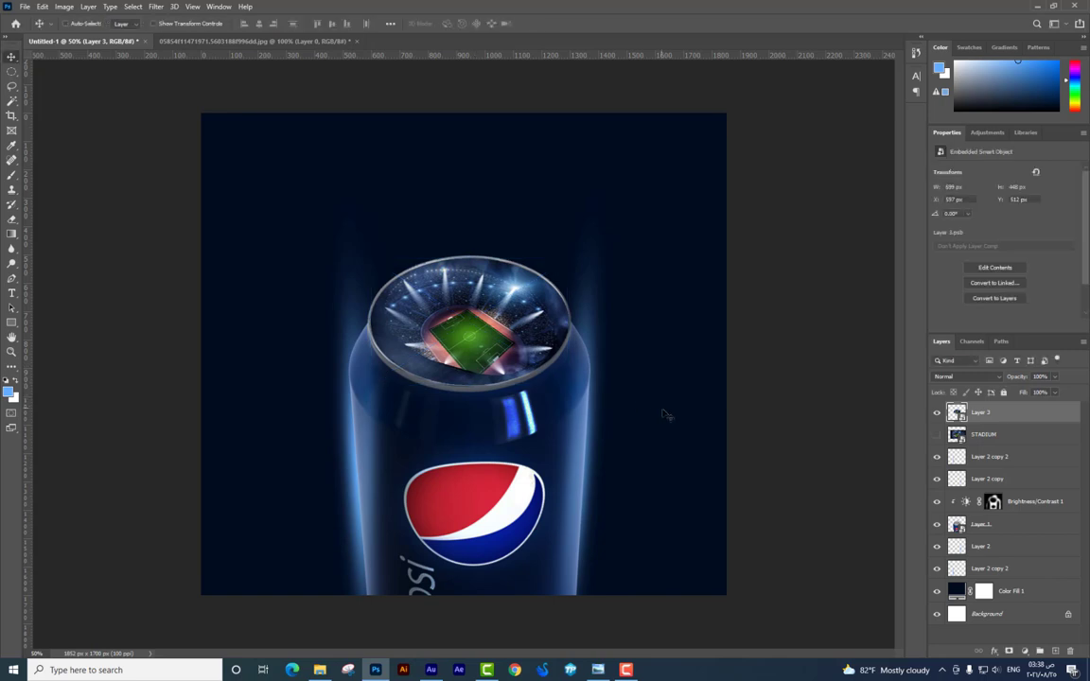
key("Left")
key("Down")
key("Left")
key("Down")
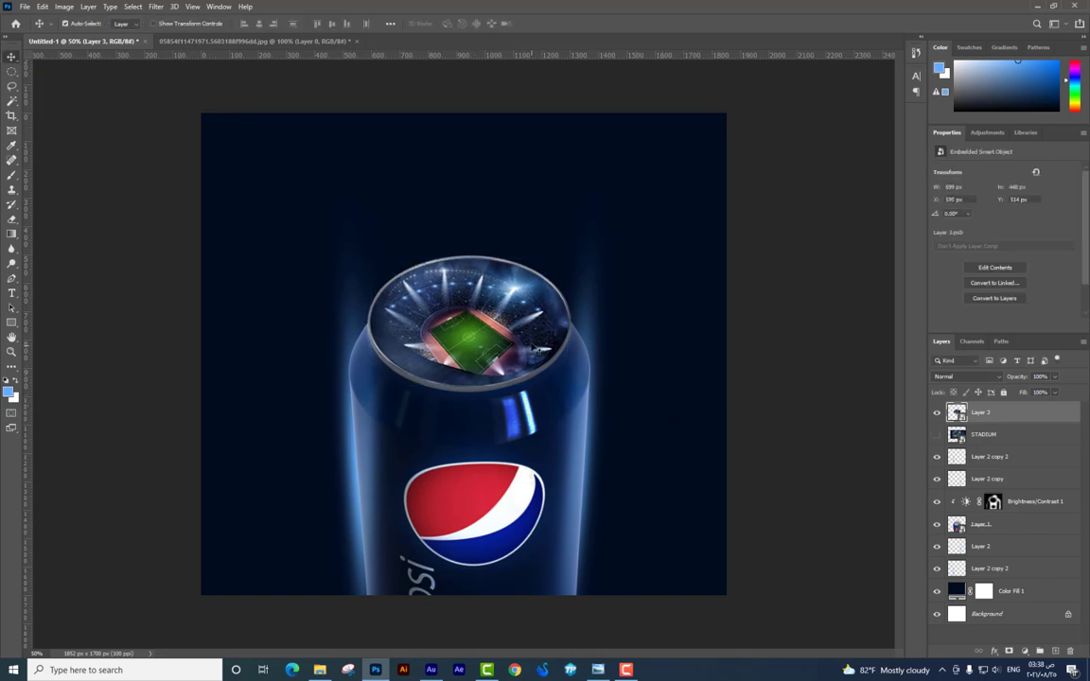
Rotate the stadium oval 180° and flip it vertically
key("ctrl+t")
right_click(500, 325)
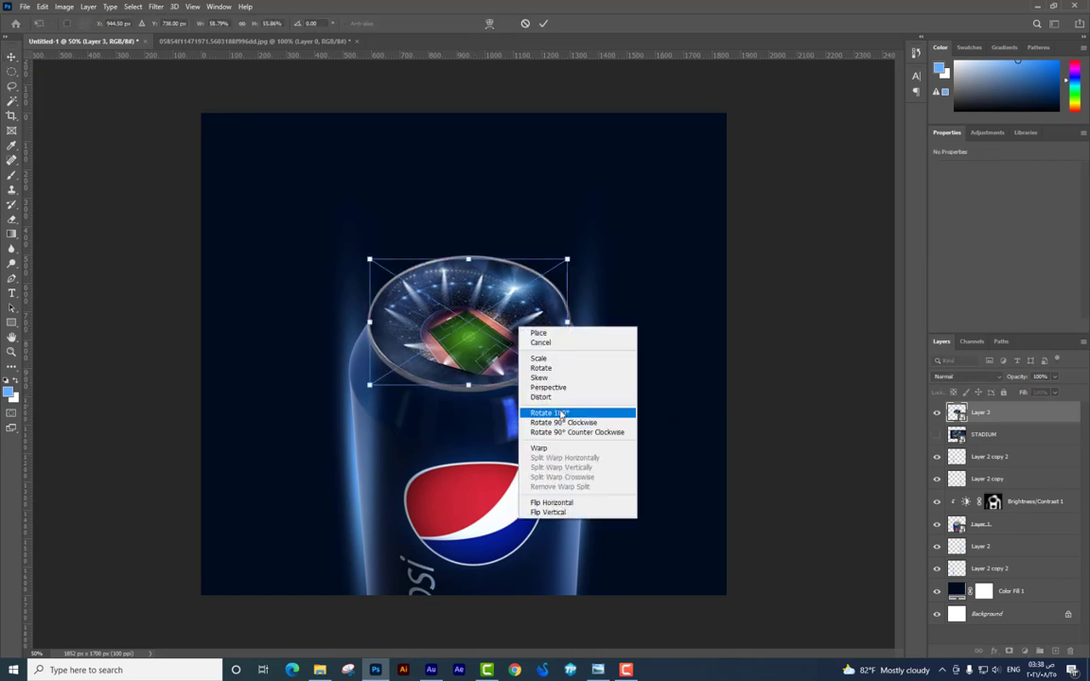
left_click(530, 411)
right_click(516, 344)
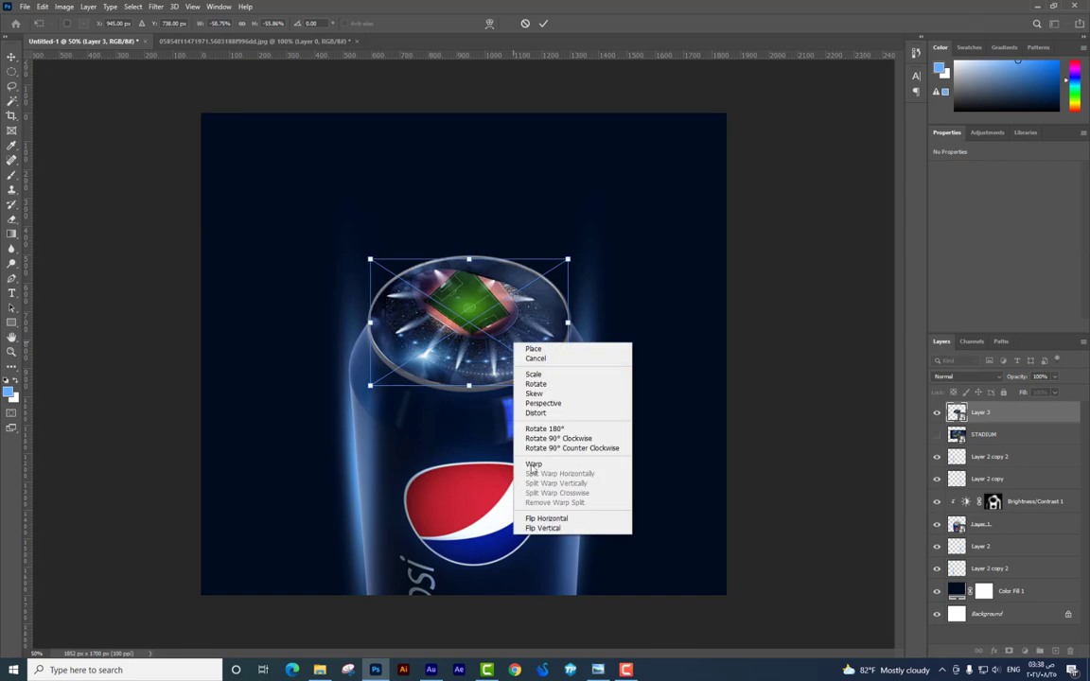
left_click(542, 528)
key("Return")
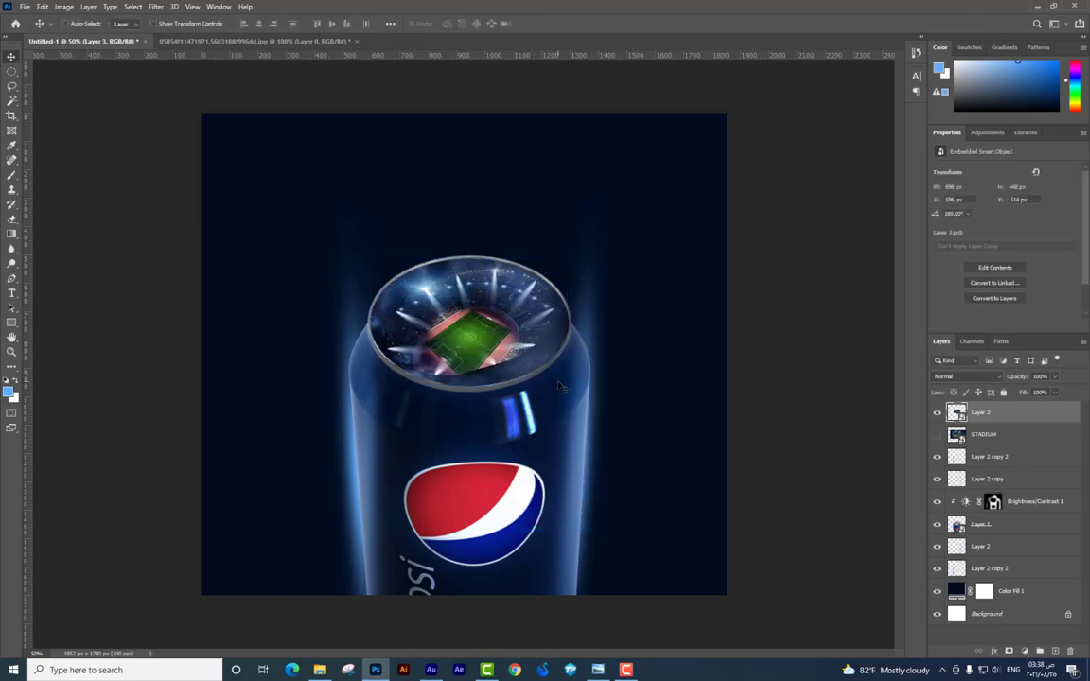
key("ctrl+t")
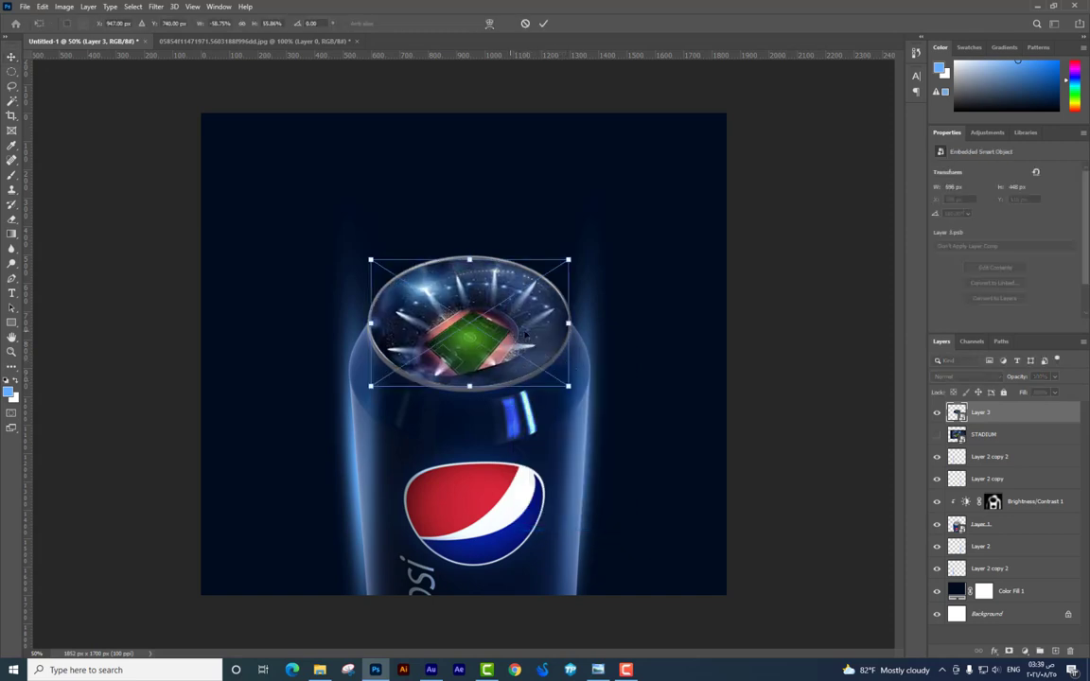
right_click(526, 332)
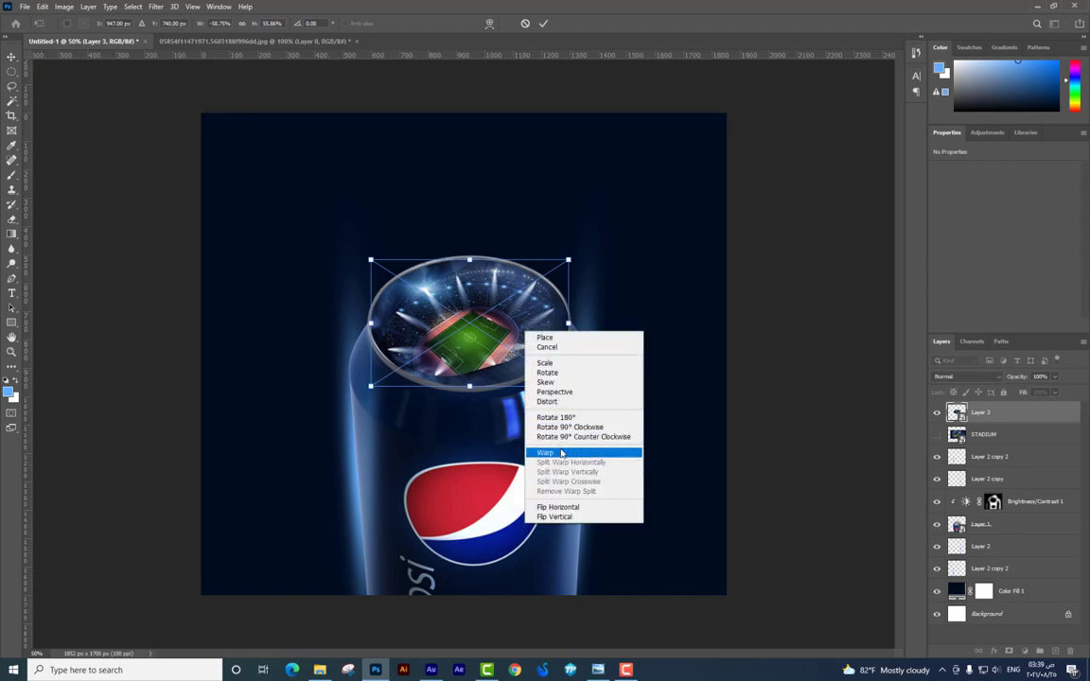
Warp the stadium oval to fit inside the can's rim, nudge it left, then select Color Fill 1
left_click(562, 454)
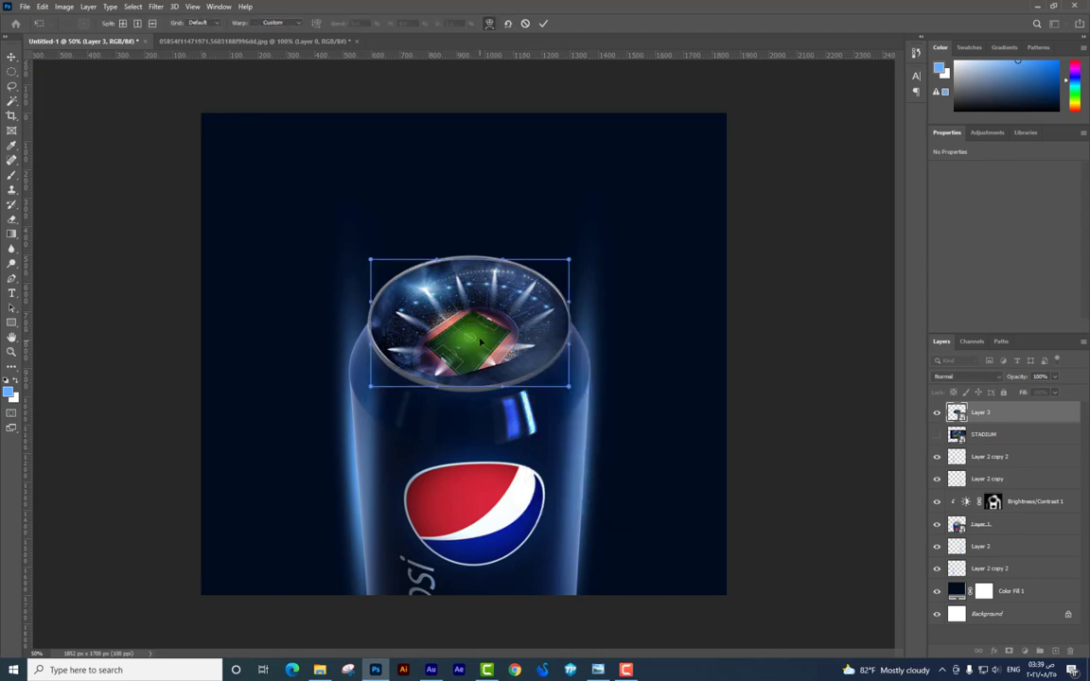
left_click_drag(483, 351, 534, 382)
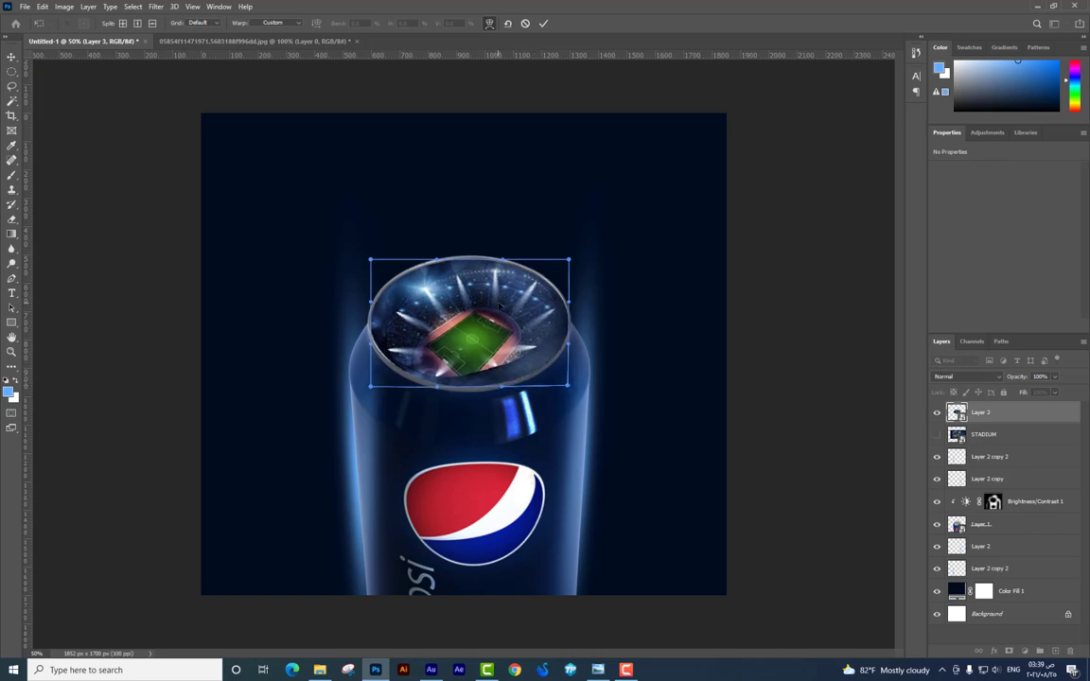
left_click_drag(414, 368, 430, 362)
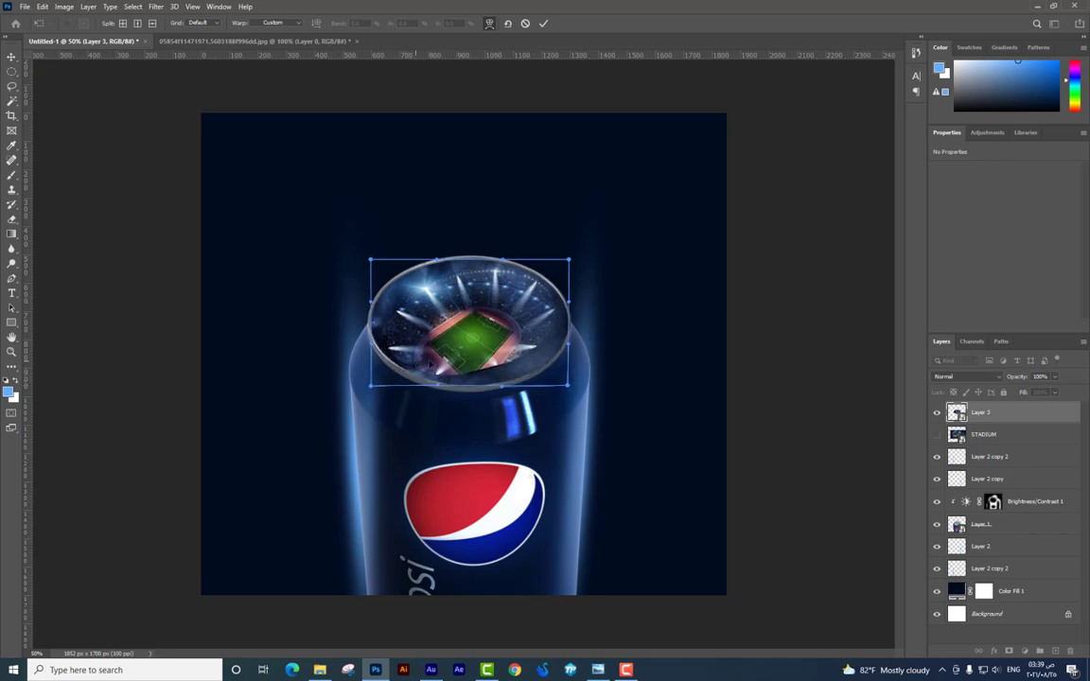
key("Return")
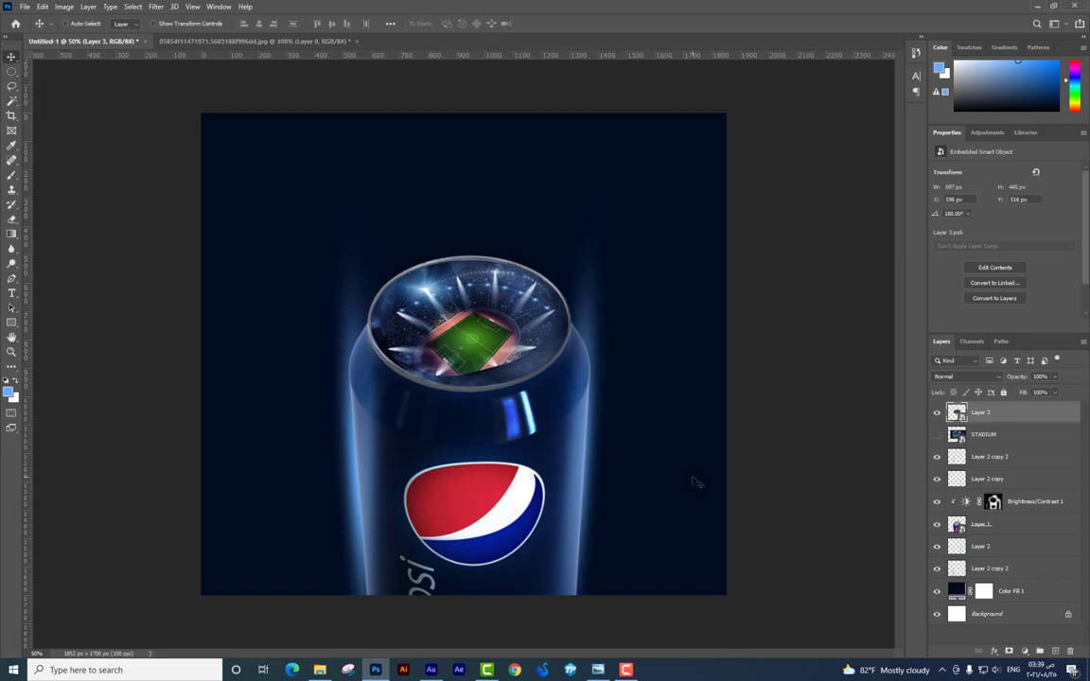
key("Left")
key("Left")
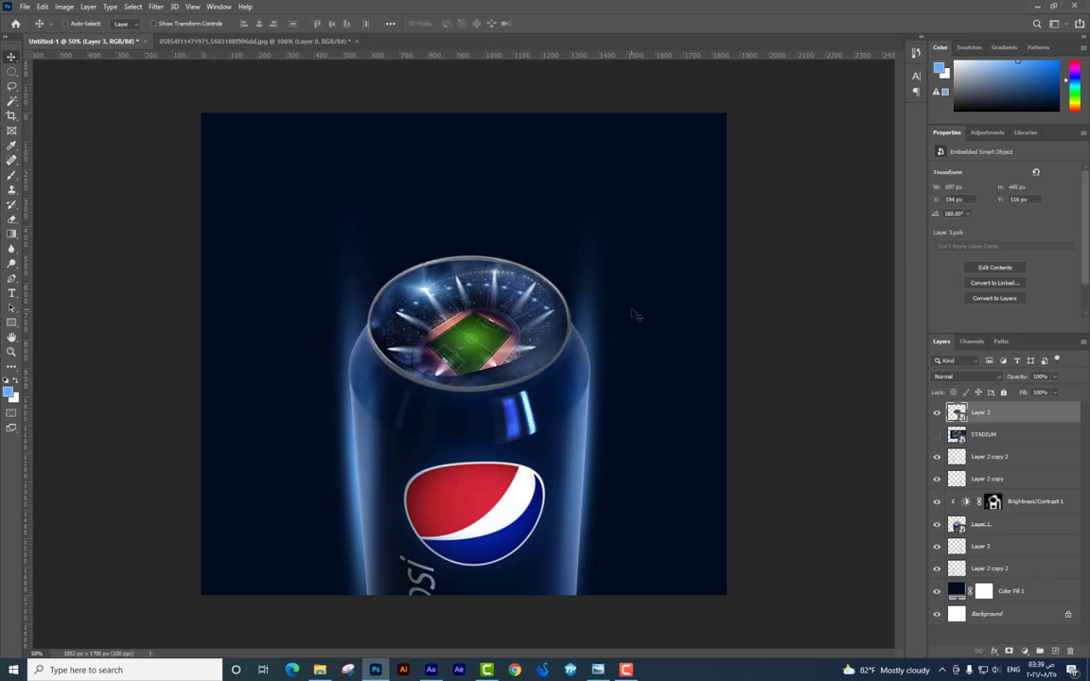
left_click(636, 316, "ctrl")
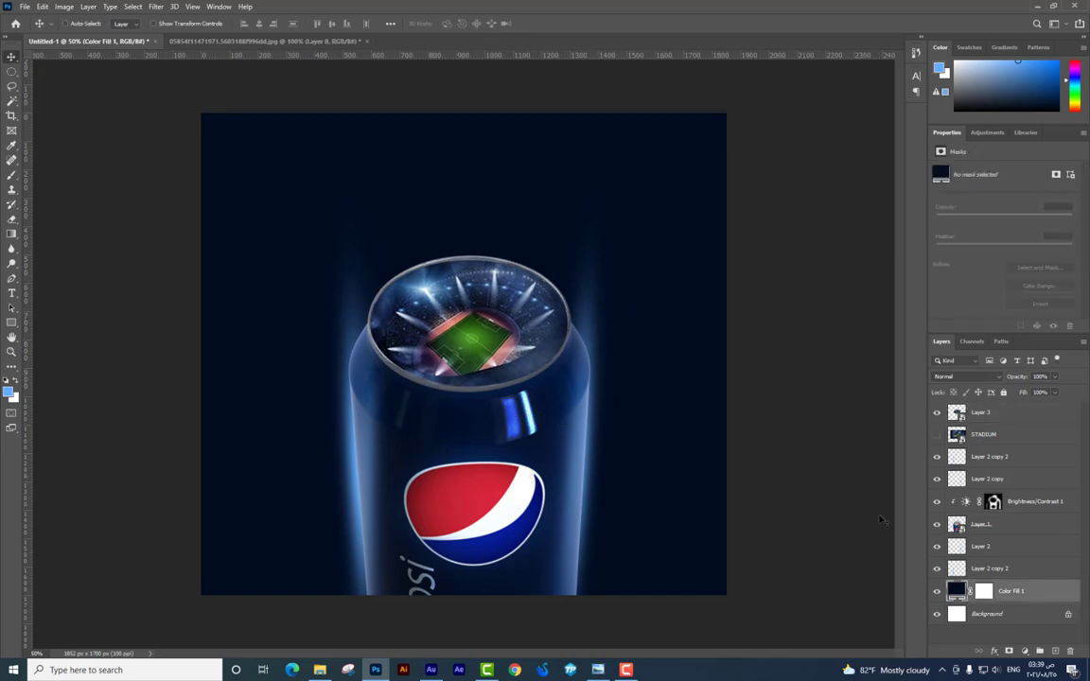
Paint a soft dark-blue brush dab on a new layer above Color Fill 1
left_click(1057, 651)
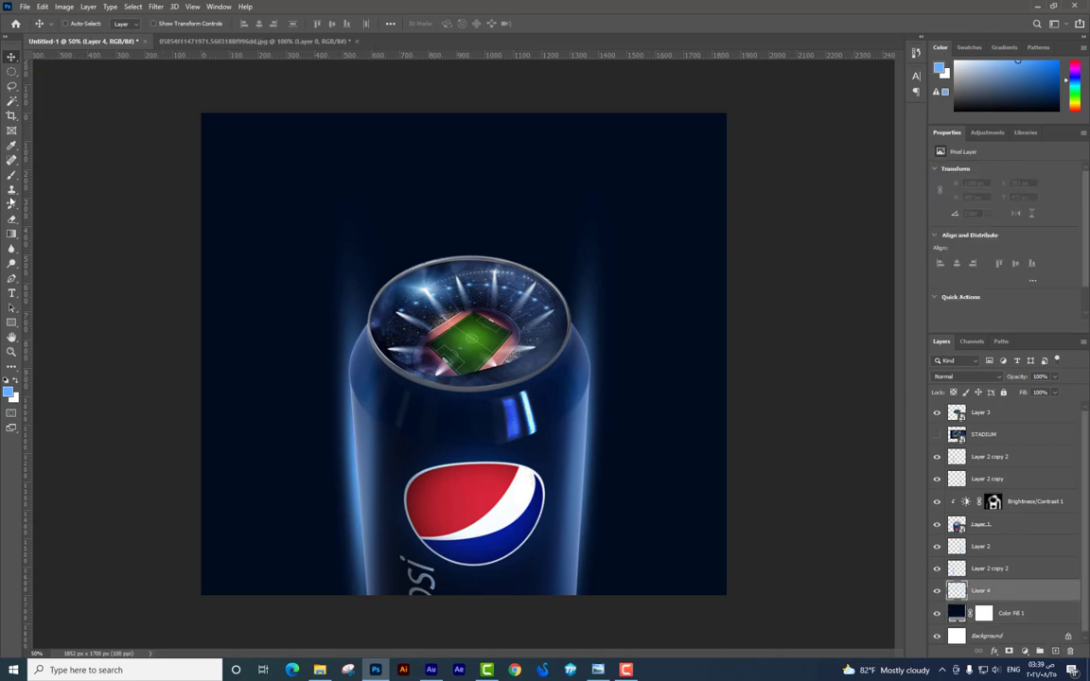
left_click(12, 176)
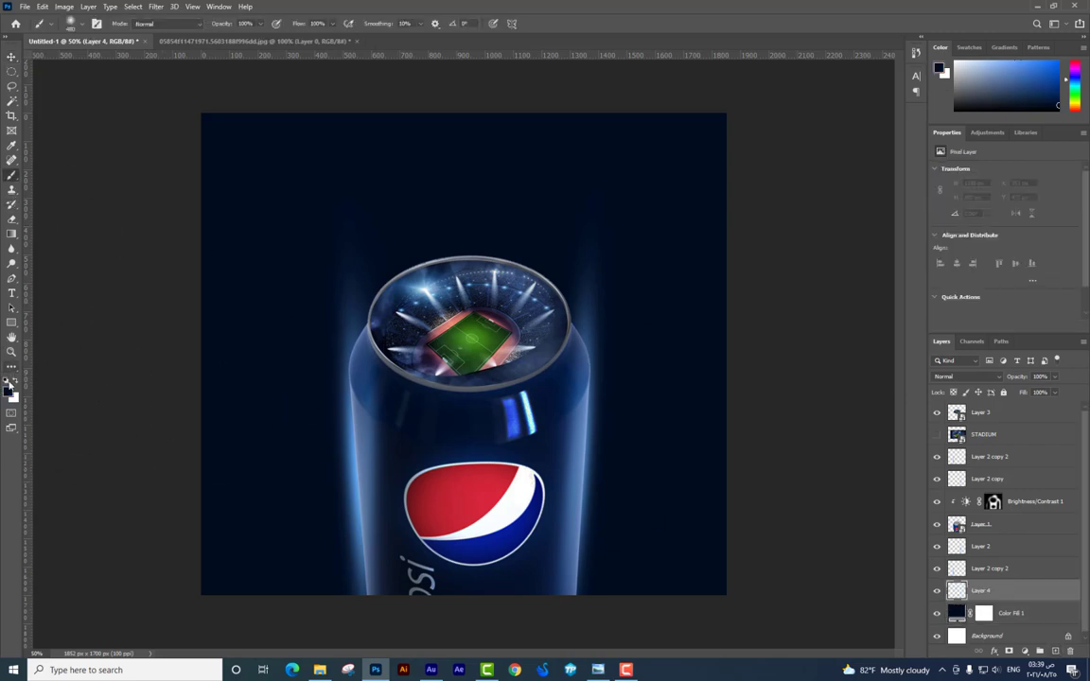
left_click(9, 389)
left_click(529, 307)
key("Return")
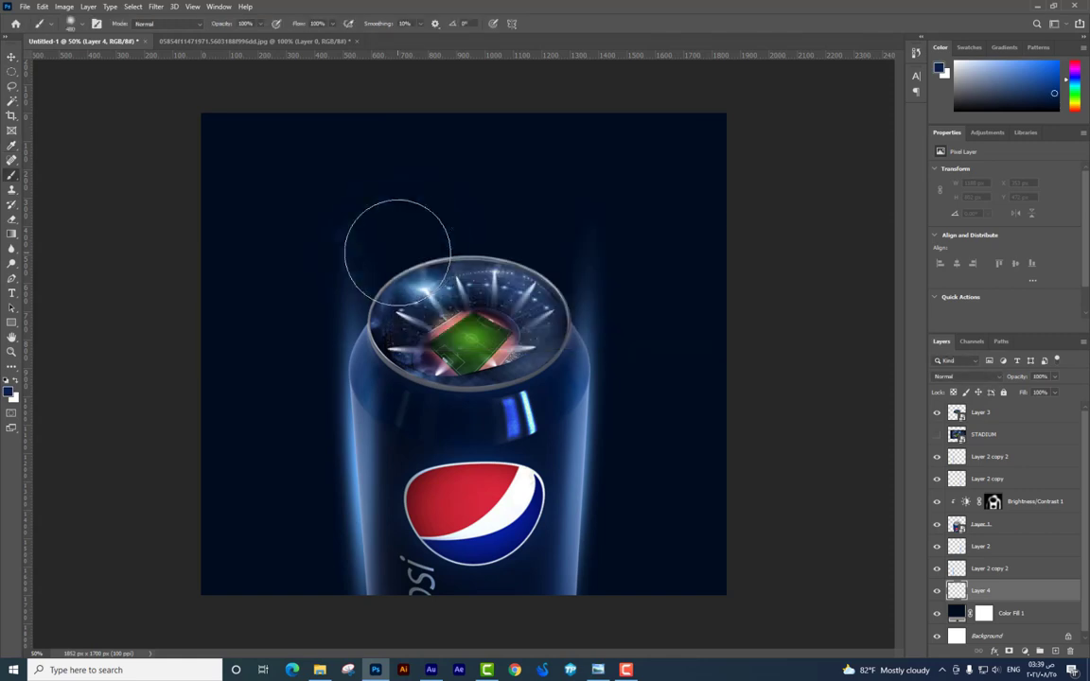
left_click(397, 252)
Stretch the blue glow wide across the background behind the can
key("ctrl+t")
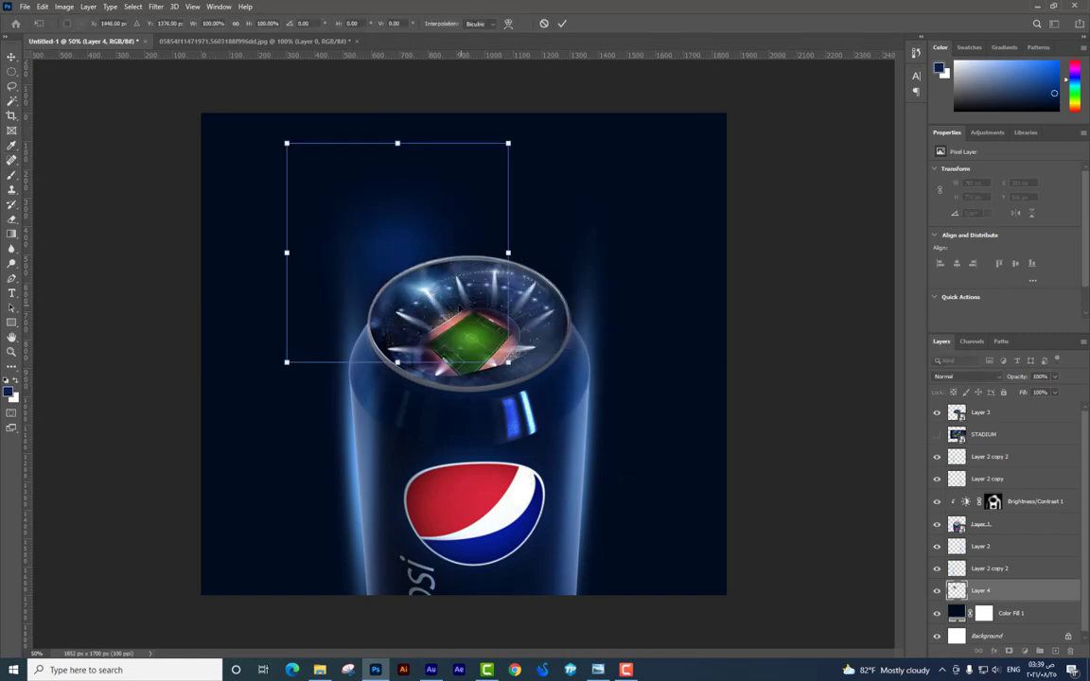
left_click_drag(509, 361, 638, 504)
left_click_drag(539, 322, 627, 493)
left_click_drag(828, 64, 689, 143)
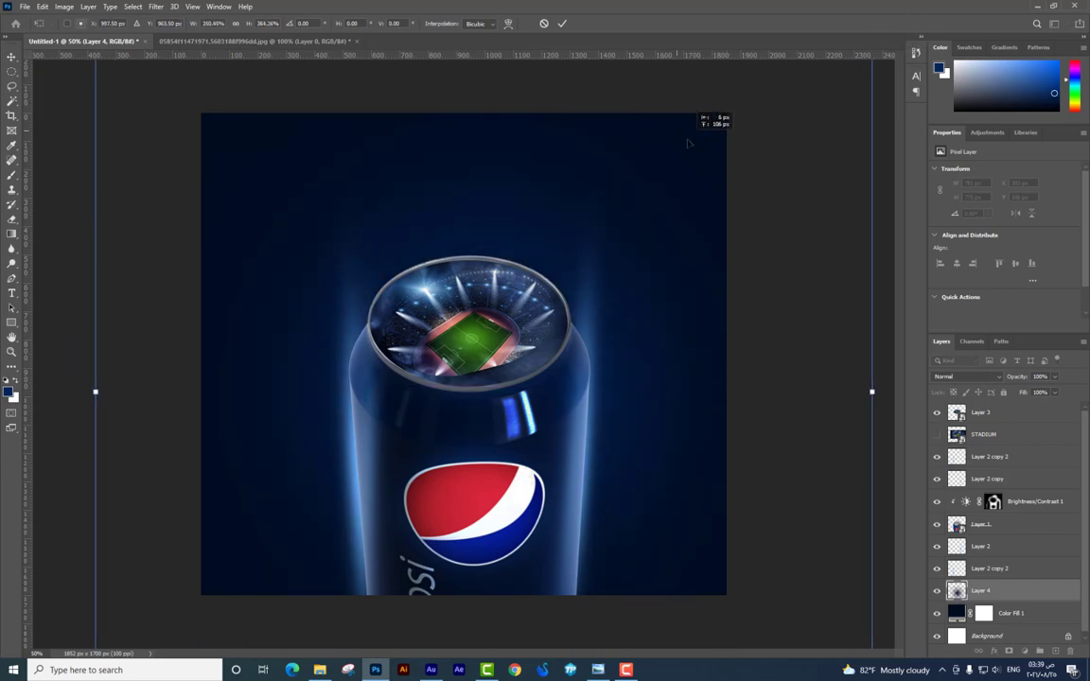
key("Return")
key("b")
key("ctrl+minus")
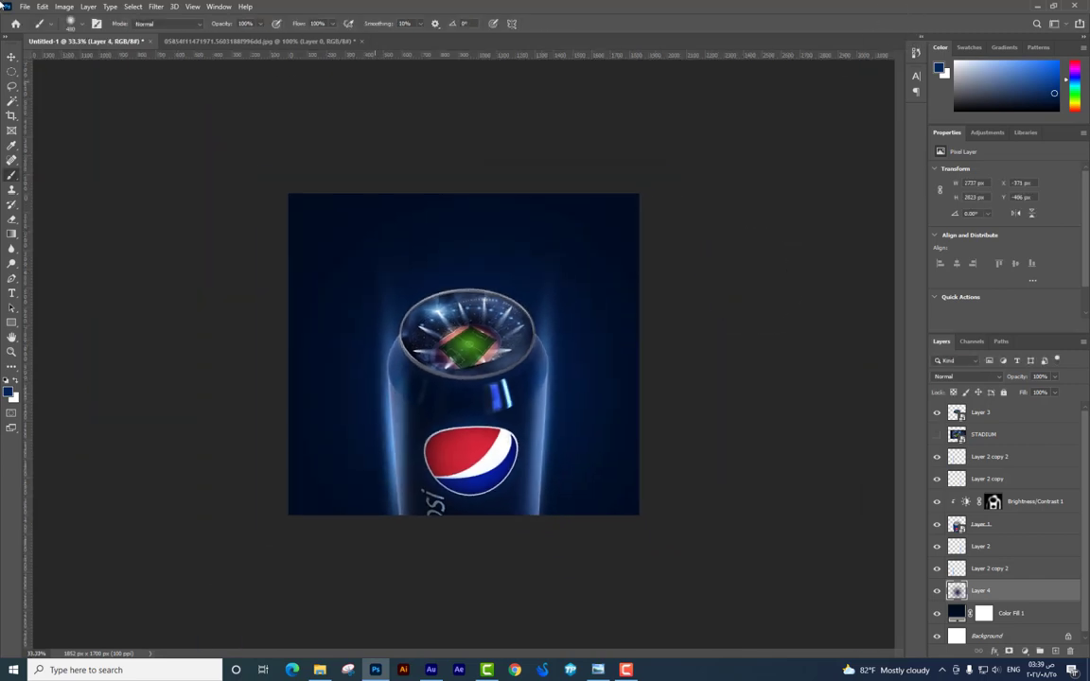
Place the smoke image unnamed (1).png, rotated and enlarged beside the can
key("alt+Tab")
left_click(560, 216)
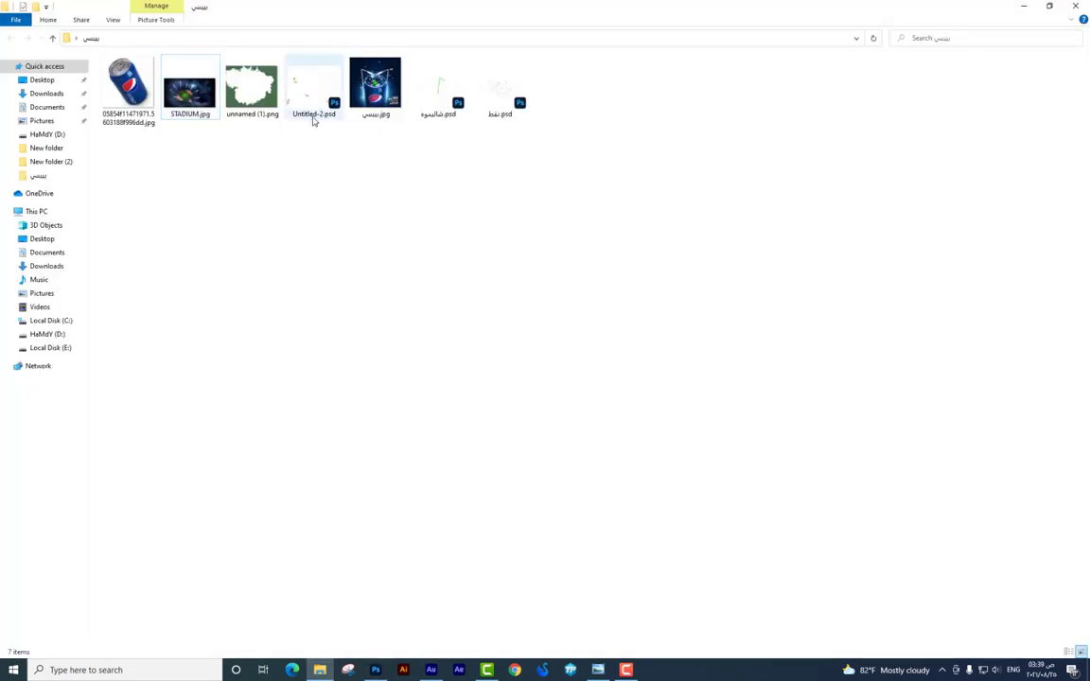
mouse_move(251, 90)
left_mouse_down()
mouse_move(374, 669)
mouse_move(434, 535)
left_mouse_up()
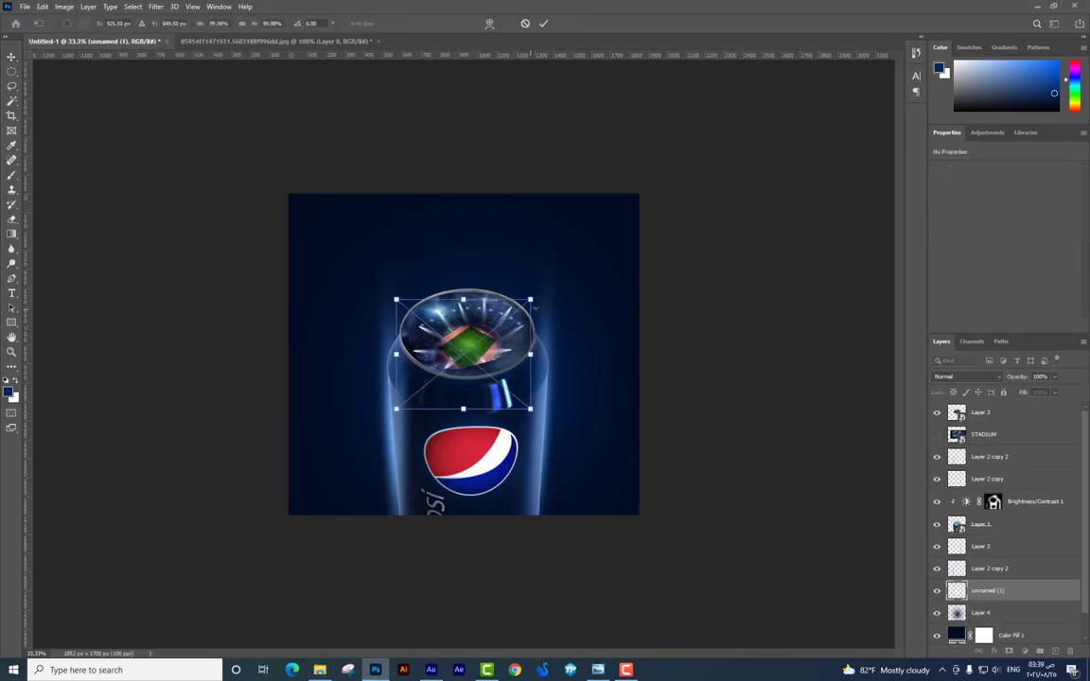
mouse_move(565, 255)
left_mouse_down()
mouse_move(579, 253)
mouse_move(603, 314)
mouse_move(544, 341)
left_mouse_up()
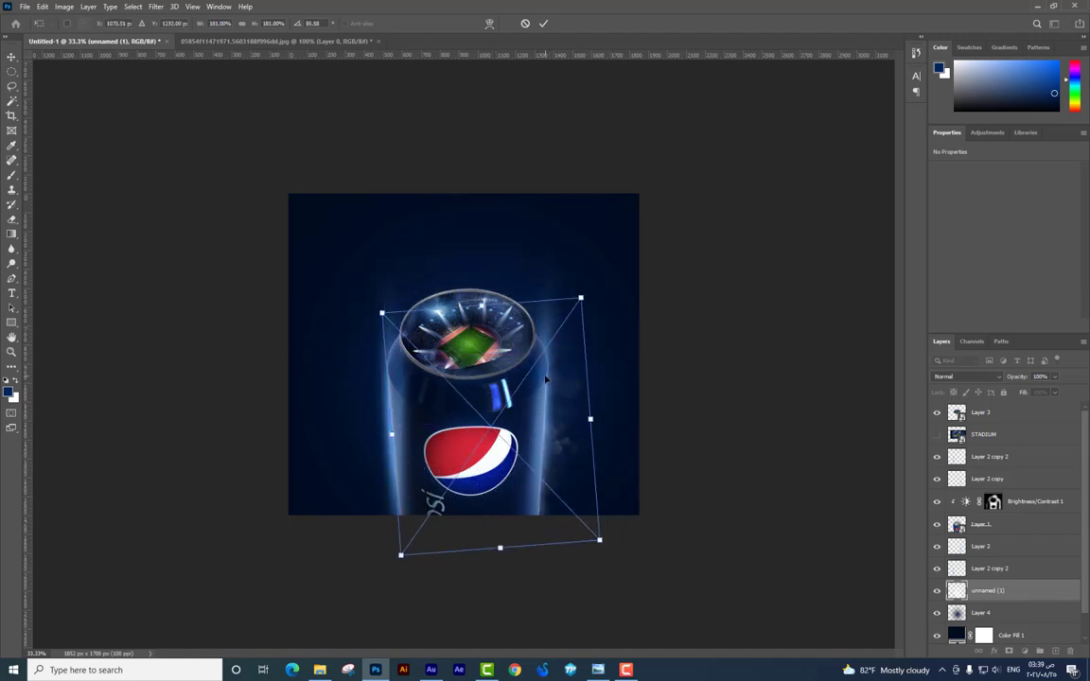
key("ctrl+plus")
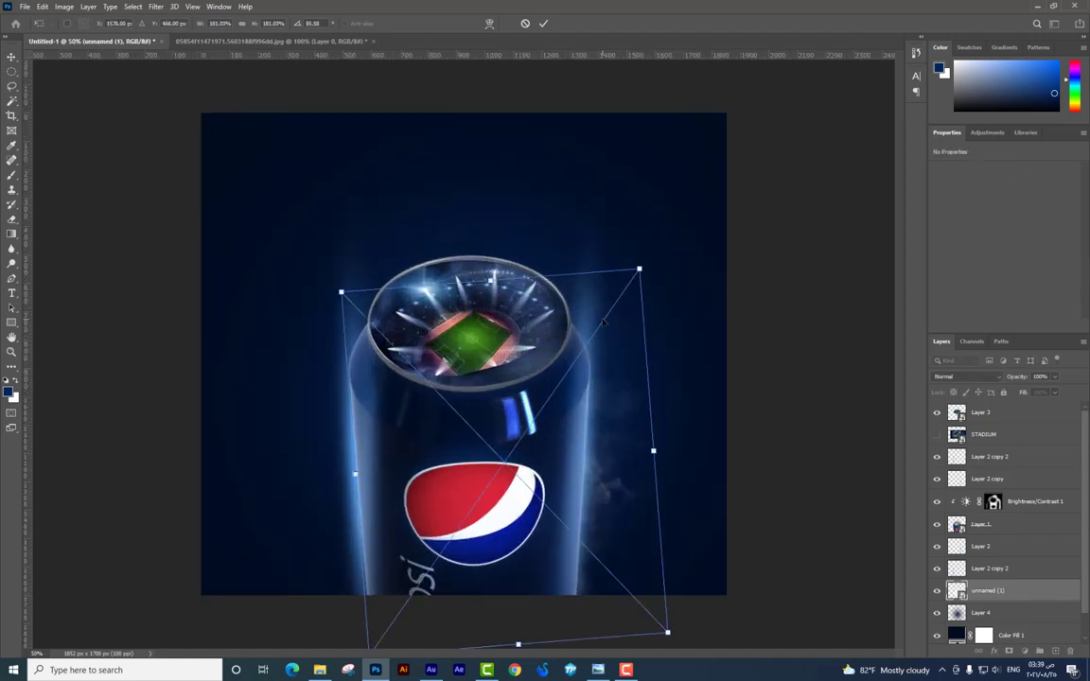
key("Return")
left_click_drag(635, 264, 609, 273)
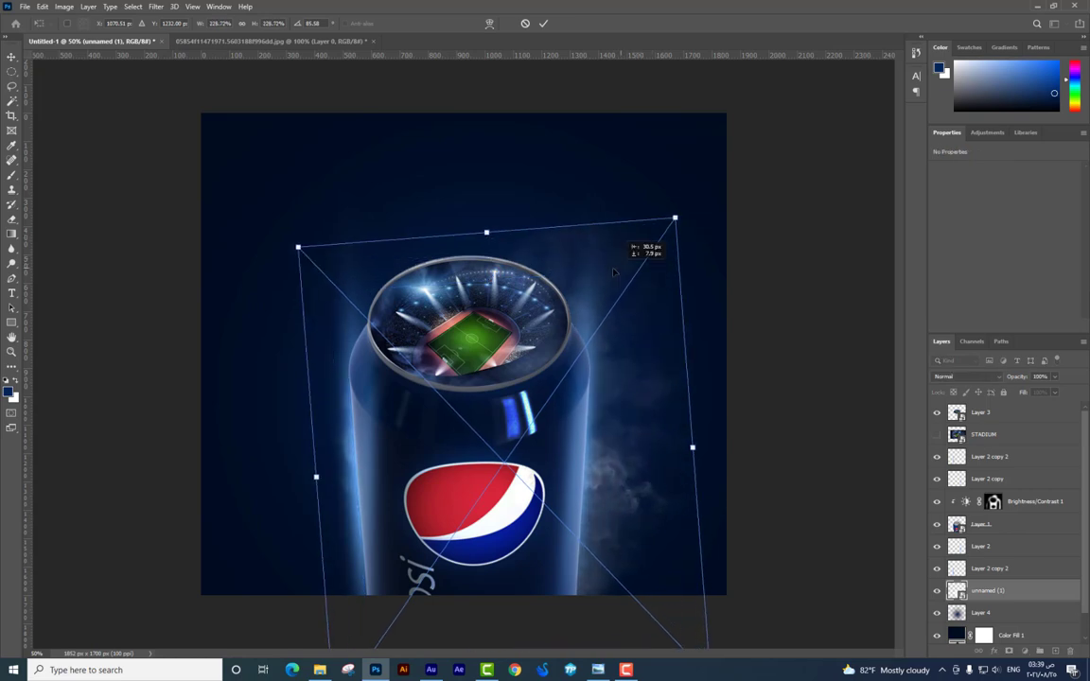
key("Return")
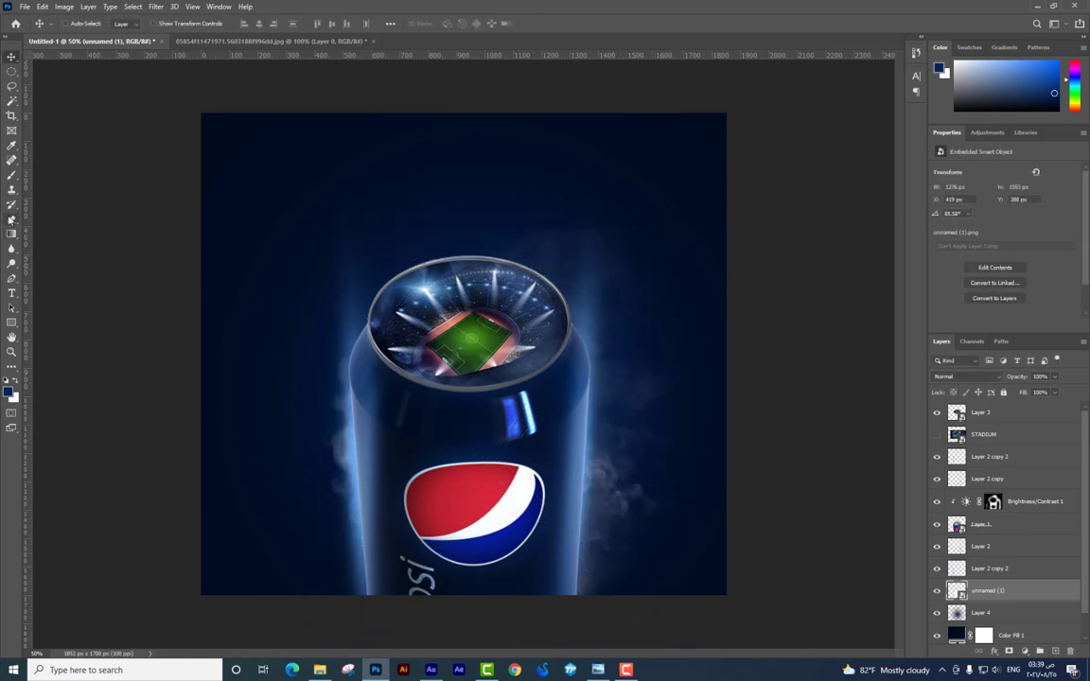
Rasterize the smoke layer and erase stray smoke to the right of the can
key("e")
left_click(490, 303)
key("Return")
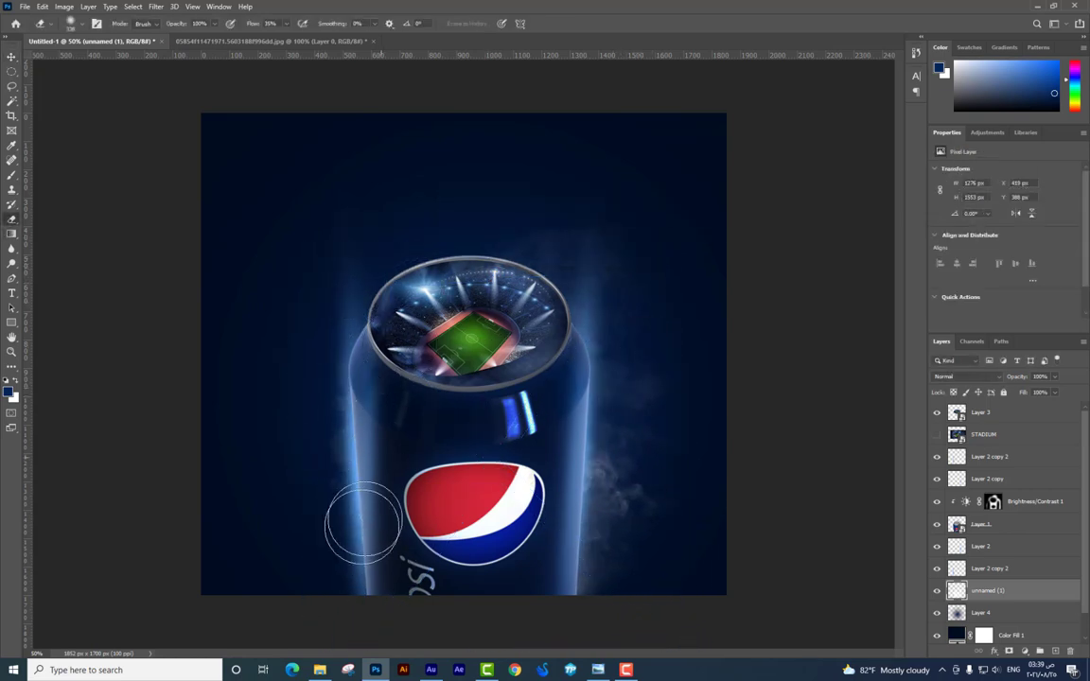
left_click_drag(606, 218, 662, 284)
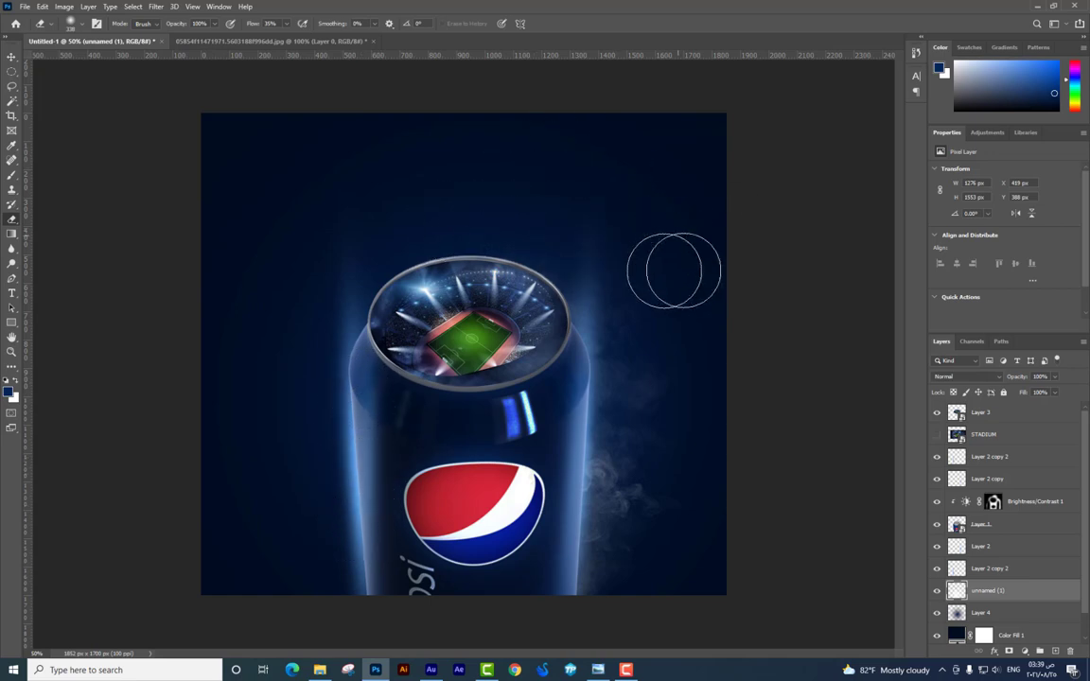
Duplicate the smoke to the left side, rotated and flipped vertically, positioned low around the can
key("v")
mouse_move(554, 382)
left_mouse_down()
mouse_move(564, 394)
mouse_move(265, 398)
left_mouse_up()
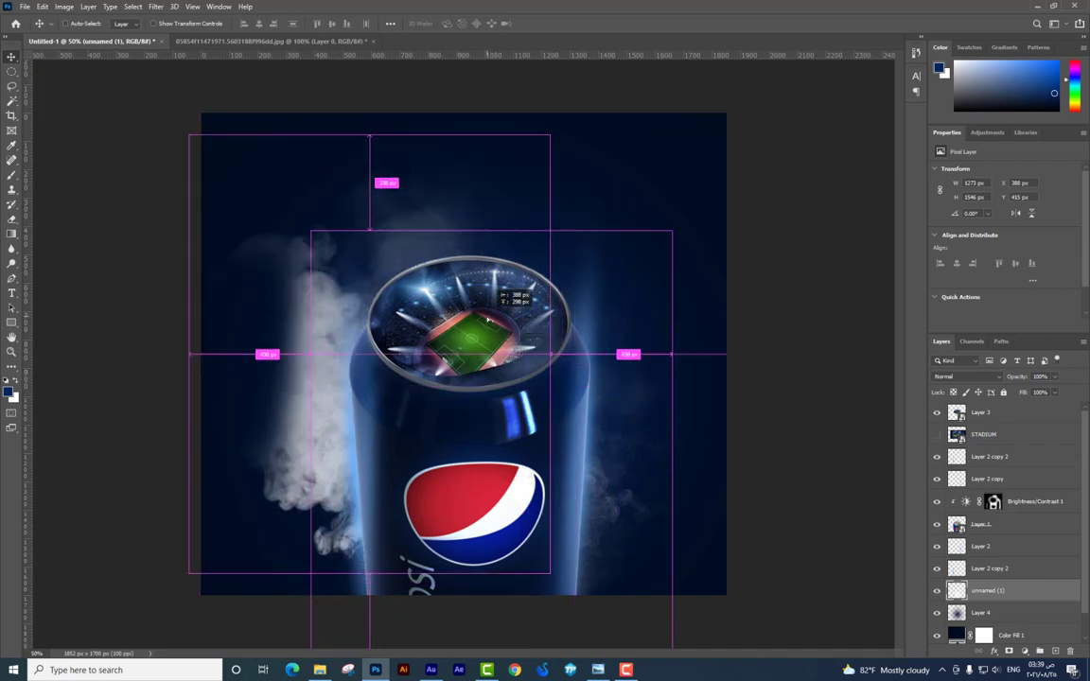
key("ctrl+t")
right_click(463, 343)
left_click(493, 499)
right_click(461, 388)
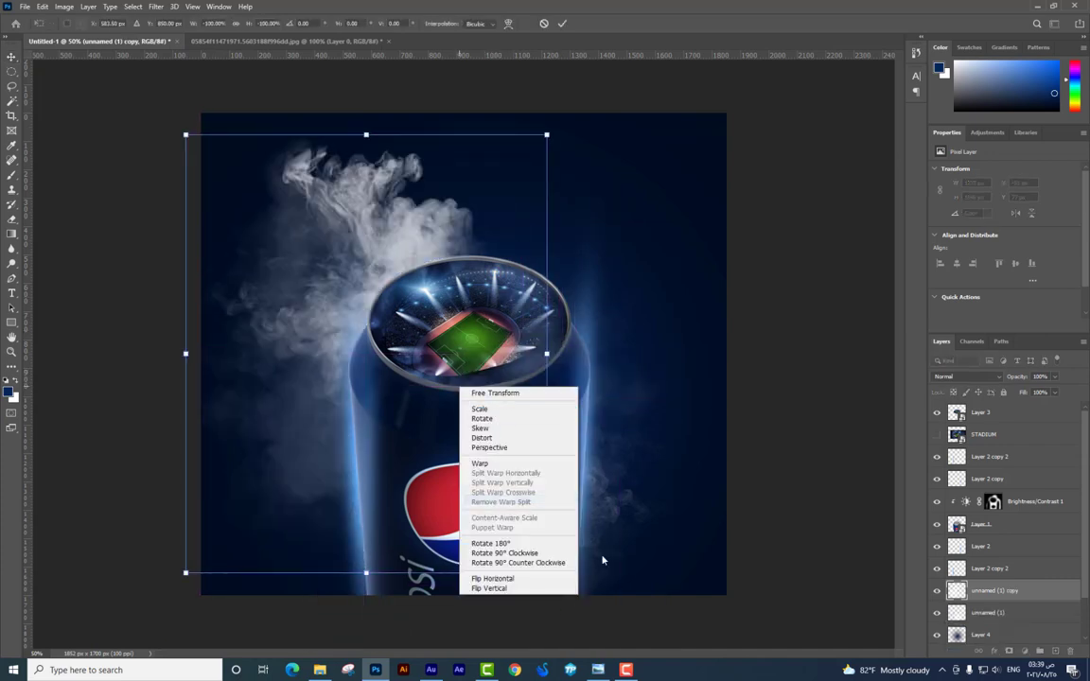
left_click(544, 589)
key("Return")
left_click_drag(476, 445, 521, 412)
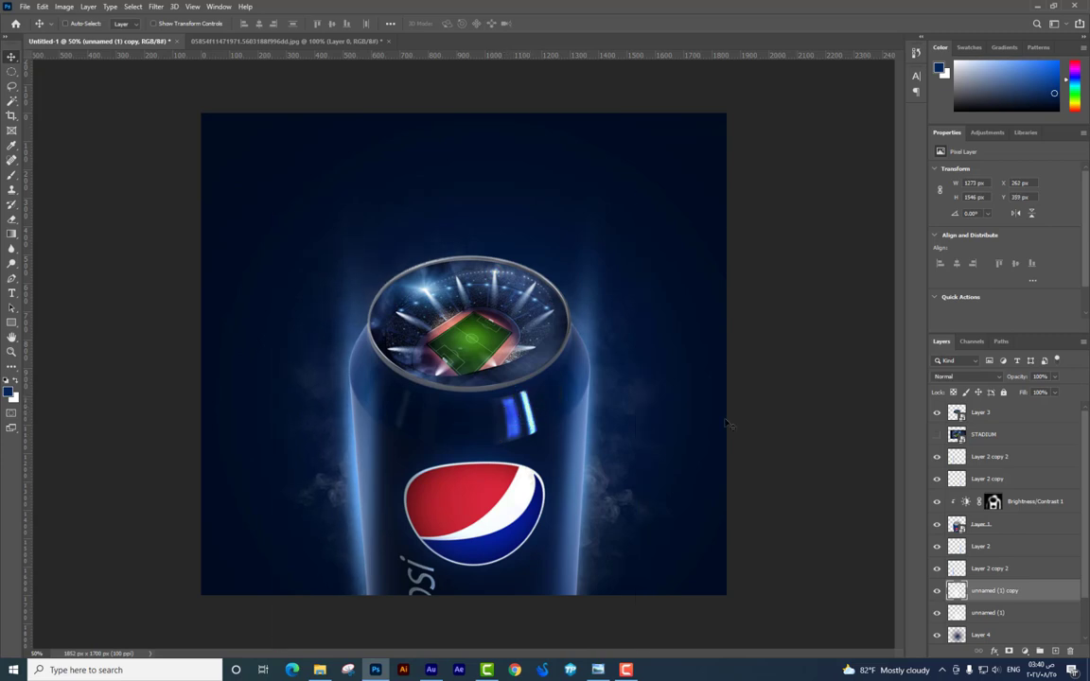
Give the Layer 4 glow Hue/Saturation of Hue -6, Saturation +81, Lightness +15
left_click_drag(636, 456, 618, 449)
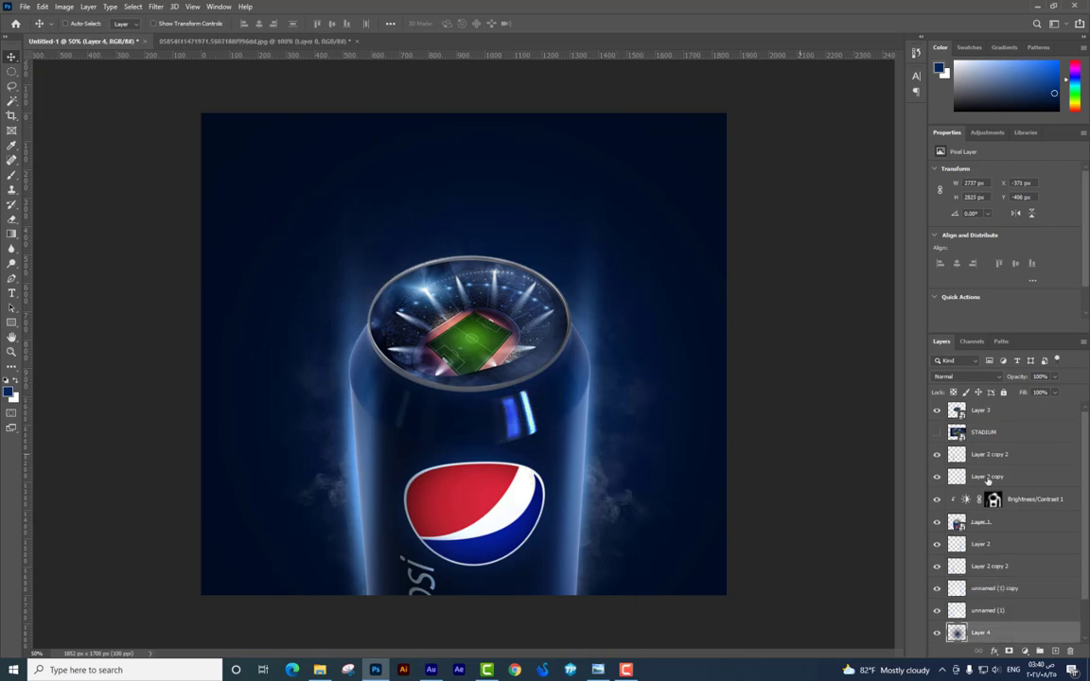
scroll(1020, 566, "down", 2)
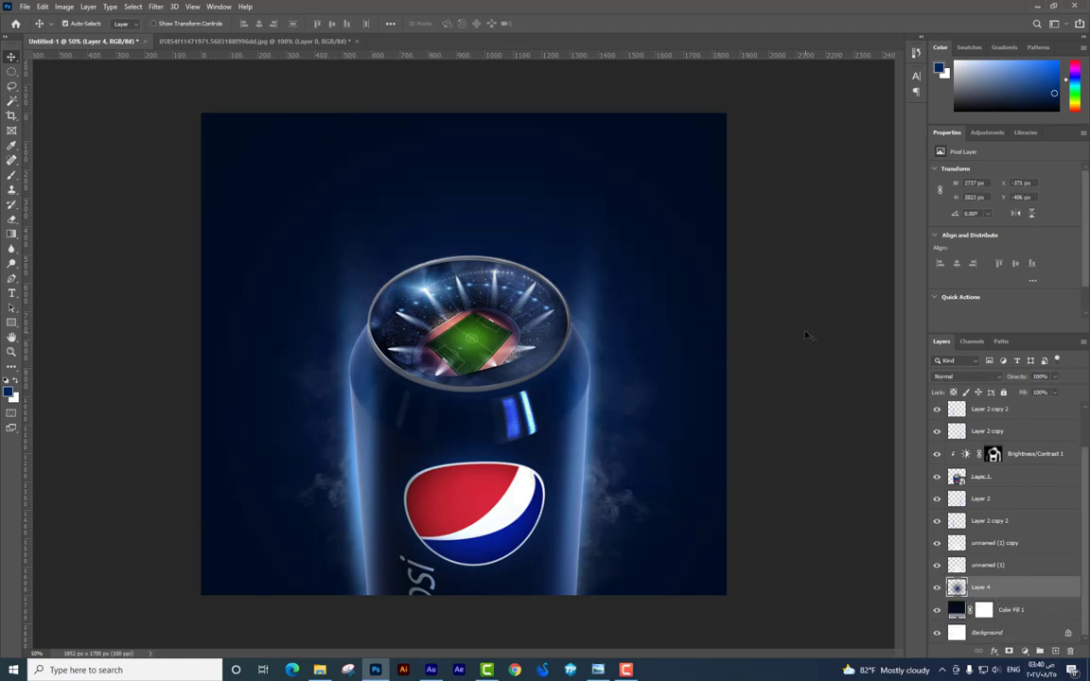
key("ctrl+u")
left_click_drag(790, 398, 800, 403)
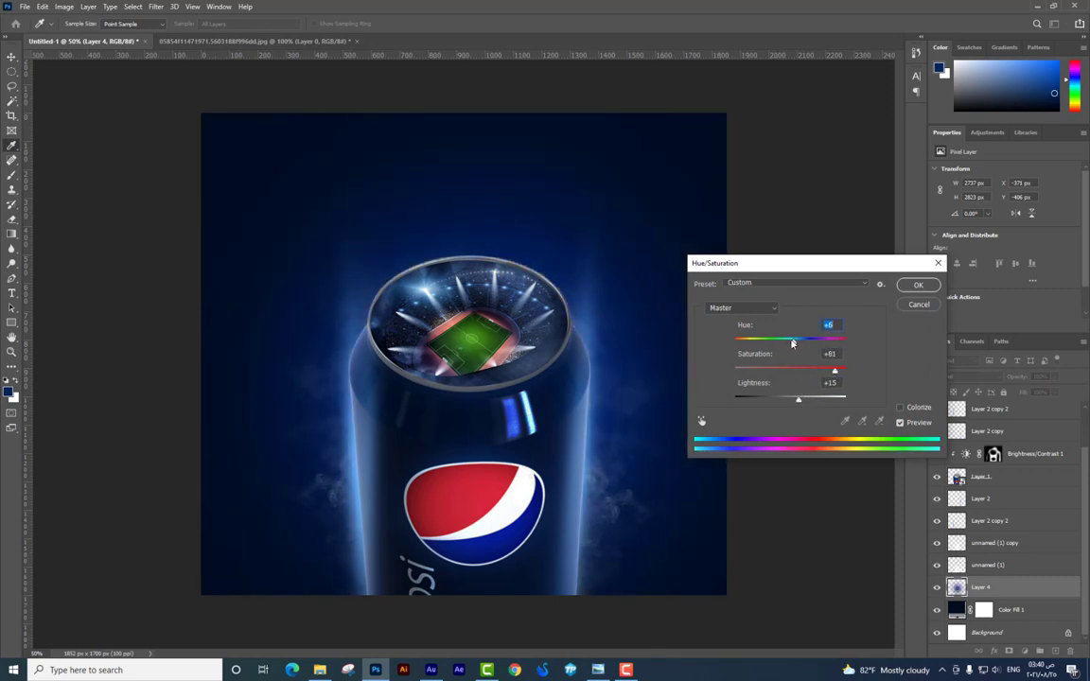
left_click_drag(793, 344, 788, 343)
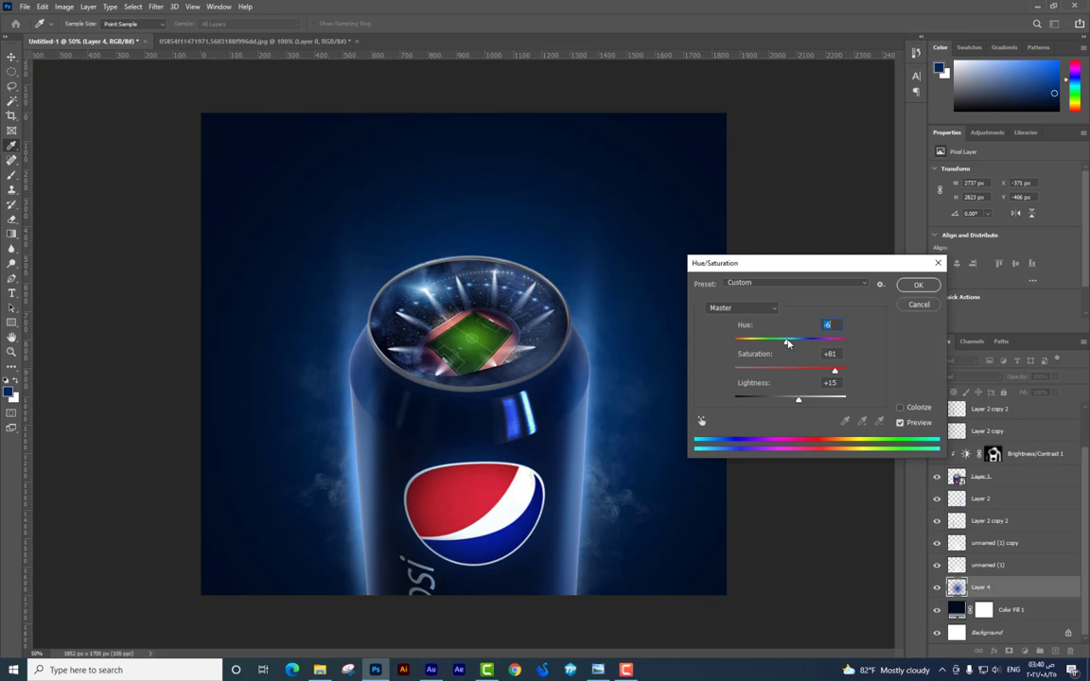
key("Return")
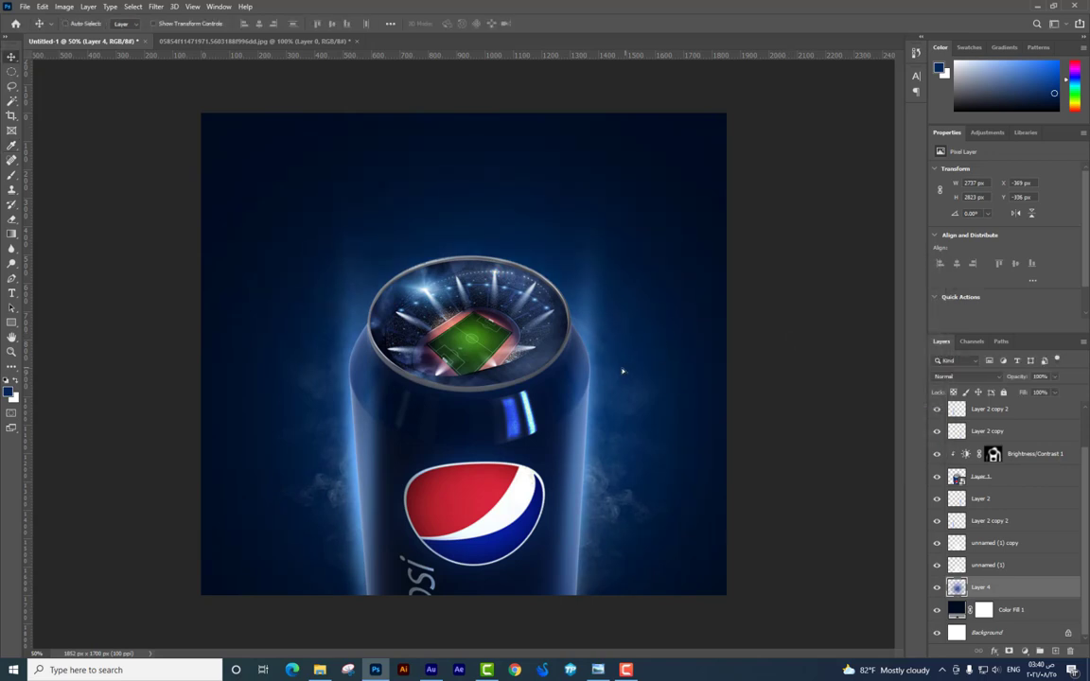
Bring the نقط.psd water droplets into the poster, lower the layer, and resize them beside the can
right_click(559, 435)
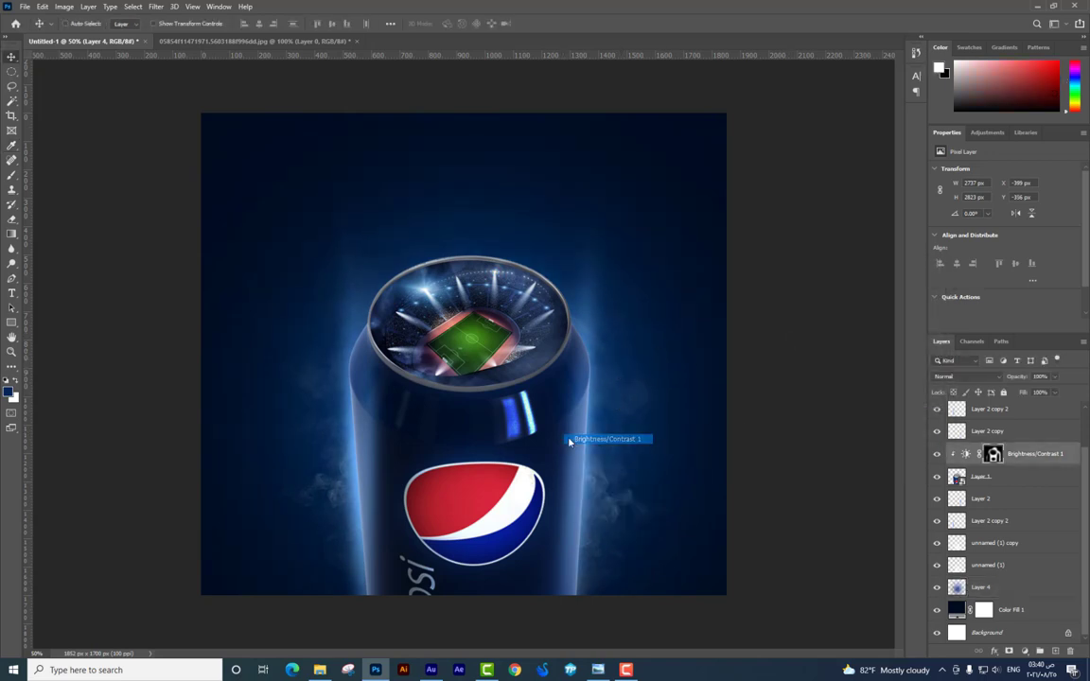
left_click(553, 440)
key("alt+Tab")
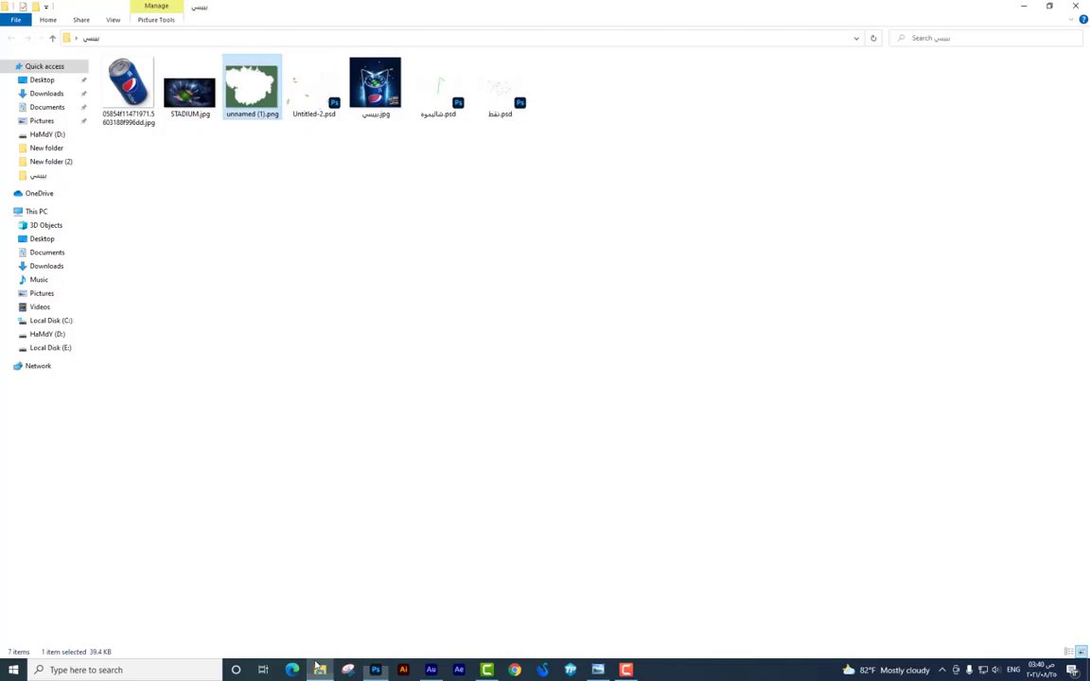
left_click(496, 106)
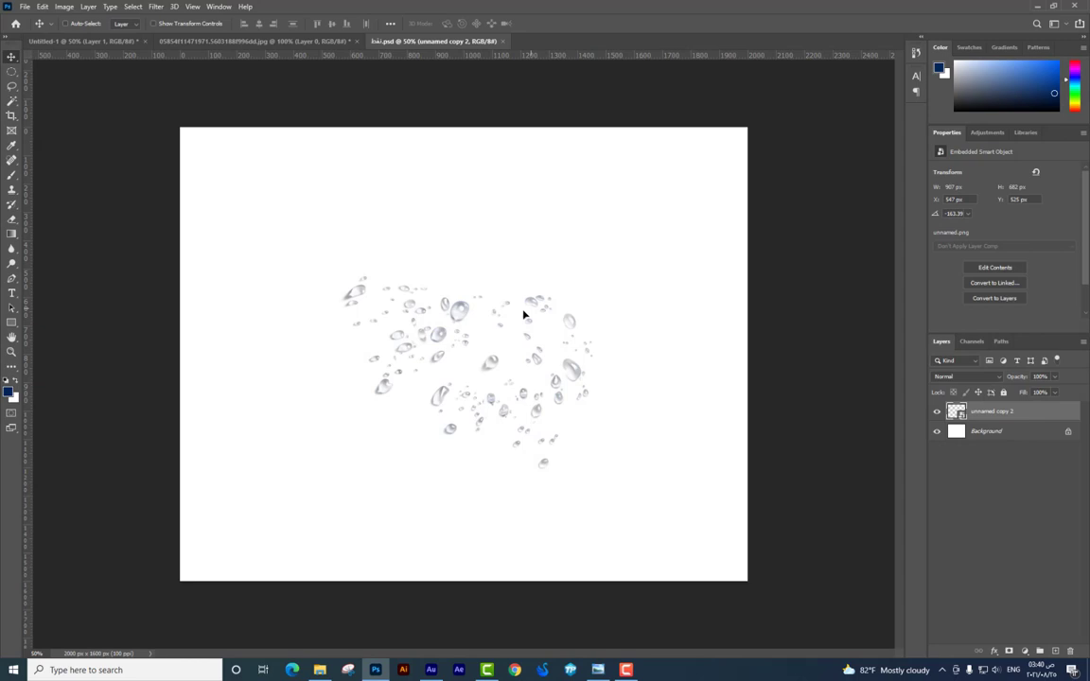
mouse_move(523, 312)
left_mouse_down()
mouse_move(123, 57)
mouse_move(558, 316)
left_mouse_up()
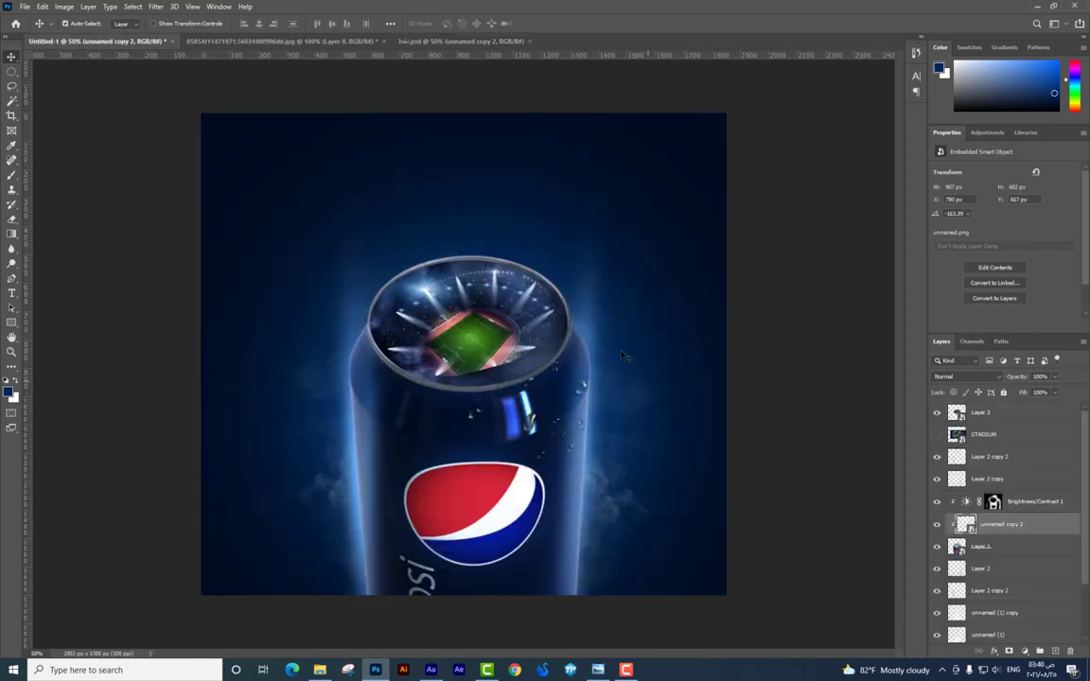
key("ctrl+t")
key("Return")
left_click_drag(1002, 524, 1012, 630)
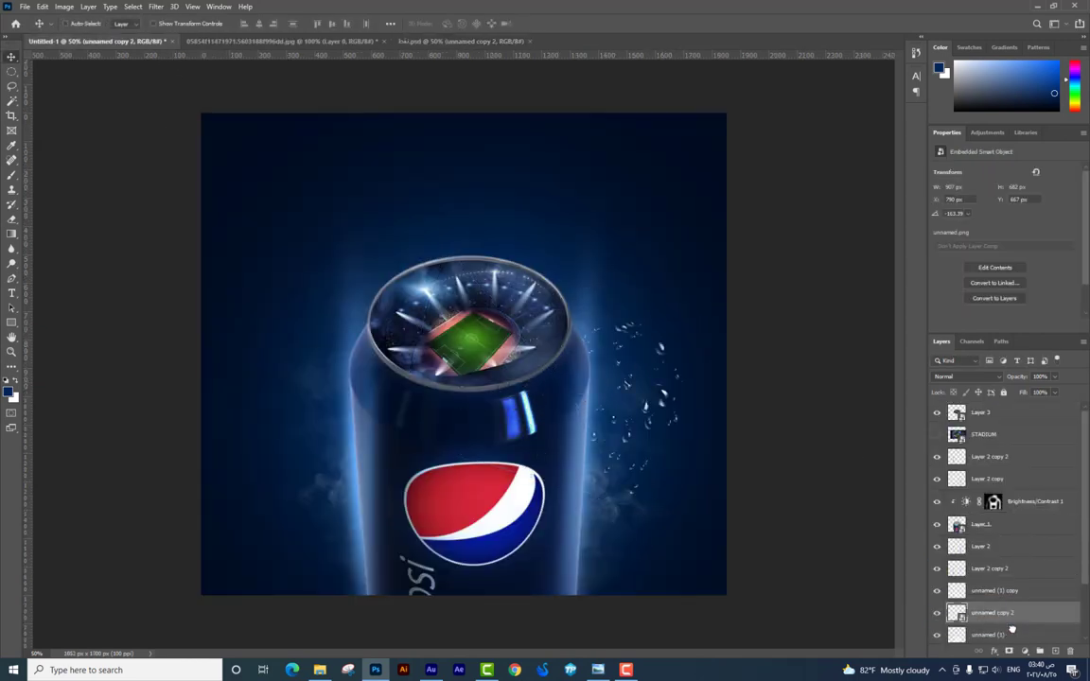
left_click_drag(611, 353, 549, 377)
key("ctrl+t")
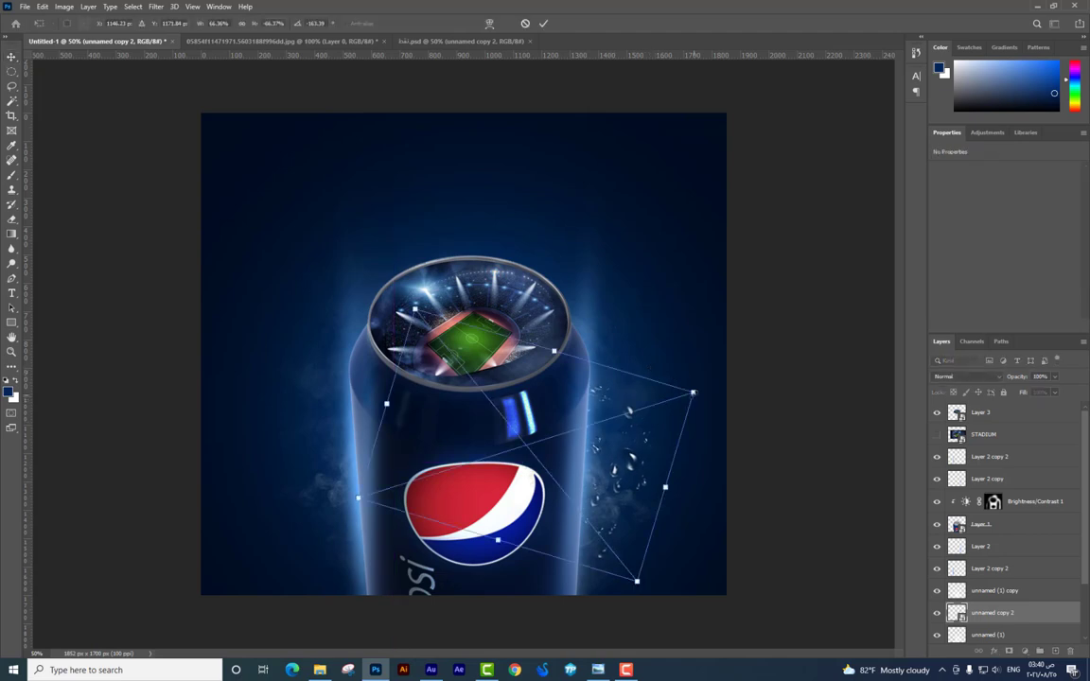
left_click_drag(693, 404, 689, 382)
key("Return")
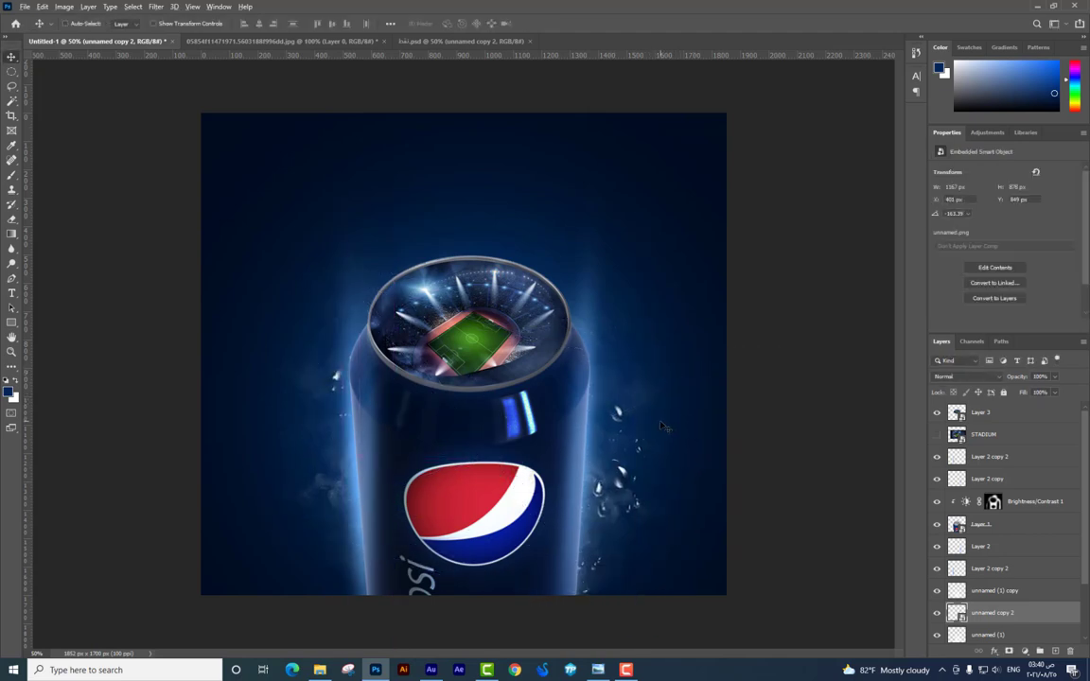
Duplicate the droplets, rotate 180° and flip horizontally, placing them along the can's left side
left_click_drag(593, 378, 558, 429)
key("ctrl+t")
right_click(508, 310)
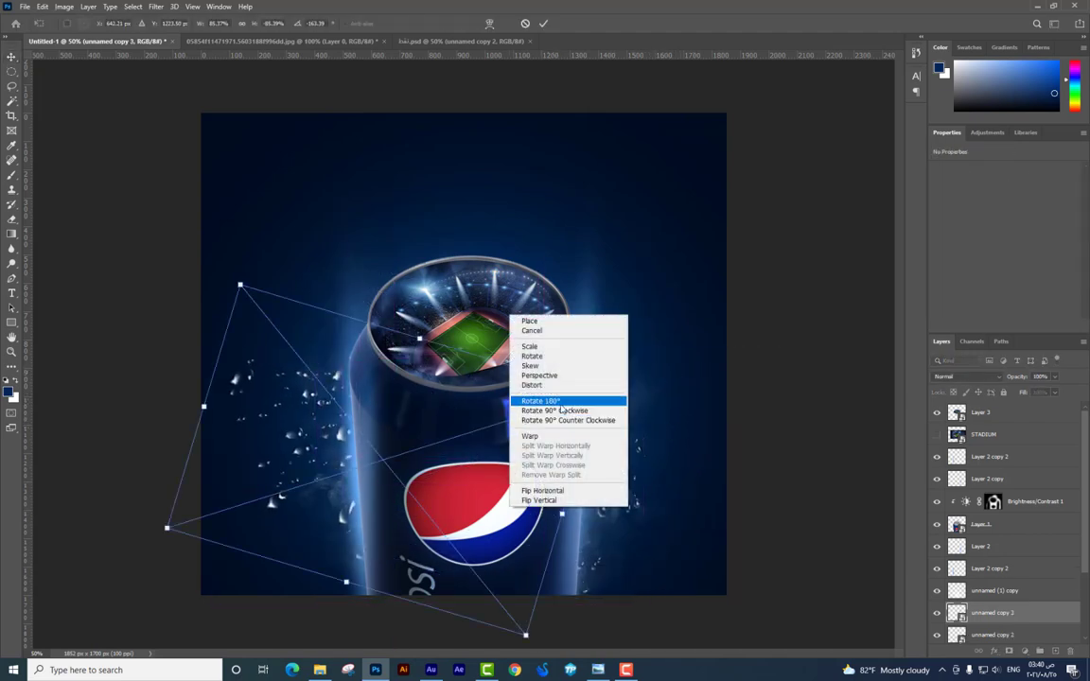
left_click(544, 402)
right_click(527, 466)
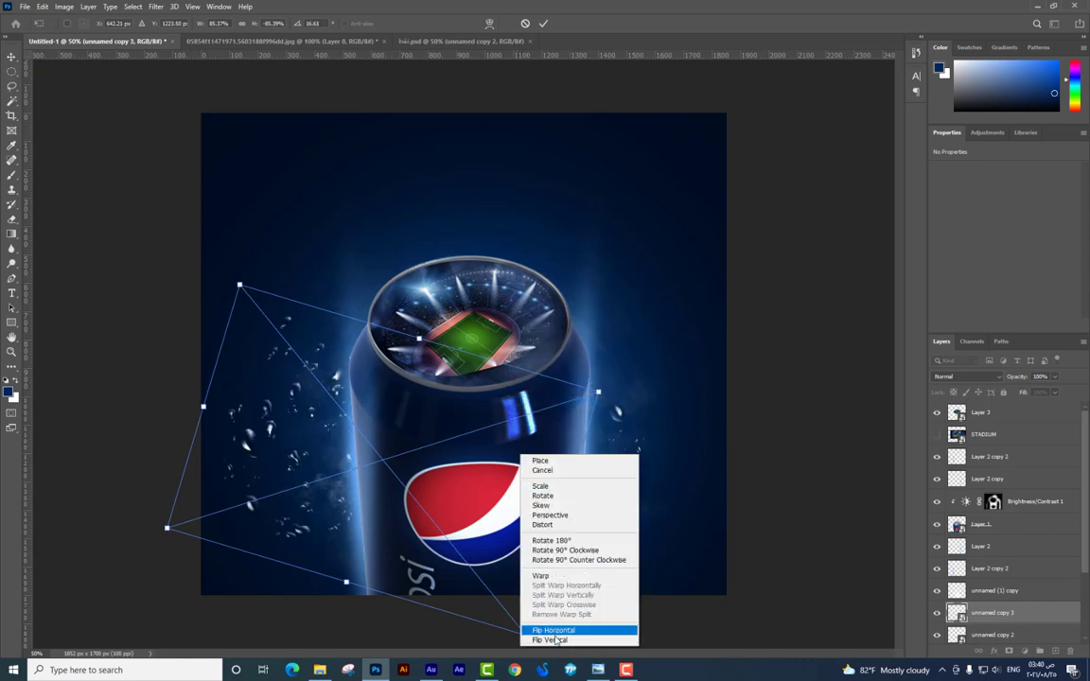
left_click(552, 631)
key("Return")
left_click_drag(380, 458, 453, 458)
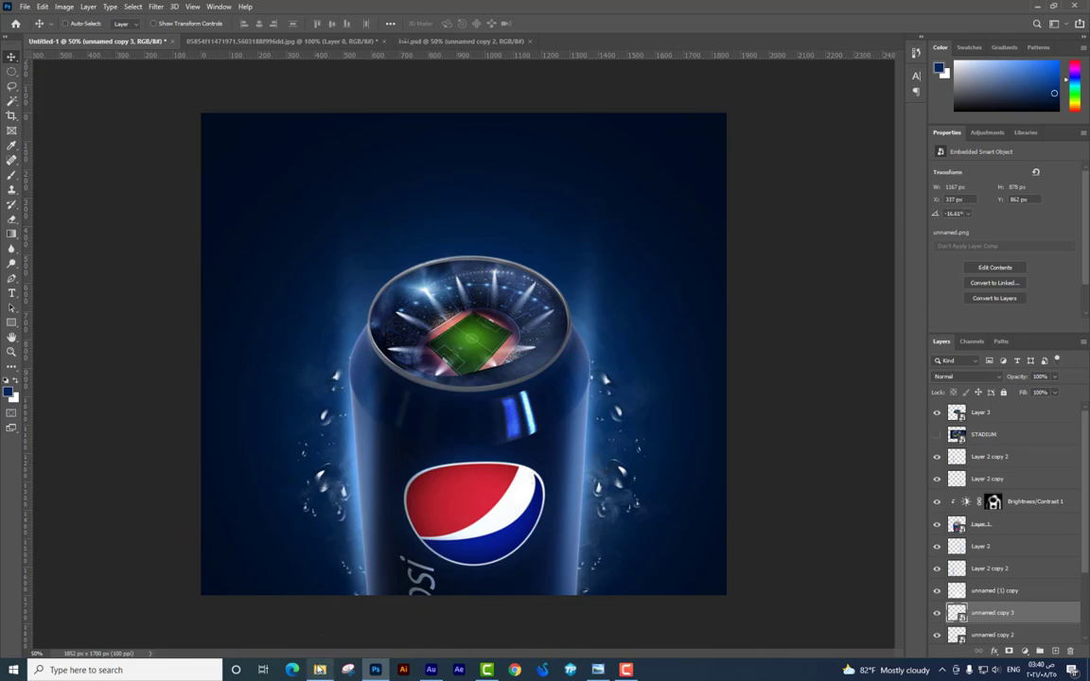
left_click(320, 669)
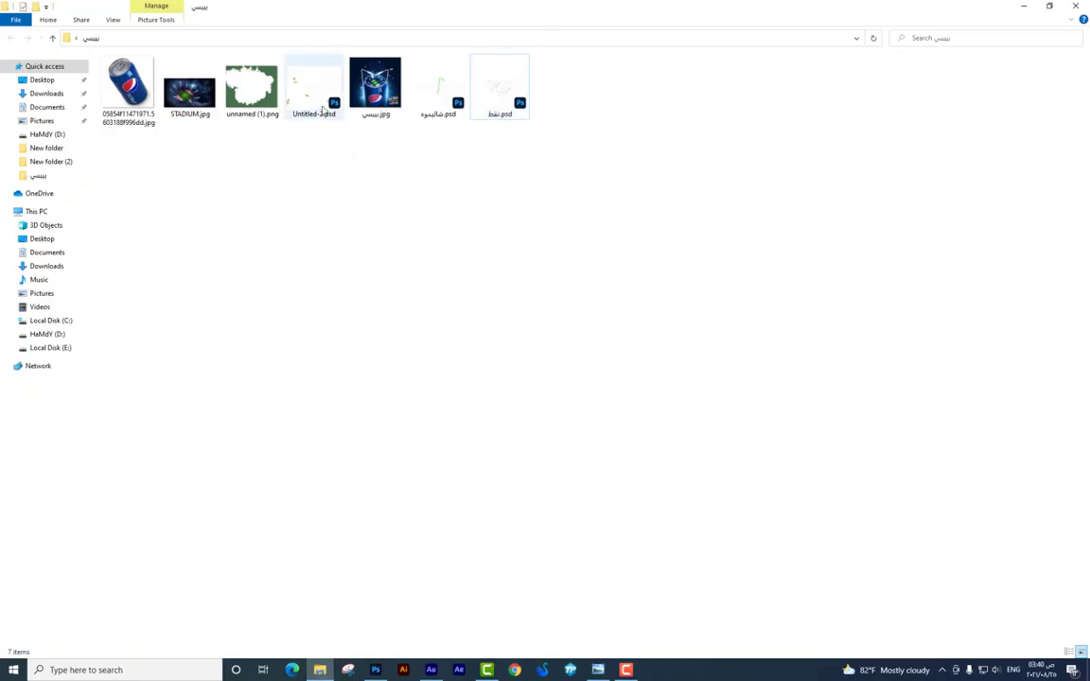
Open Untitled-2.psd and bring its confetti layer to the top of the poster's layer stack
double_click(292, 94)
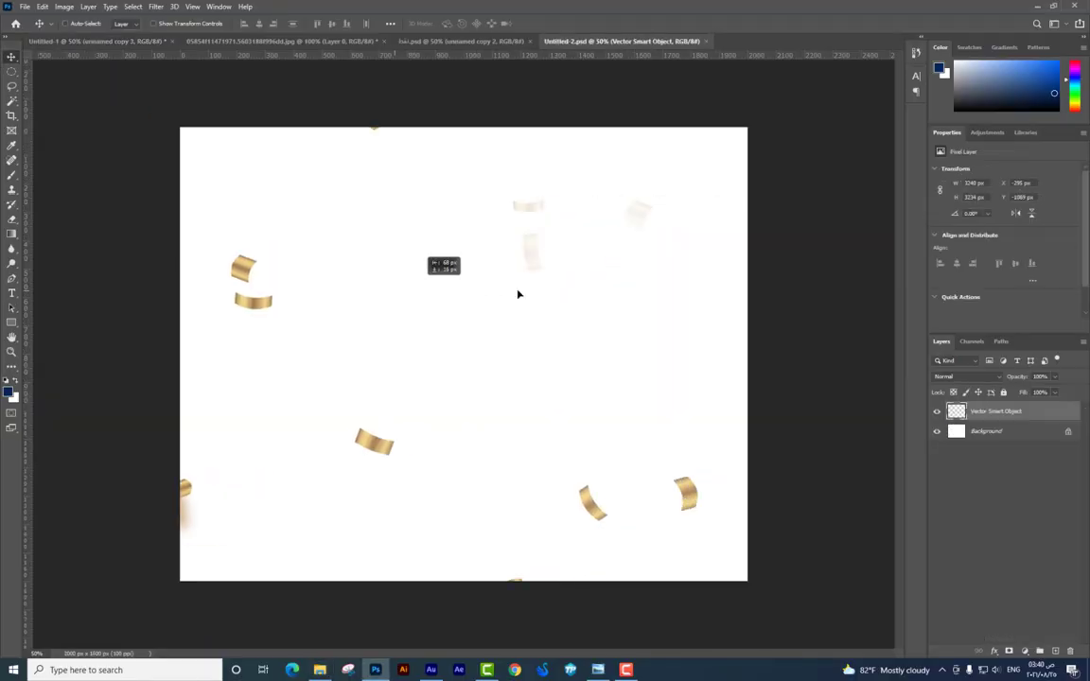
left_click(460, 42)
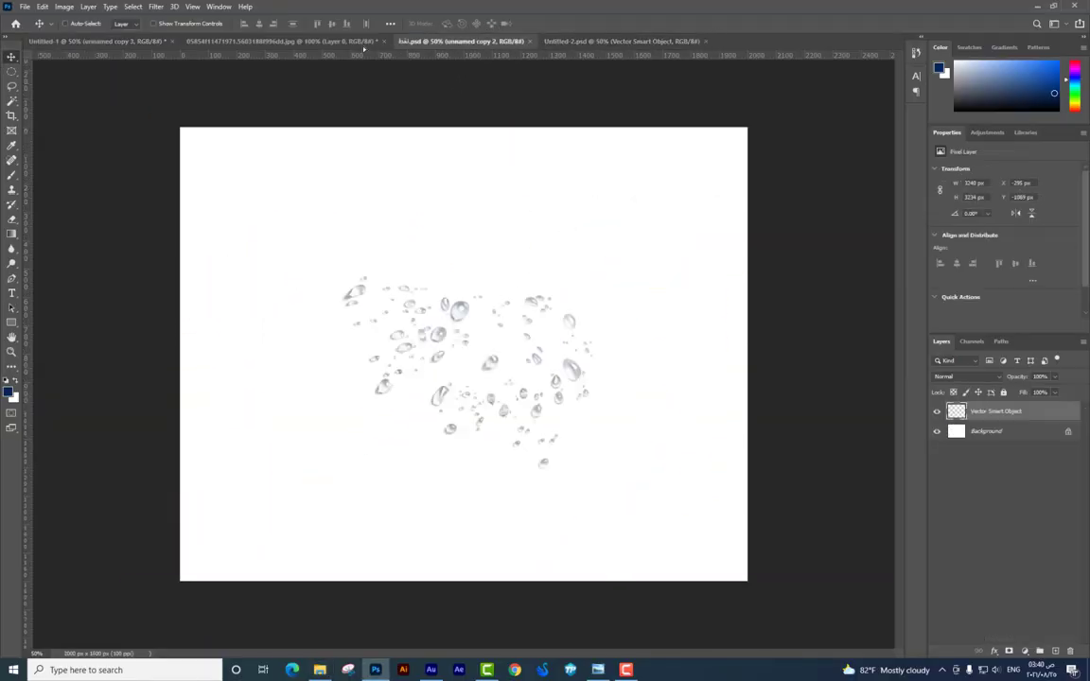
left_click(363, 43)
left_click(157, 42)
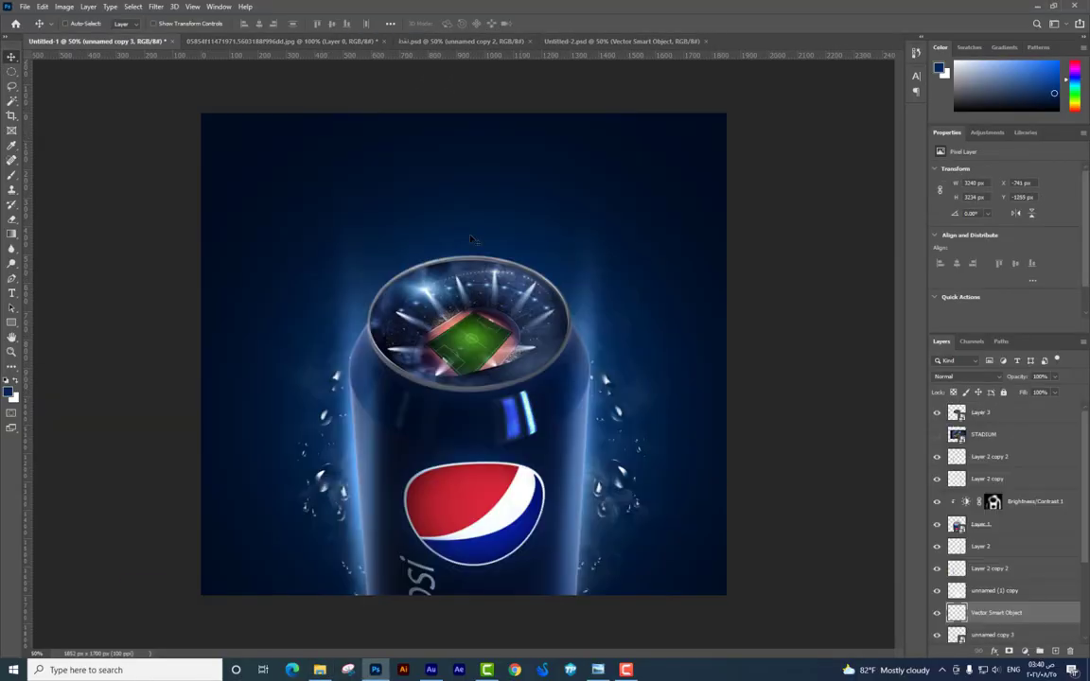
left_click_drag(1008, 640, 1022, 361)
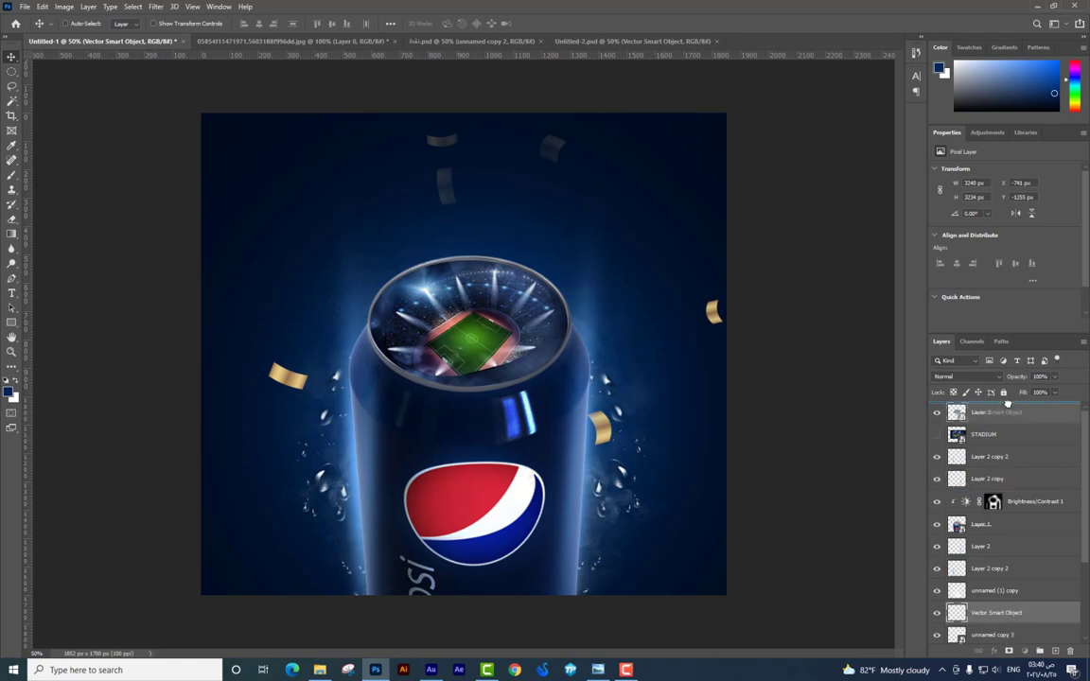
left_click_drag(1008, 404, 1008, 409)
key("ctrl+t")
key("ctrl+minus")
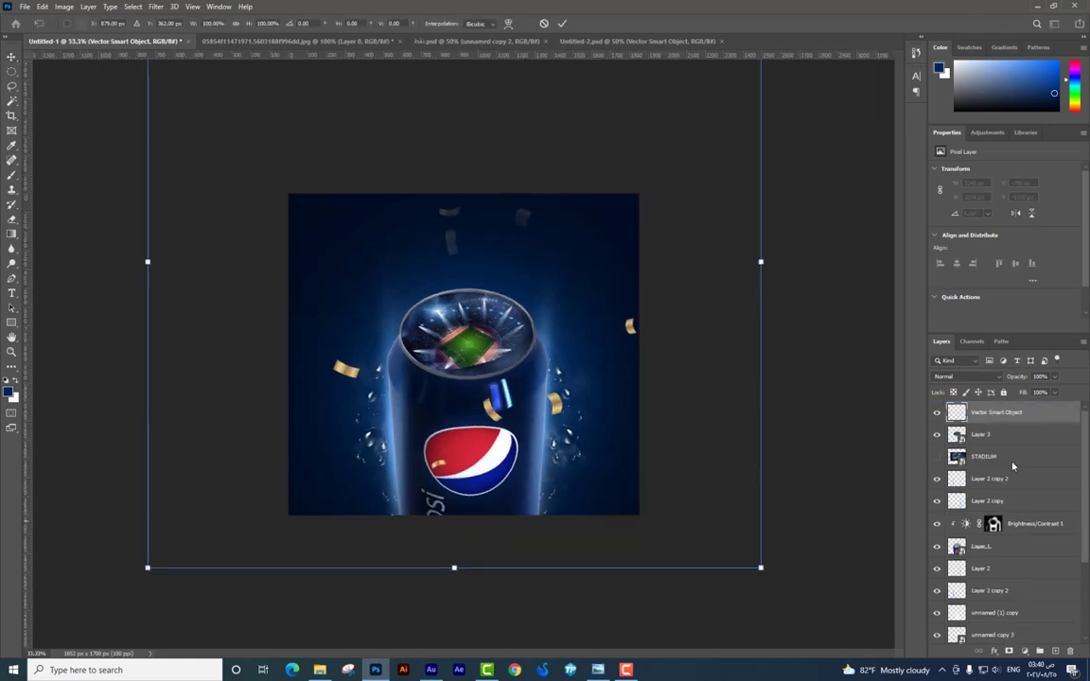
key("Return")
right_click(998, 412)
left_click(897, 335)
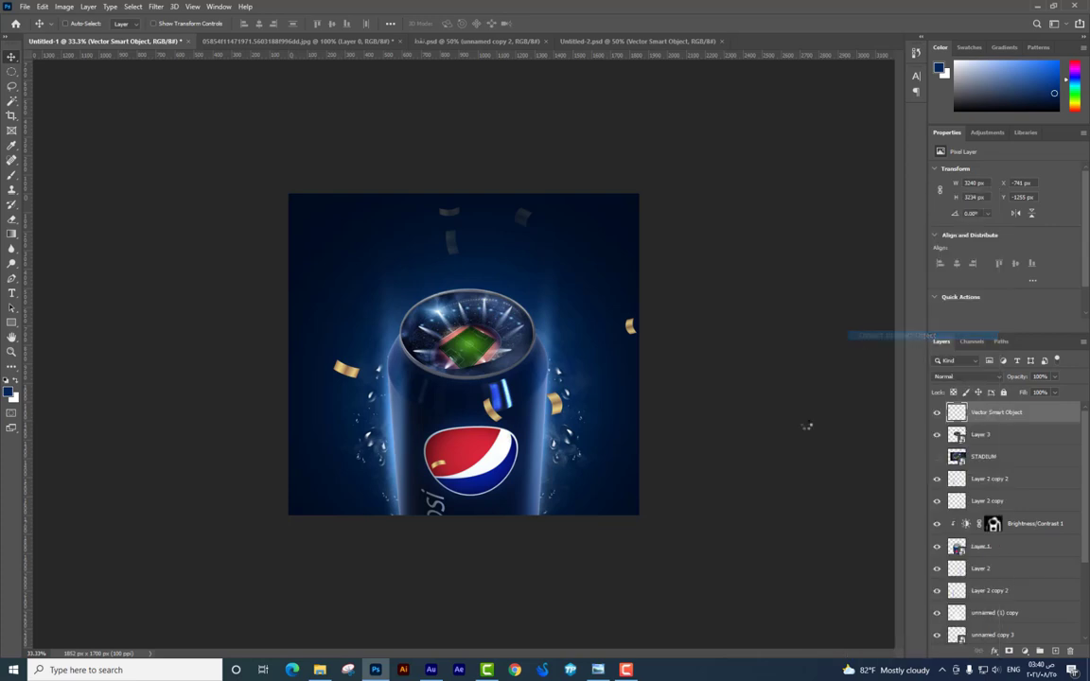
Shrink and slightly tilt the gold confetti, placing it above the stadium top
key("ctrl+t")
left_click_drag(762, 513, 645, 451)
left_click_drag(636, 410, 589, 274)
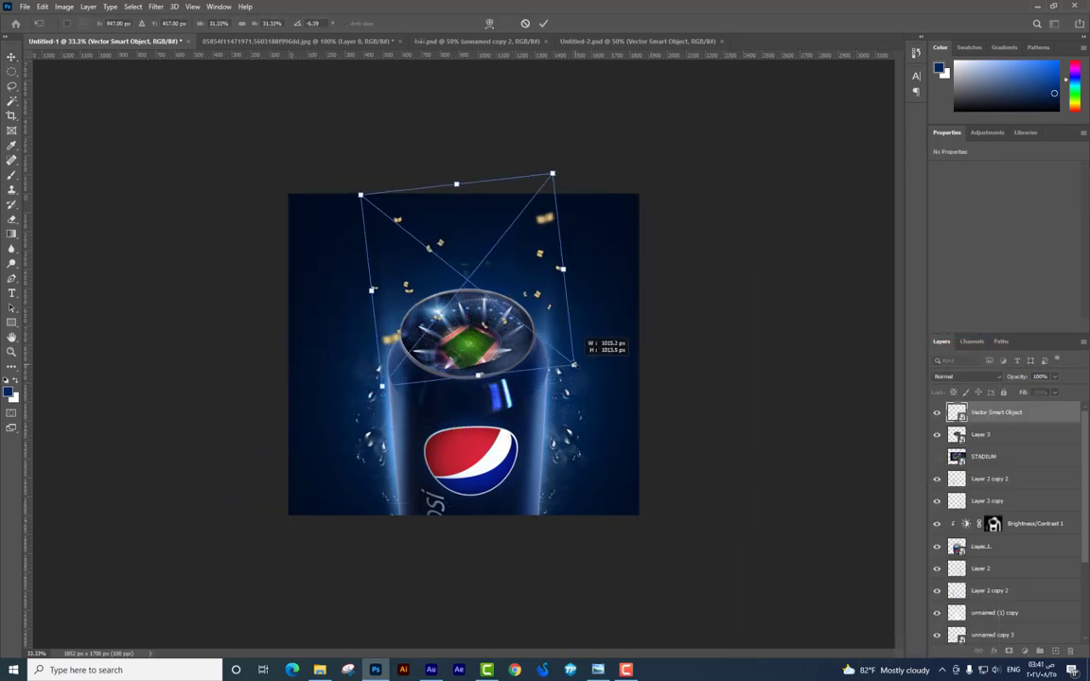
mouse_move(540, 322)
left_mouse_down()
mouse_move(547, 294)
mouse_move(536, 329)
left_mouse_up()
key("Return")
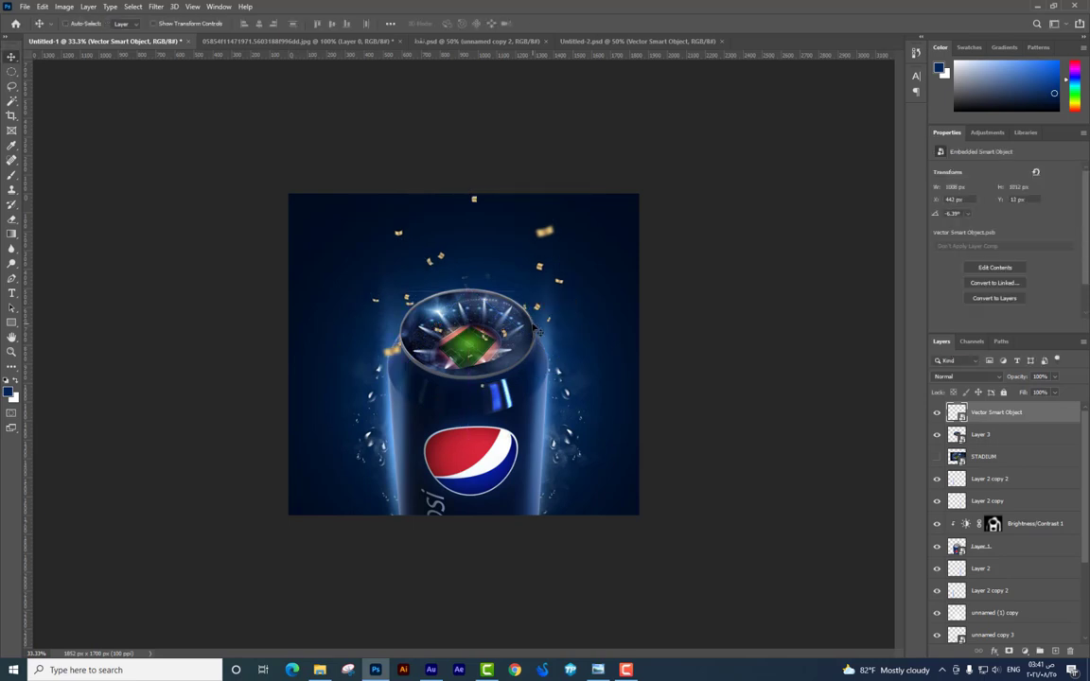
key("ctrl+minus")
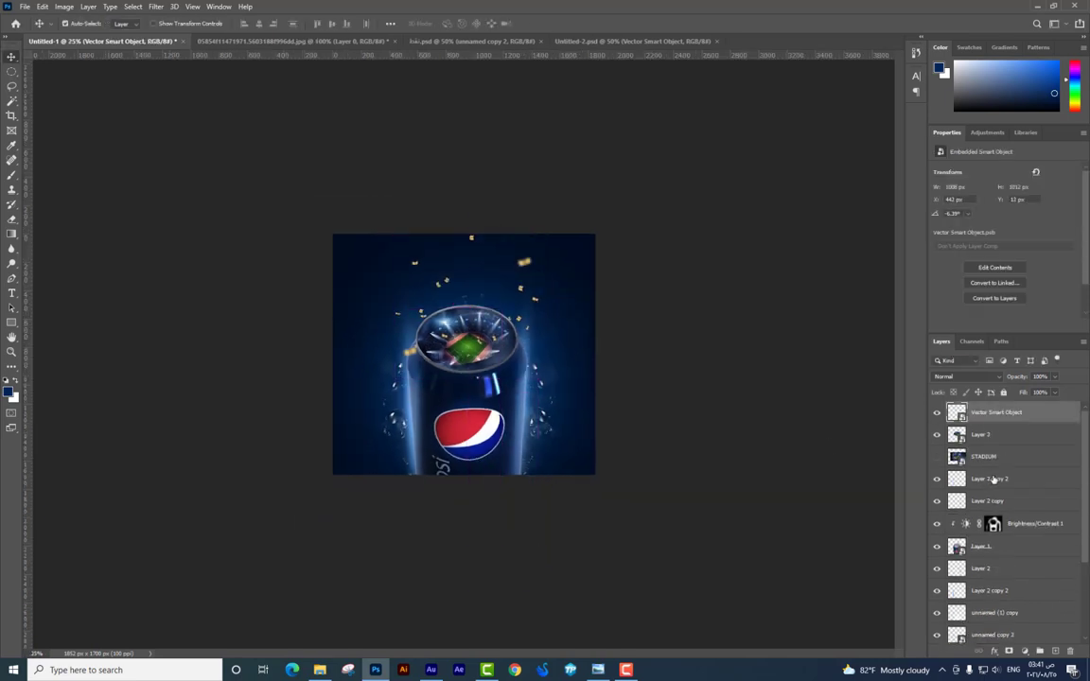
Add a Color Balance adjustment layer with midtones +25, +6, +19
key("ctrl+plus")
key("ctrl+plus")
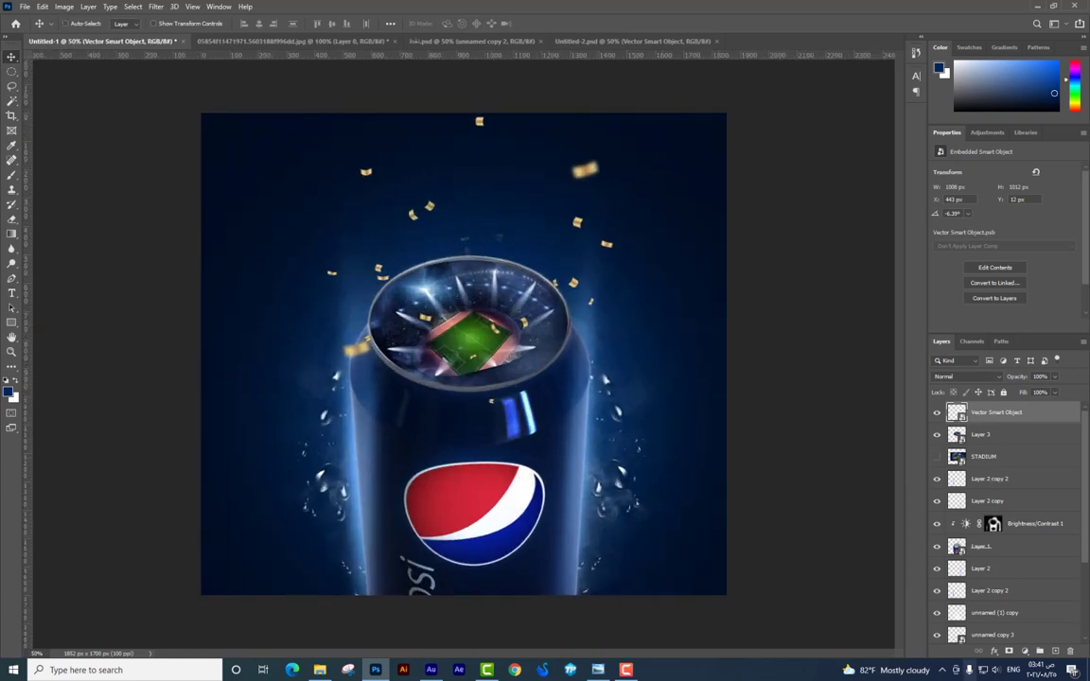
left_click(1025, 651)
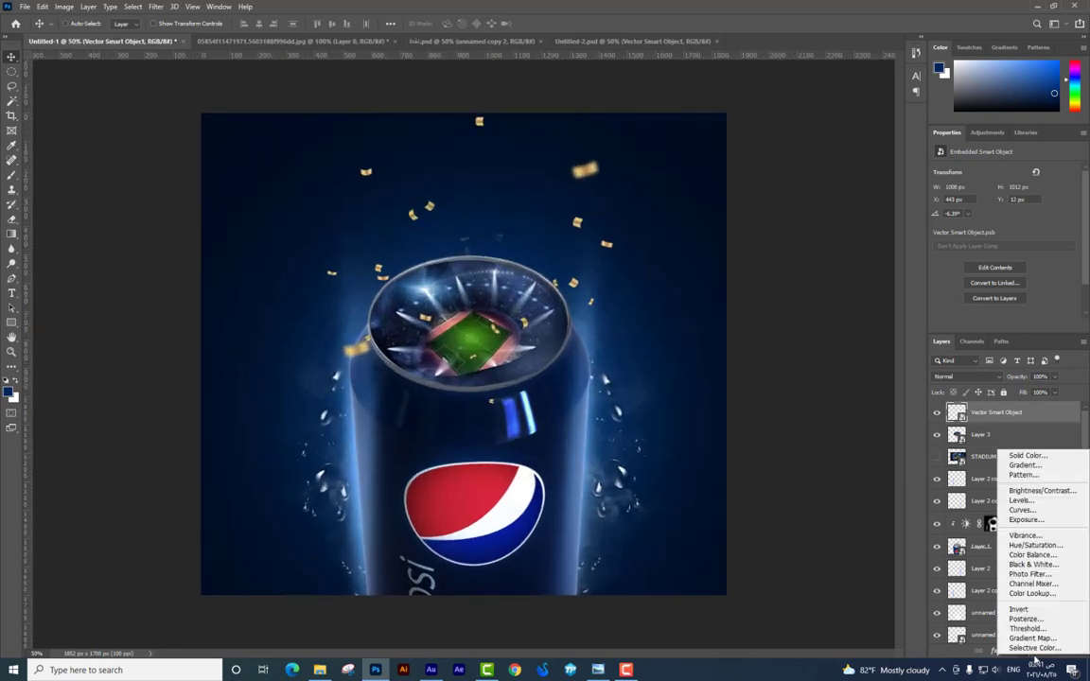
left_click(1033, 556)
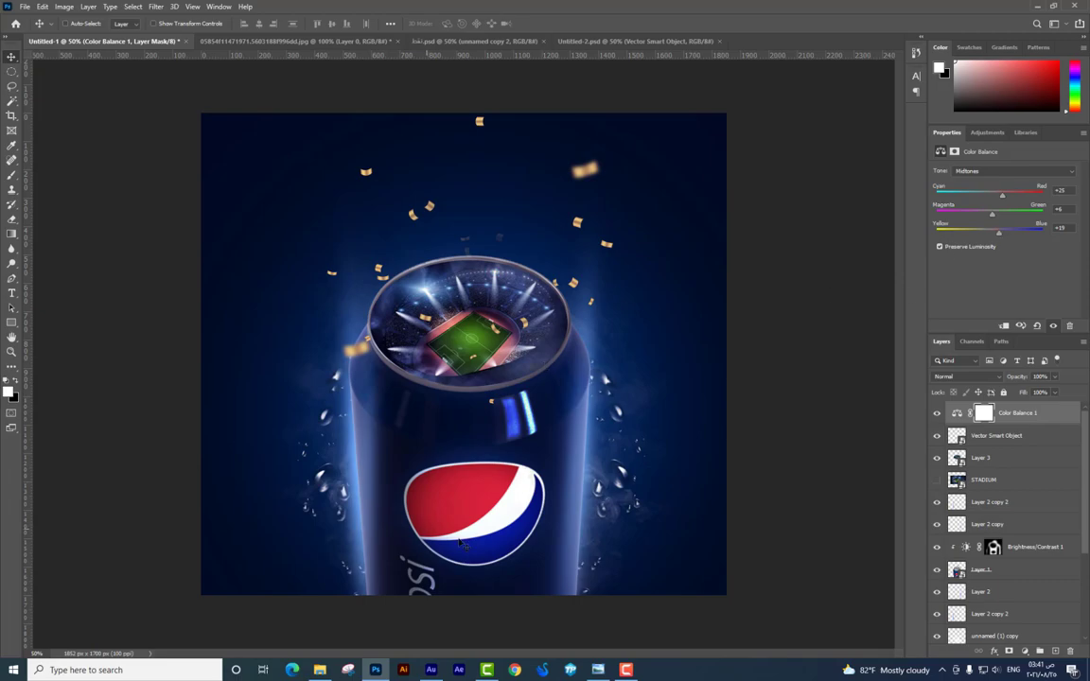
Open the green straw PSD from the project folder
left_click(320, 670)
left_click(454, 101)
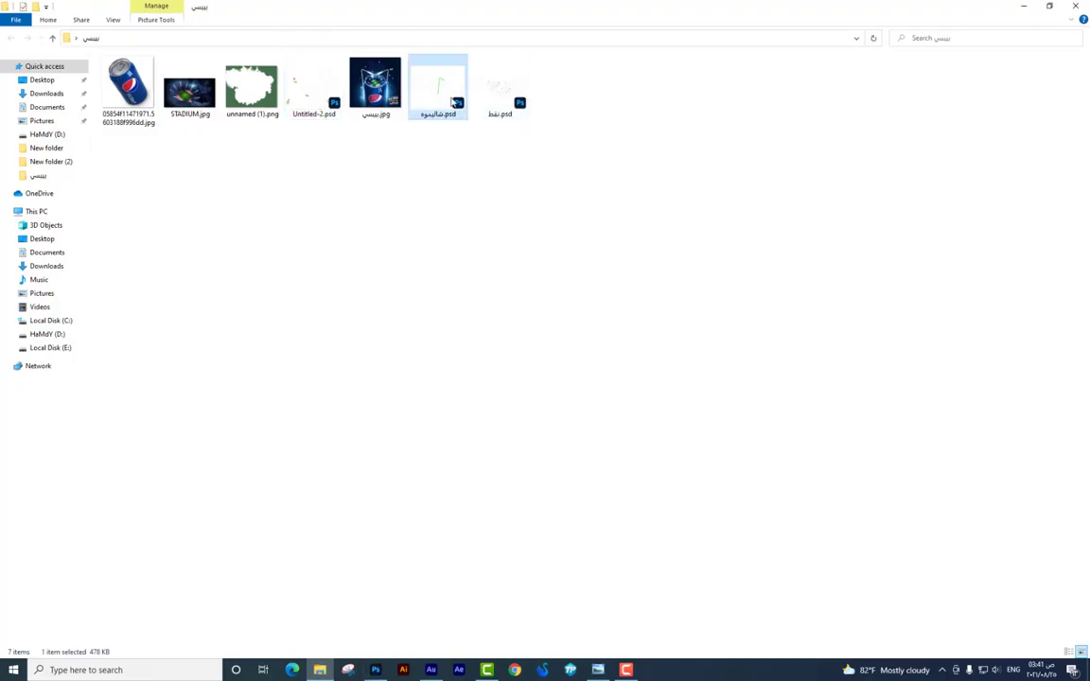
double_click(455, 101)
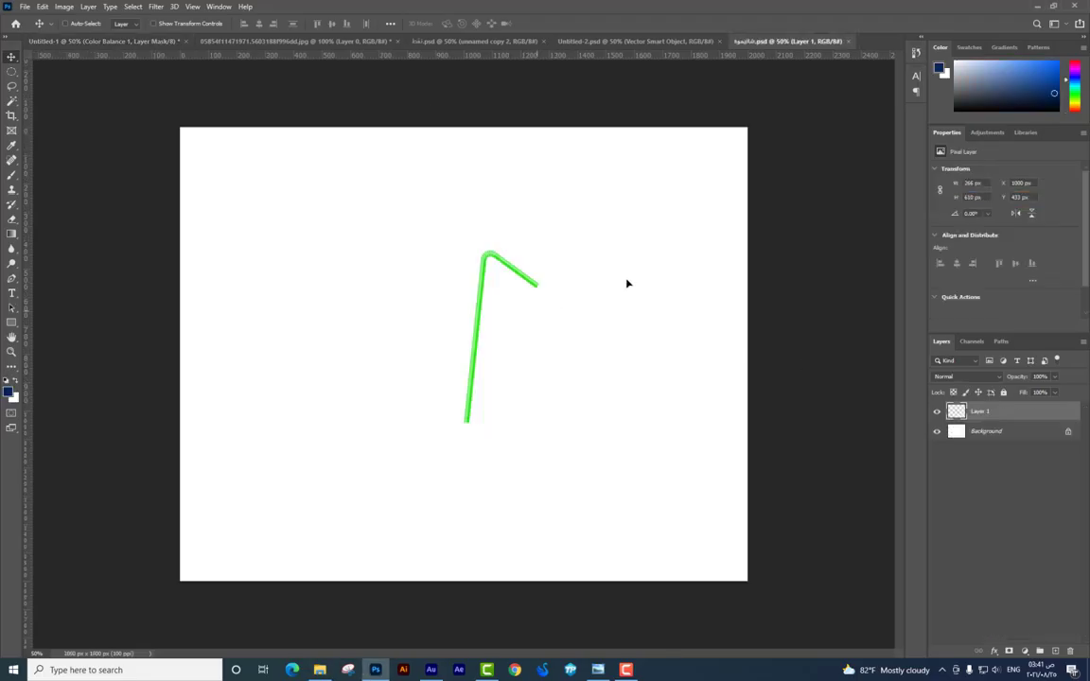
Bring the green straw layer into the poster and place it behind the can's right side
left_click_drag(626, 282, 664, 42)
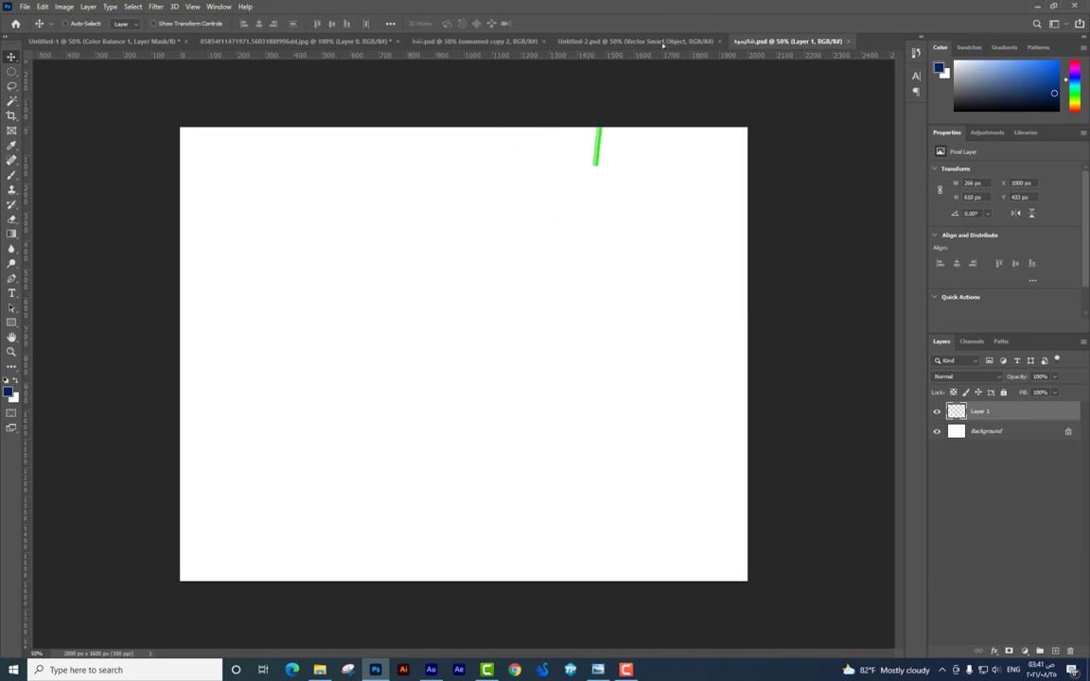
left_click_drag(534, 57, 219, 44)
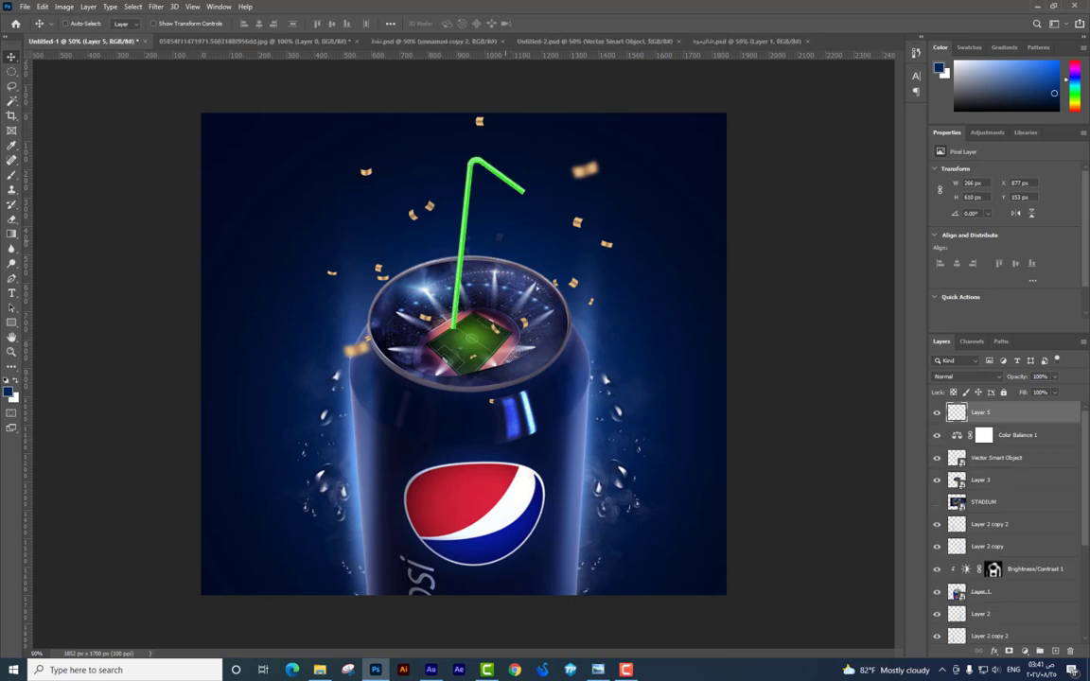
left_click_drag(174, 44, 563, 284)
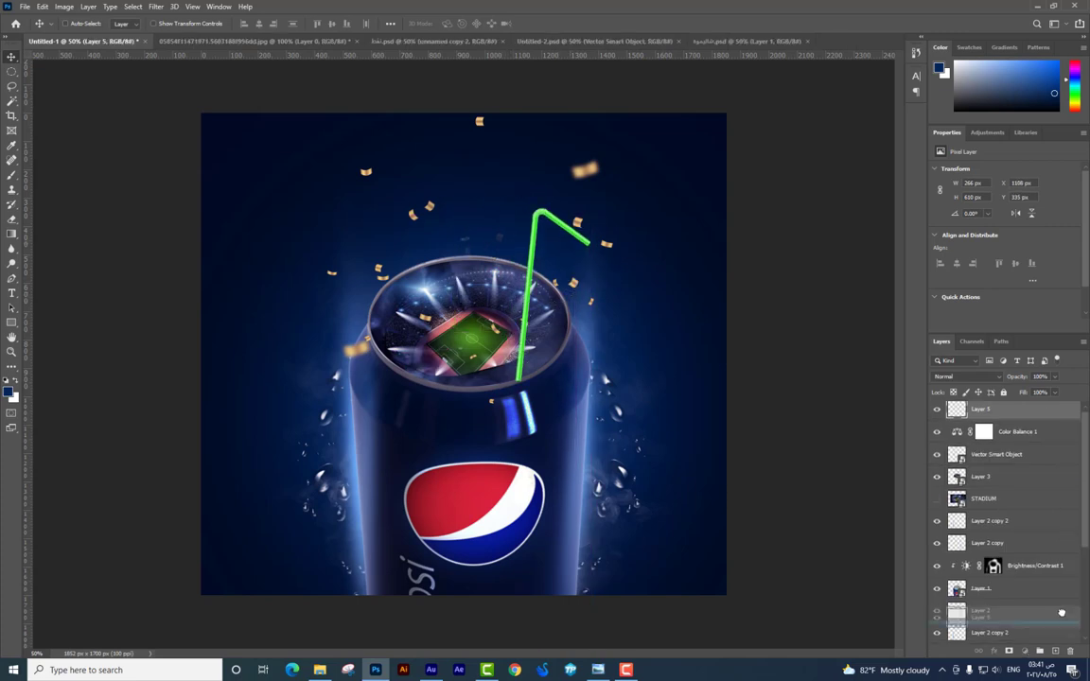
left_click_drag(1042, 422, 1003, 603)
left_click_drag(565, 290, 603, 264)
Mirror the straw and flip it upside down with Free Transform
key("ctrl+t")
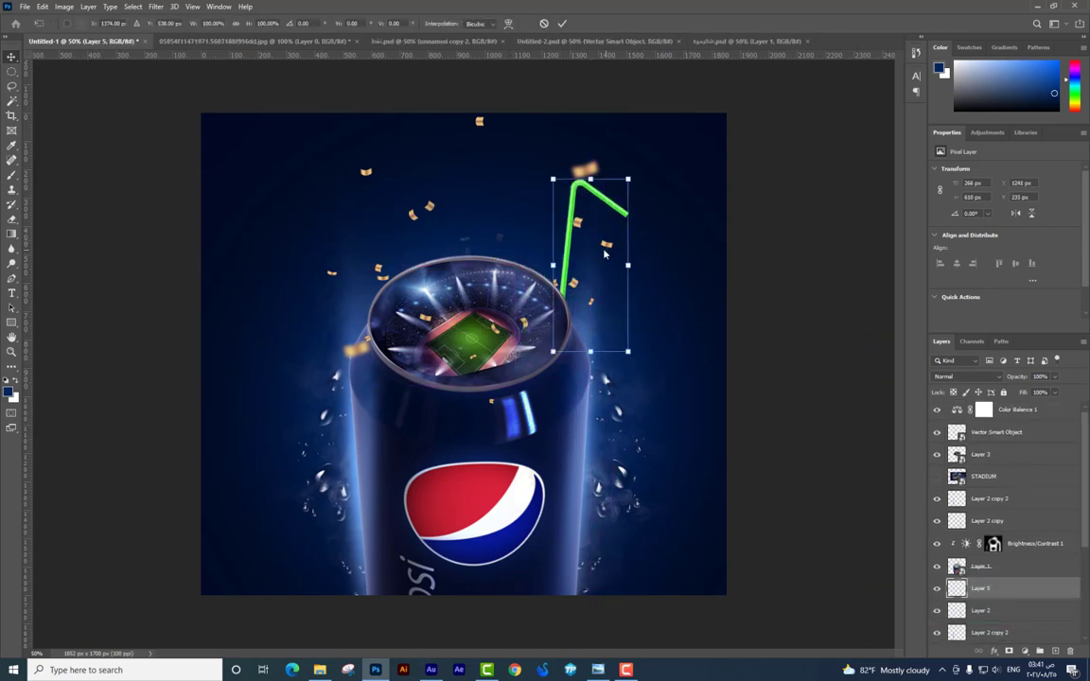
right_click(603, 246)
left_click(618, 406)
right_click(573, 239)
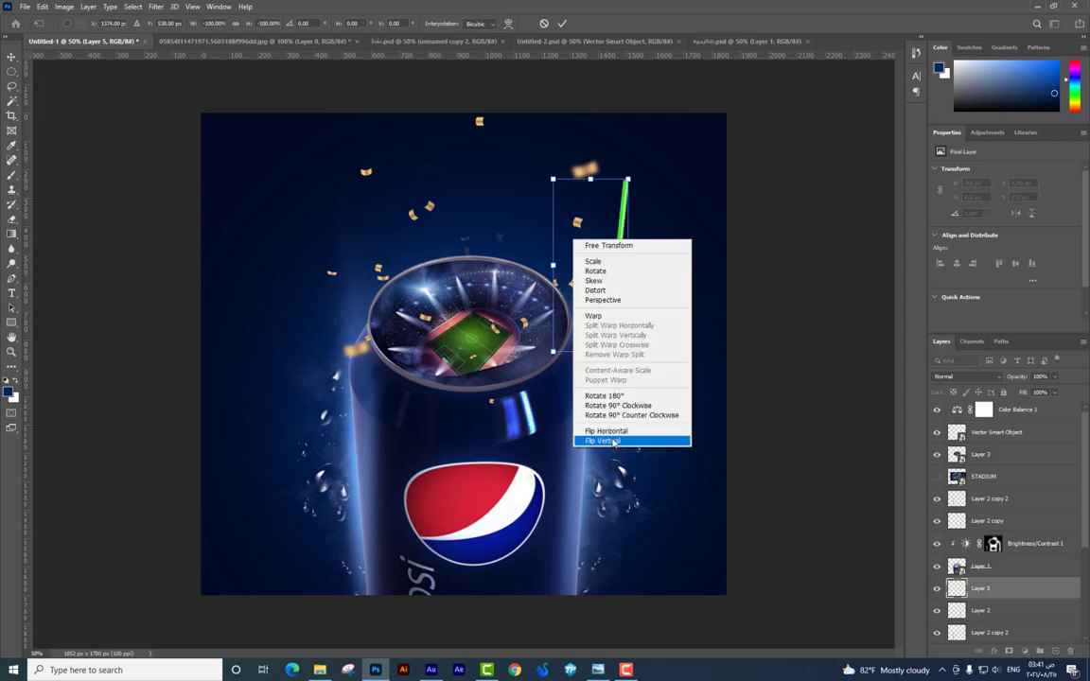
left_click(606, 441)
key("Return")
Convert the straw to a smart object, enlarge and tilt it, and bring up Hue/Saturation
right_click(1046, 594)
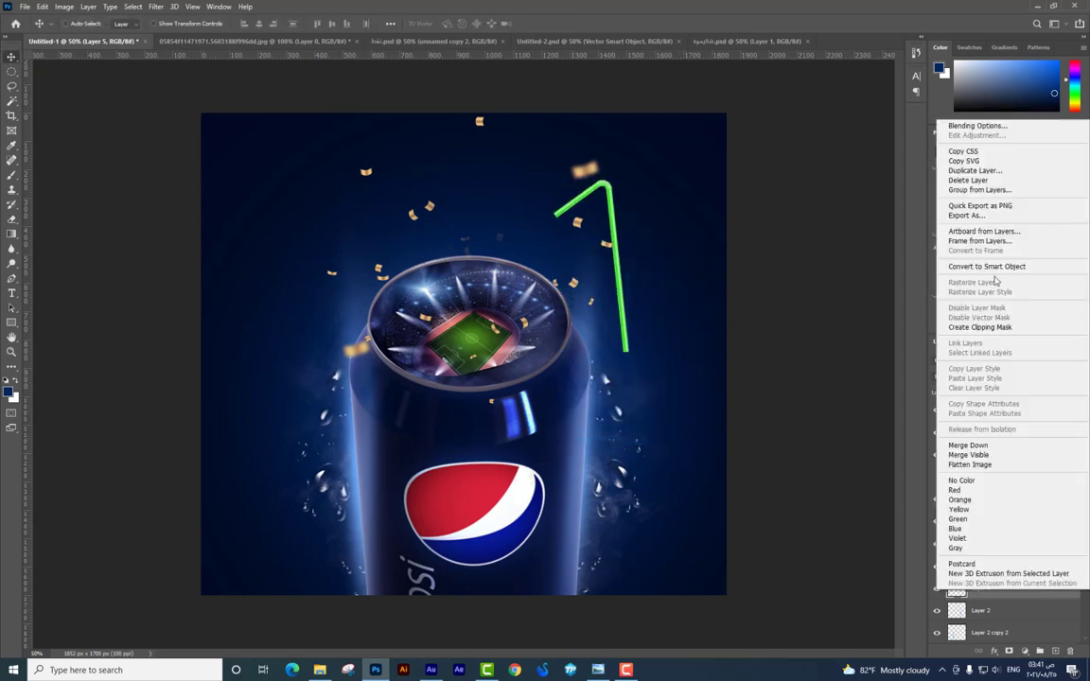
left_click(908, 268)
key("ctrl+t")
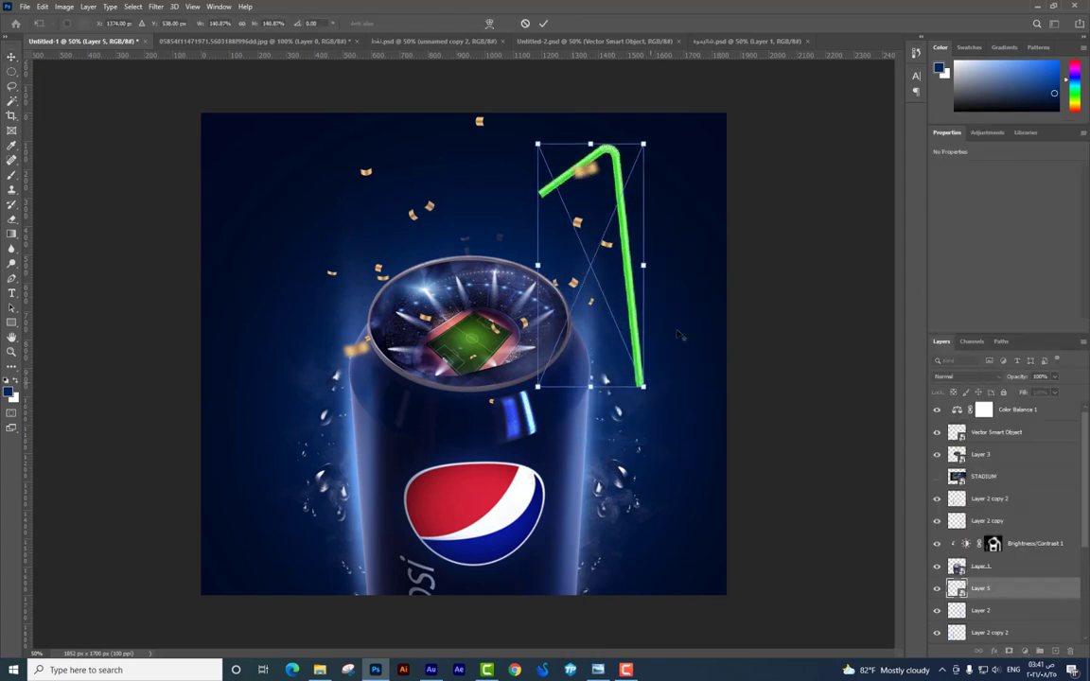
left_click_drag(639, 363, 575, 316)
key("Return")
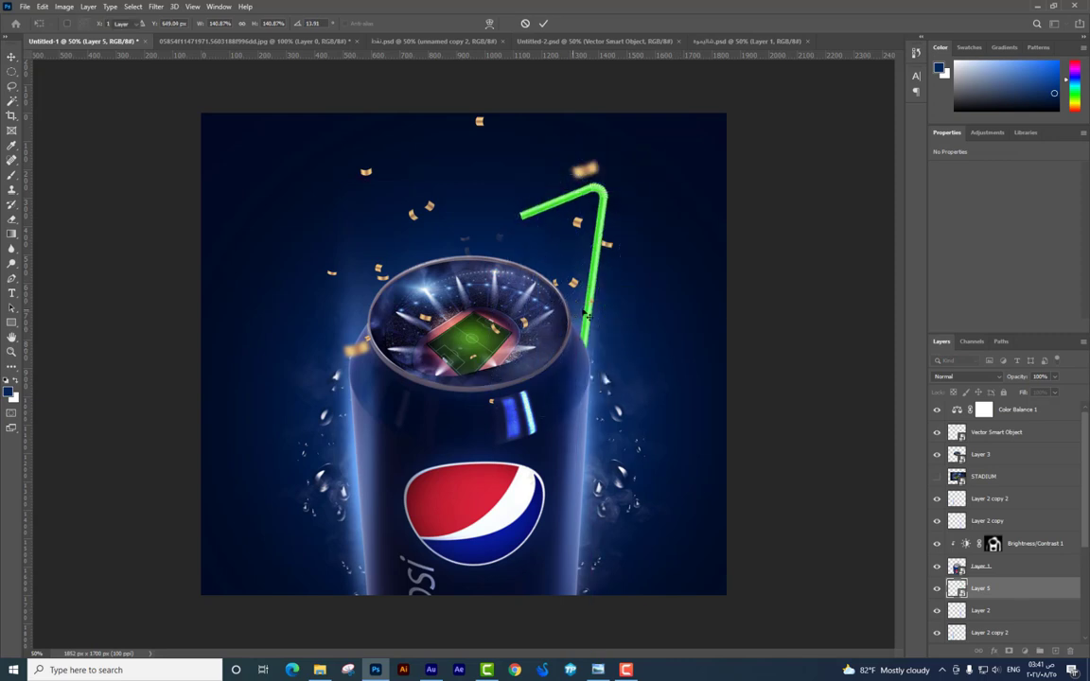
key("ctrl+u")
Desaturate the straw to grey with Hue/Saturation saturation -100
left_click_drag(585, 147, 728, 168)
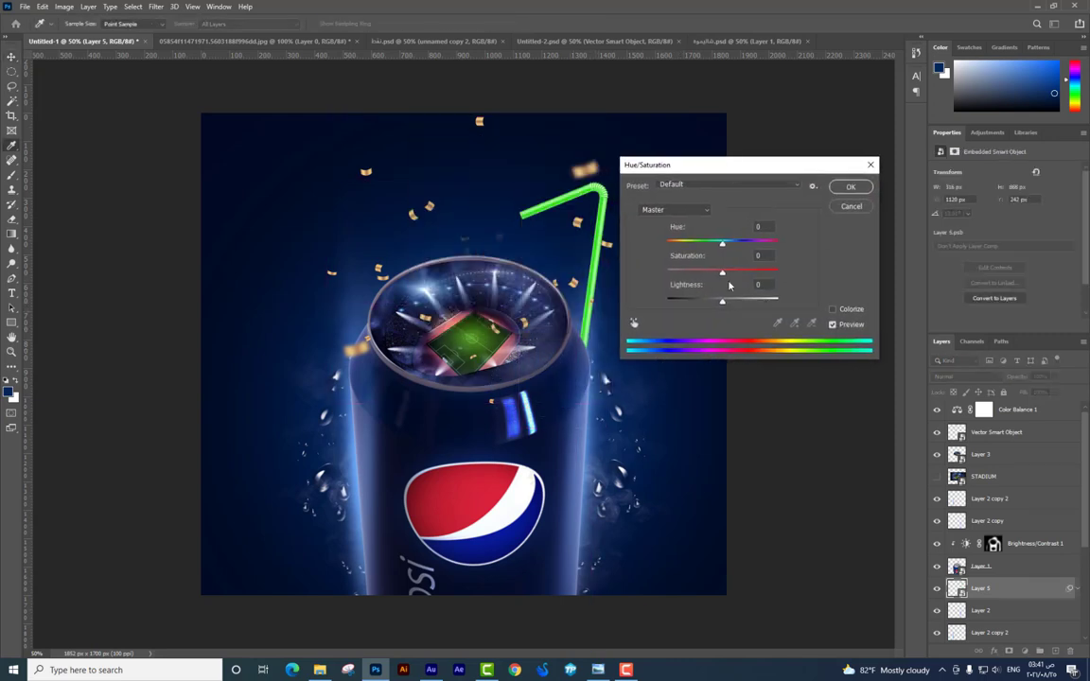
left_click_drag(722, 273, 667, 273)
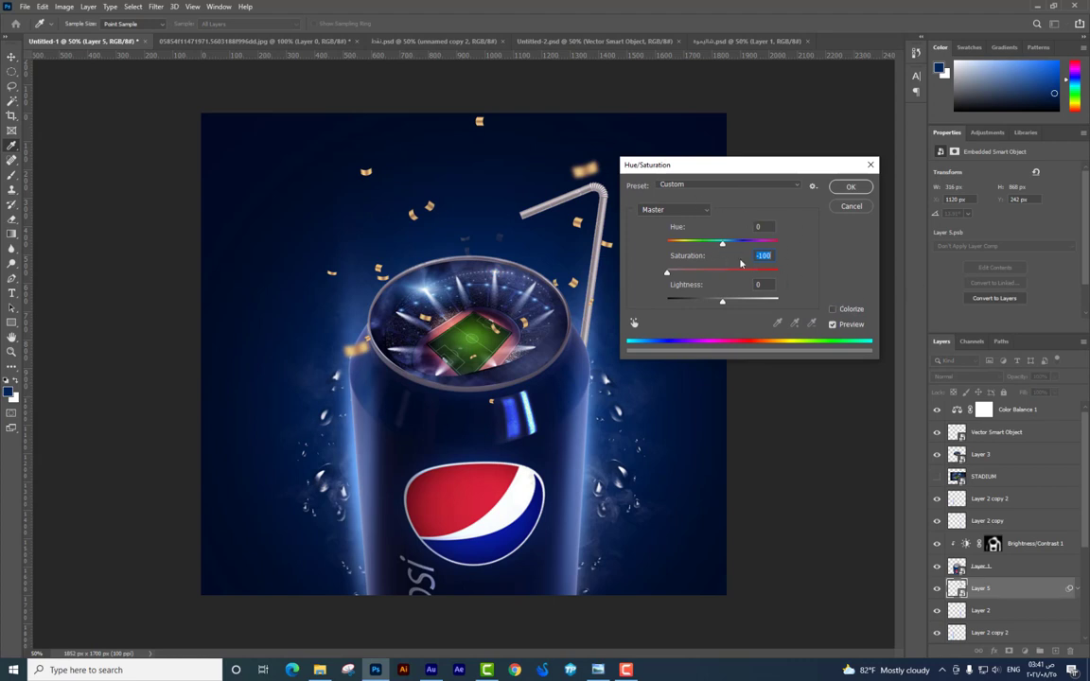
key("Return")
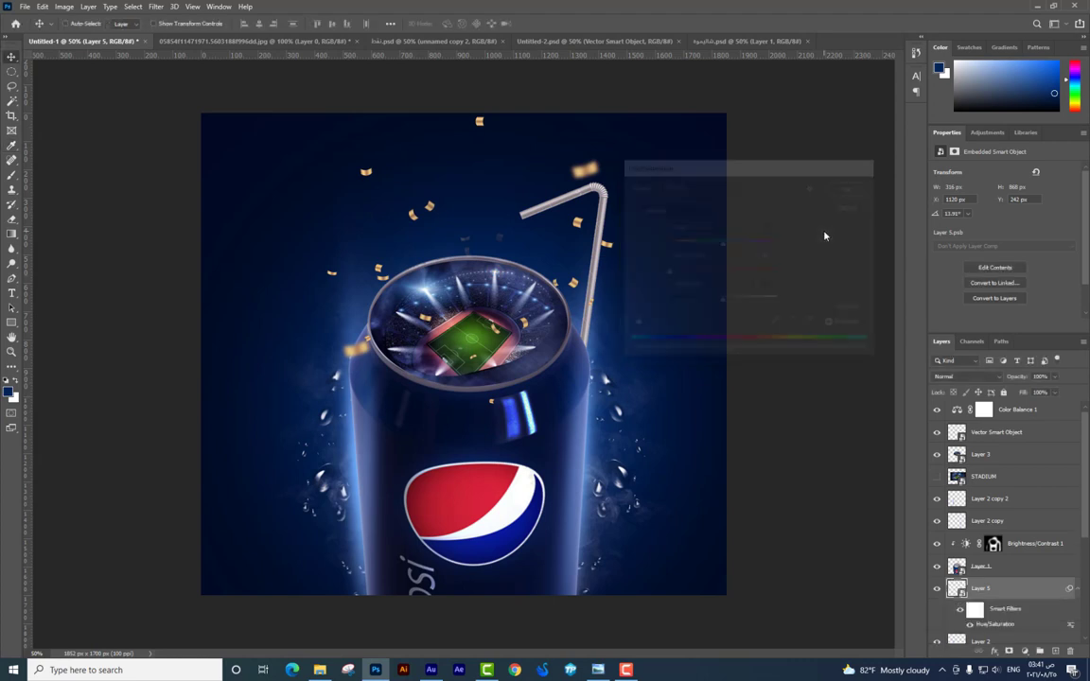
Tilt the straw about 11° and raise it slightly above the can
key("ctrl+t")
left_click_drag(644, 167, 669, 189)
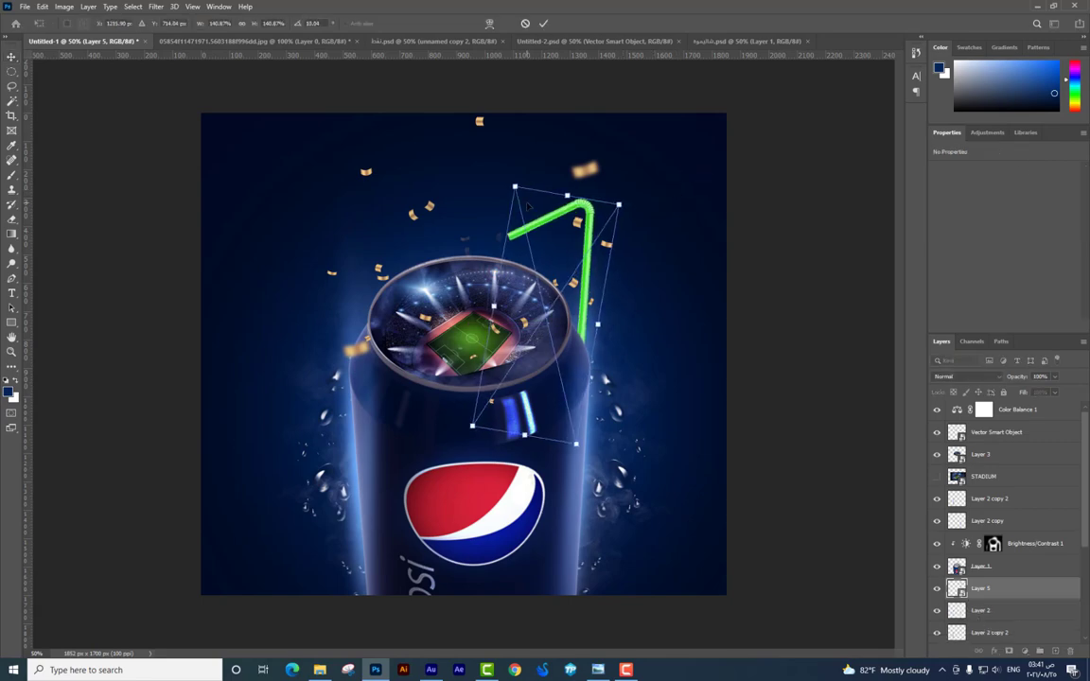
key("Return")
left_click_drag(566, 290, 566, 270)
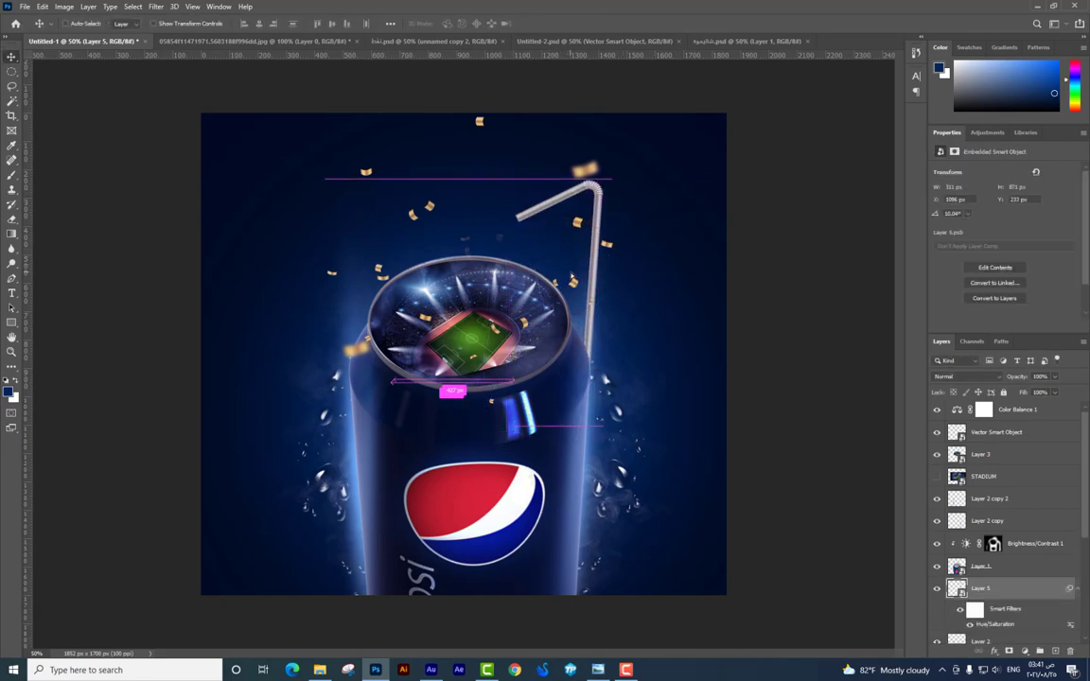
key("ctrl+plus")
mouse_move(569, 129)
left_mouse_down()
mouse_move(523, 269)
mouse_move(526, 330)
mouse_move(554, 313)
left_mouse_up()
key("ctrl+plus")
key("ctrl+plus")
key("ctrl+plus")
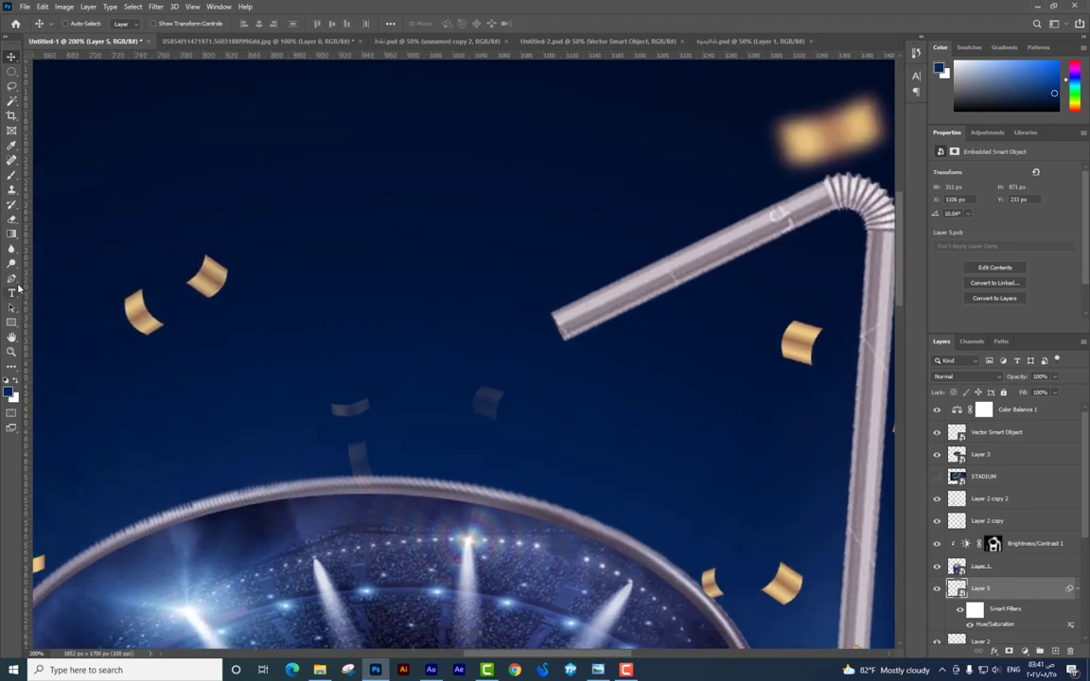
Draw a triangular beam path from the straw's tip and put it as white on a new layer
key("p")
key("ctrl+minus")
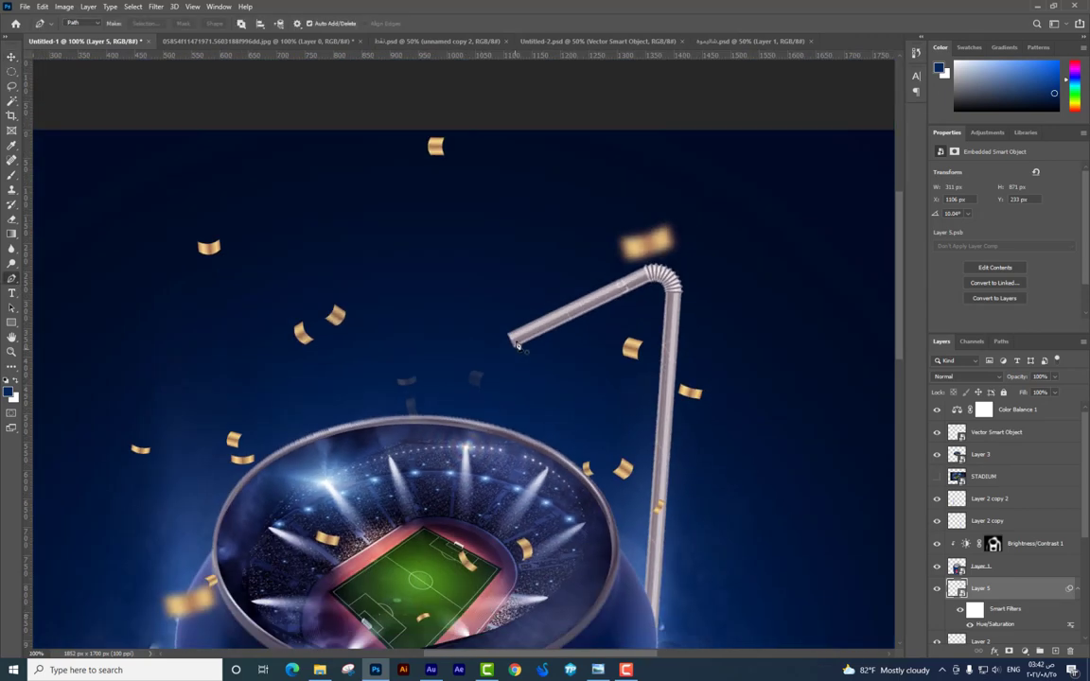
left_click(511, 339)
key("ctrl+Return")
scroll(995, 608, "down", 5)
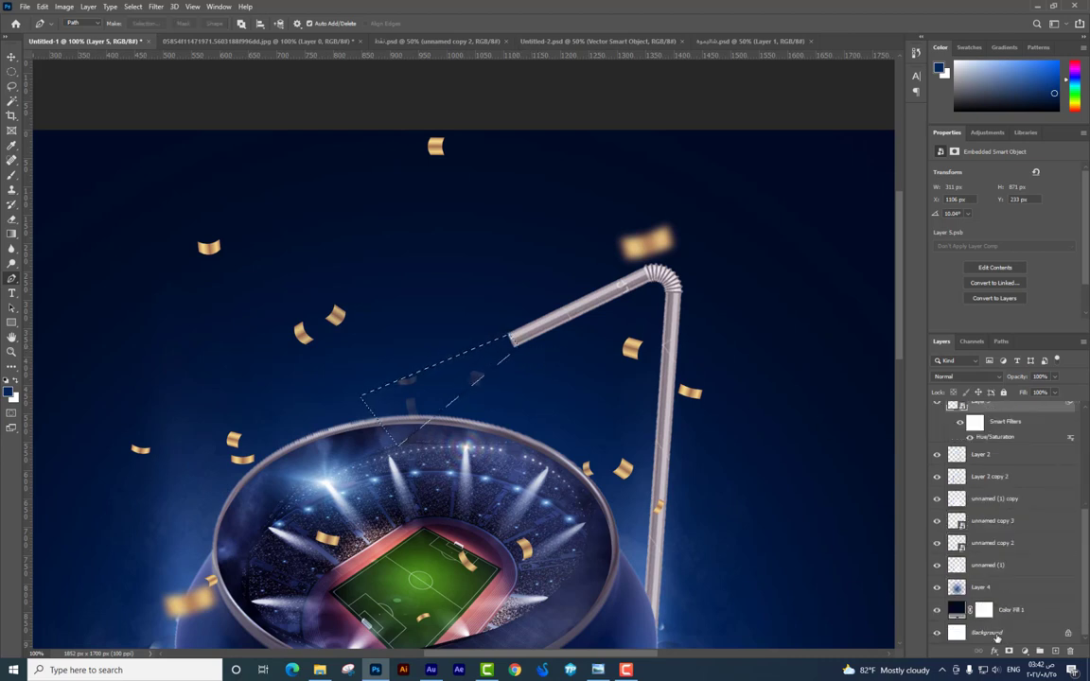
key("ctrl+j")
mouse_move(984, 409)
left_mouse_down()
mouse_move(994, 333)
mouse_move(985, 424)
left_mouse_up()
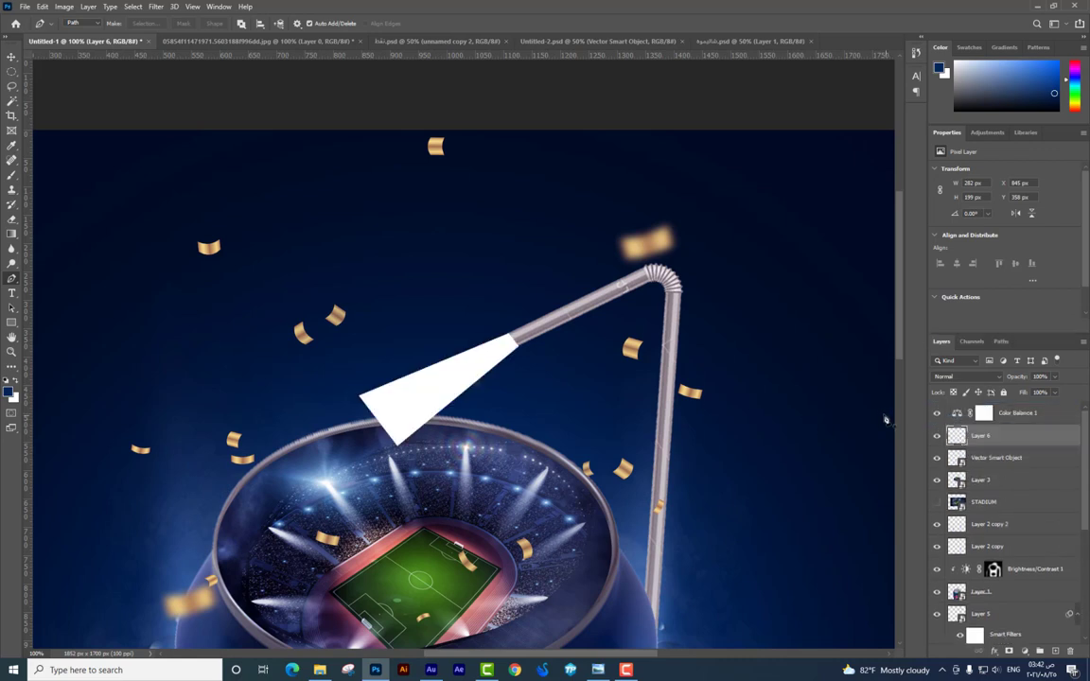
Soften the beam with a 5.8 px Gaussian Blur
left_click(156, 7)
mouse_move(163, 152)
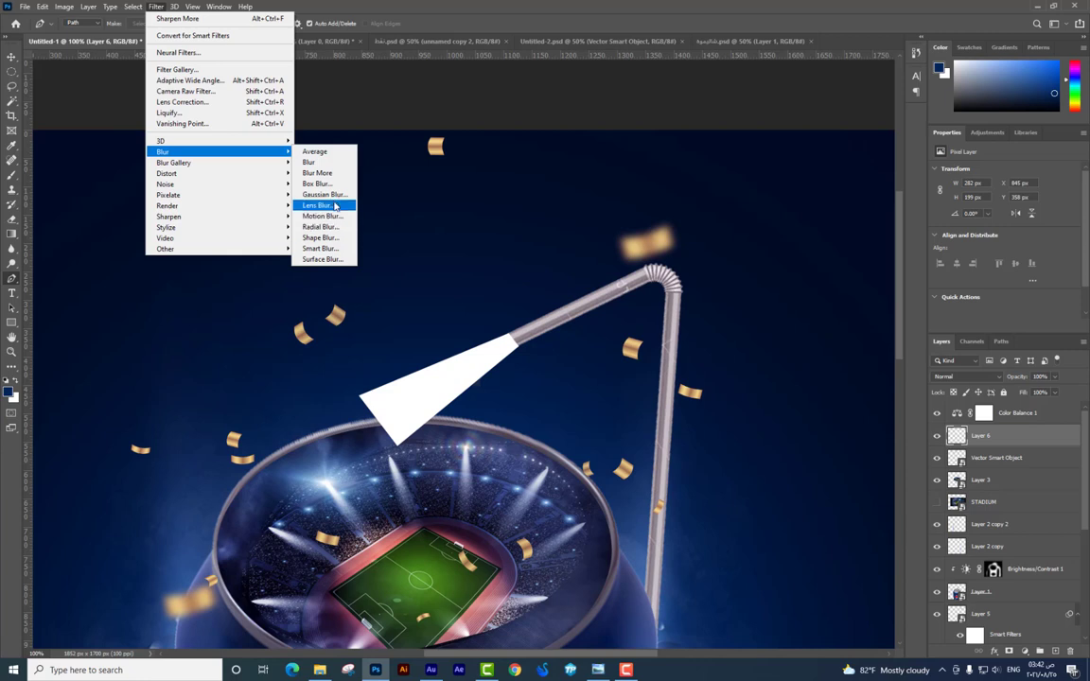
left_click(324, 194)
left_click_drag(746, 340, 744, 338)
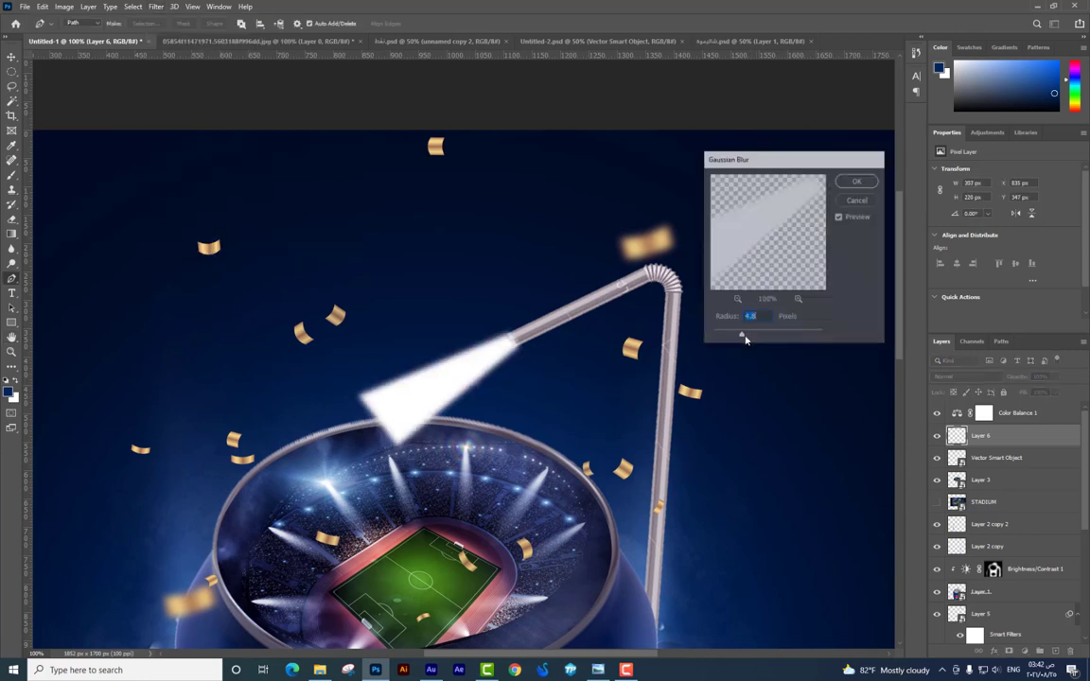
key("Return")
Fade the beam's lower end with a soft 27%-flow eraser and add an empty layer above it
key("e")
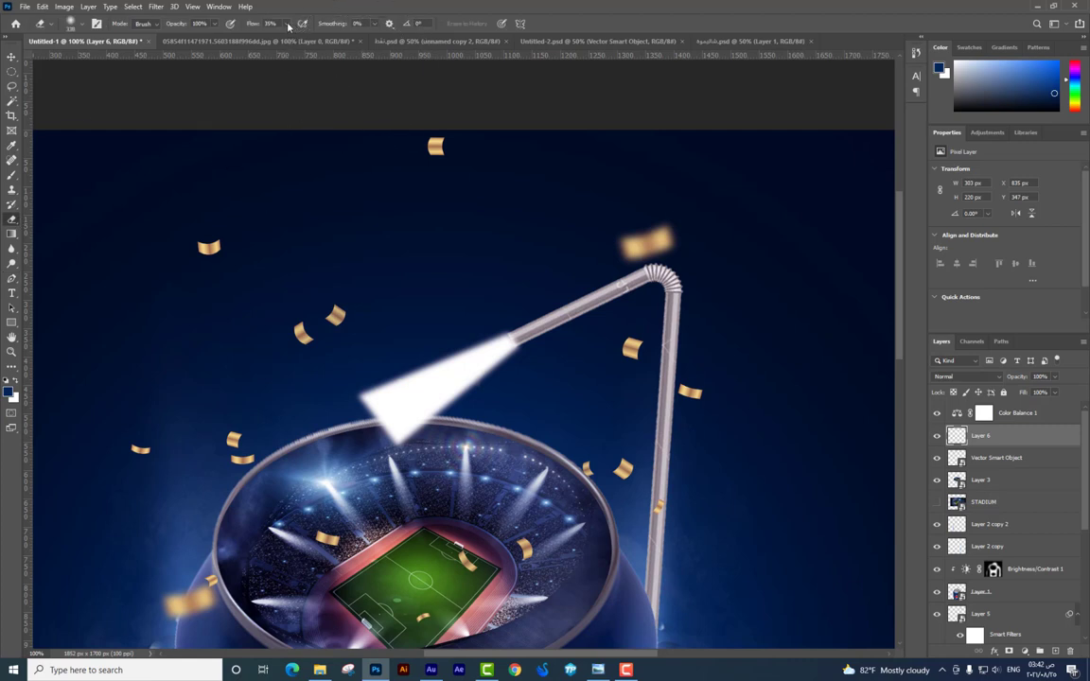
left_click(288, 25)
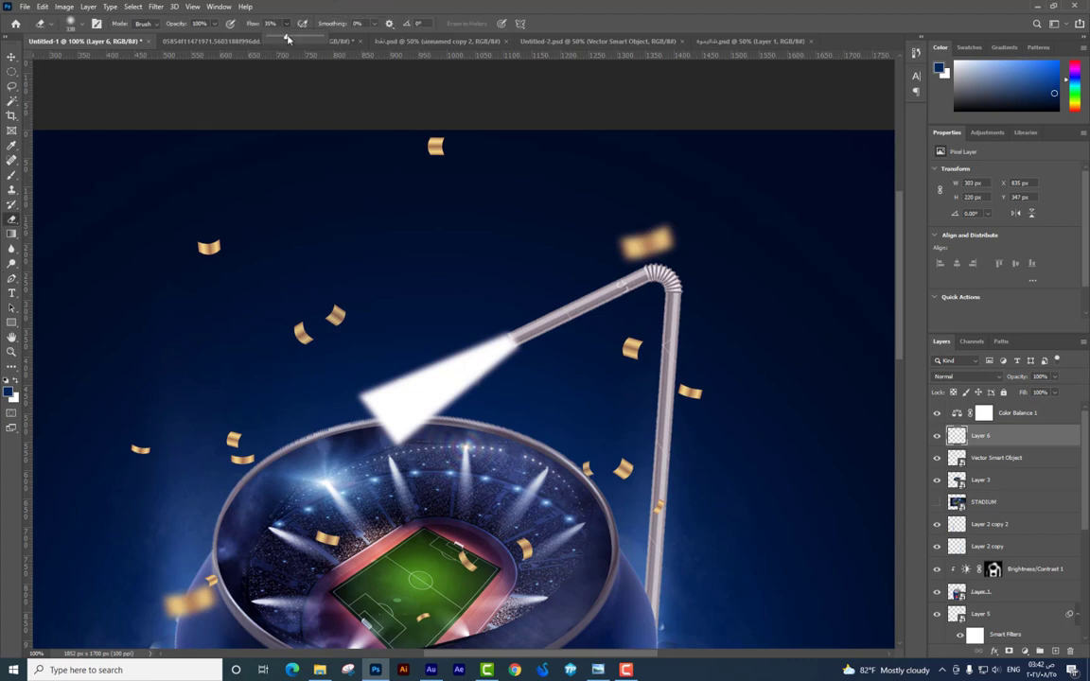
right_click(525, 238)
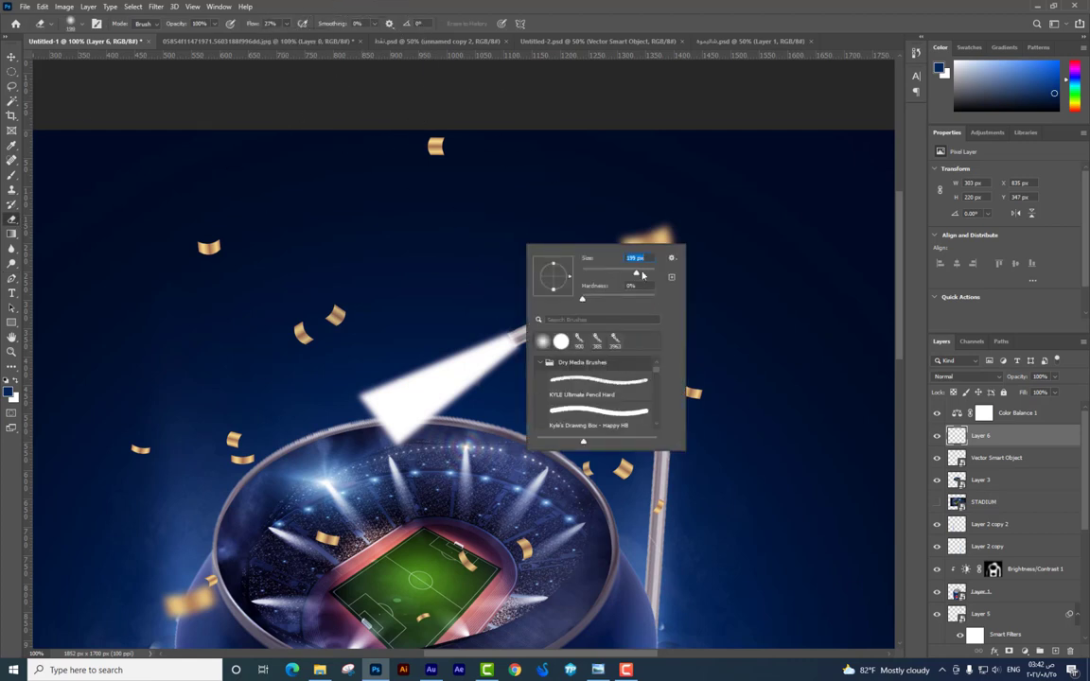
left_click(398, 284)
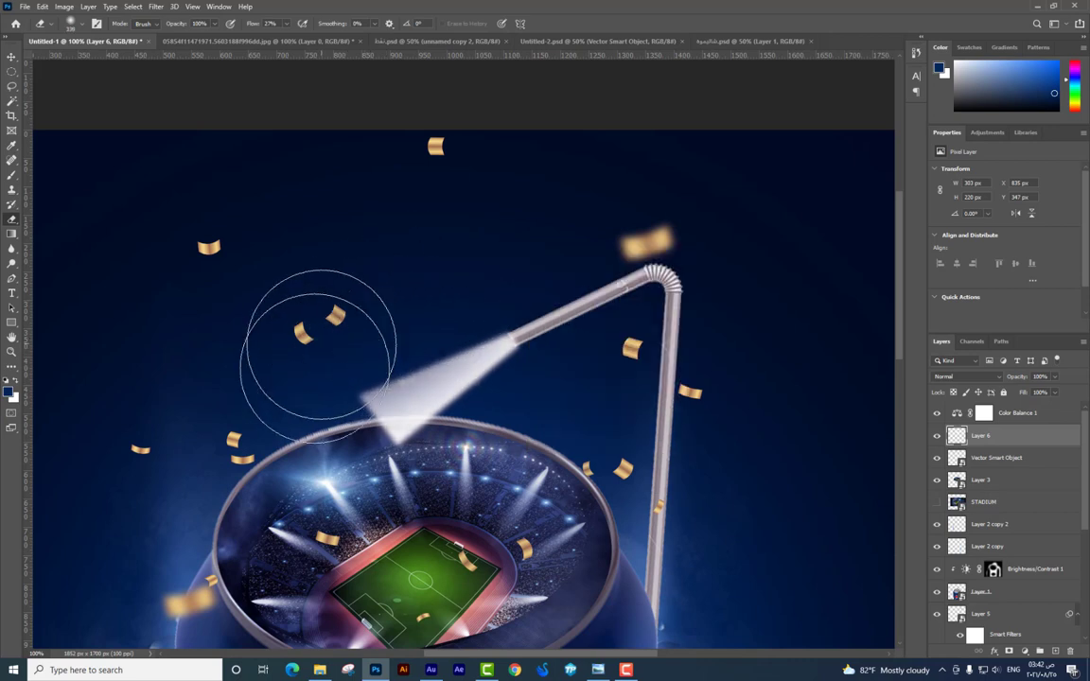
mouse_move(319, 345)
left_mouse_down()
mouse_move(365, 438)
mouse_move(438, 413)
mouse_move(483, 481)
left_mouse_up()
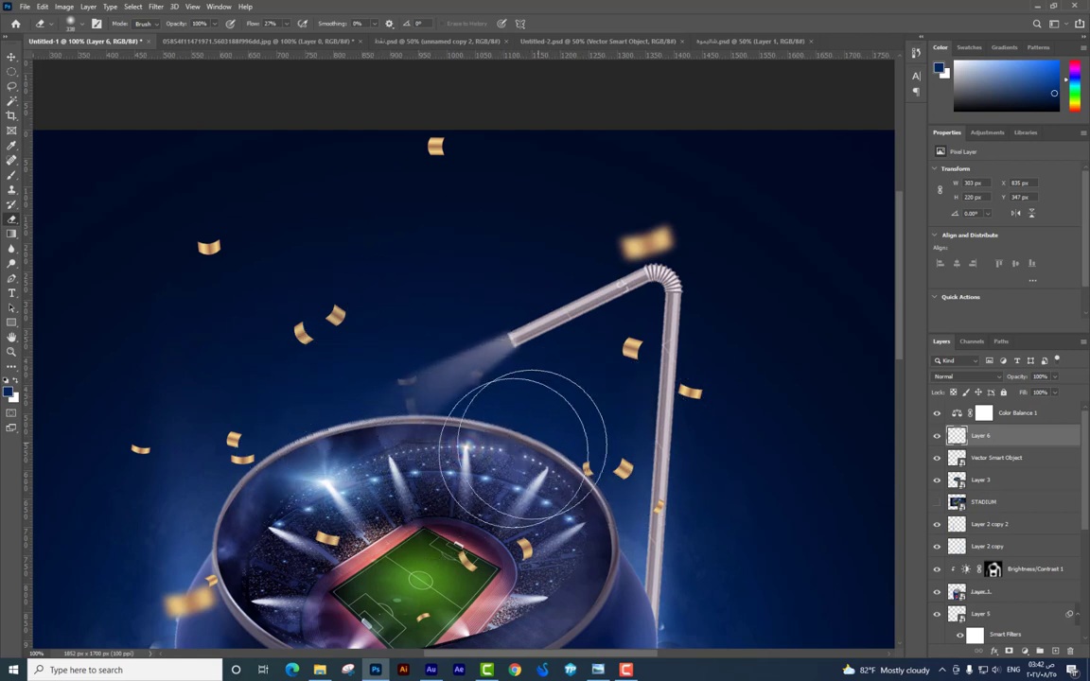
left_click_drag(522, 444, 291, 335)
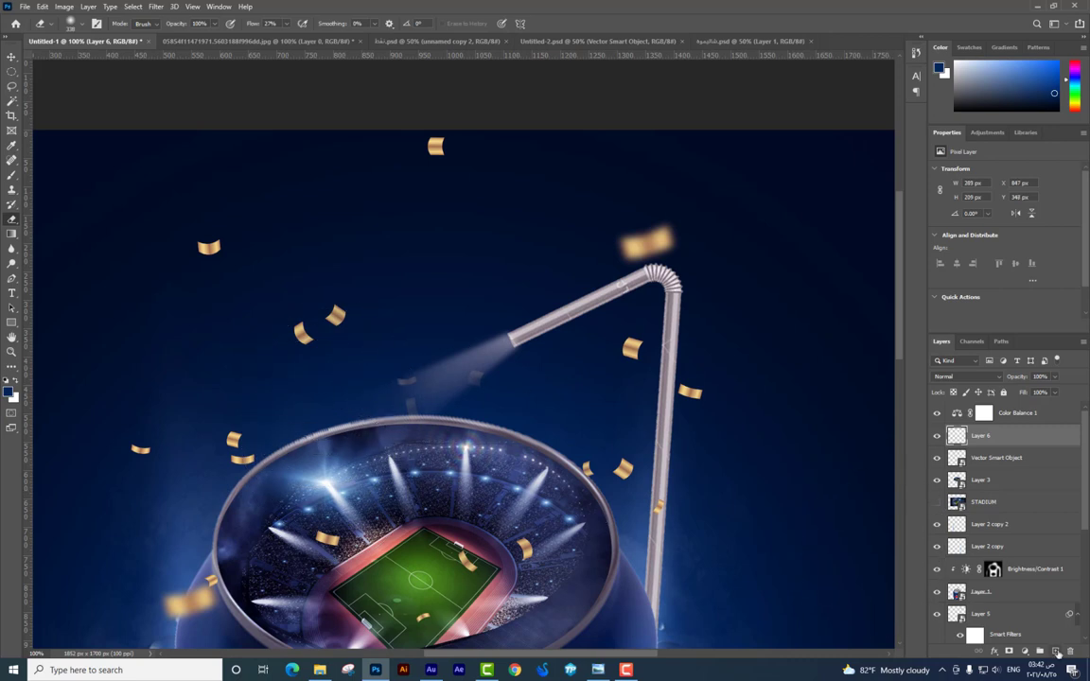
left_click(1056, 652)
Paint a soft near-white glow at the straw's tip
left_click(12, 175)
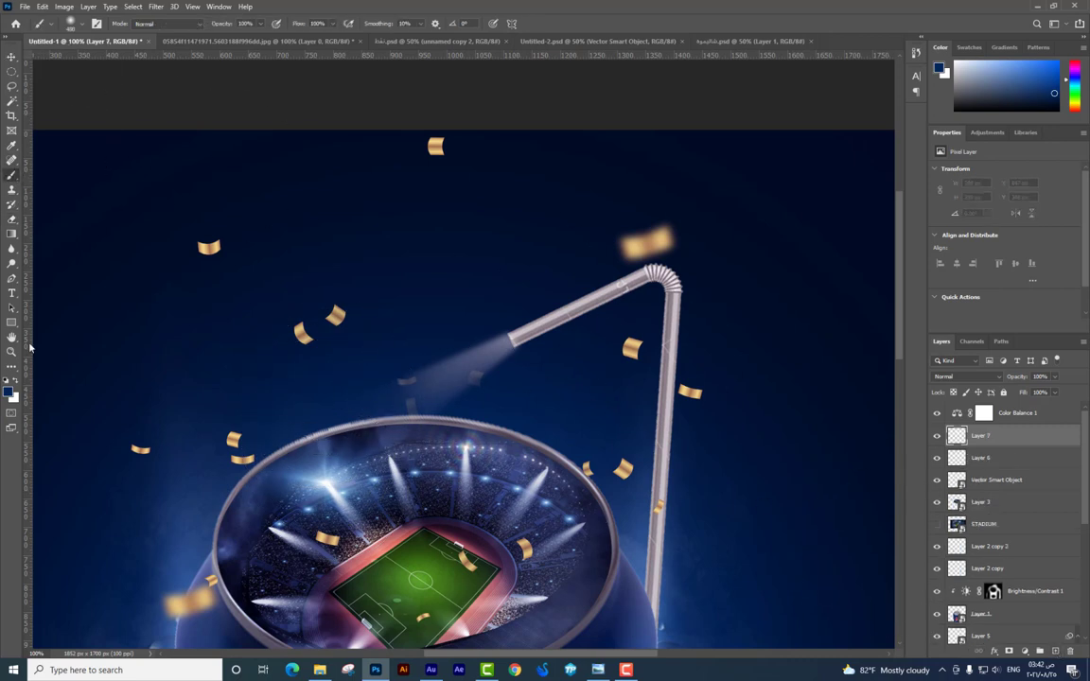
left_click(11, 392)
left_click(423, 165)
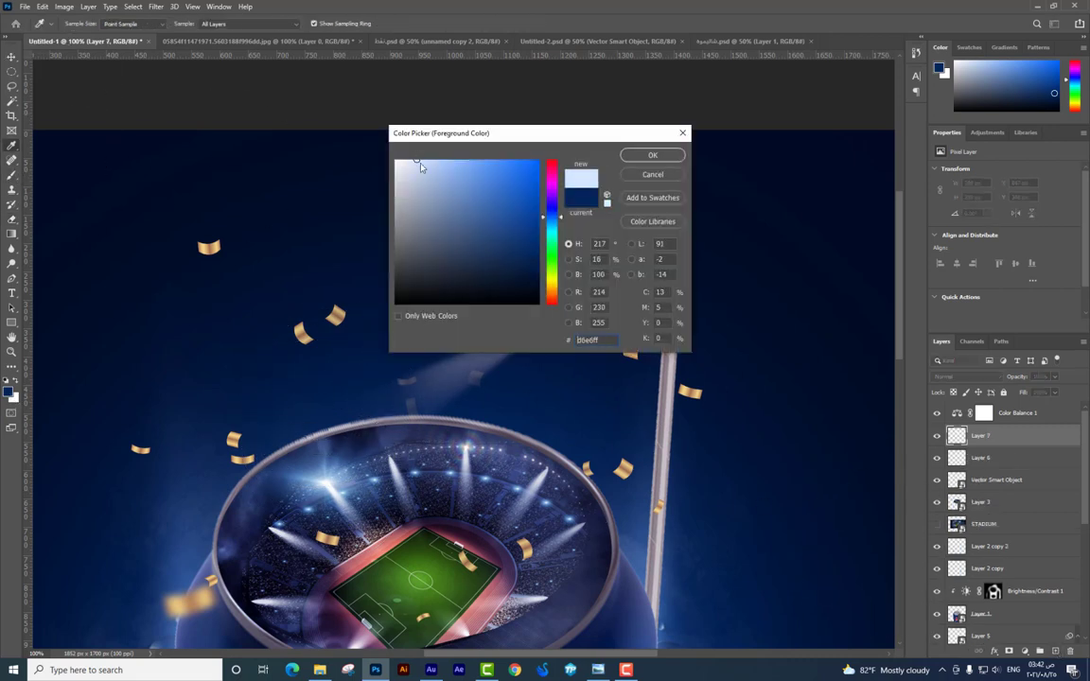
key("Return")
right_click(484, 344)
key("Return")
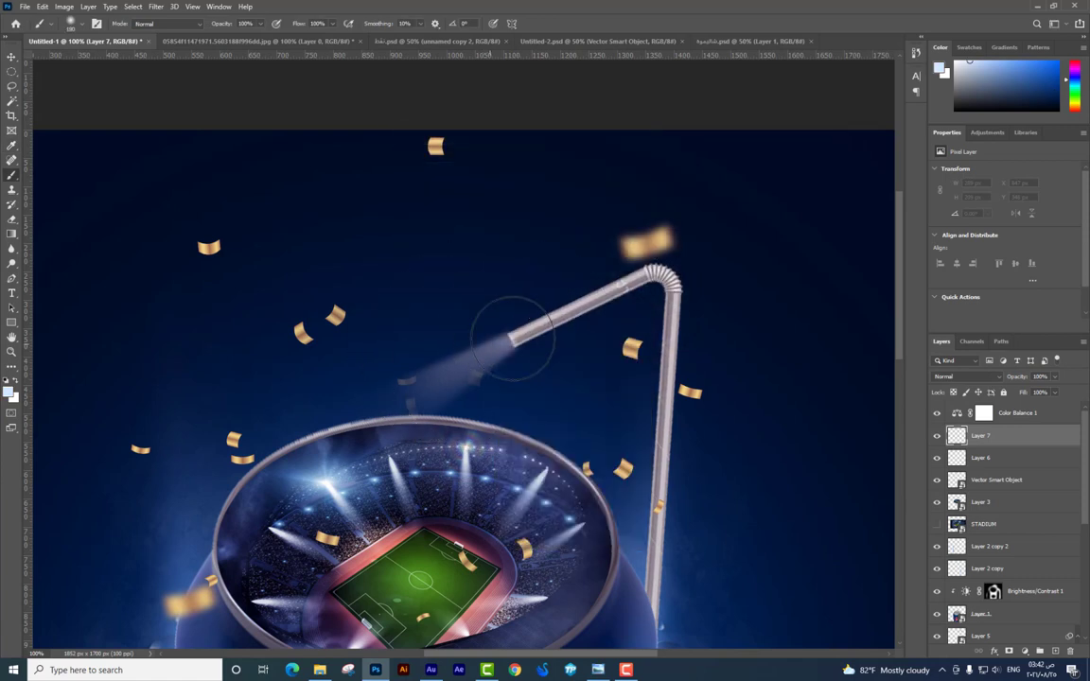
left_click(511, 333)
Shrink the glow to about half its size and lower its opacity
key("ctrl+t")
left_click_drag(598, 424, 557, 378)
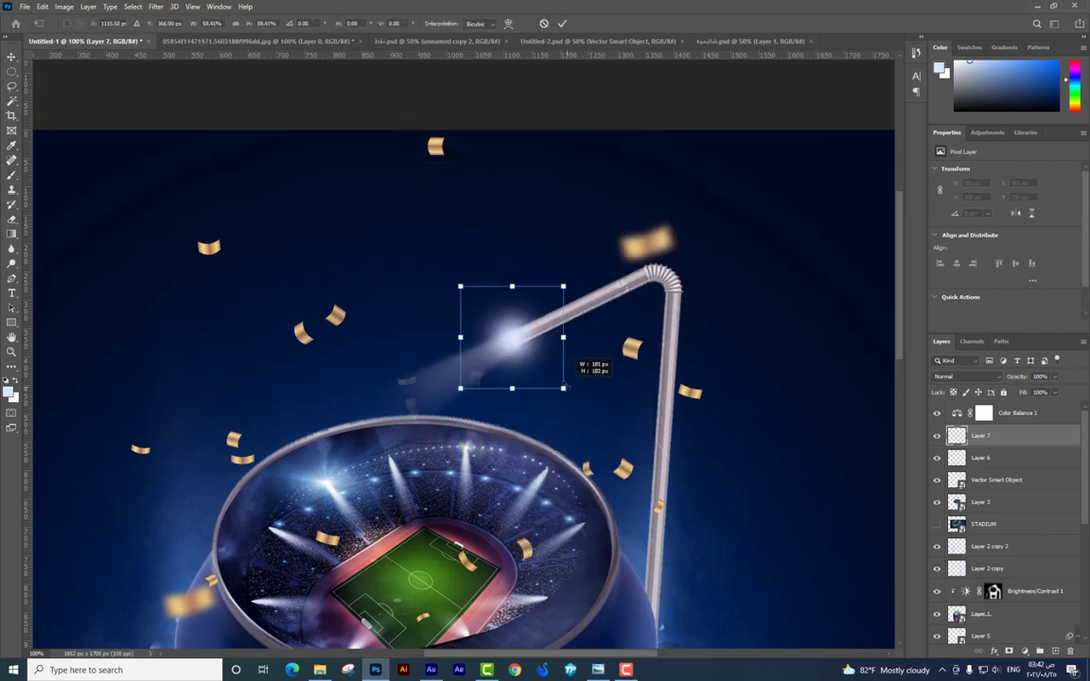
key("Return")
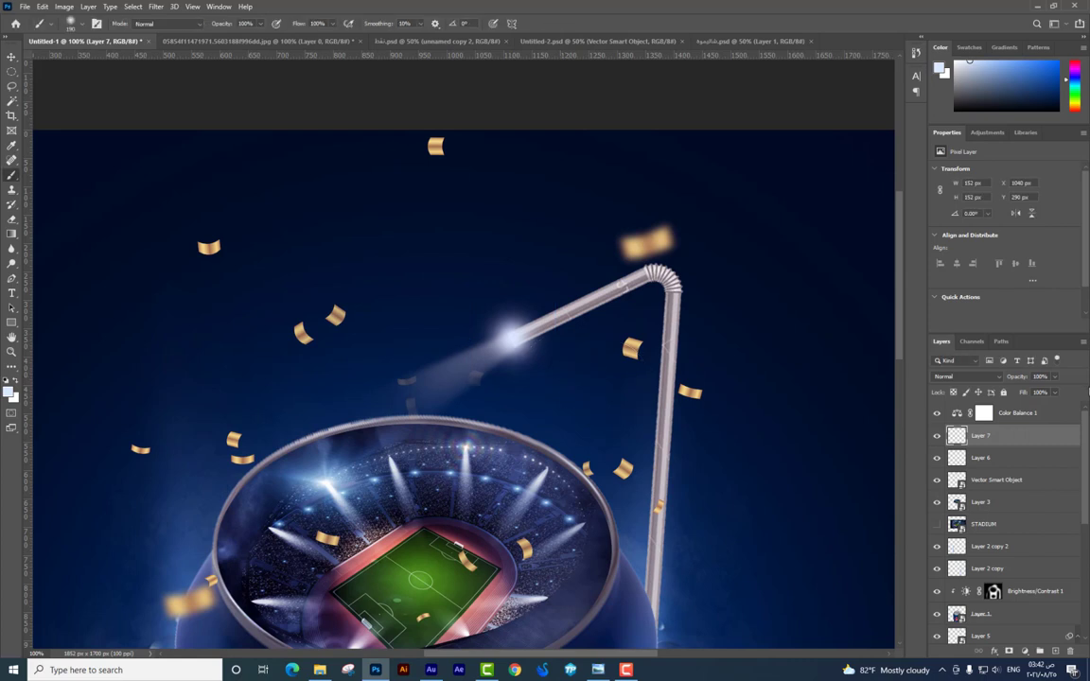
left_click_drag(1053, 377, 1041, 391)
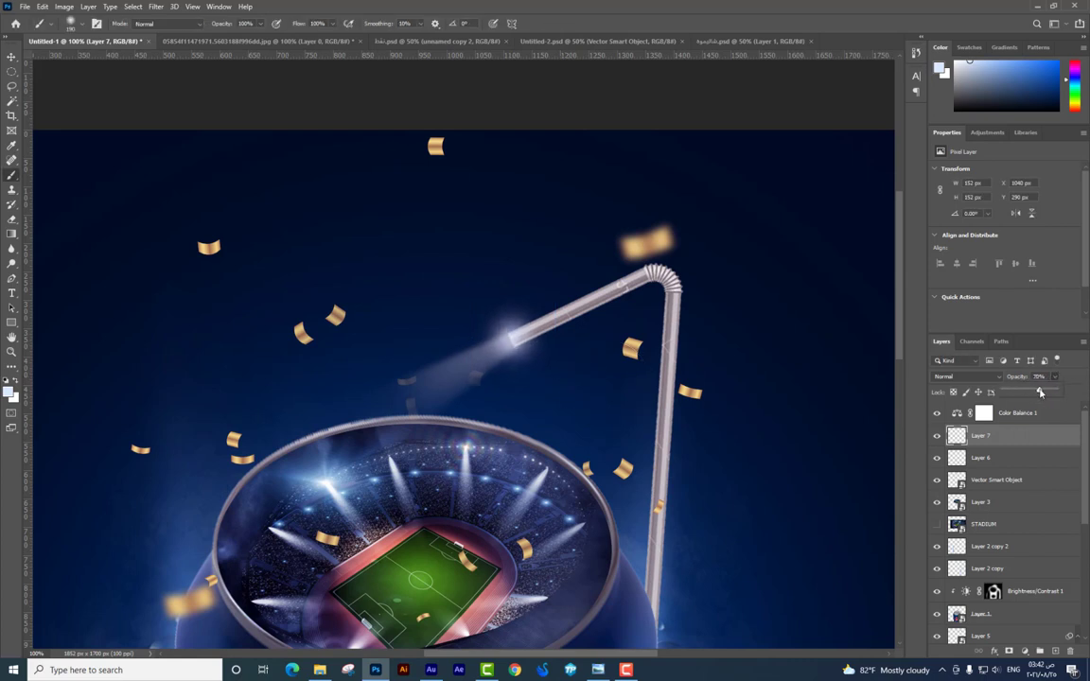
Duplicate the glow and distort the copy downward toward the can
left_click(12, 57)
left_click_drag(534, 355, 536, 354, "alt")
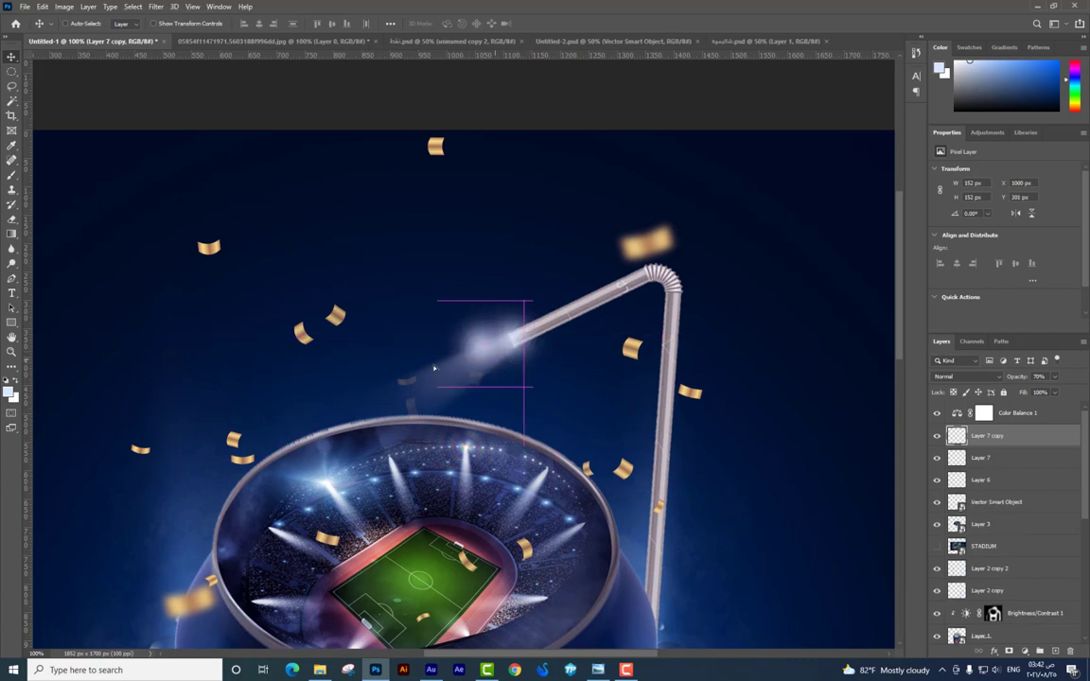
key("ctrl+t")
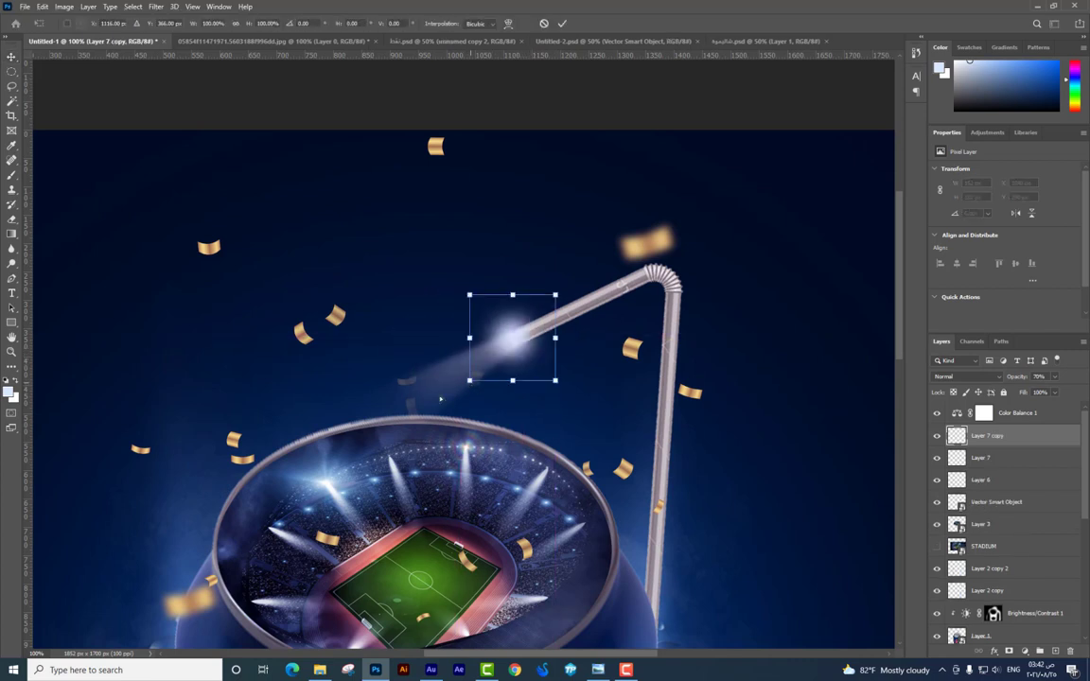
left_click_drag(468, 381, 176, 490, "ctrl")
left_click_drag(425, 356, 416, 388)
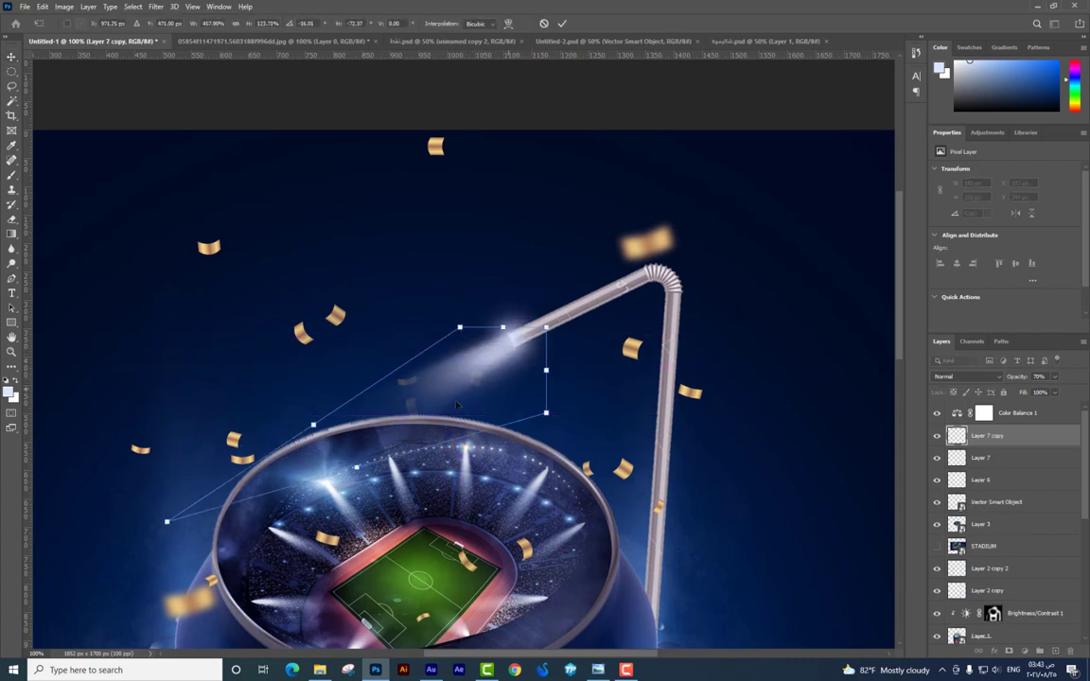
left_click_drag(168, 520, 63, 537, "ctrl")
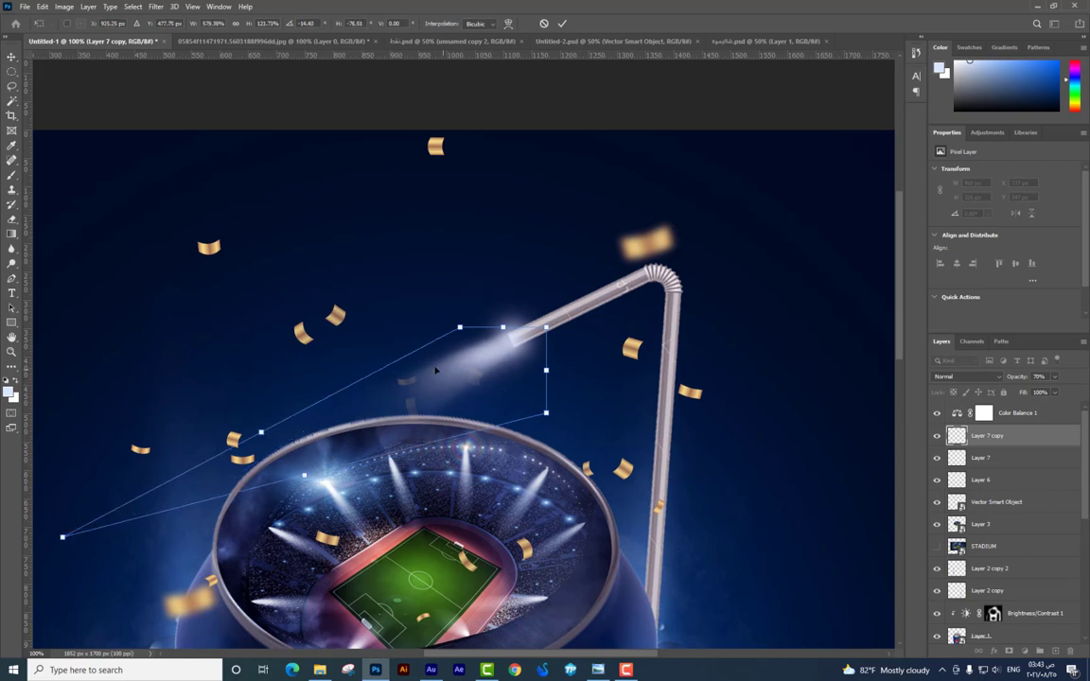
left_click_drag(462, 333, 485, 310, "ctrl")
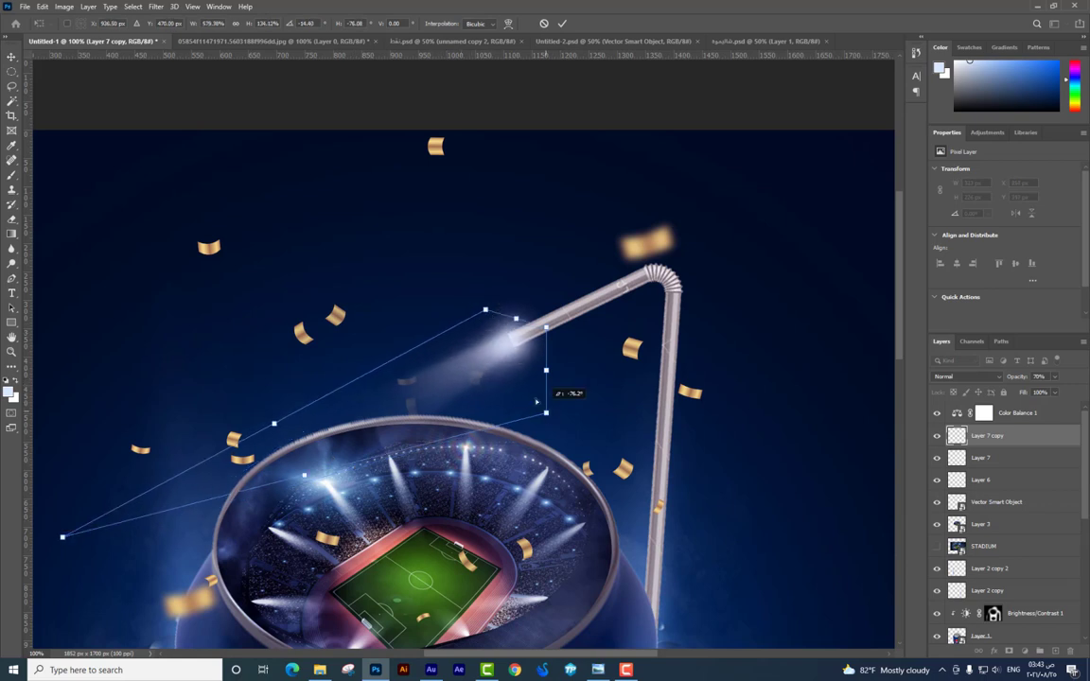
left_click_drag(536, 402, 520, 379, "ctrl")
left_click_drag(546, 329, 540, 316, "ctrl")
key("Return")
Nudge the glow copy into place and shrink the original glow to about 81%
key("ctrl+t")
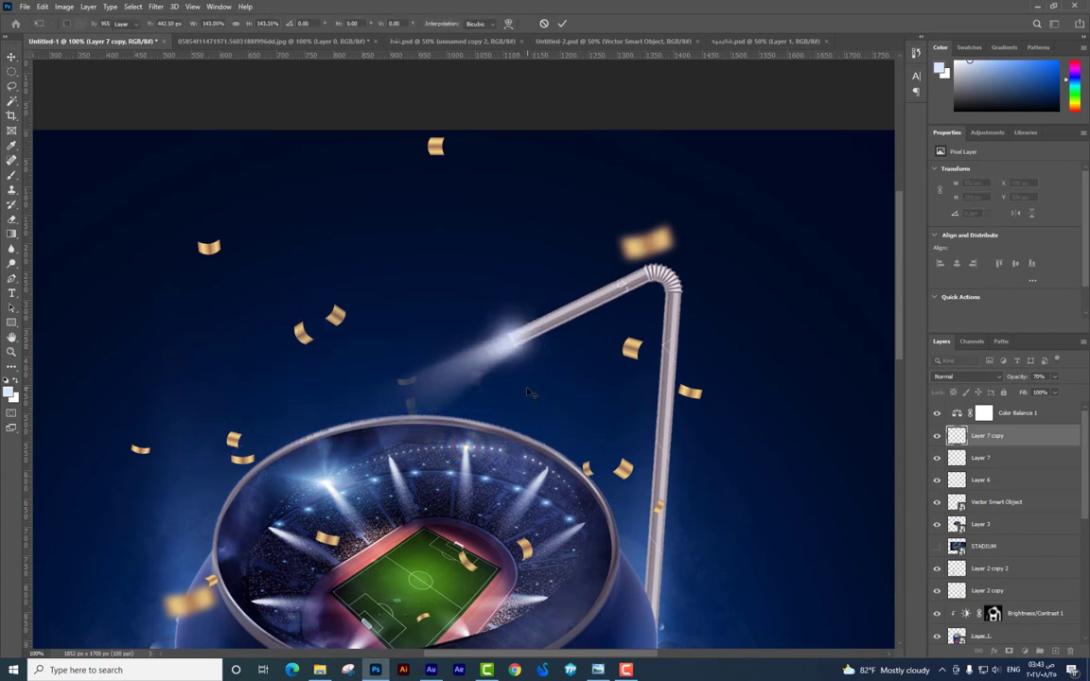
key("Return")
left_click_drag(531, 393, 516, 388)
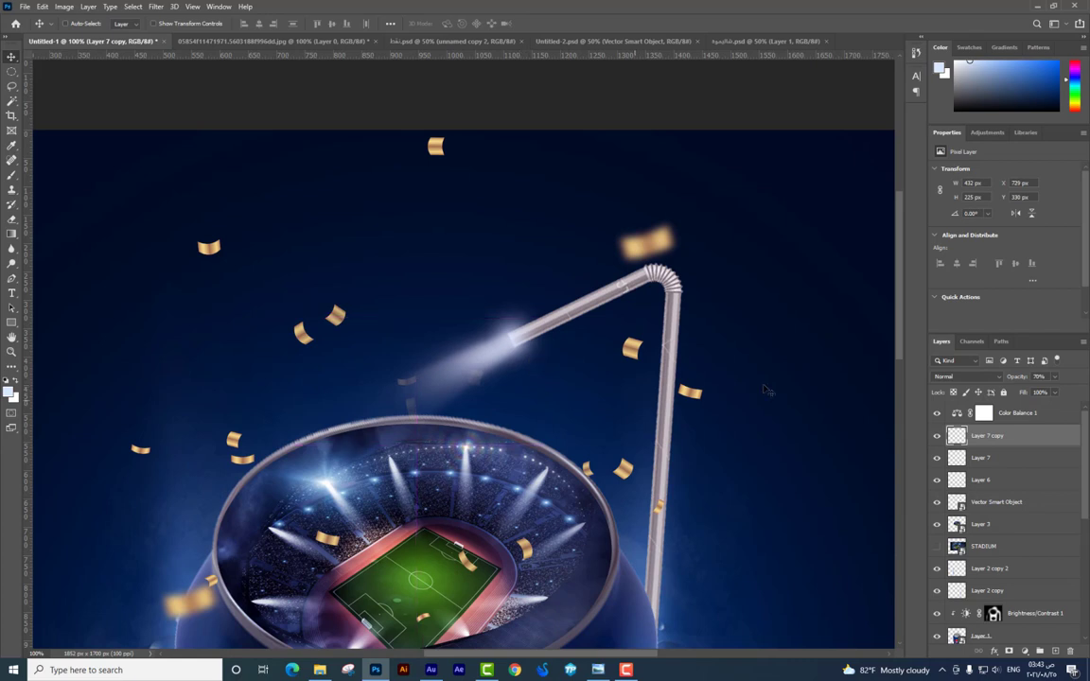
left_click(994, 459)
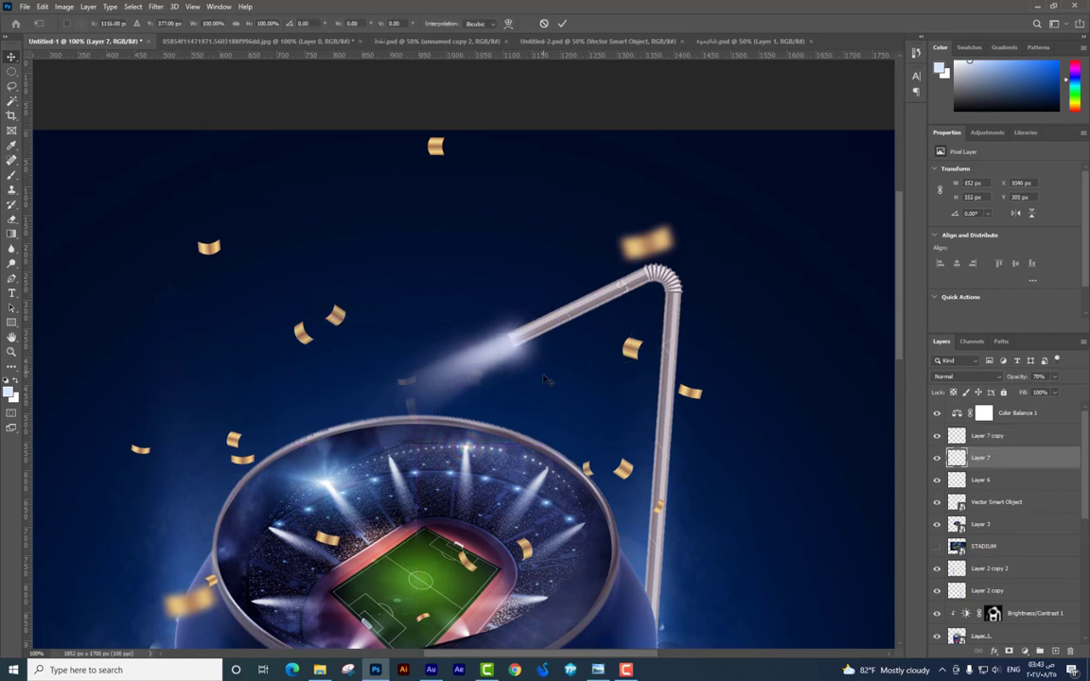
key("ctrl+t")
left_click_drag(556, 386, 547, 369)
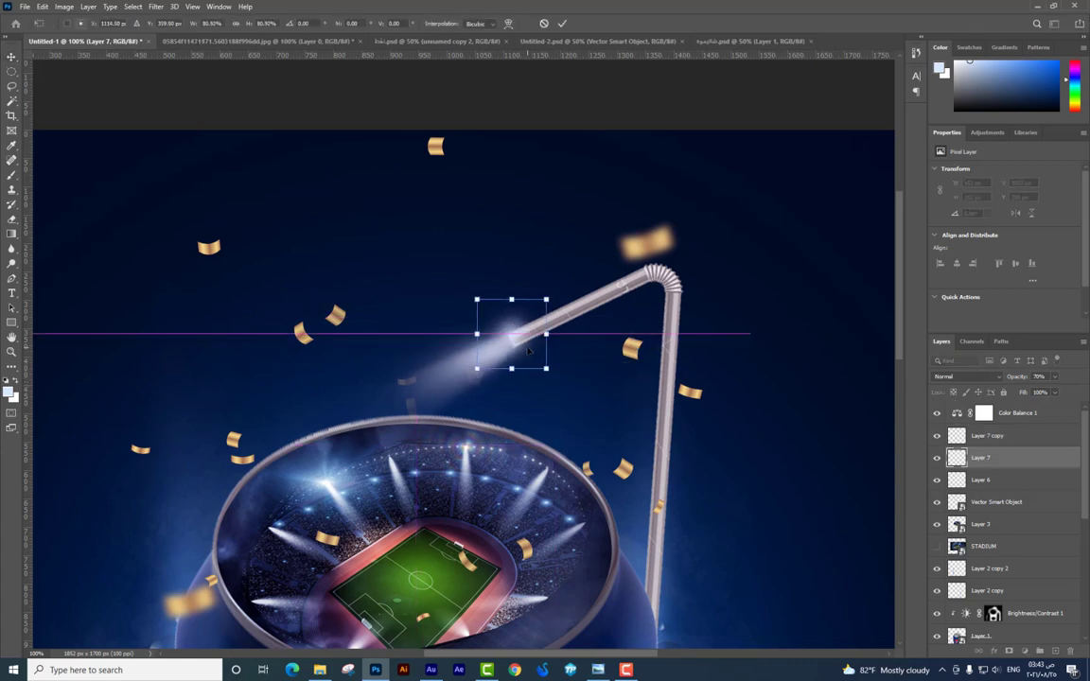
key("Return")
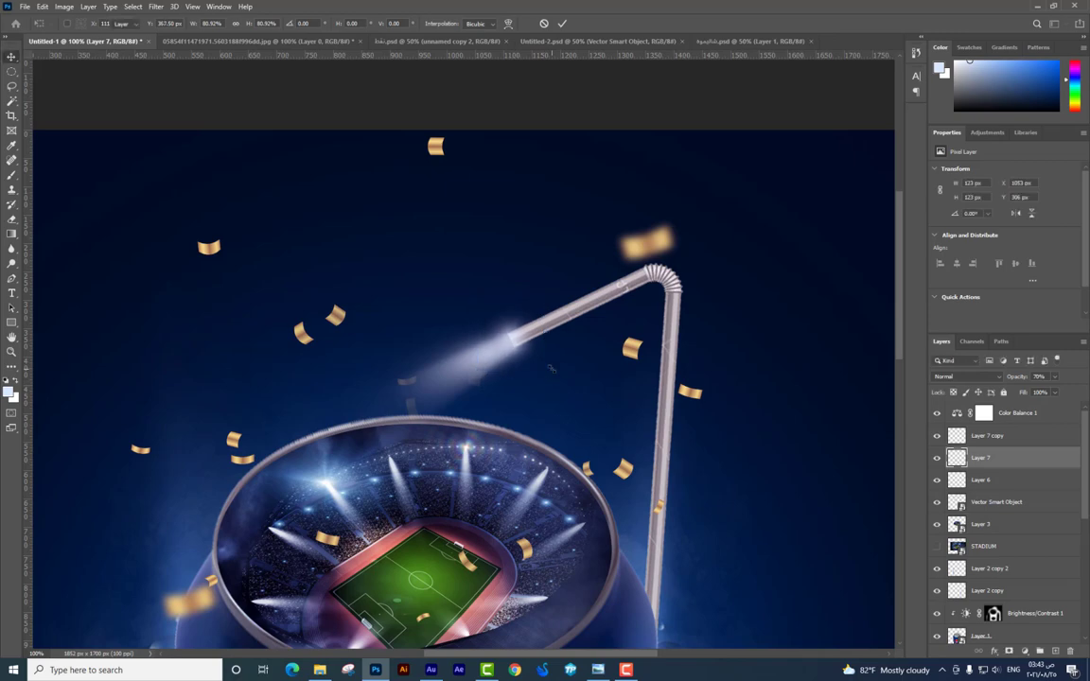
Select beam Layer 6 with Layer 7 and Layer 7 copy and reposition them together
key("ctrl+minus")
mouse_move(548, 501)
left_mouse_down()
mouse_move(581, 347)
mouse_move(574, 376)
left_mouse_up()
left_click(996, 502, "shift")
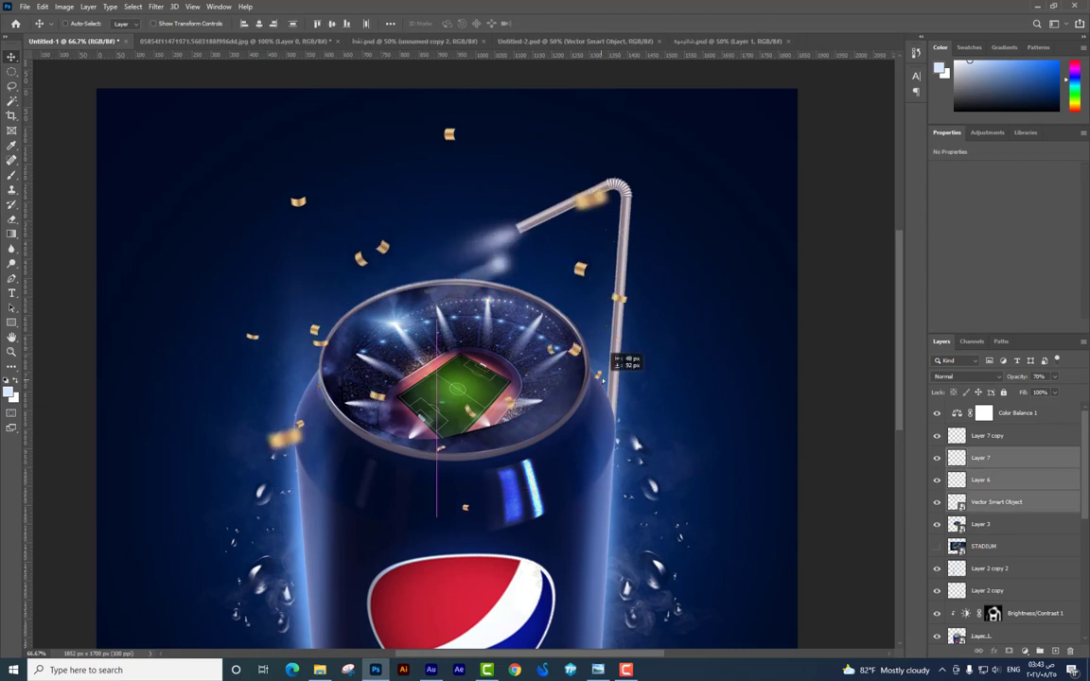
left_click(996, 497)
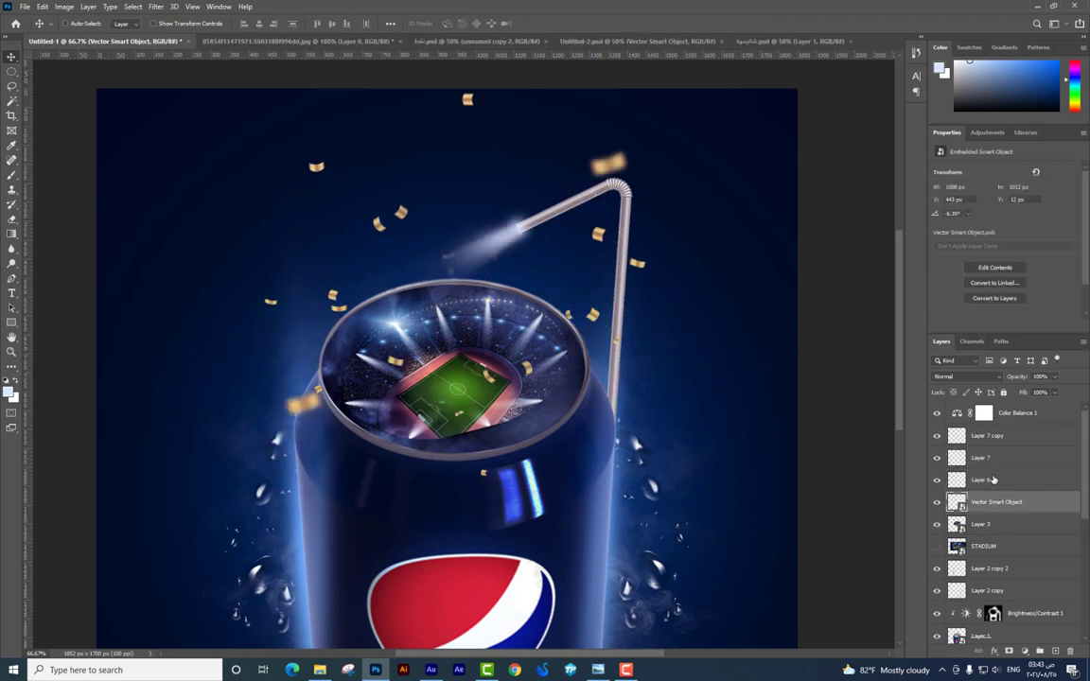
left_click(994, 480)
left_click(987, 435, "shift")
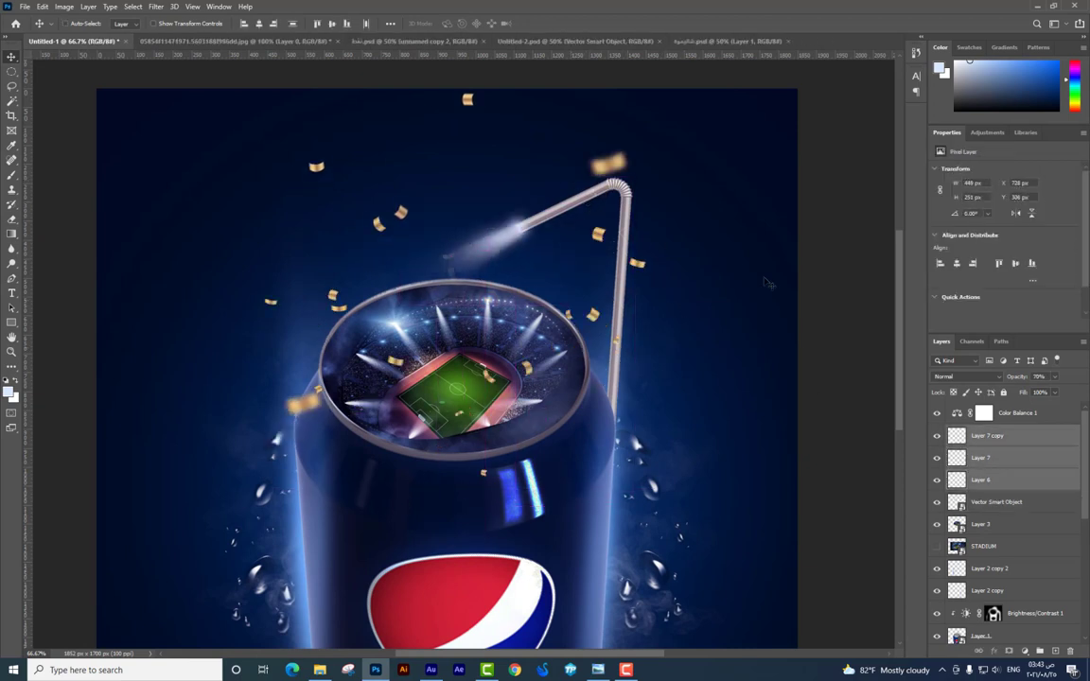
right_click(624, 221)
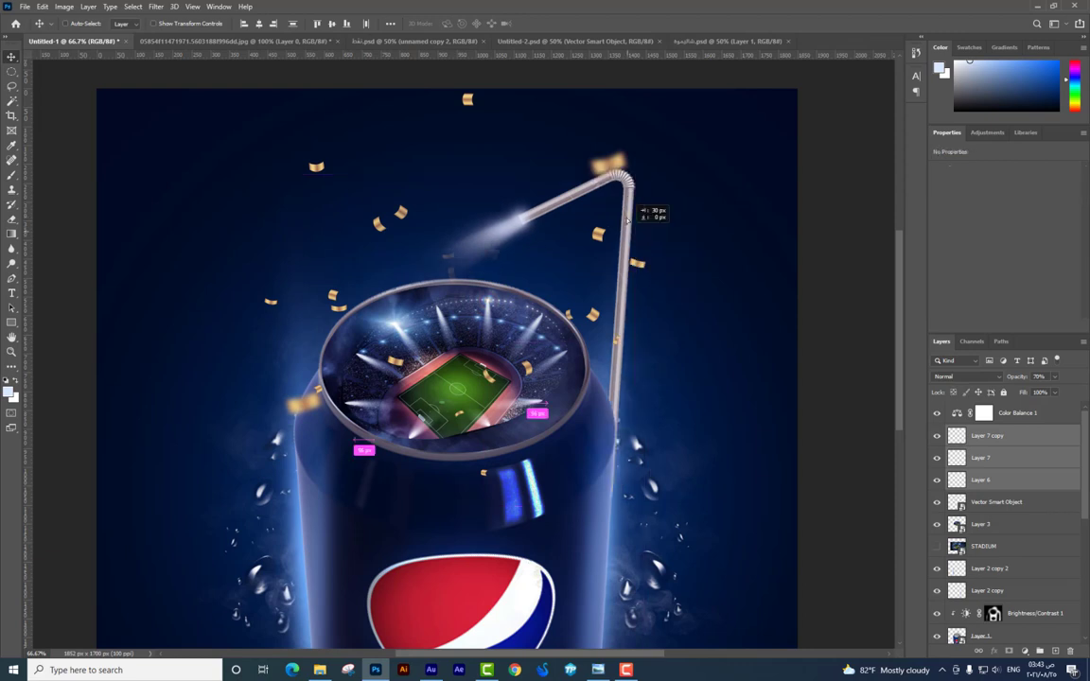
left_click_drag(621, 227, 612, 229)
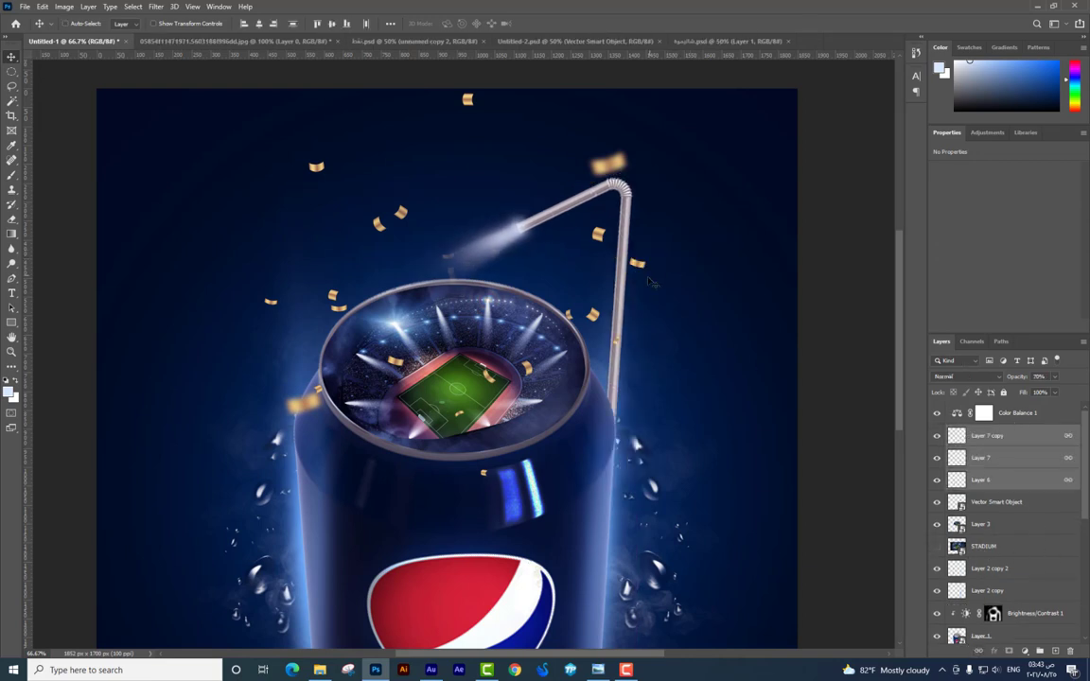
Duplicate the straw and glows, flip the copy horizontally, and place it left of the can
left_click_drag(640, 289, 452, 288)
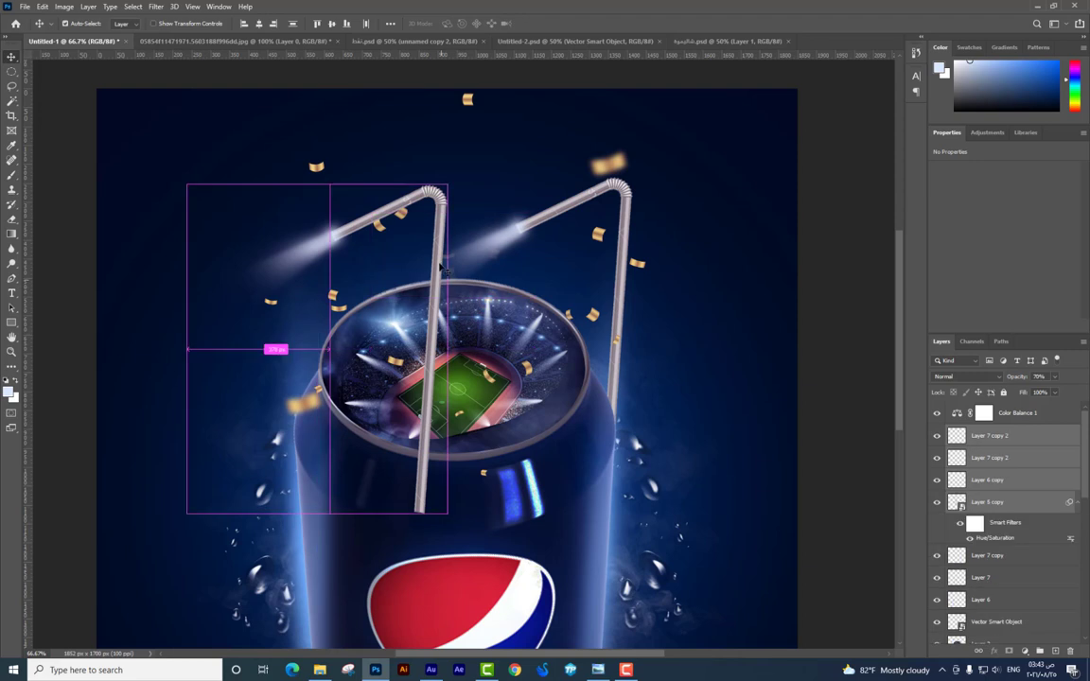
key("ctrl+t")
right_click(442, 272)
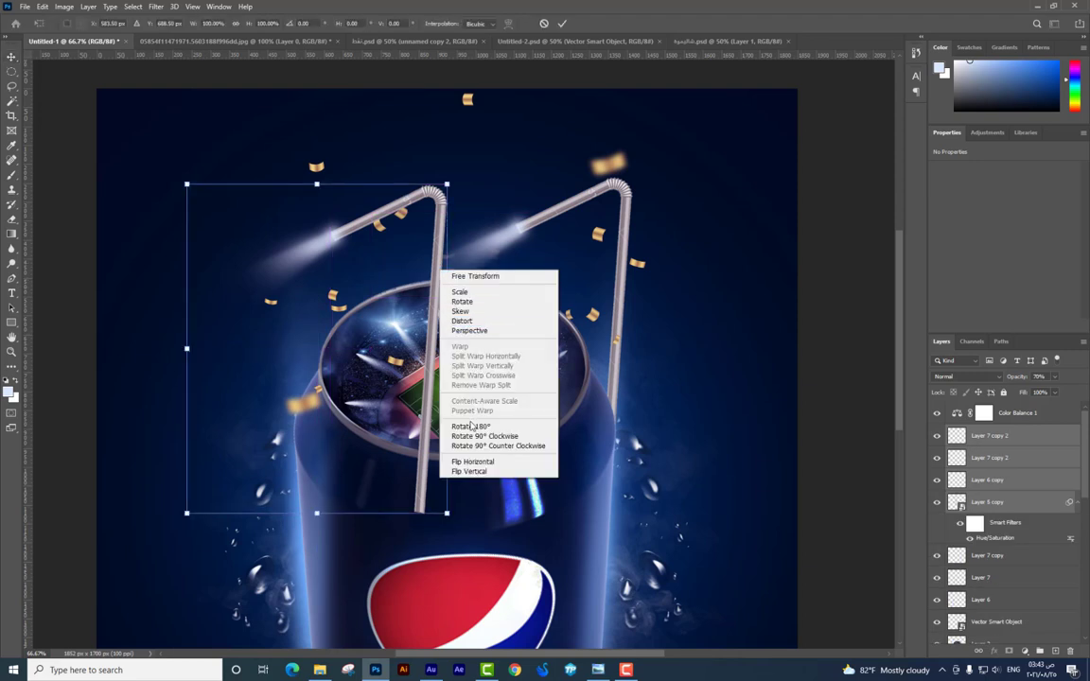
left_click(471, 428)
right_click(403, 370)
left_click(430, 571)
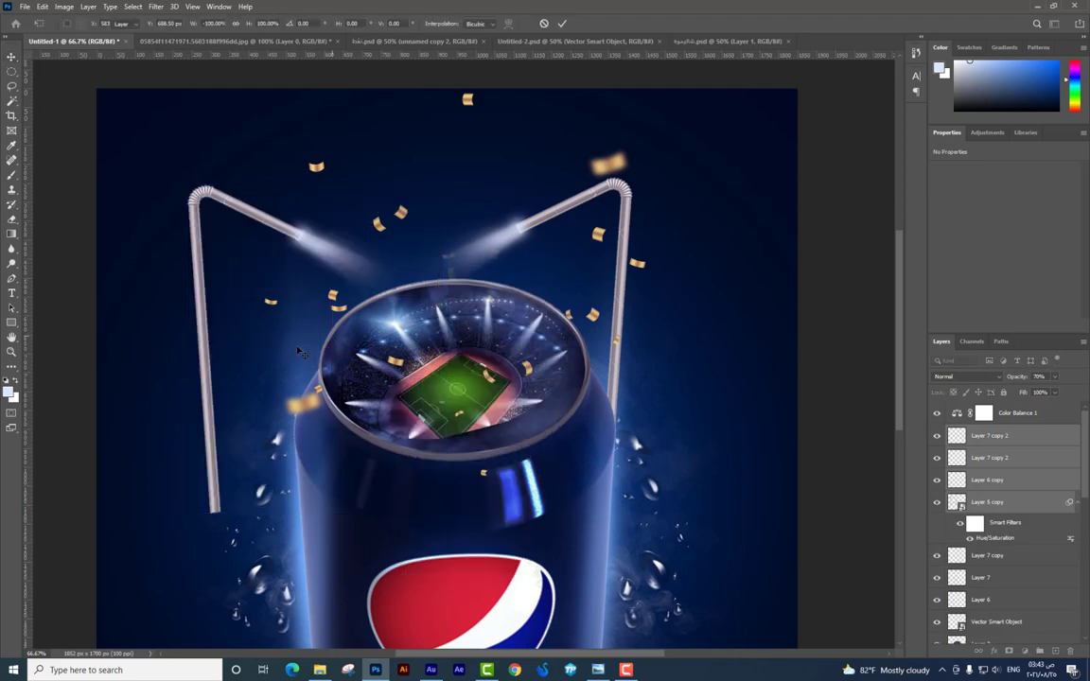
key("Return")
left_click_drag(298, 352, 386, 335)
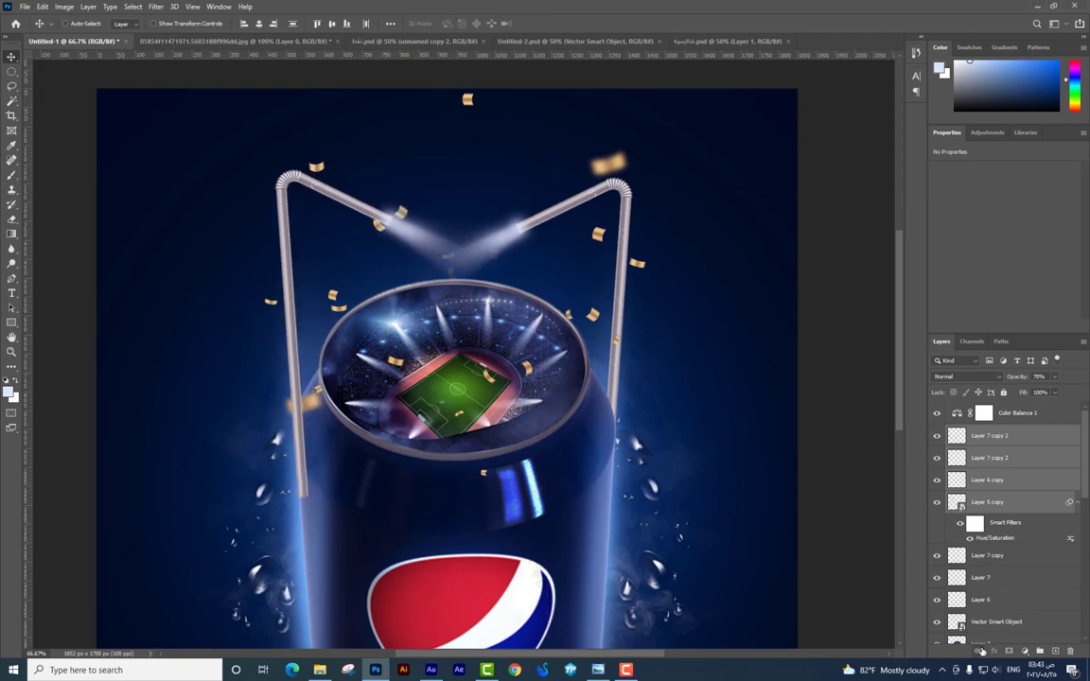
Move the Layer 5 copy straw lower in the layer stack
left_click(937, 435)
left_click(990, 503)
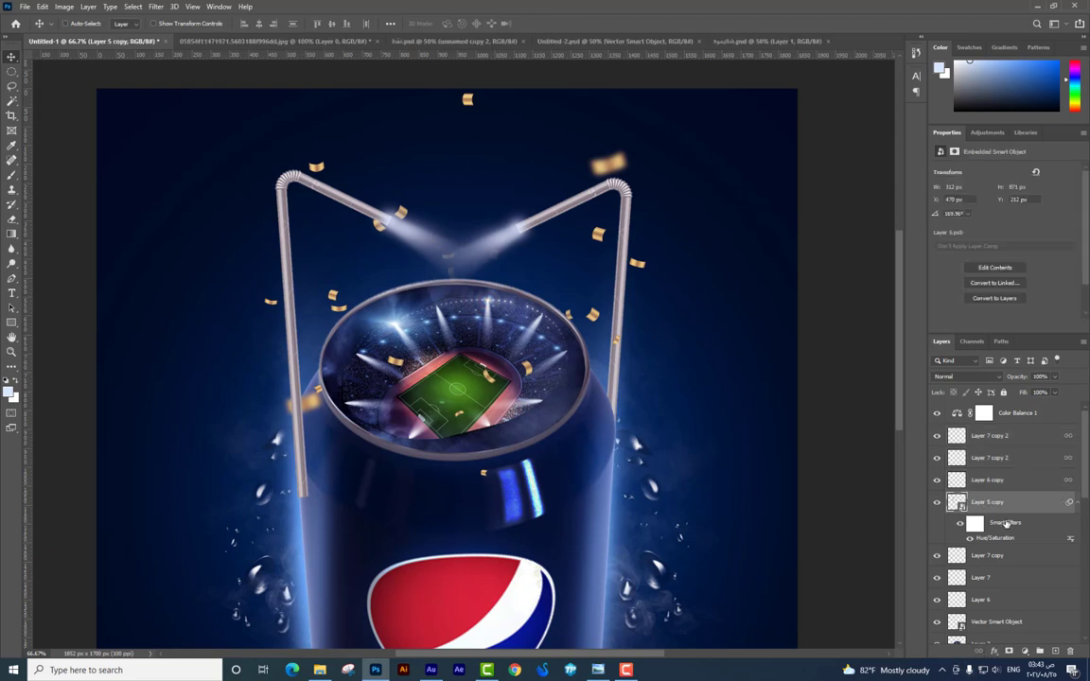
scroll(1003, 502, "down", 3)
left_click_drag(988, 446, 1002, 575)
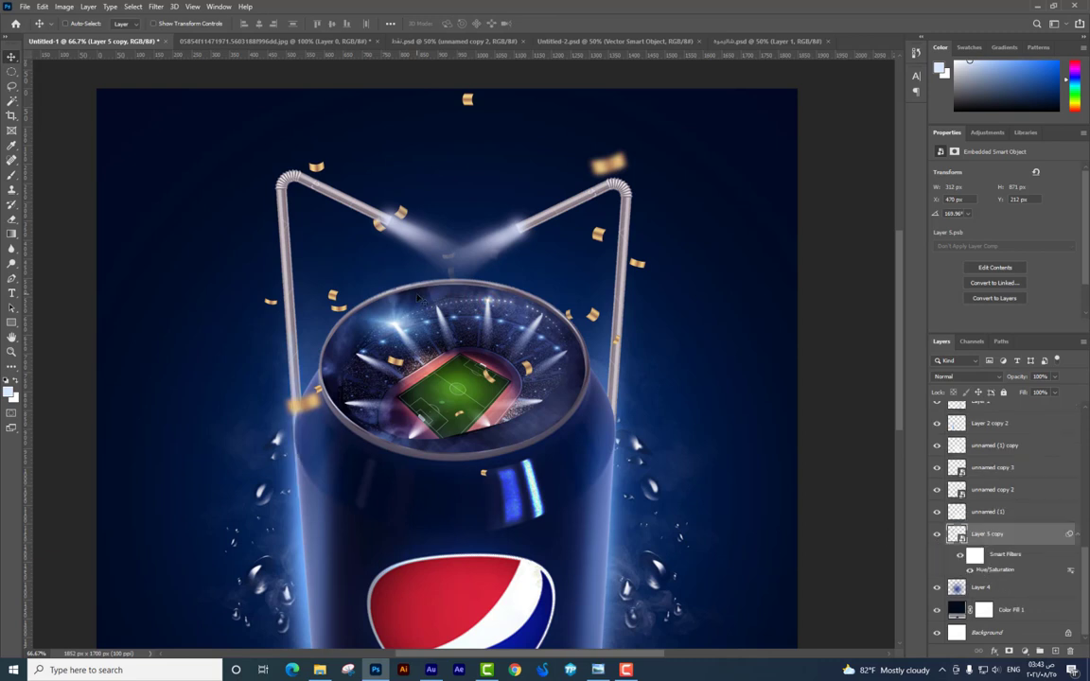
Nudge the right-hand straw (Layer 7 copy) slightly to the left
key("ctrl+minus")
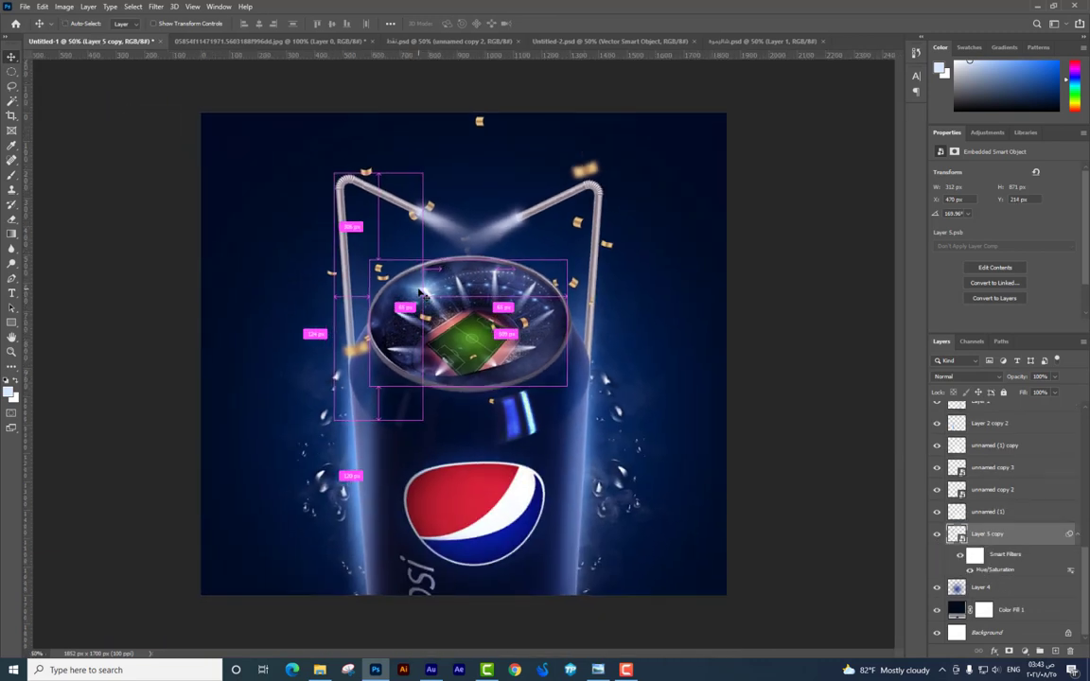
key("ctrl+minus")
key("ctrl+plus")
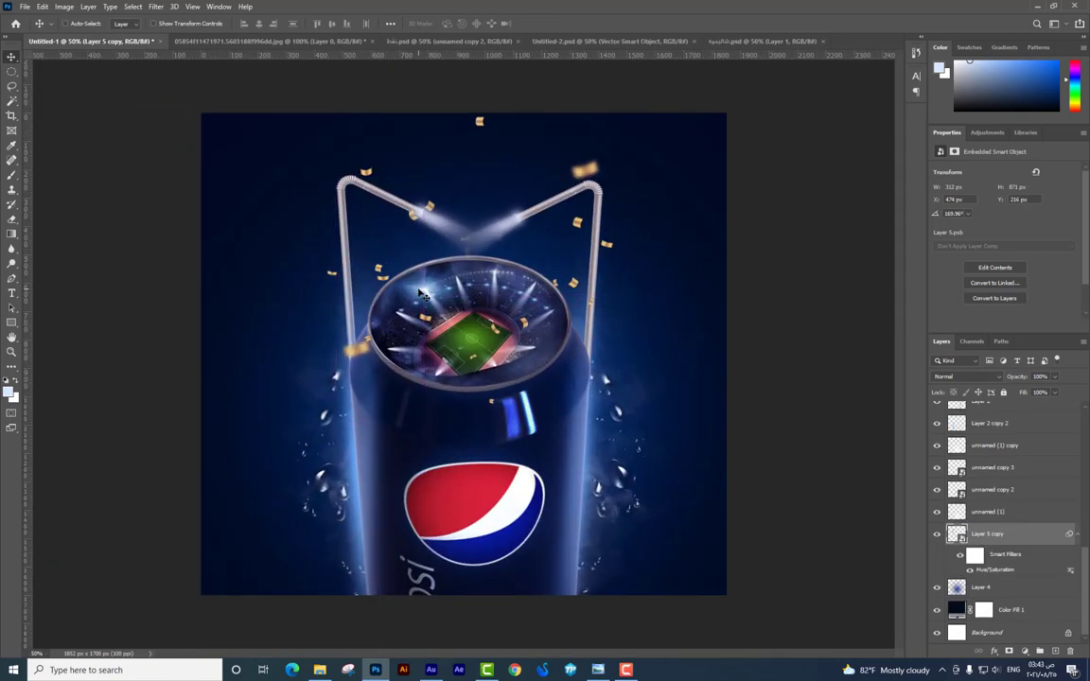
right_click(470, 236)
left_click(496, 251)
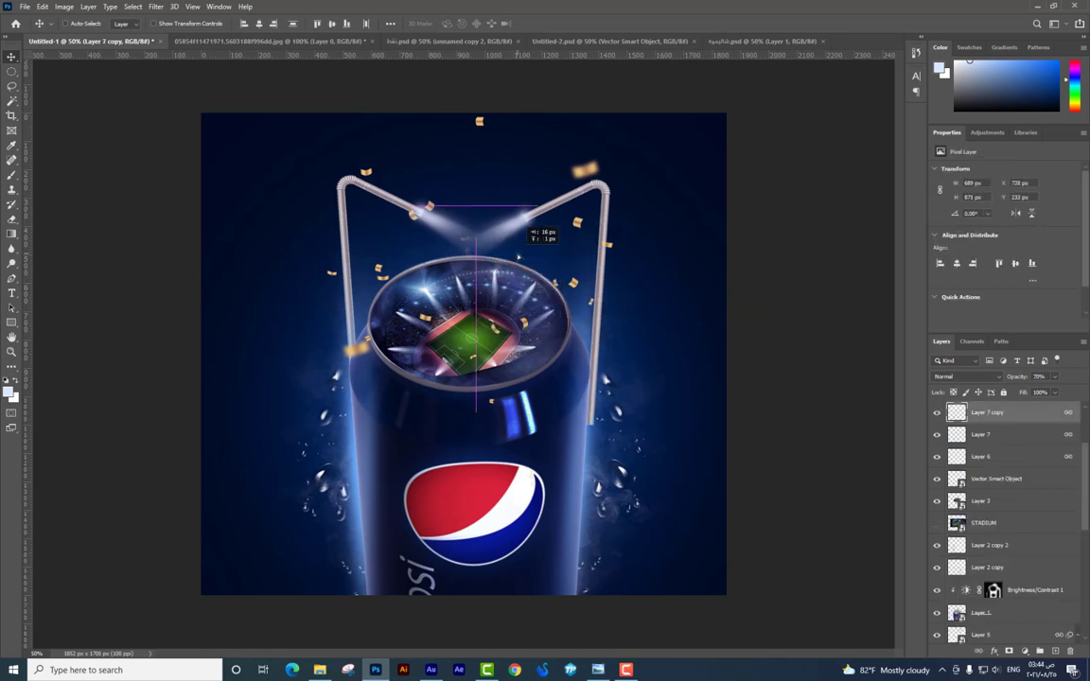
left_click_drag(560, 262, 548, 262)
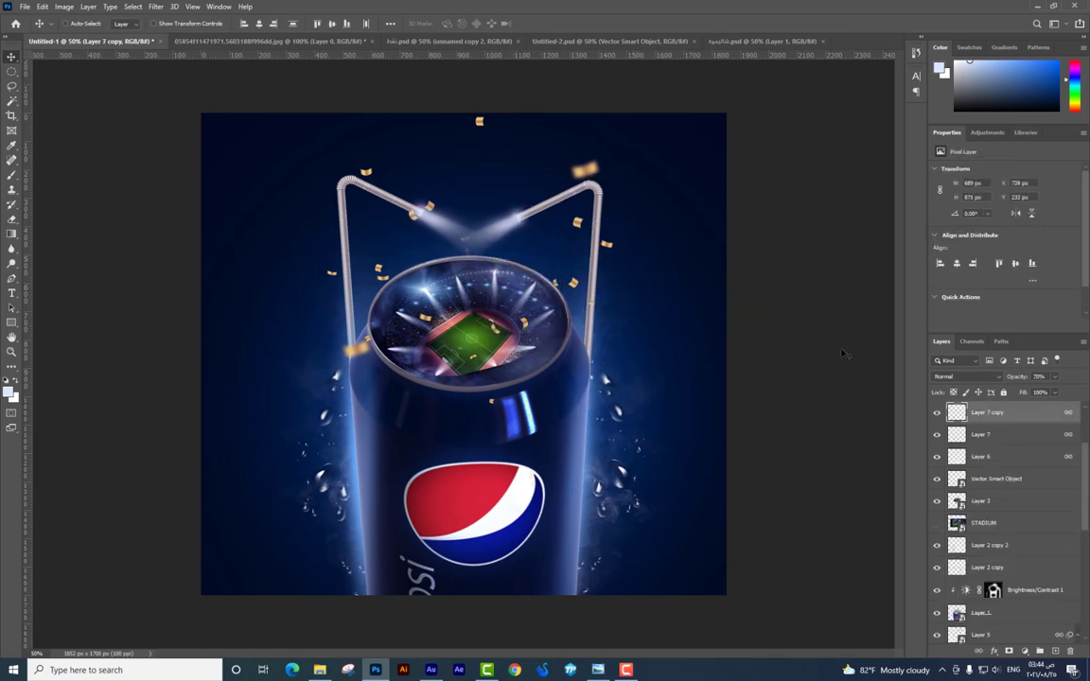
scroll(1015, 492, "up", 2)
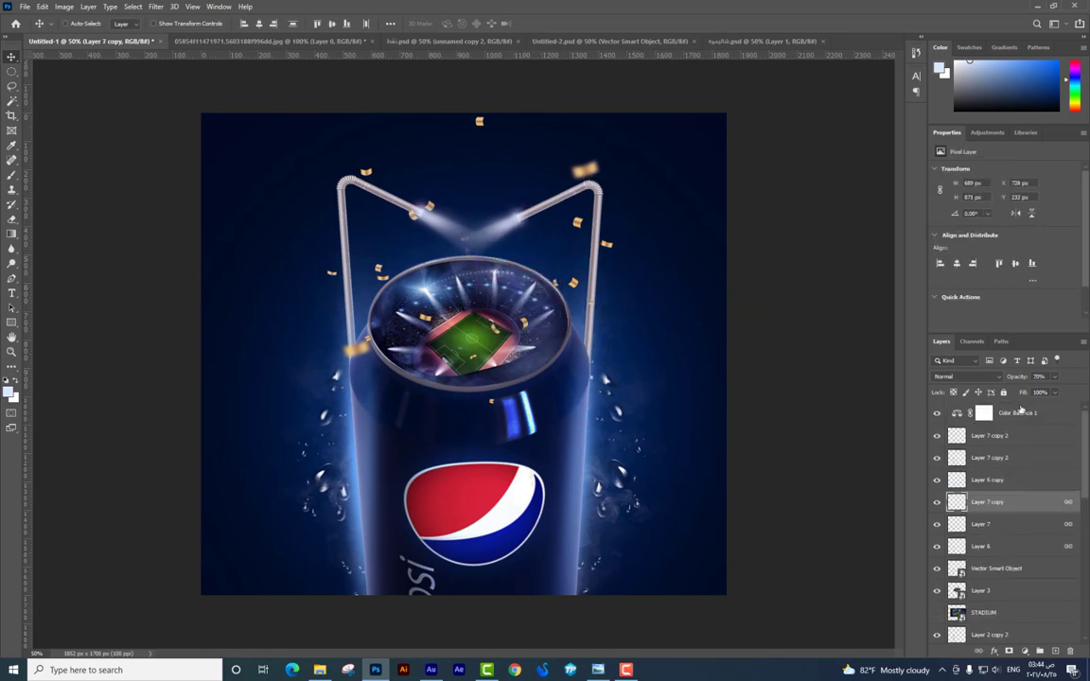
Add a Hue/Saturation adjustment above Color Balance 1 with hue -7, then target Layer 4
left_click(1019, 412)
left_click(1025, 652)
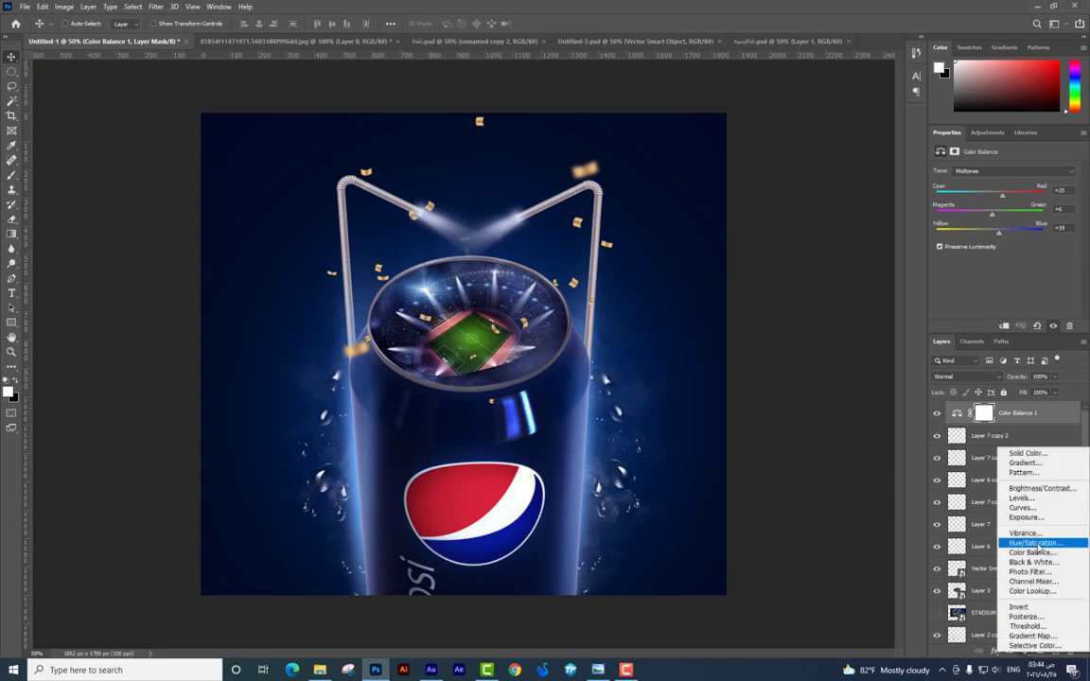
left_click(1034, 543)
left_click_drag(1006, 215, 1004, 216)
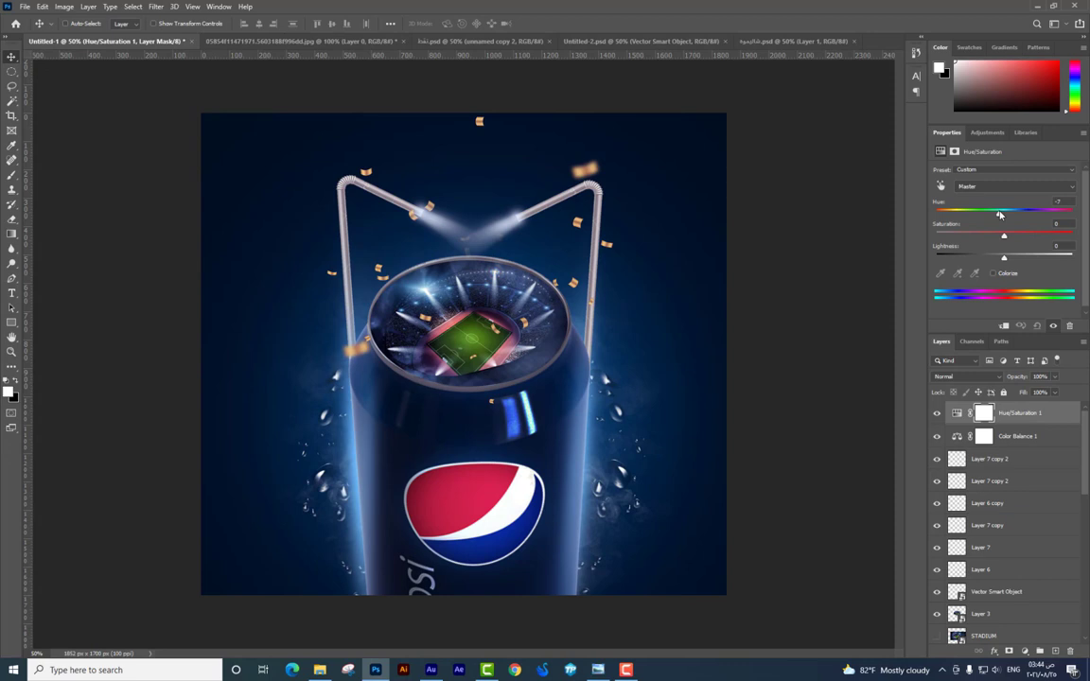
scroll(1036, 485, "down", 5)
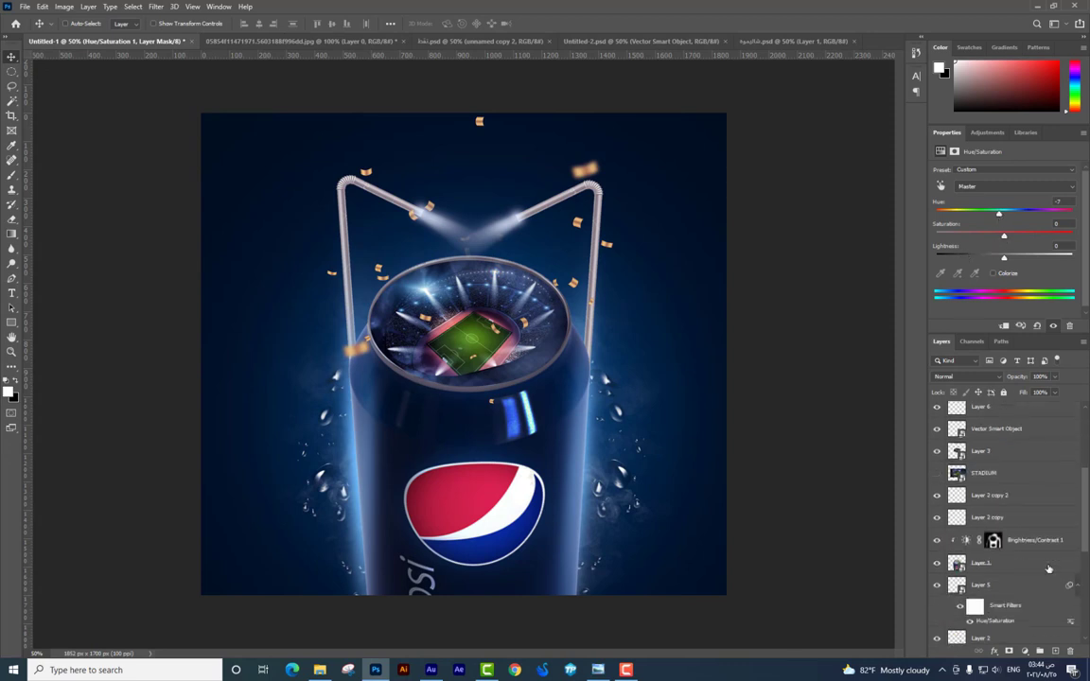
scroll(1031, 530, "down", 3)
scroll(1027, 568, "down", 2)
left_click(1013, 588)
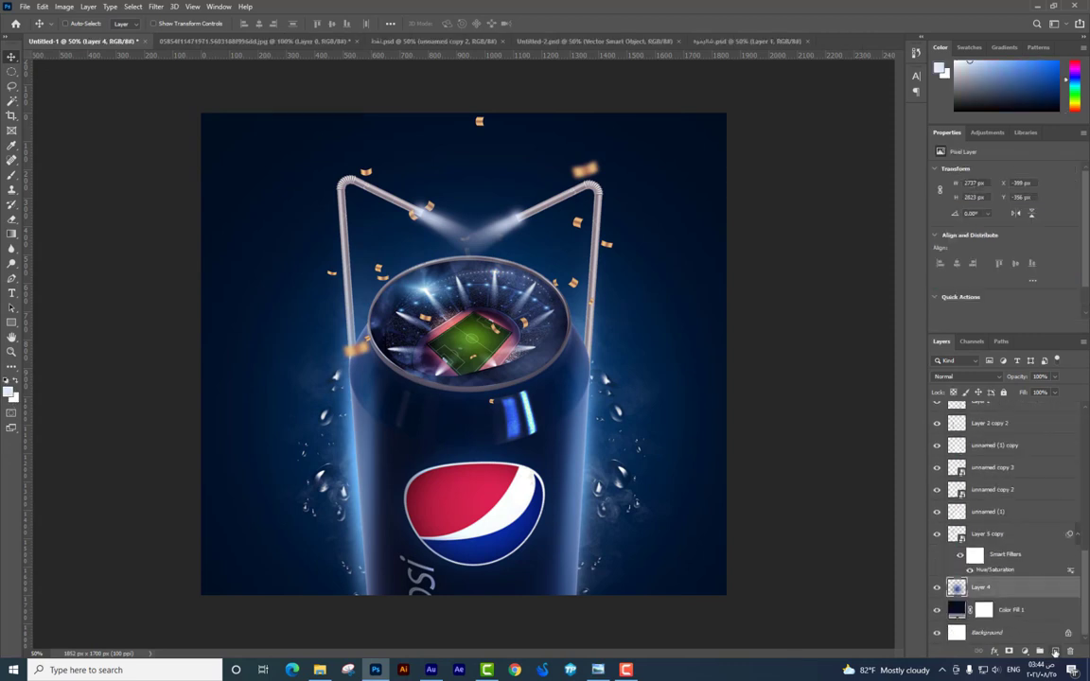
On a new layer above Layer 4, paint a soft light-blue dot beside the can top
left_click(1055, 652)
left_click(11, 176)
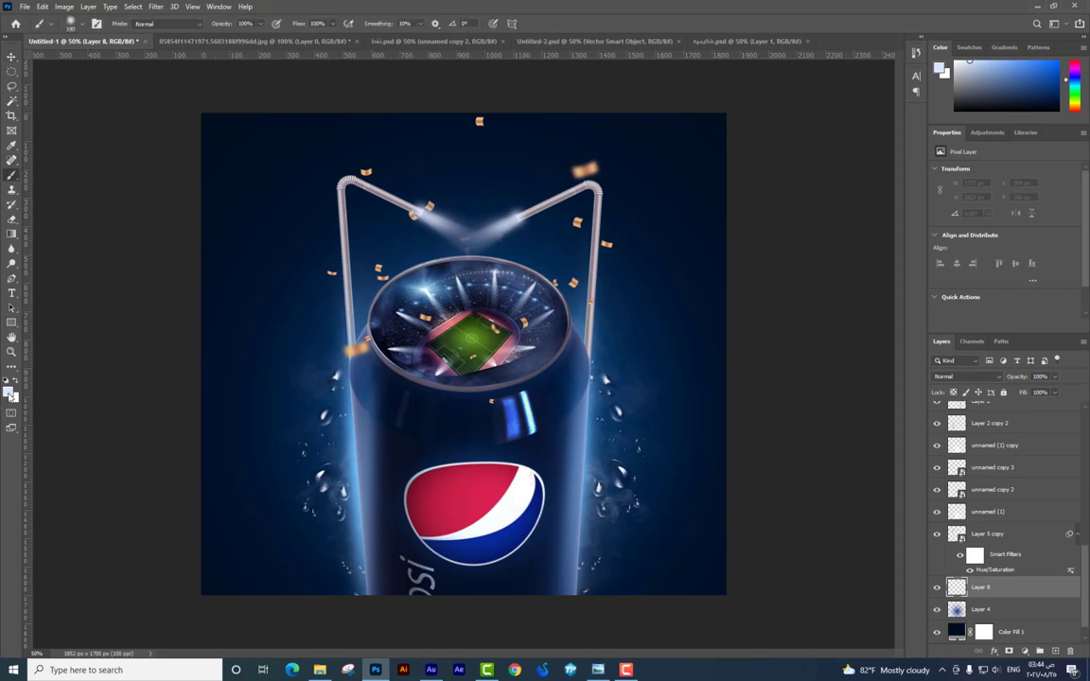
left_click(11, 393)
left_click(495, 235)
key("Return")
key("b")
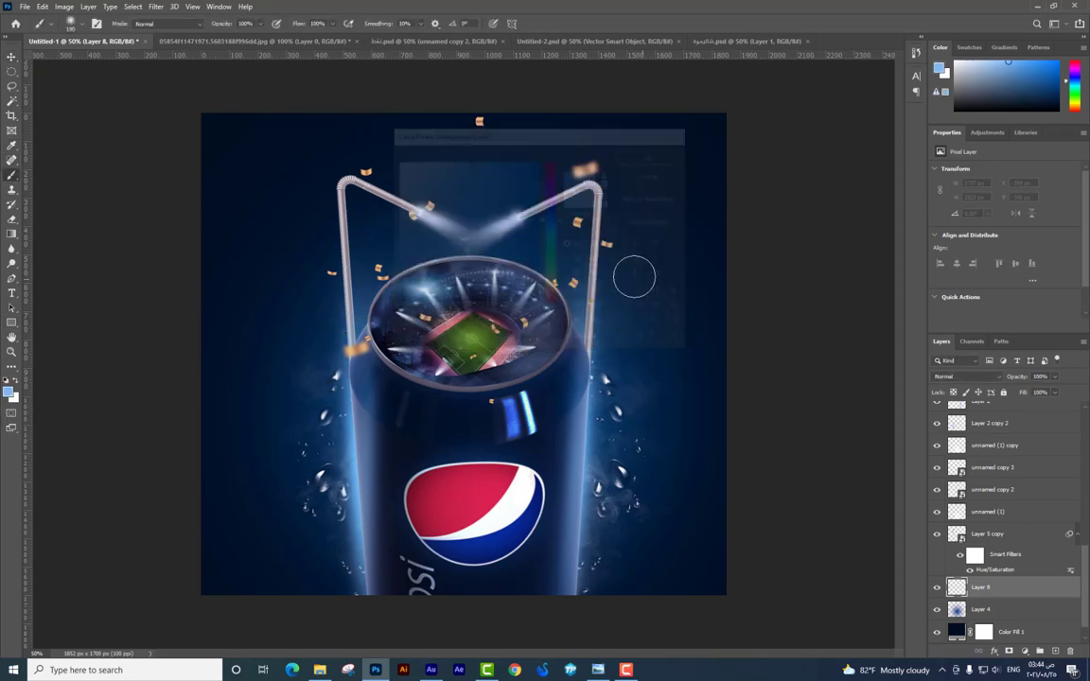
right_click(633, 274)
key("Return")
left_click(571, 265)
Enlarge the blue dot into a large glow behind the can and add another empty layer
key("ctrl+t")
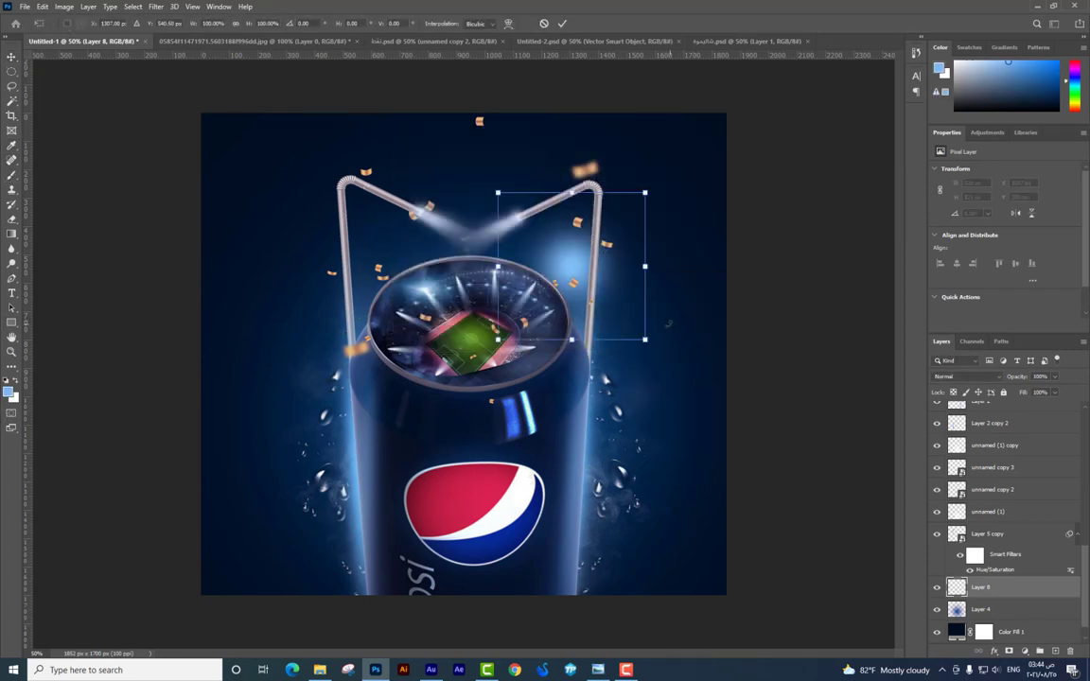
left_click_drag(645, 339, 762, 417)
left_click_drag(748, 303, 663, 438)
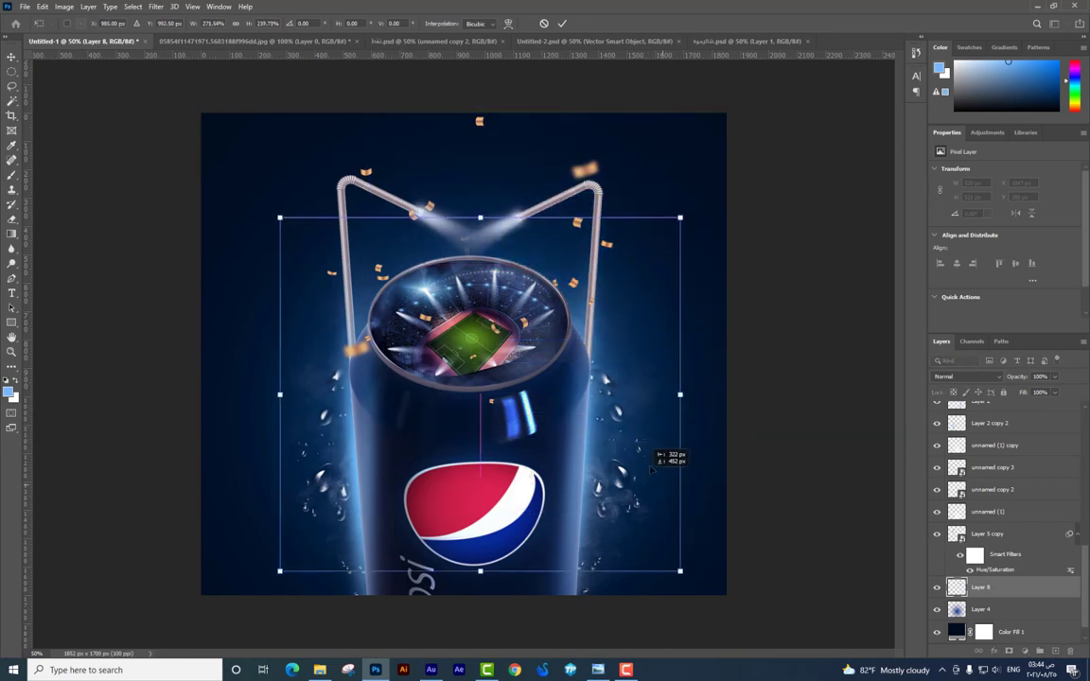
left_click_drag(679, 218, 785, 142)
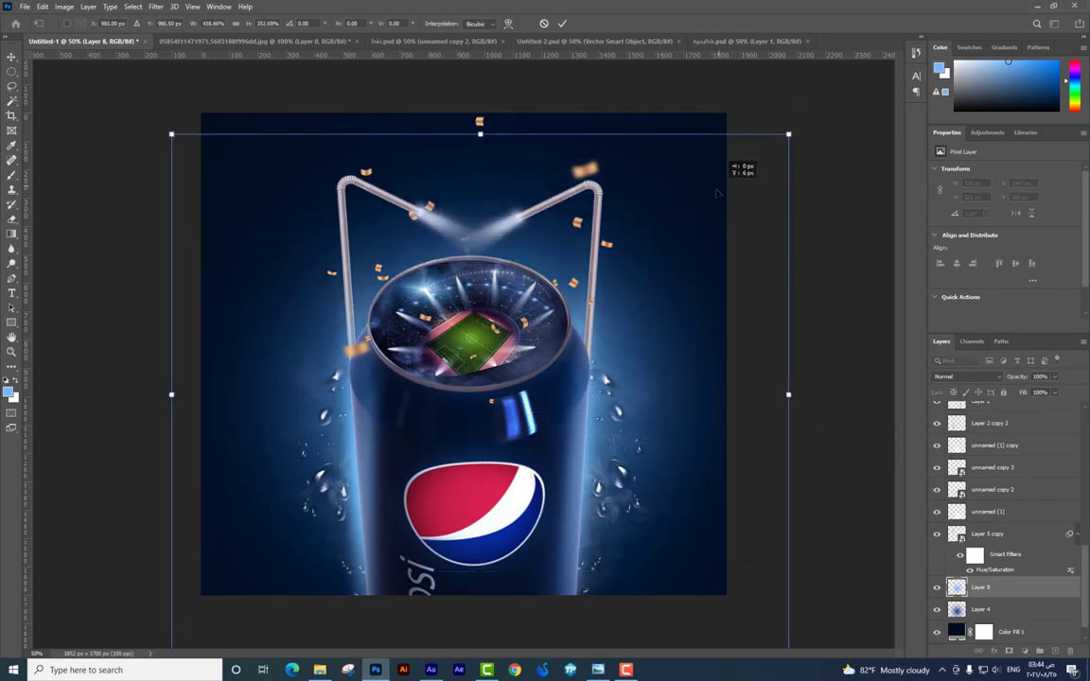
left_click_drag(729, 170, 715, 194)
key("Return")
key("b")
key("ctrl+plus")
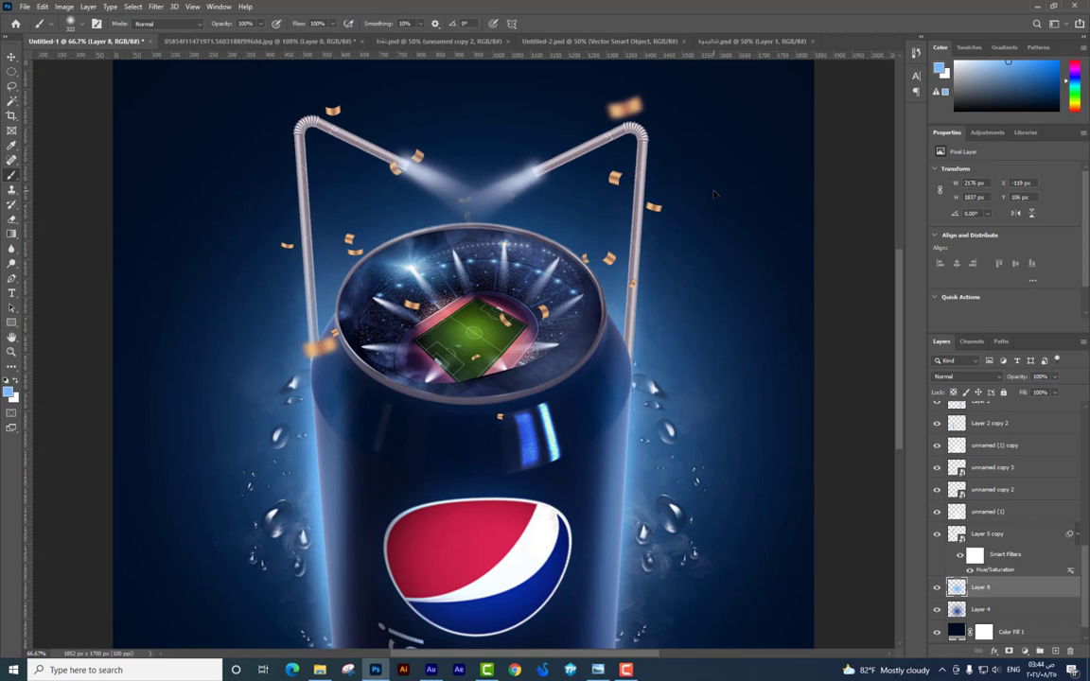
key("ctrl+minus")
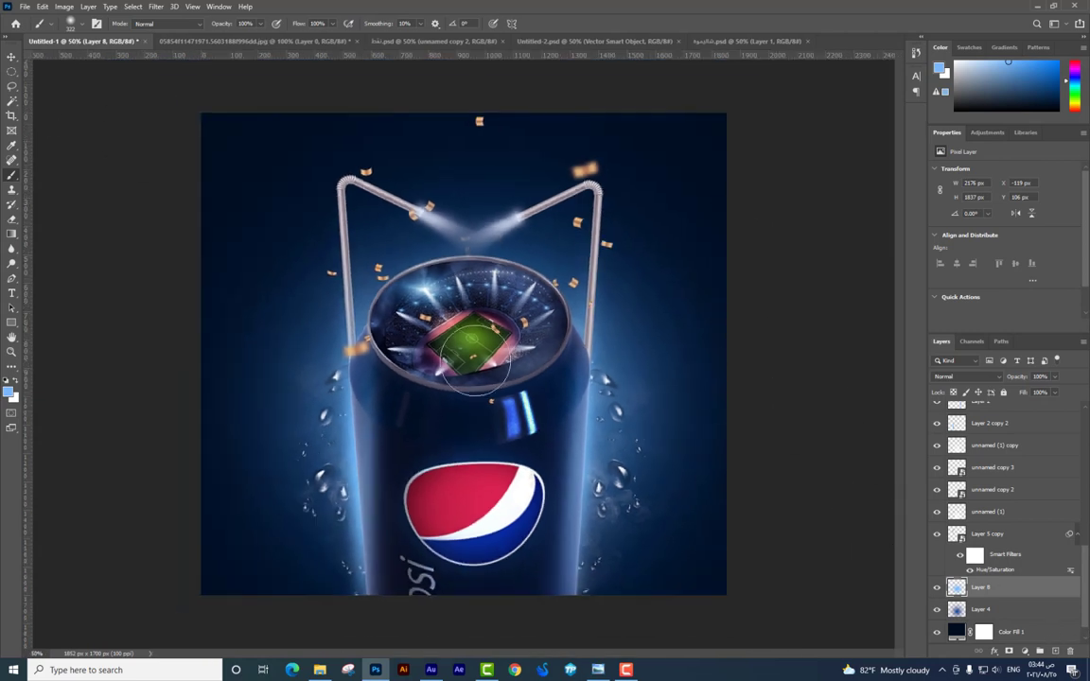
left_click(1056, 651)
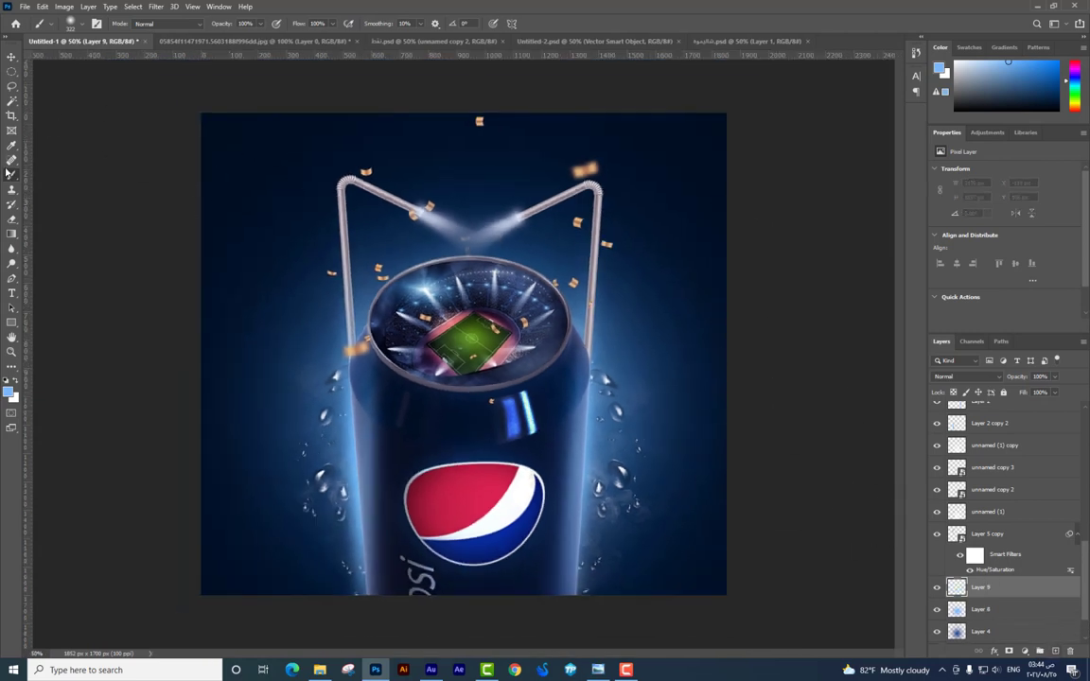
Choose a brush from the Free Smoke set and reduce its size
right_click(556, 385)
scroll(643, 501, "up", 1)
scroll(629, 507, "up", 1)
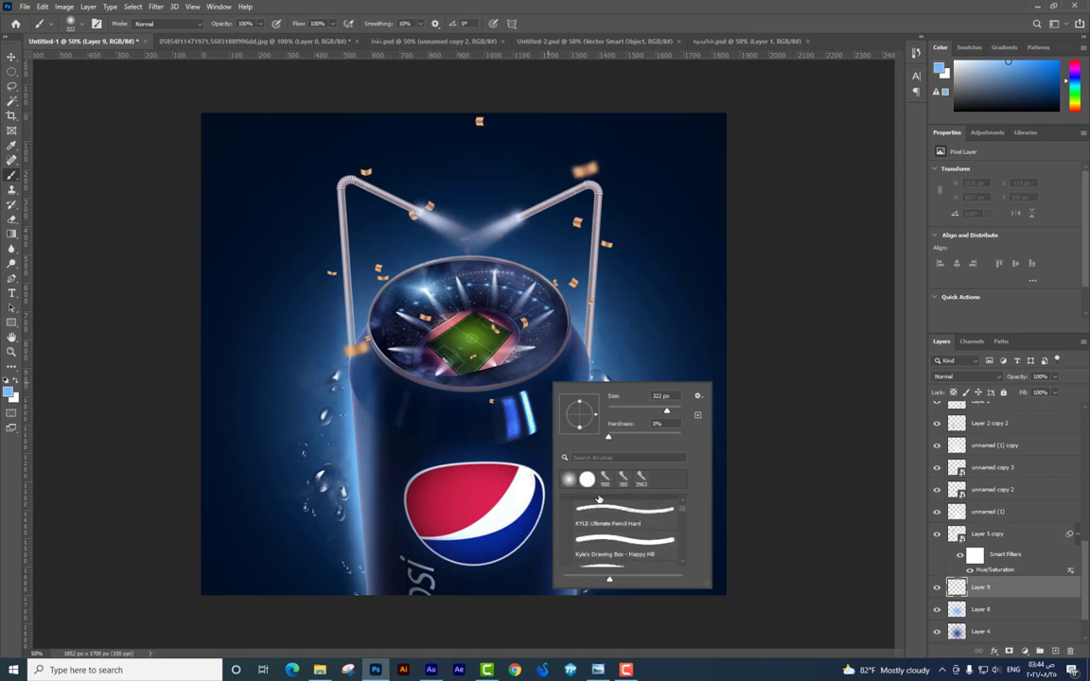
scroll(615, 509, "up", 1)
left_click(564, 519)
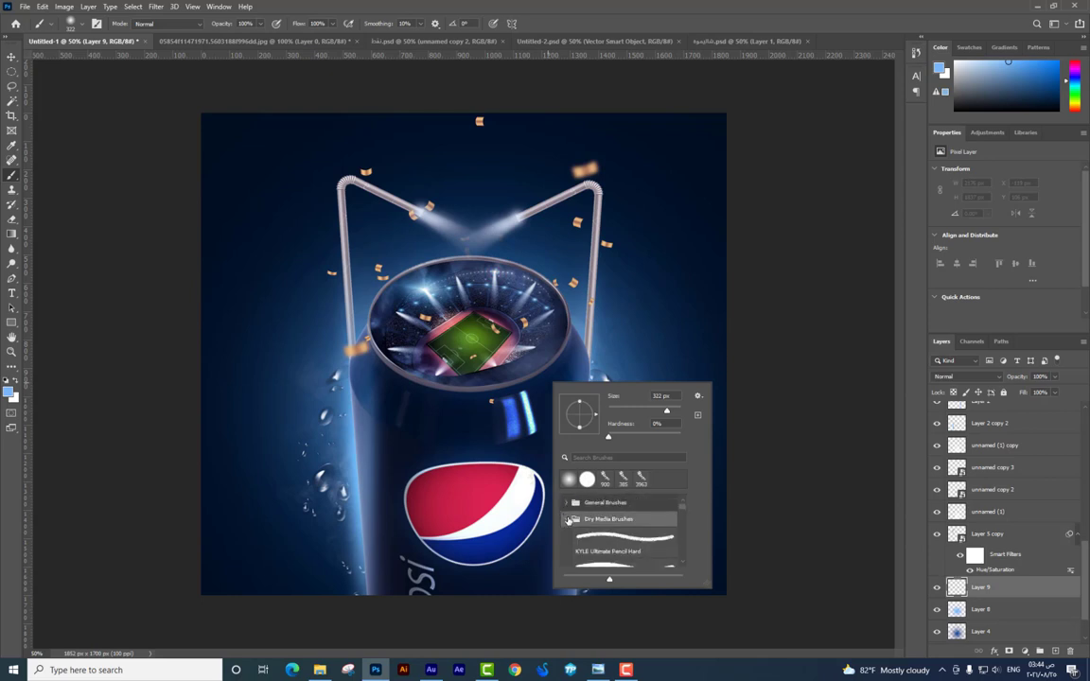
scroll(578, 526, "down", 1)
scroll(586, 530, "down", 1)
scroll(595, 534, "down", 1)
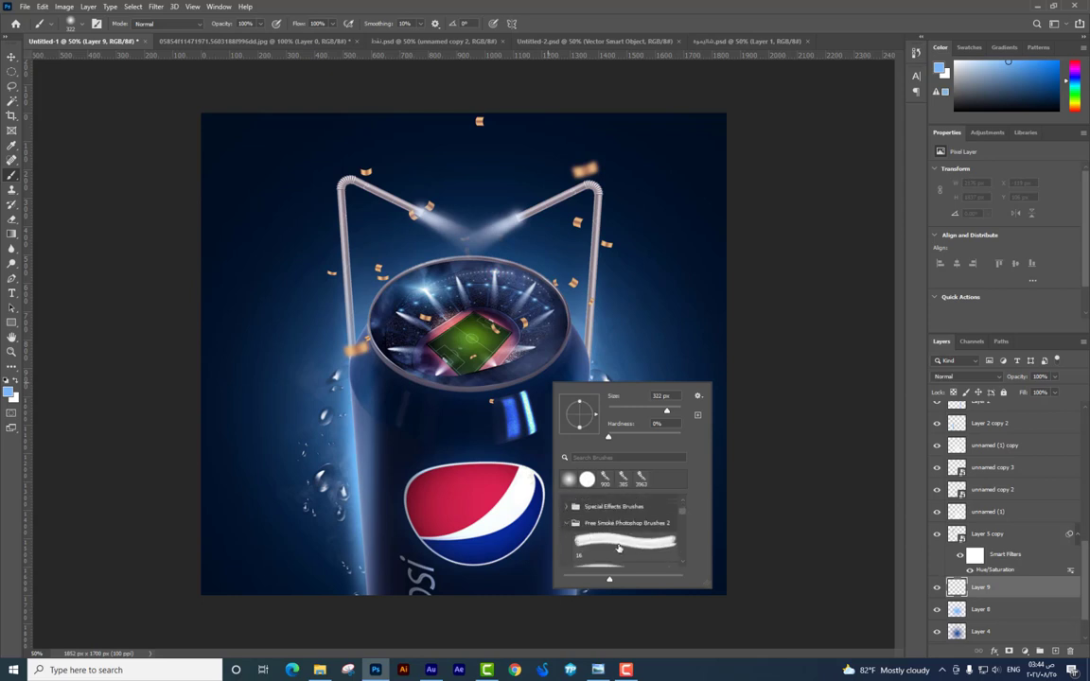
left_click(621, 549)
right_click(514, 374)
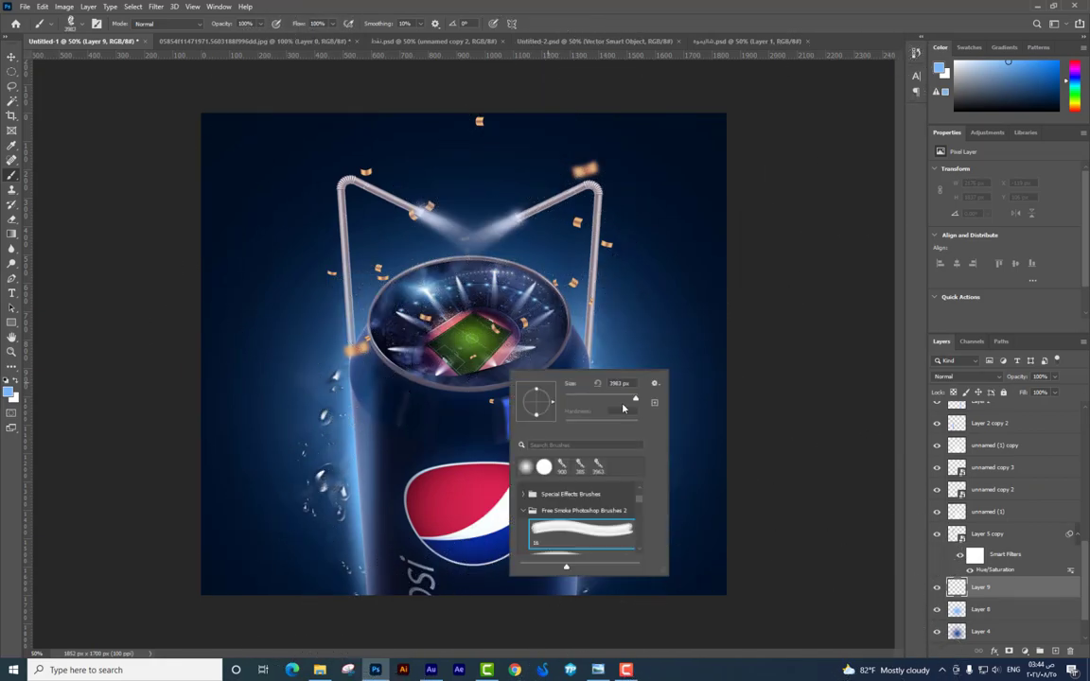
left_click(623, 398)
right_click(533, 243)
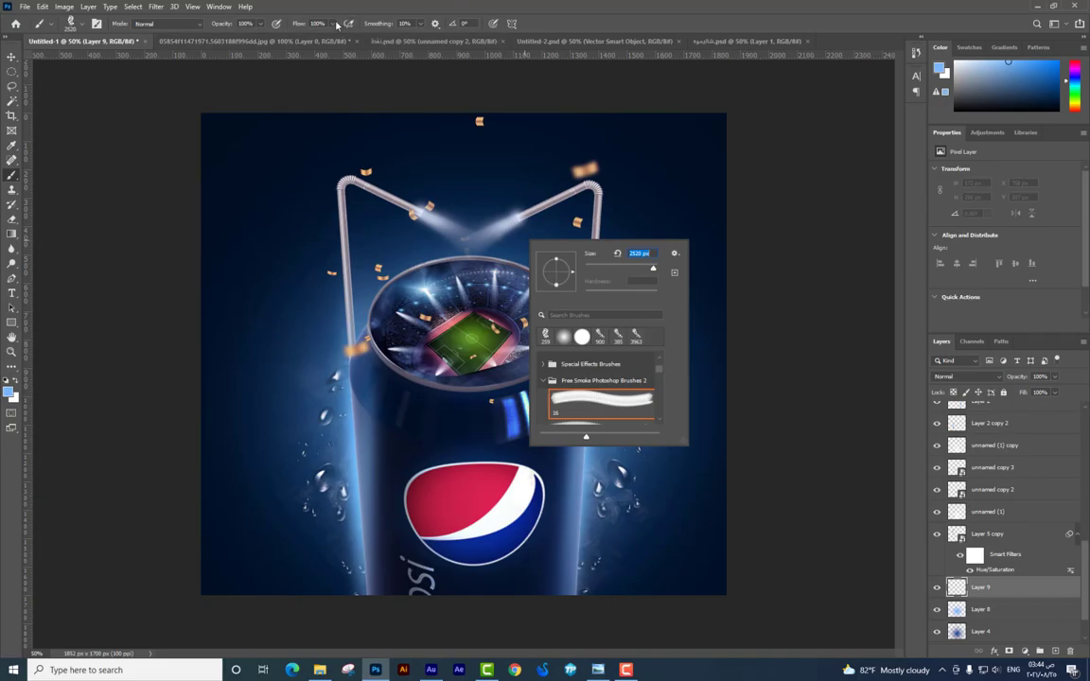
key("Return")
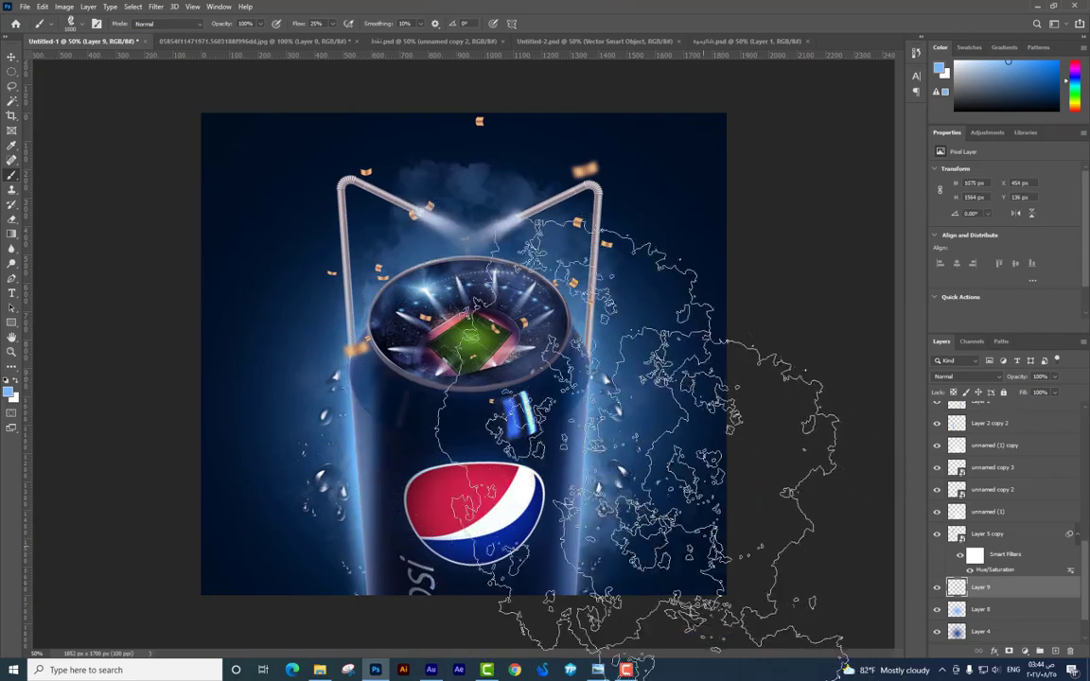
Switch to Free Smoke brush 37, enlarge it, and paint bluish smoke over and beside the can on Layer 9
right_click(600, 523)
scroll(600, 524, "down", 1)
left_click(576, 540)
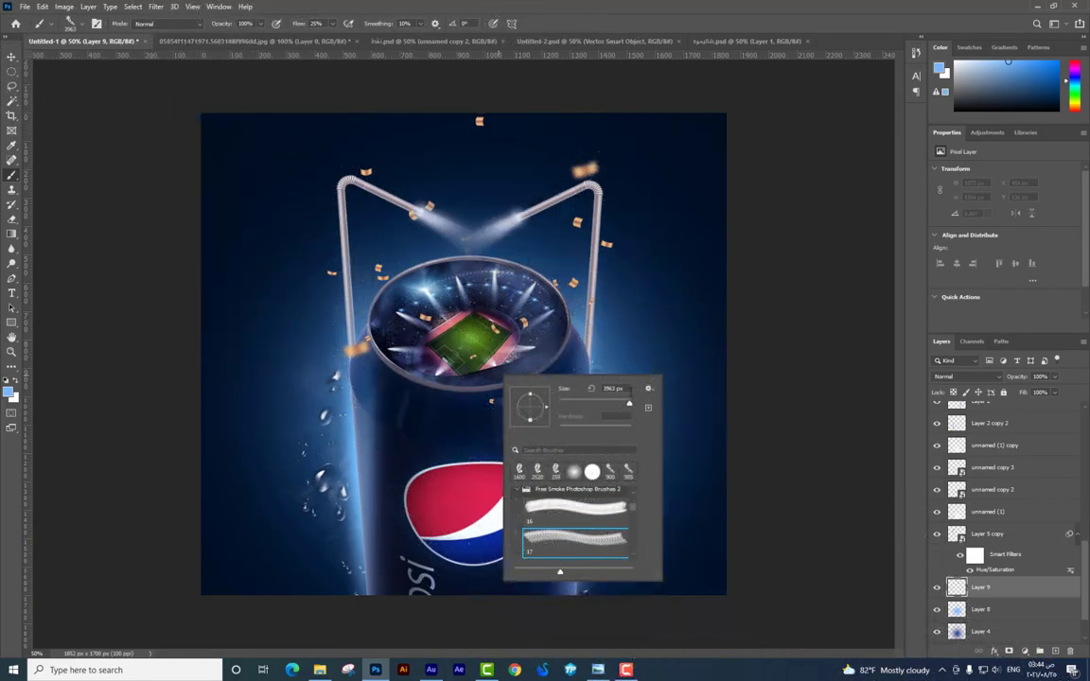
left_click(620, 405)
key("Return")
right_click(698, 376)
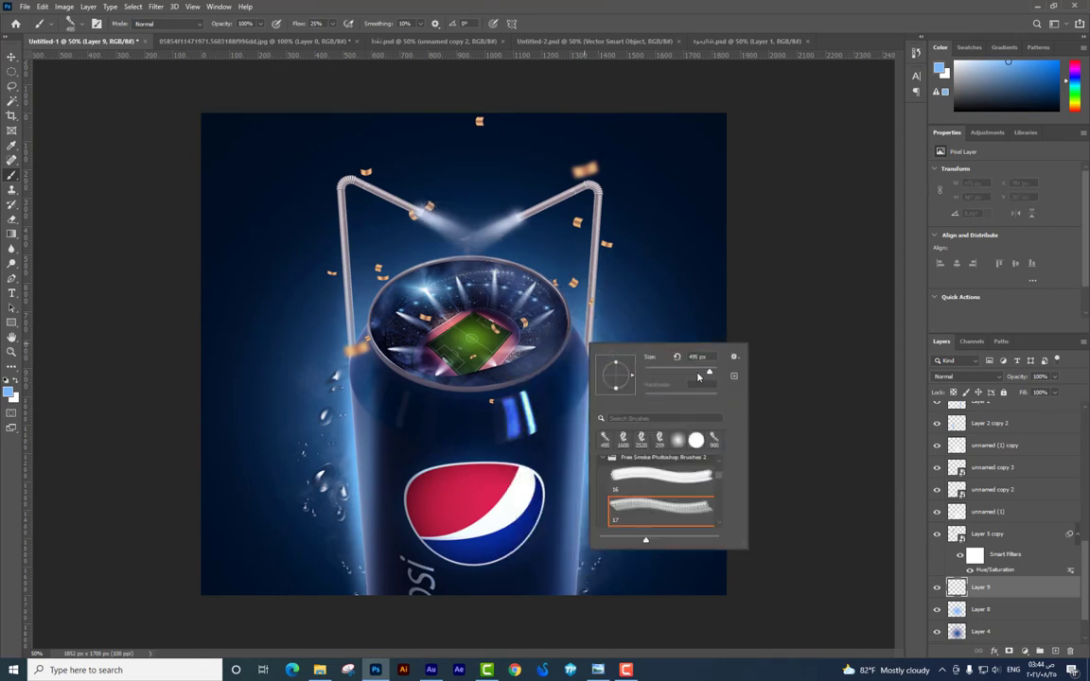
left_click_drag(711, 372, 717, 372)
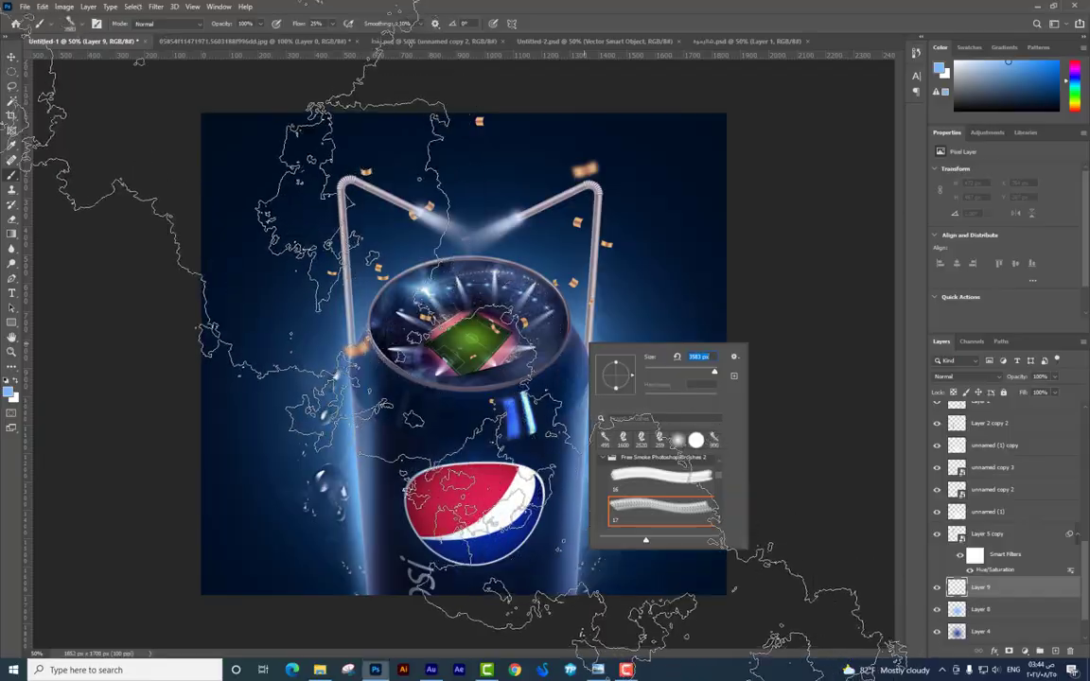
key("Return")
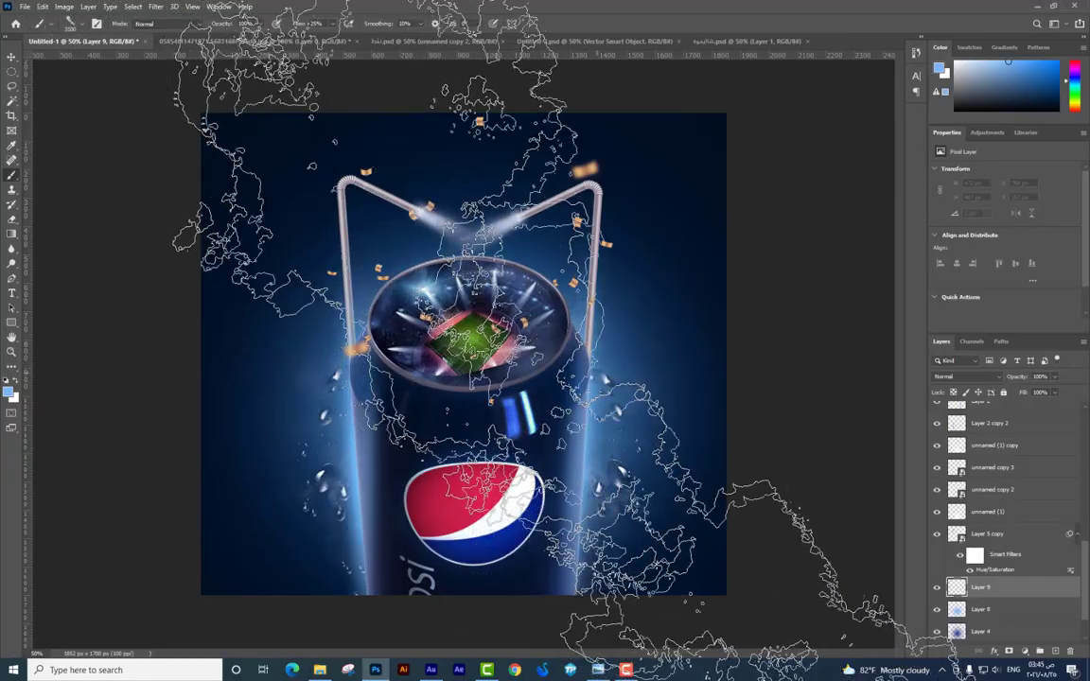
left_click_drag(565, 388, 787, 584)
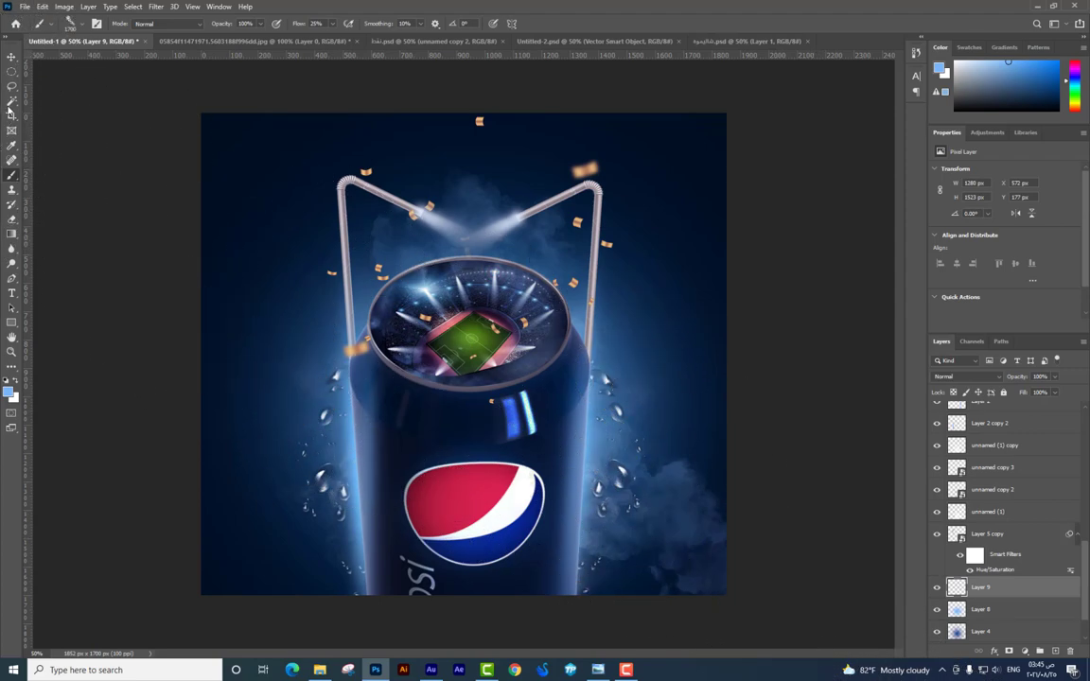
Raise the Layer 9 smoke, rotate it about 22° clockwise, and erase its lower-right patch
left_click(11, 57)
left_click_drag(558, 276, 562, 243)
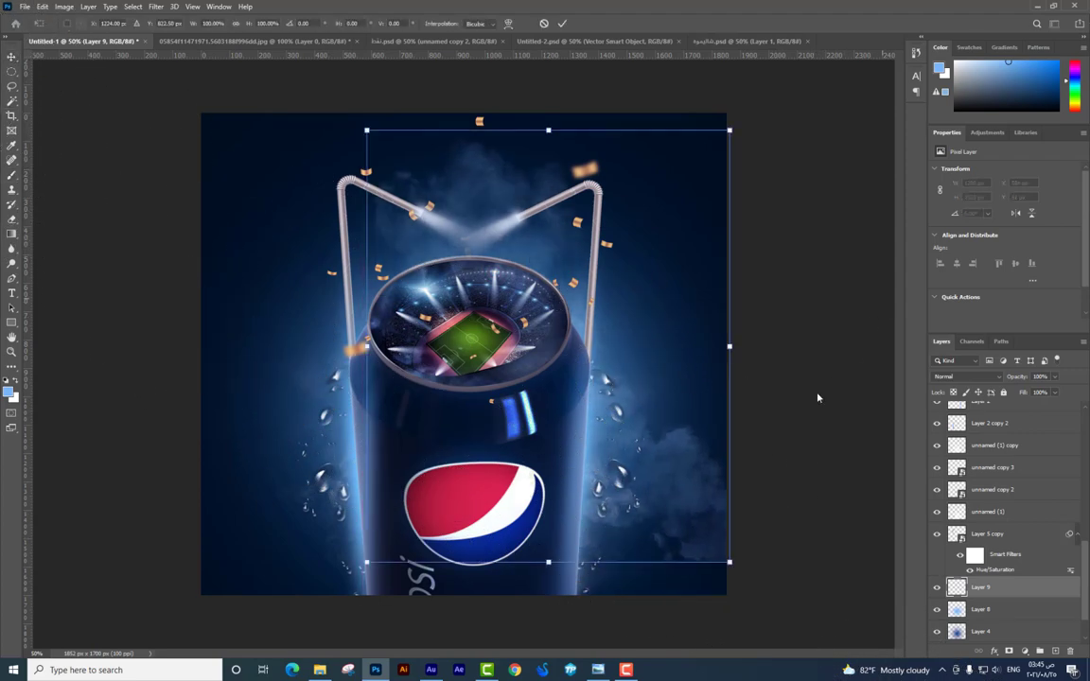
key("ctrl+t")
left_click_drag(767, 333, 592, 352)
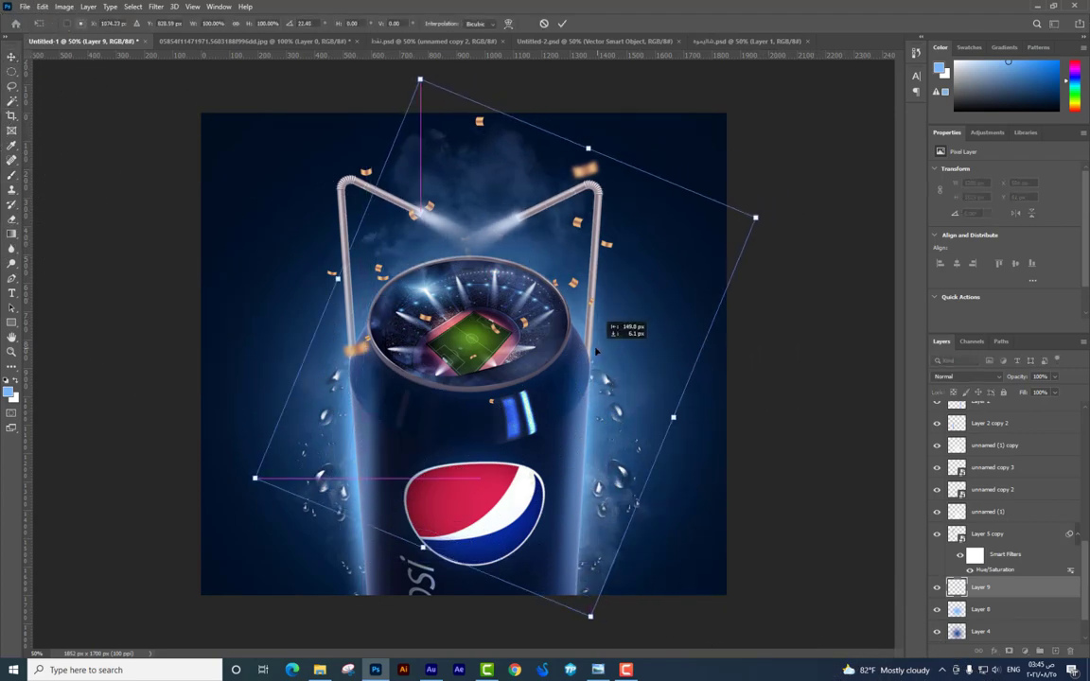
key("Return")
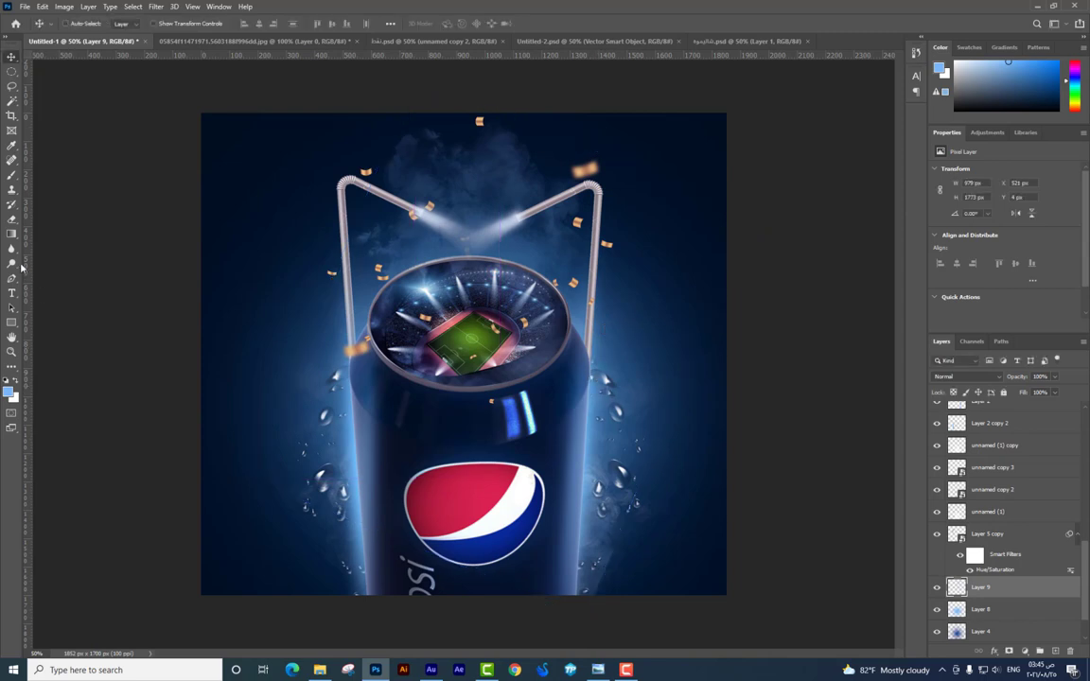
key("b")
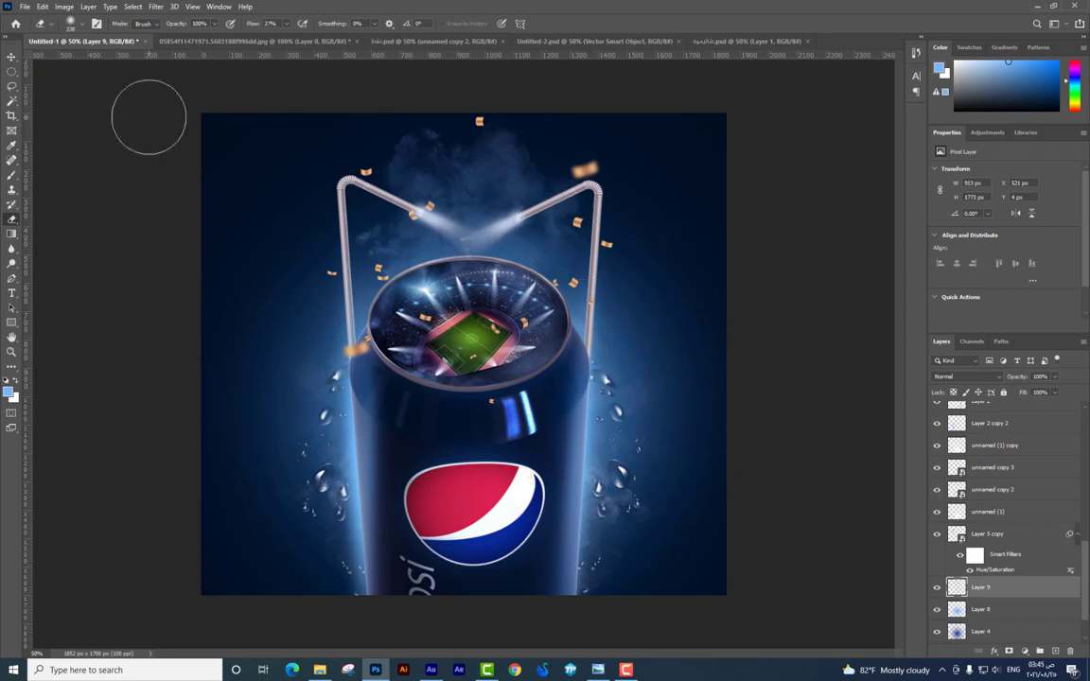
left_click(11, 58)
scroll(1032, 481, "up", 3)
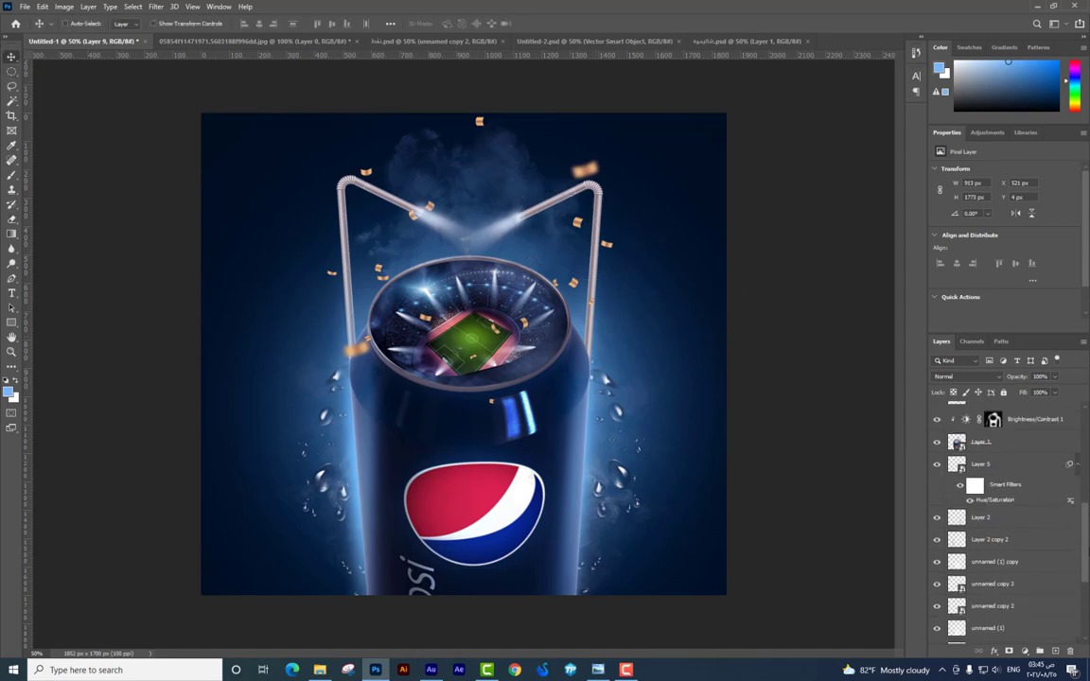
left_click_drag(1086, 539, 889, 413)
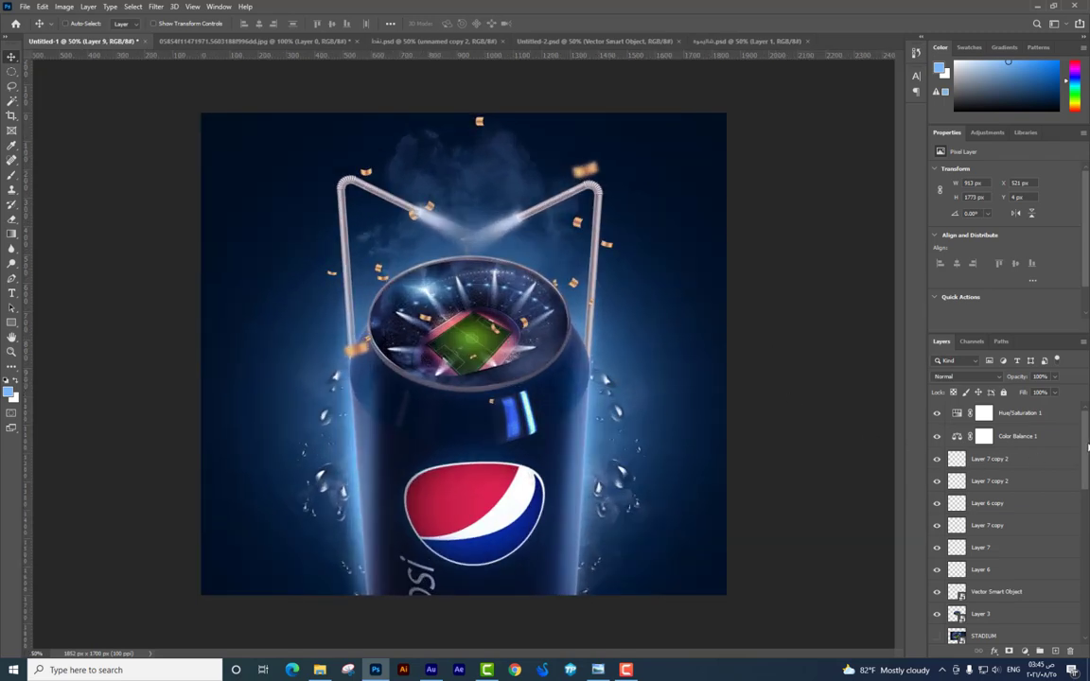
left_click(1044, 412)
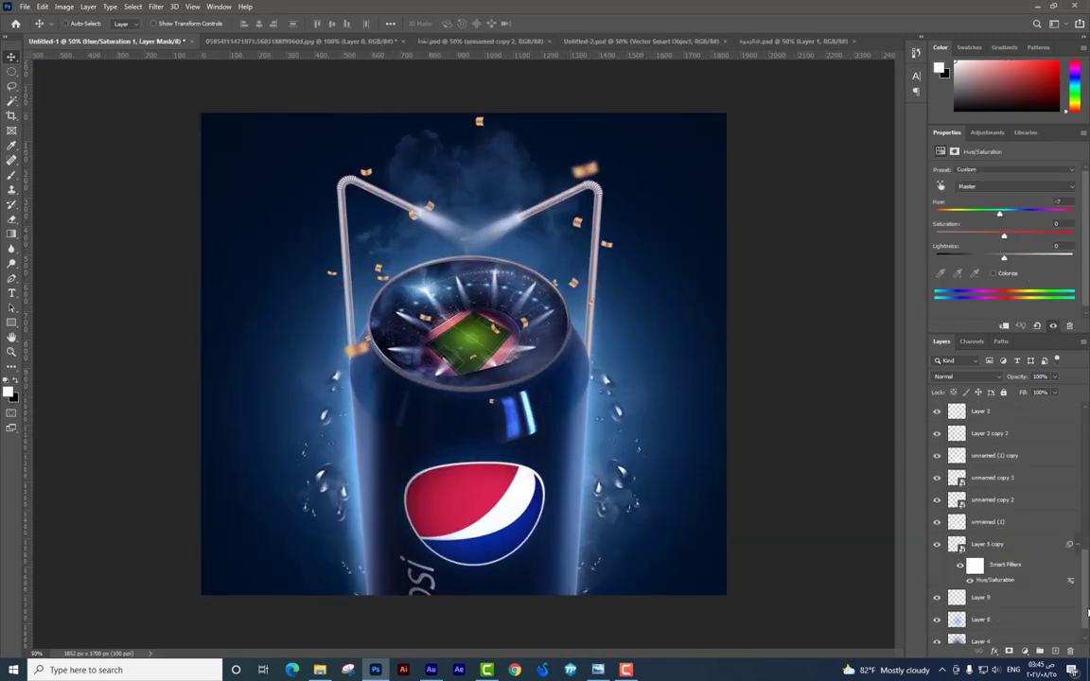
left_click_drag(1084, 447, 623, 486)
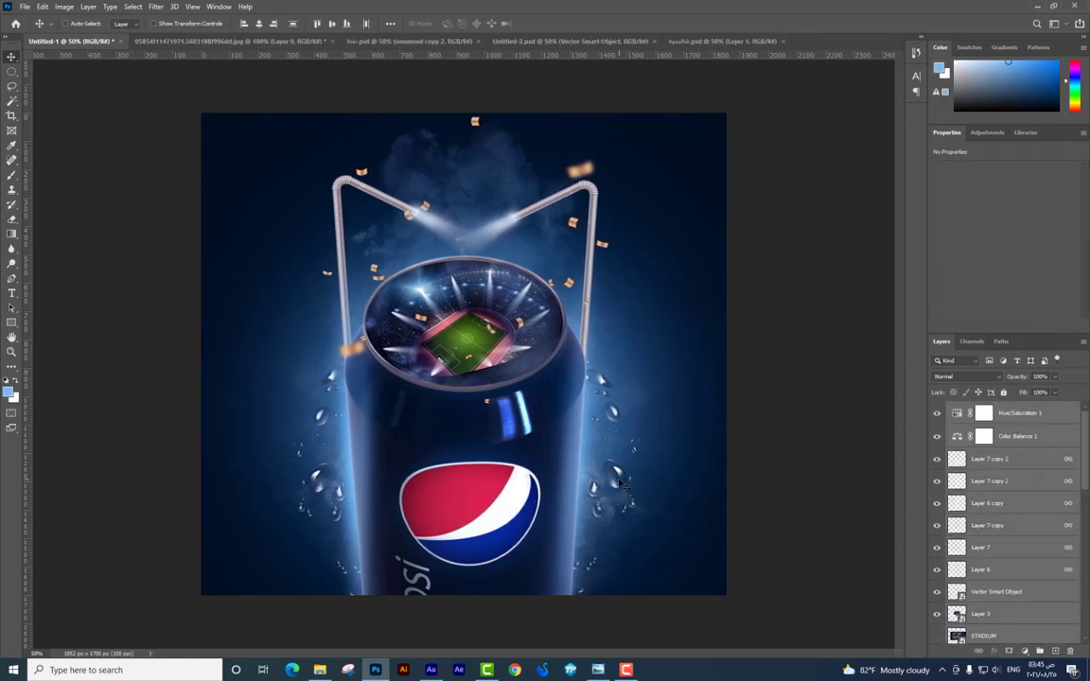
key("ctrl+plus")
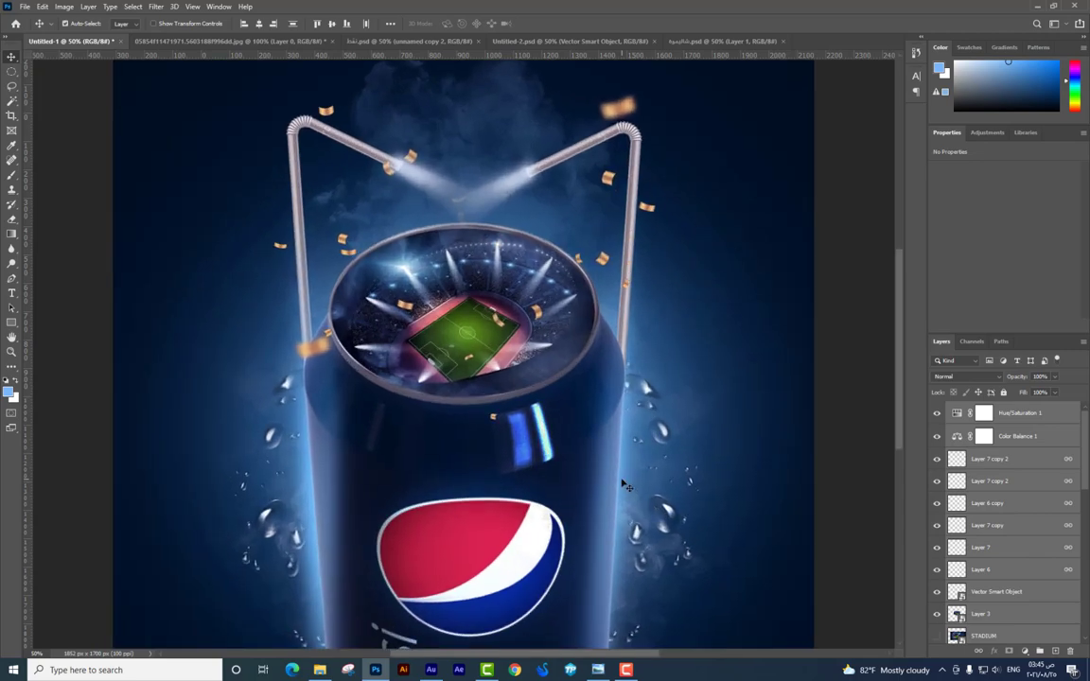
key("ctrl+plus")
key("ctrl+plus")
Add a text layer beside the can with the Arabic word التشجيع and scale it up
key("t")
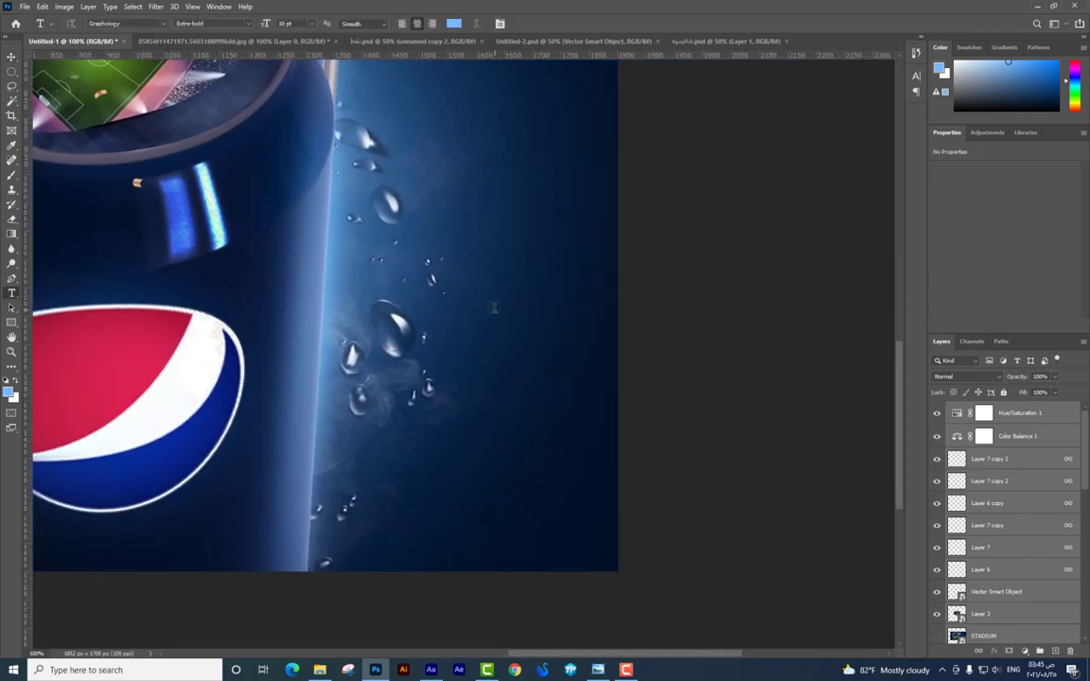
left_click(473, 309)
key("BackSpace")
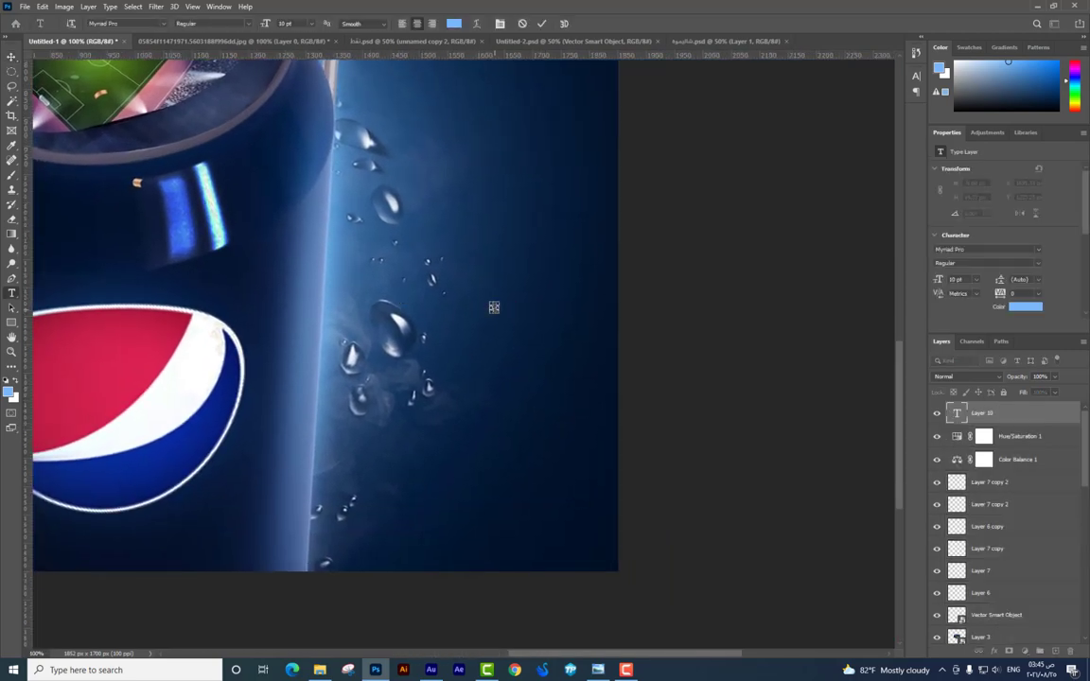
type("a")
key("BackSpace")
type("تجربة")
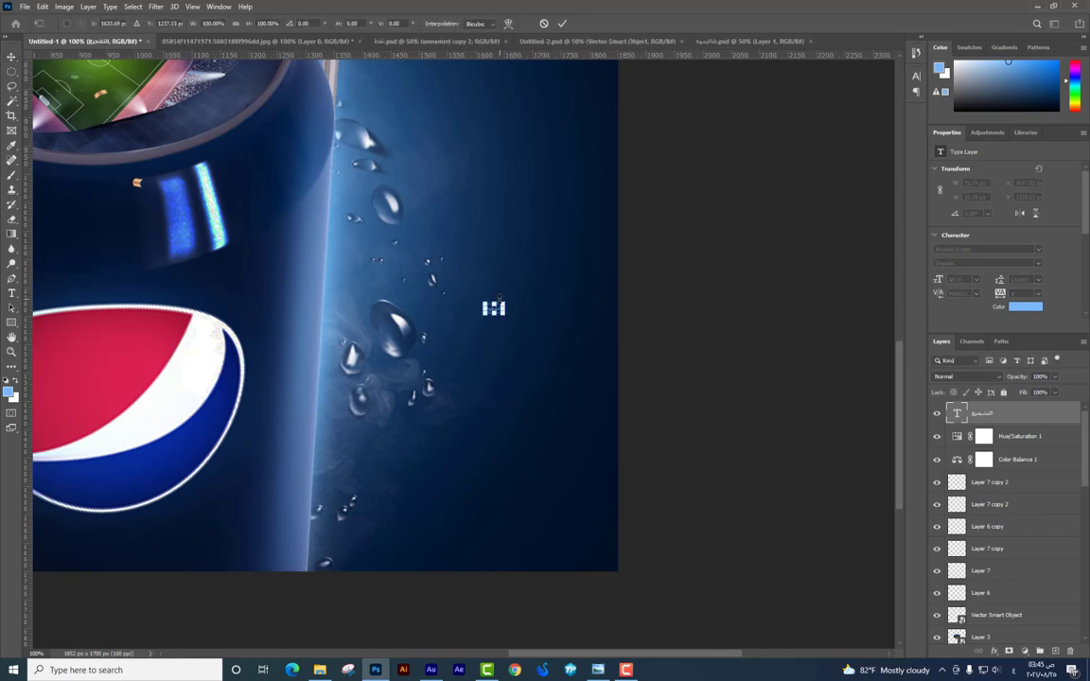
left_click_drag(508, 300, 506, 281)
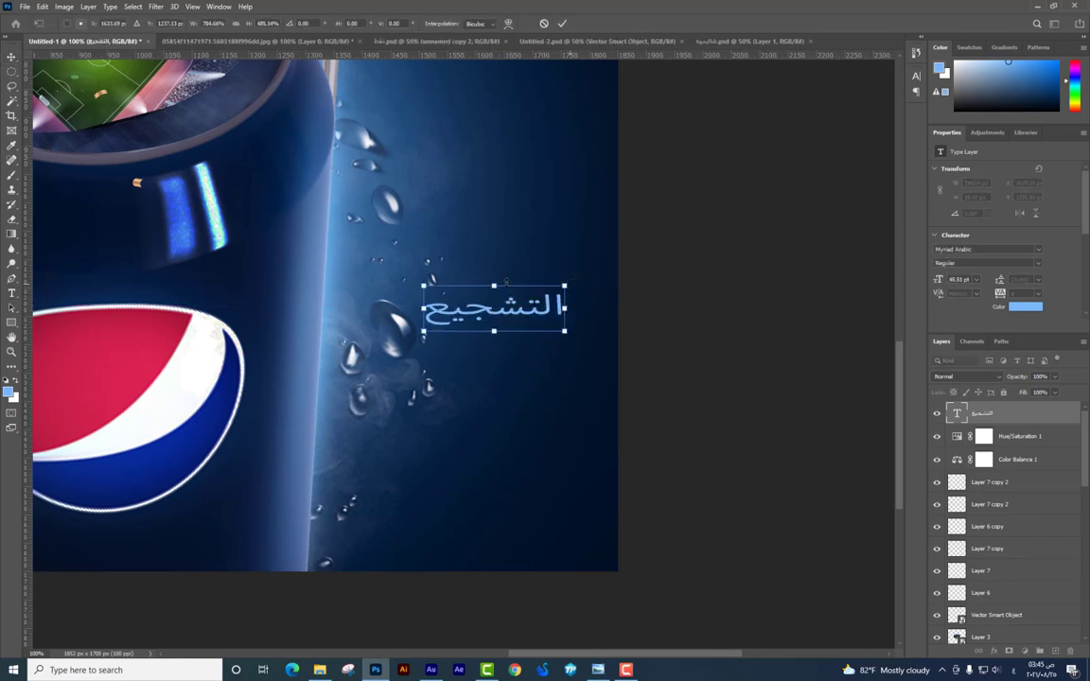
key("Return")
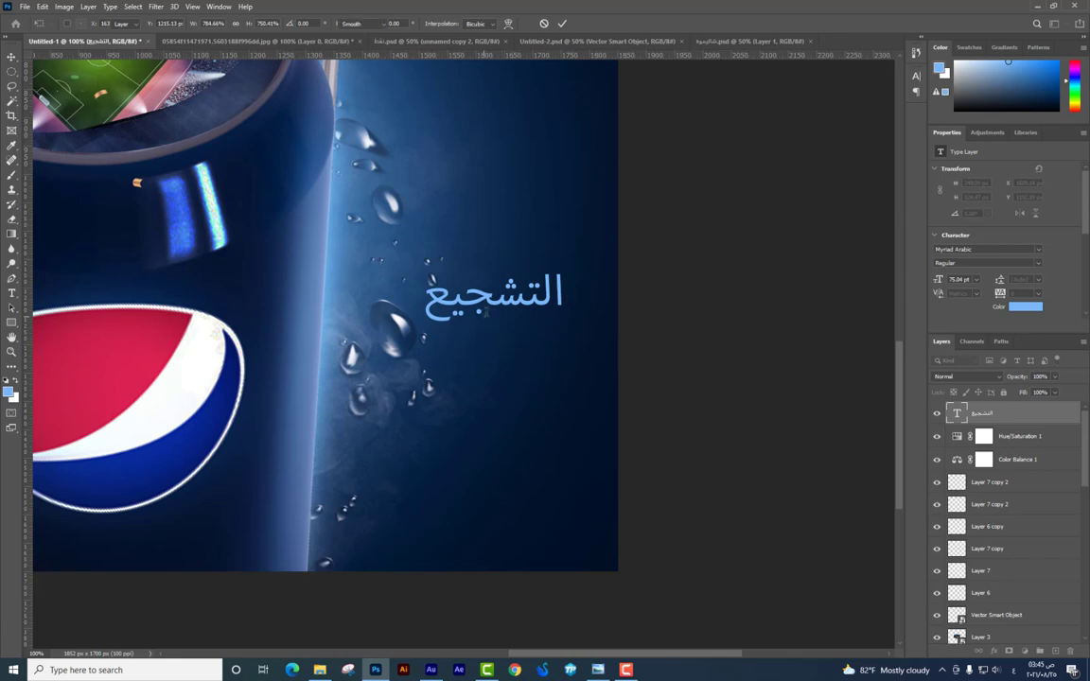
Set the word in Graphology Extra Bold, move it lower right of the can, and colour it white
double_click(431, 280)
left_click(162, 23)
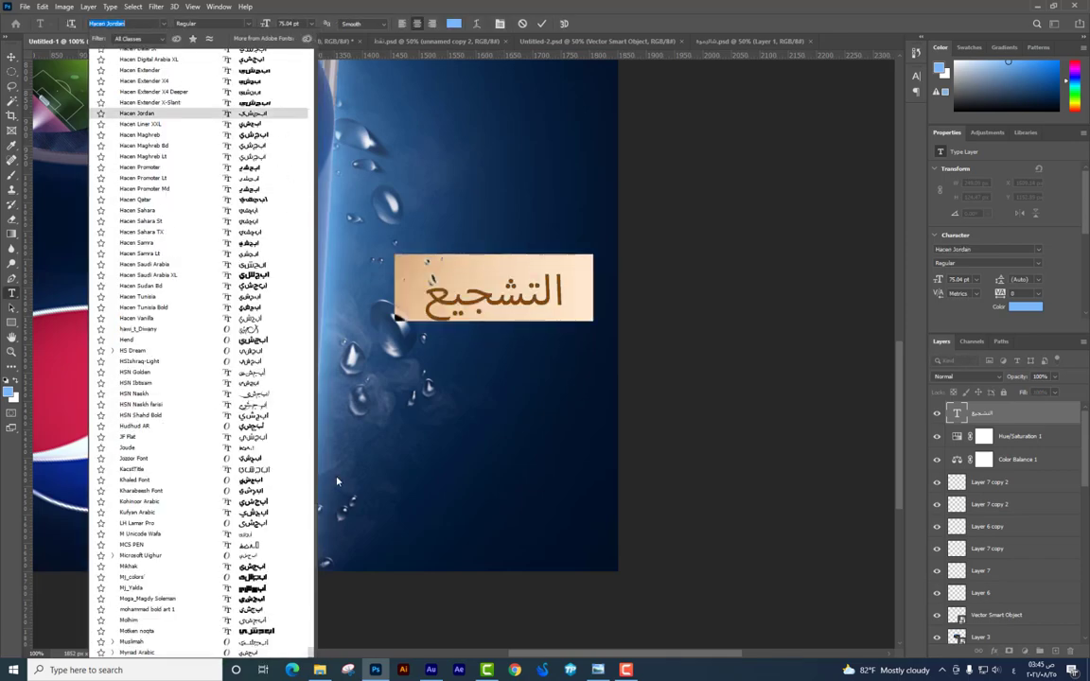
scroll(189, 331, "up", 10)
scroll(189, 331, "up", 5)
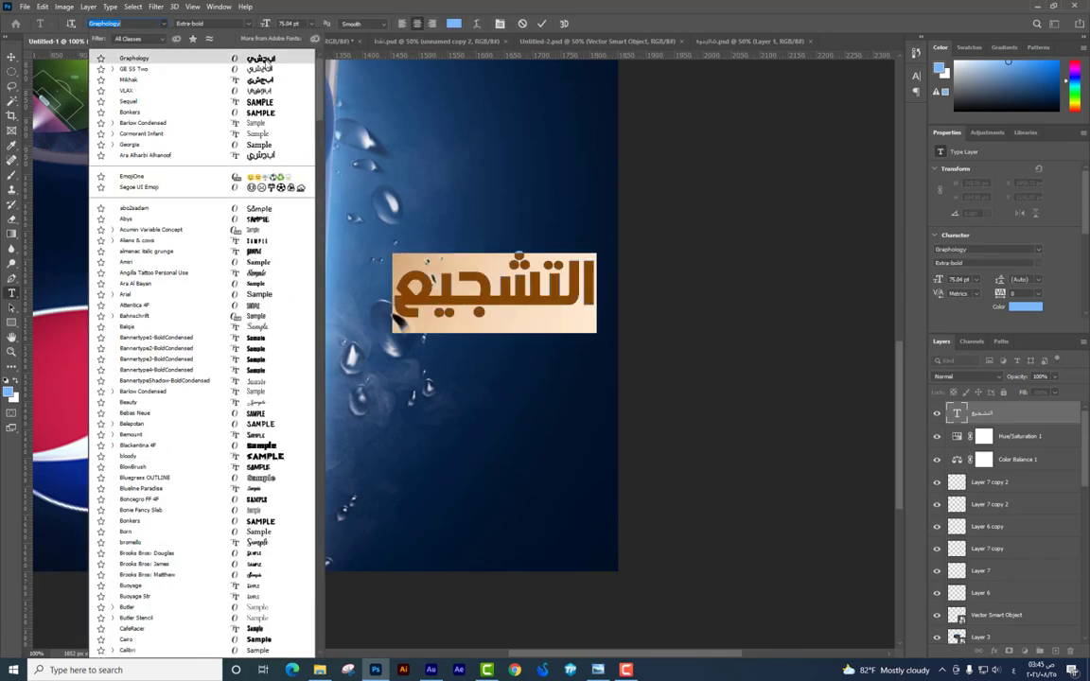
left_click(132, 58)
left_click_drag(492, 293, 480, 373)
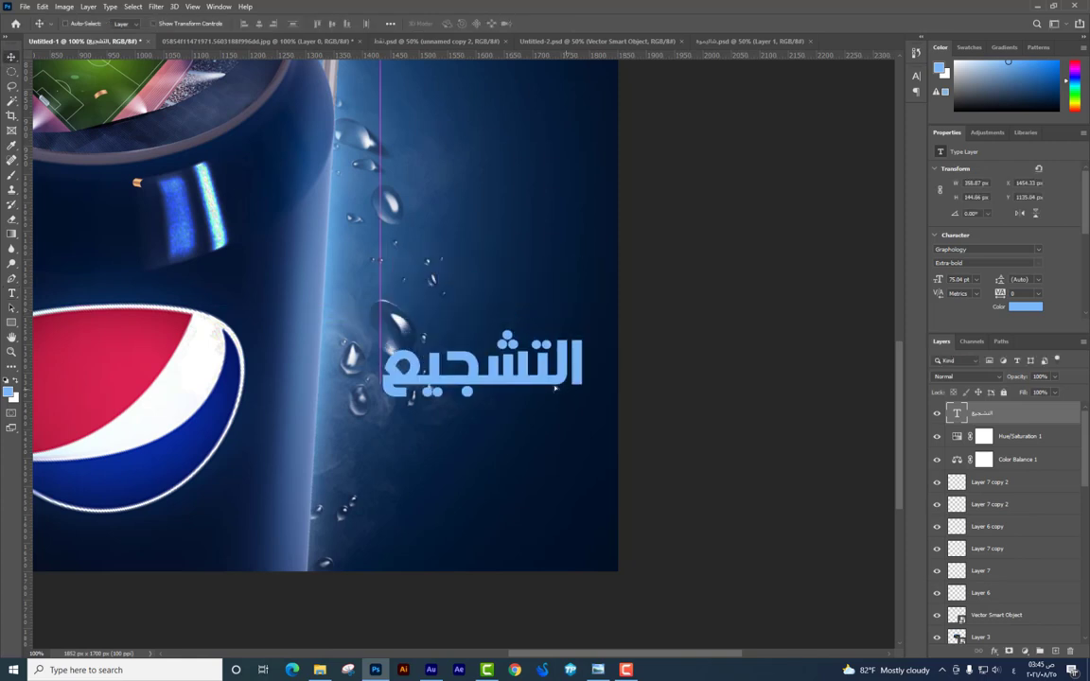
left_click(9, 392)
left_click(490, 156)
type("ffffff")
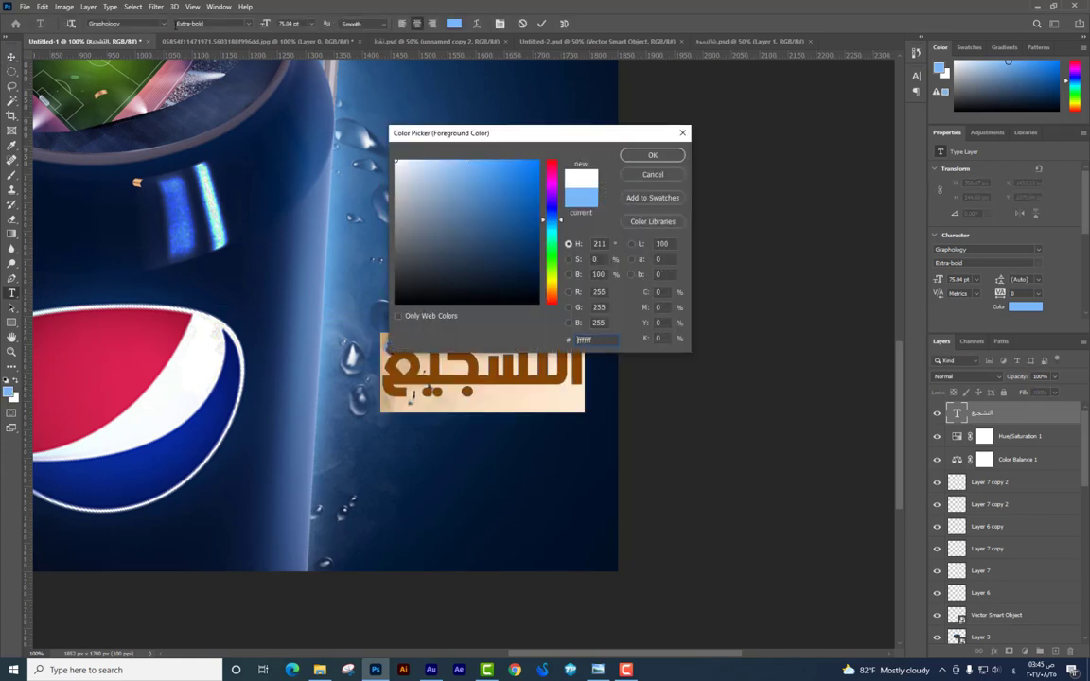
key("Return")
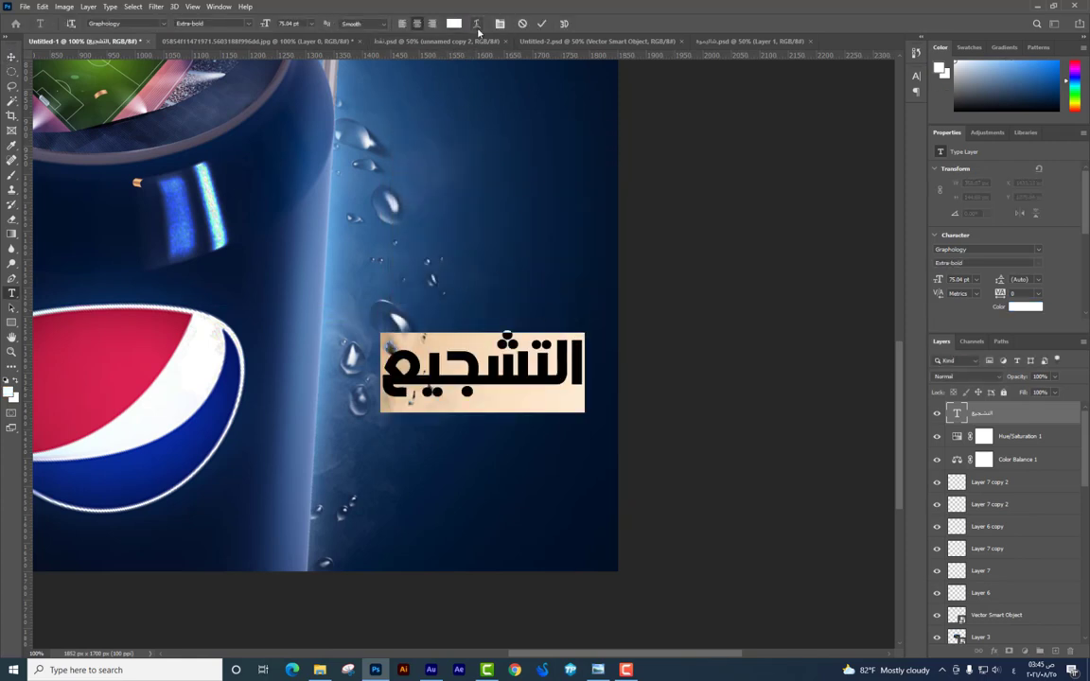
Apply the Arch warp style to التشجيع with Bend +12 and Vertical Distortion -10
left_click(477, 25)
left_click(809, 250)
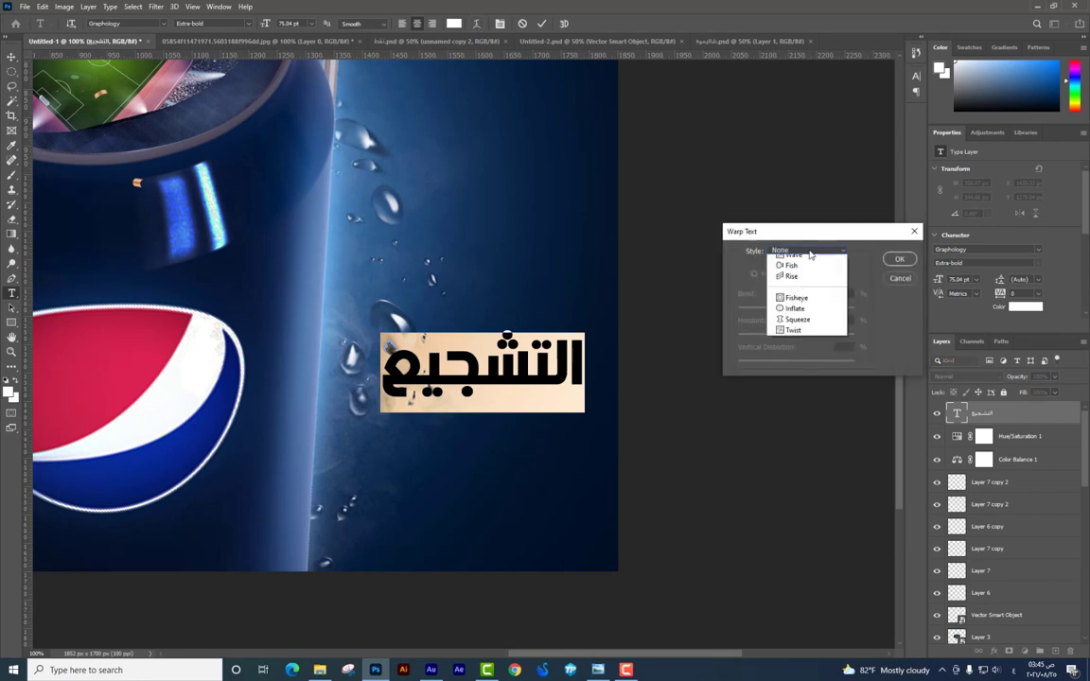
left_click(790, 334)
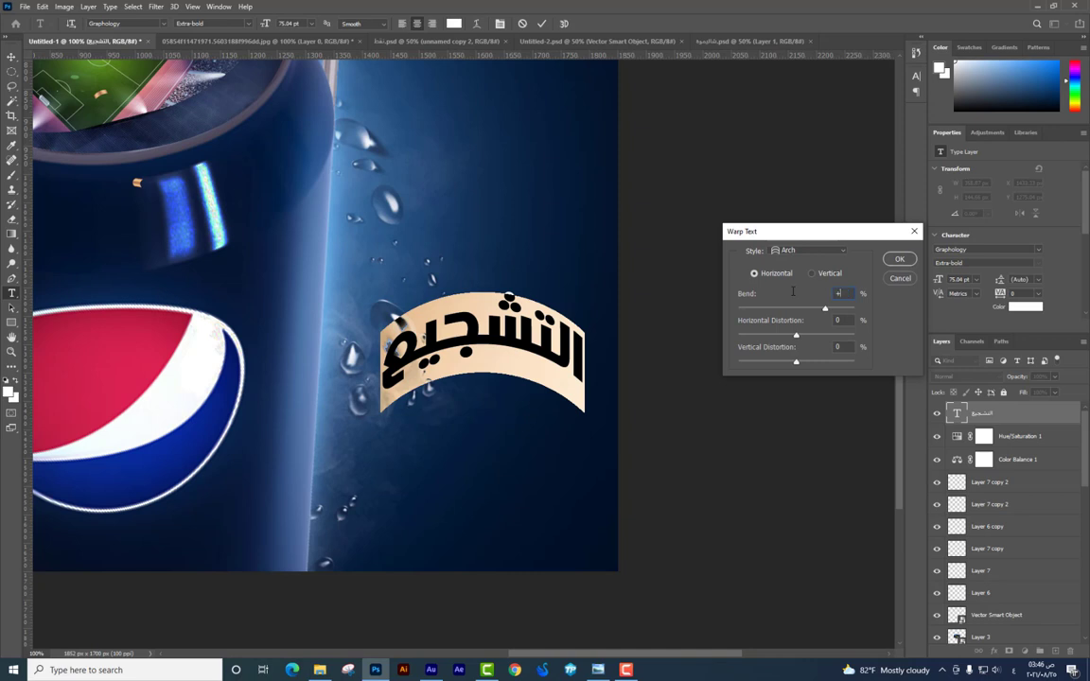
type("12")
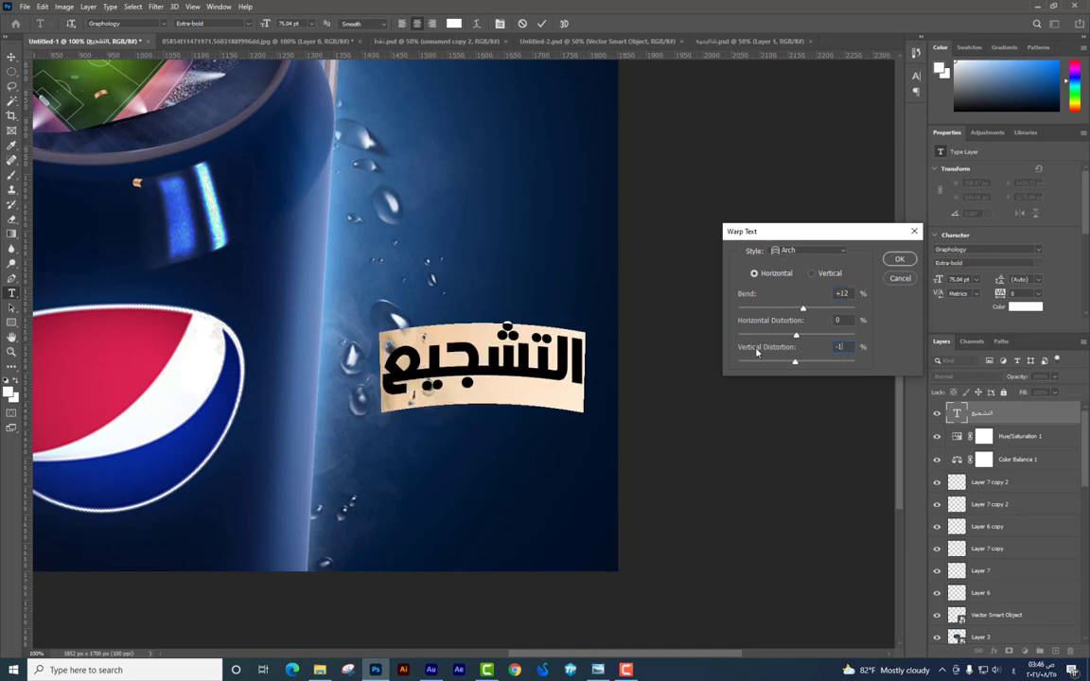
type("10")
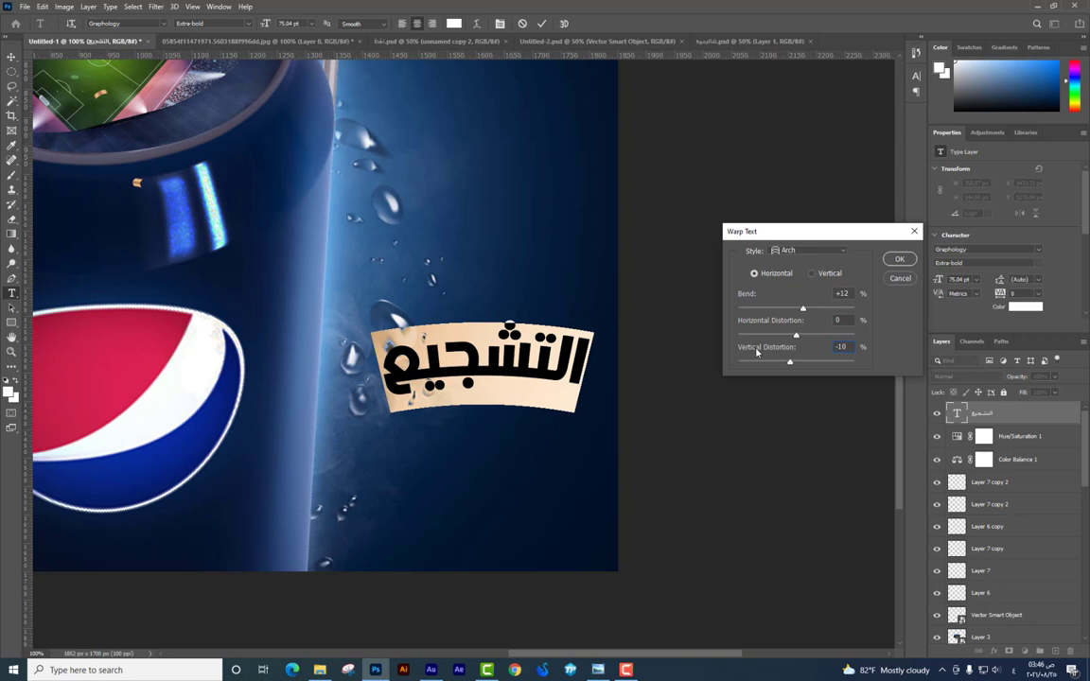
key("Return")
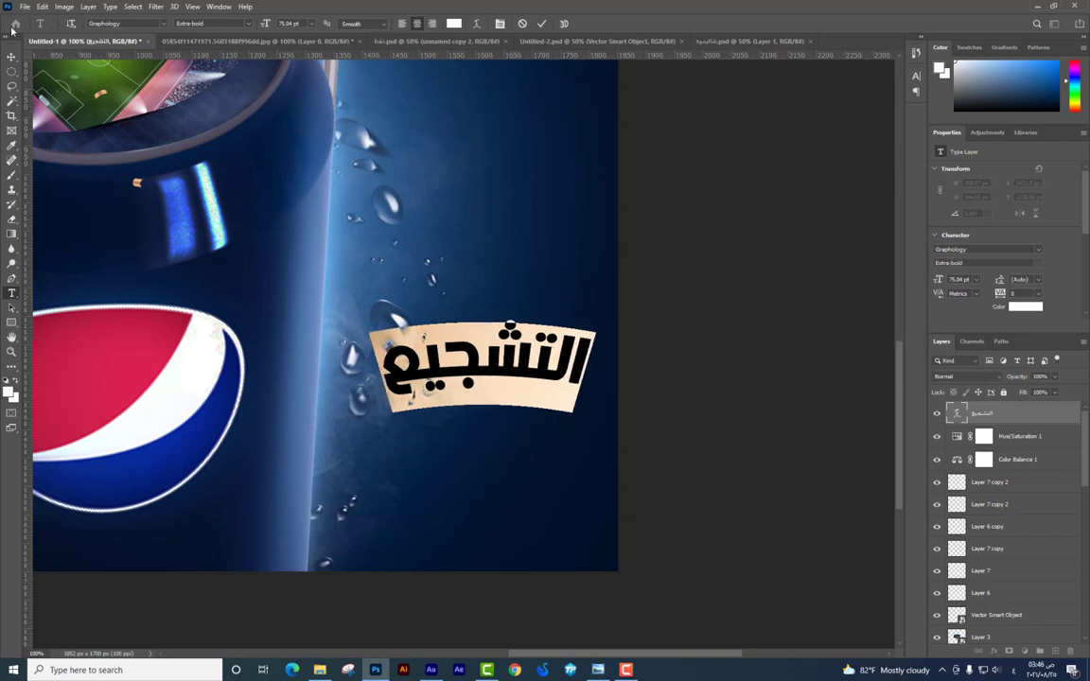
Duplicate التشجيع below, retype it as مع بيبسي, then shrink and centre it underneath
left_click(9, 58)
left_click_drag(552, 360, 552, 424)
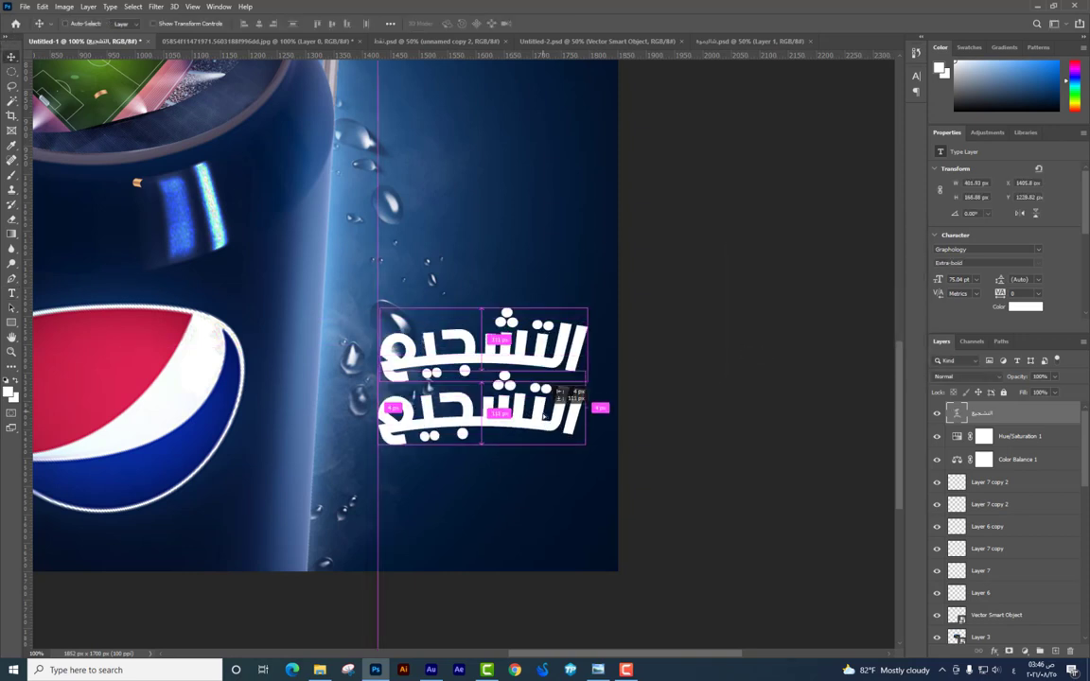
double_click(552, 425)
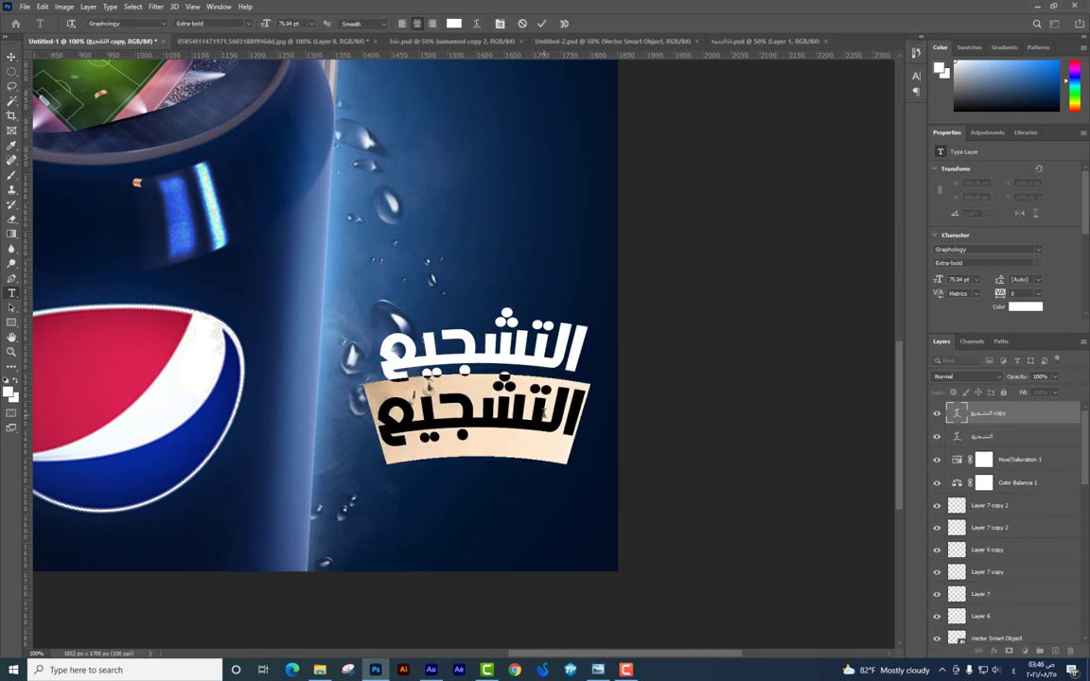
type("مع")
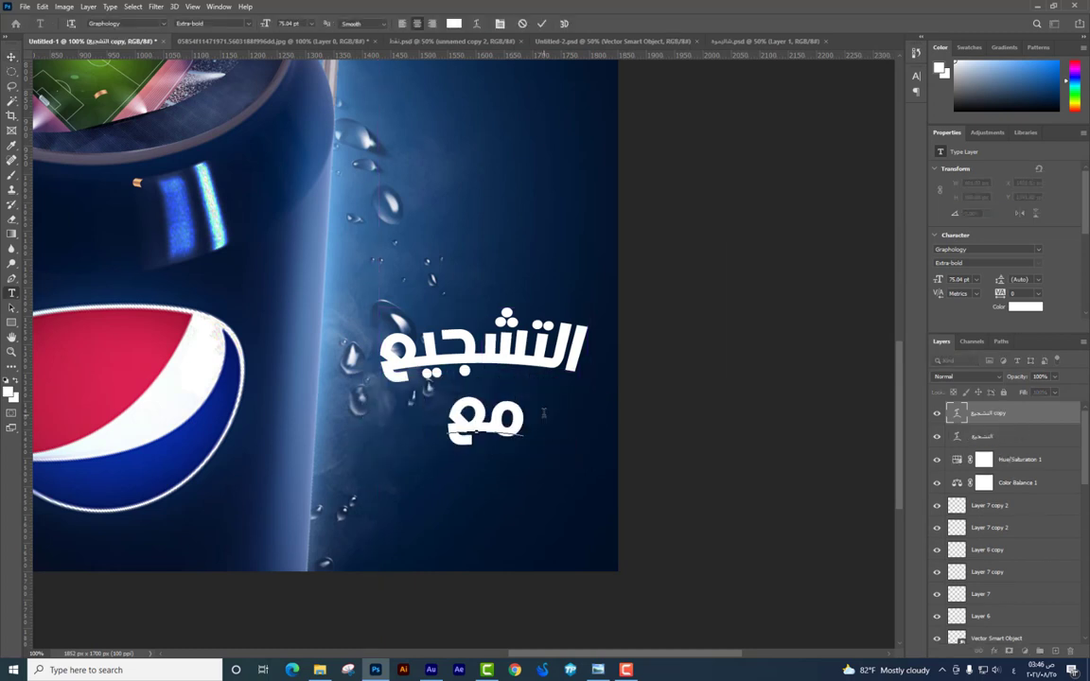
type(" بيبسي")
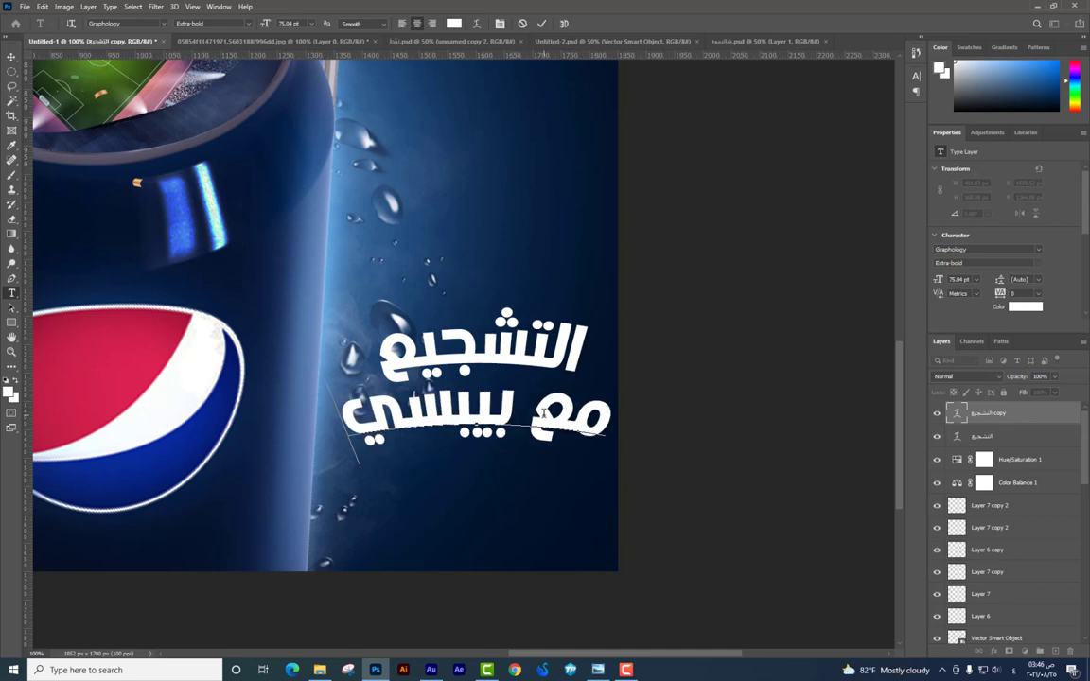
key("ctrl+t")
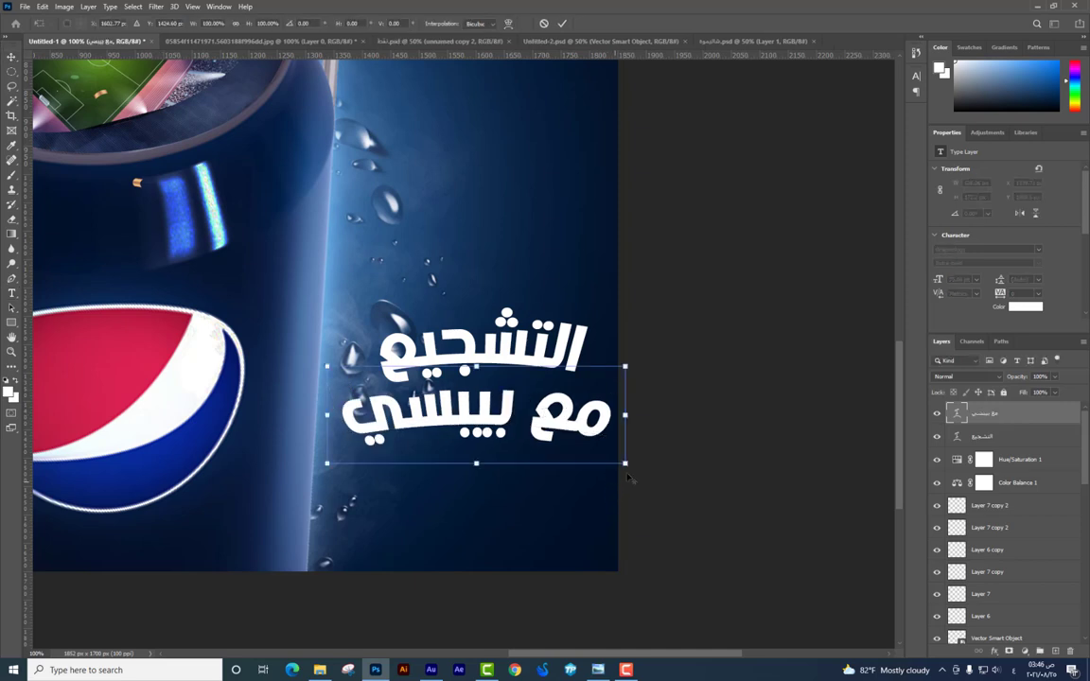
left_click_drag(630, 464, 574, 444)
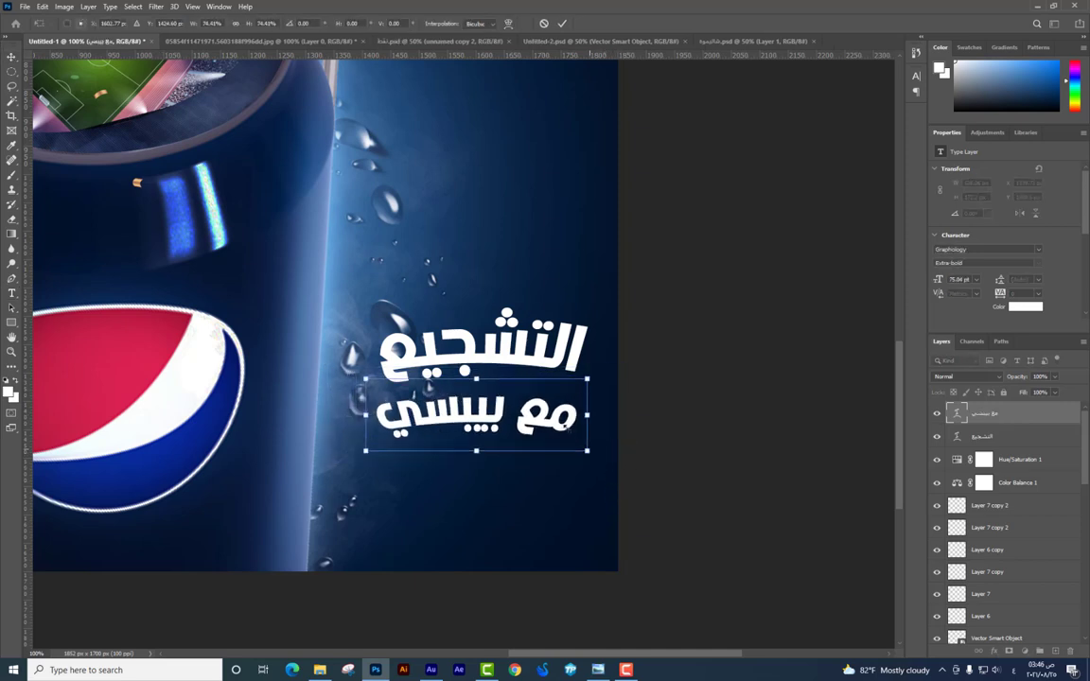
left_click_drag(554, 384, 564, 378)
key("Return")
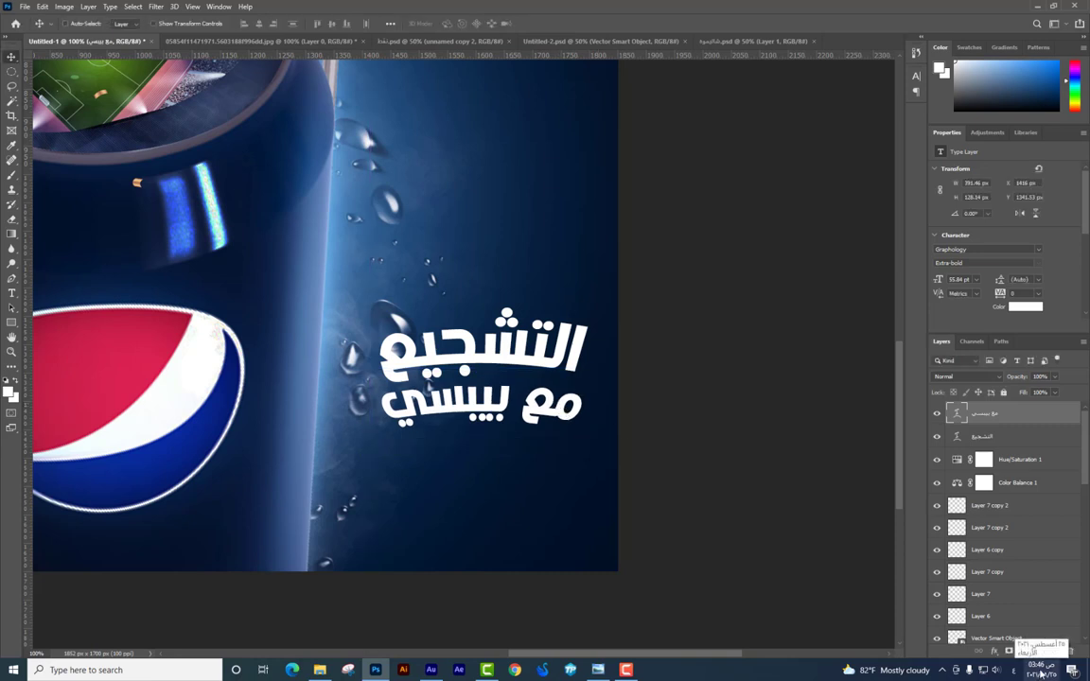
left_click_drag(526, 399, 528, 396)
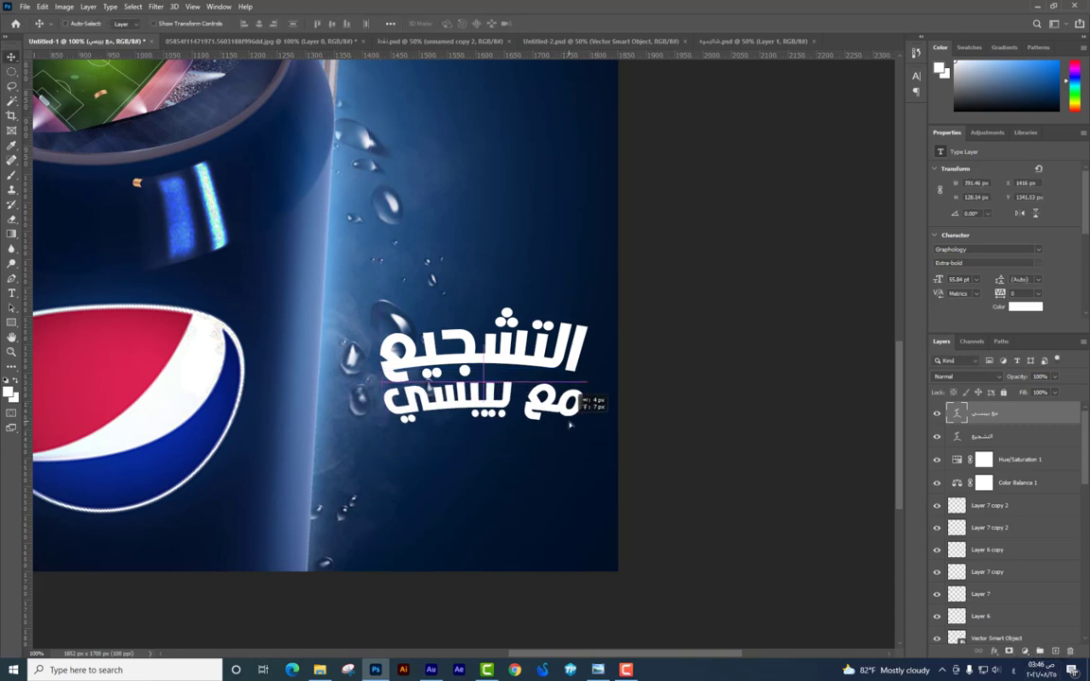
key("ctrl+t")
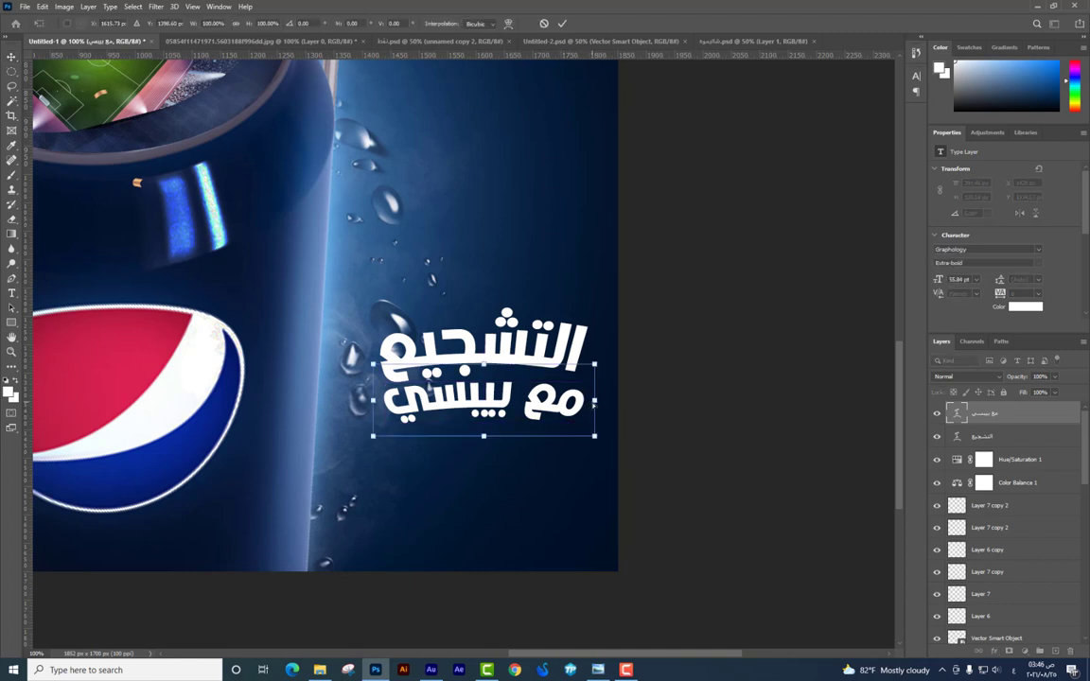
key("Return")
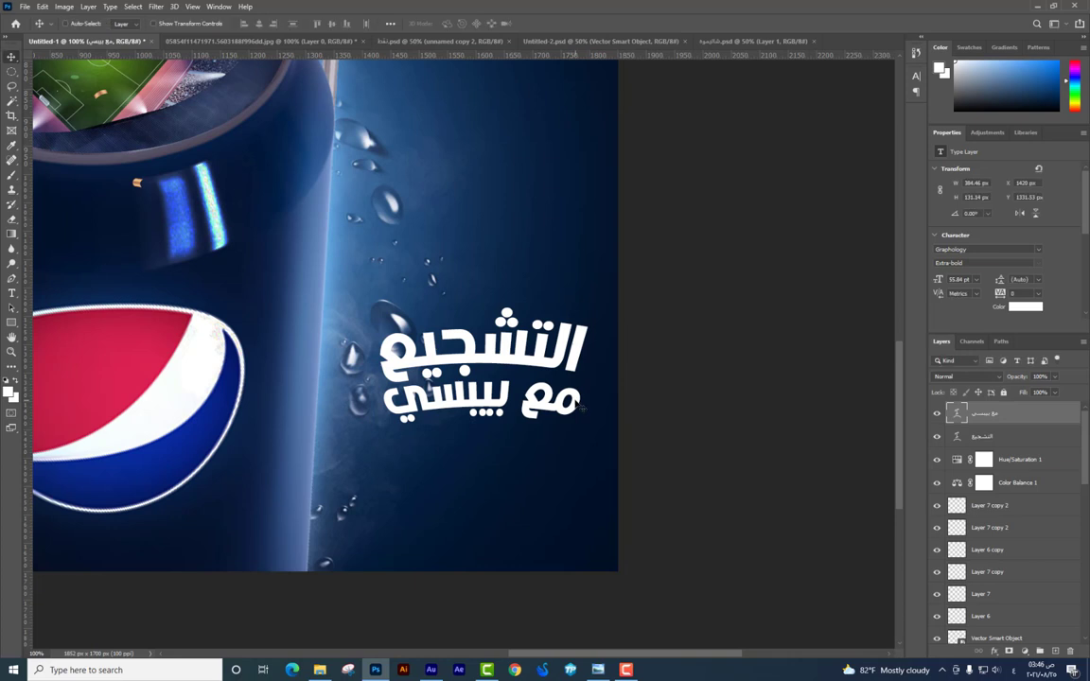
Duplicate مع بيبسي below, retype it as حاجة تانية, and align it beneath
left_click_drag(550, 406, 545, 455)
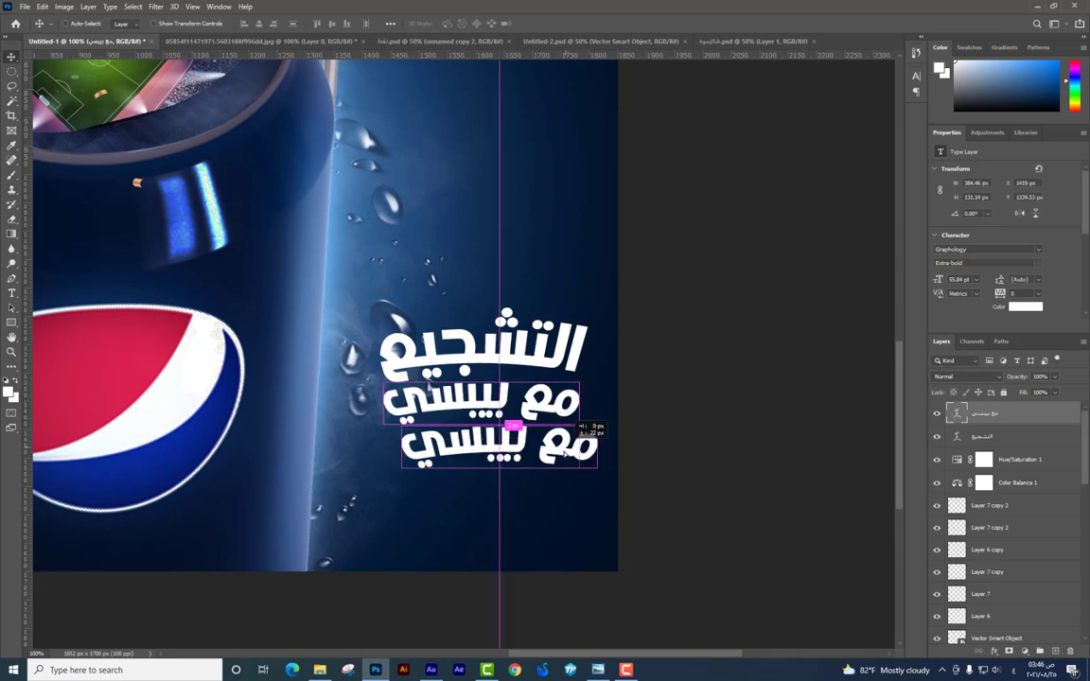
double_click(546, 455)
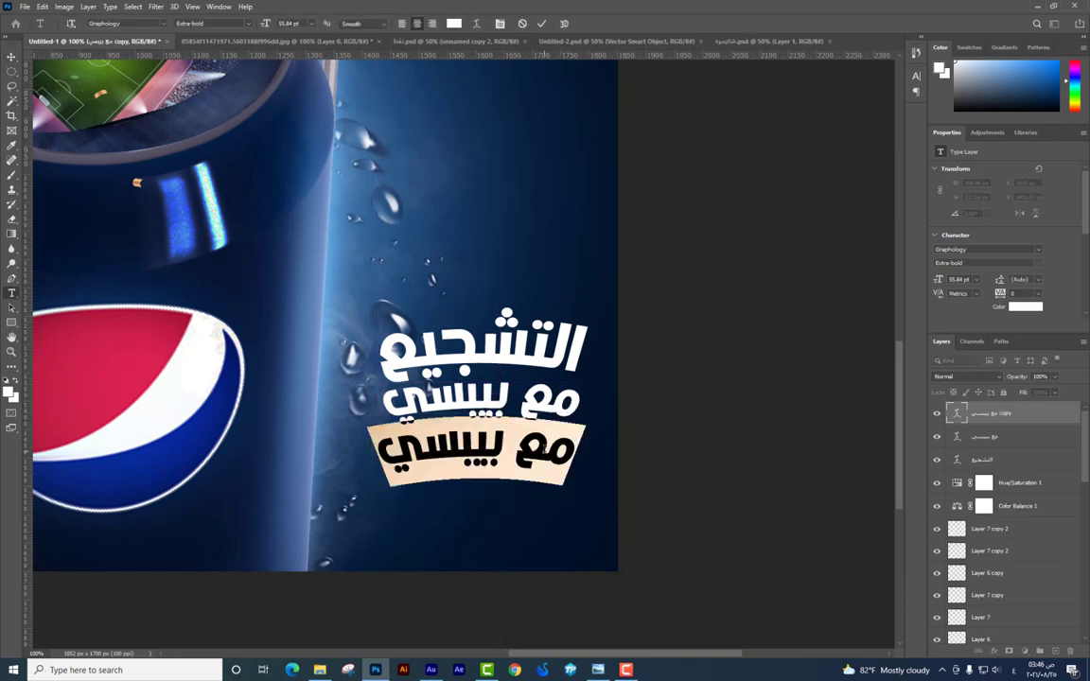
type("حاجة")
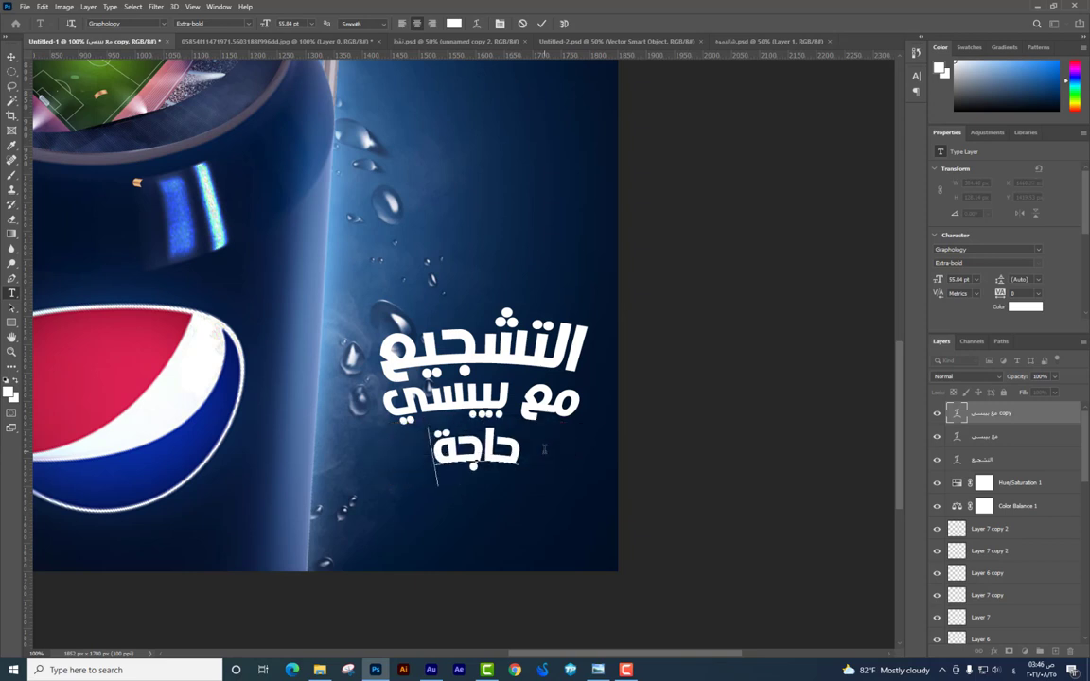
type(" تانية")
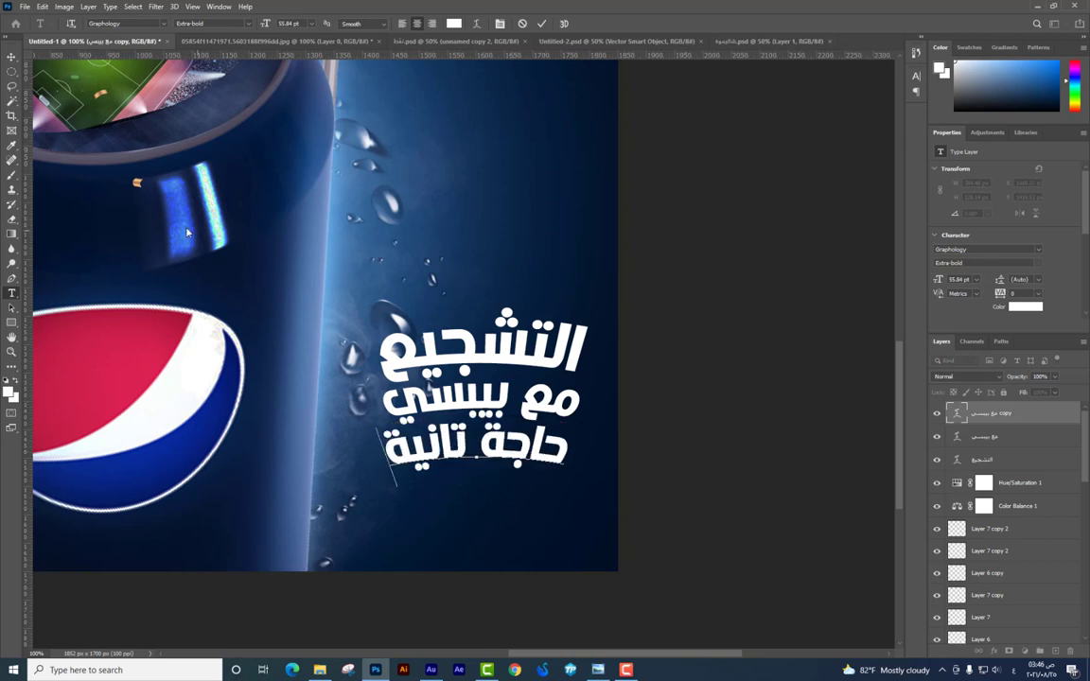
left_click(13, 57)
left_click_drag(507, 421, 518, 425)
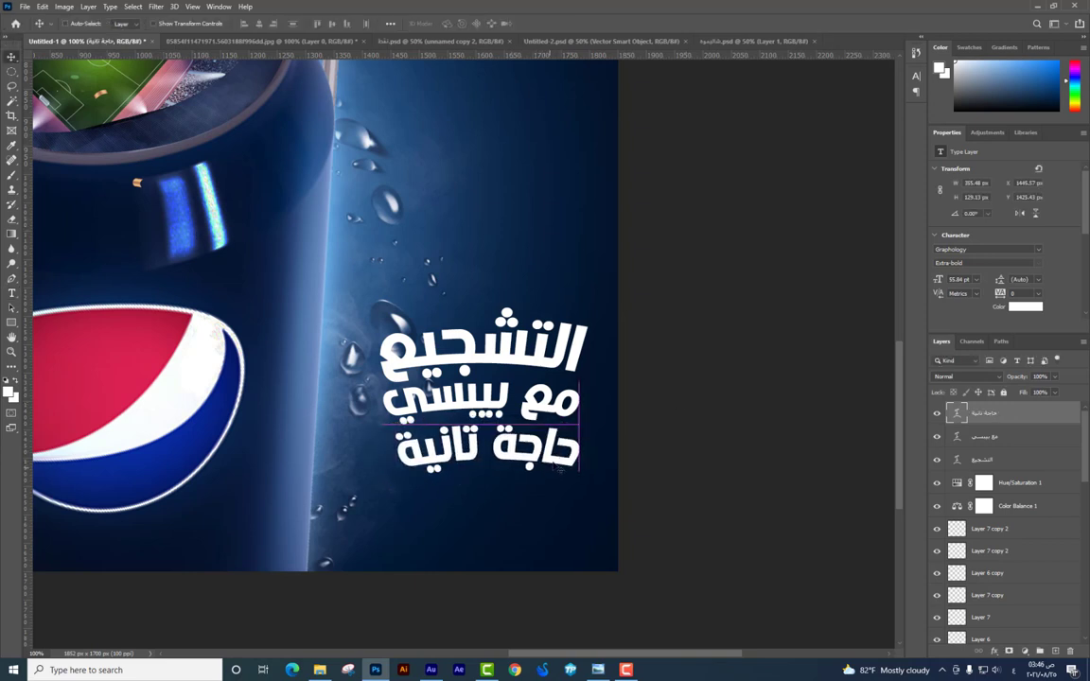
left_click_drag(554, 464, 550, 459)
Select all the مع بيبسي text and recolour it orange in the Color Picker
key("ctrl+equal")
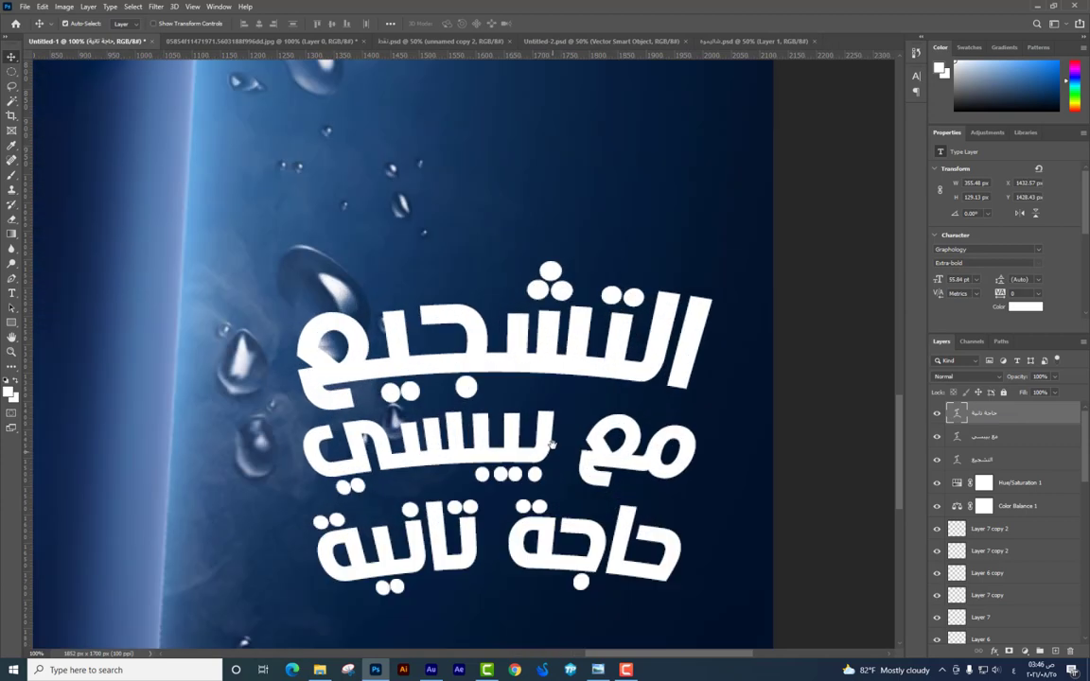
key("t")
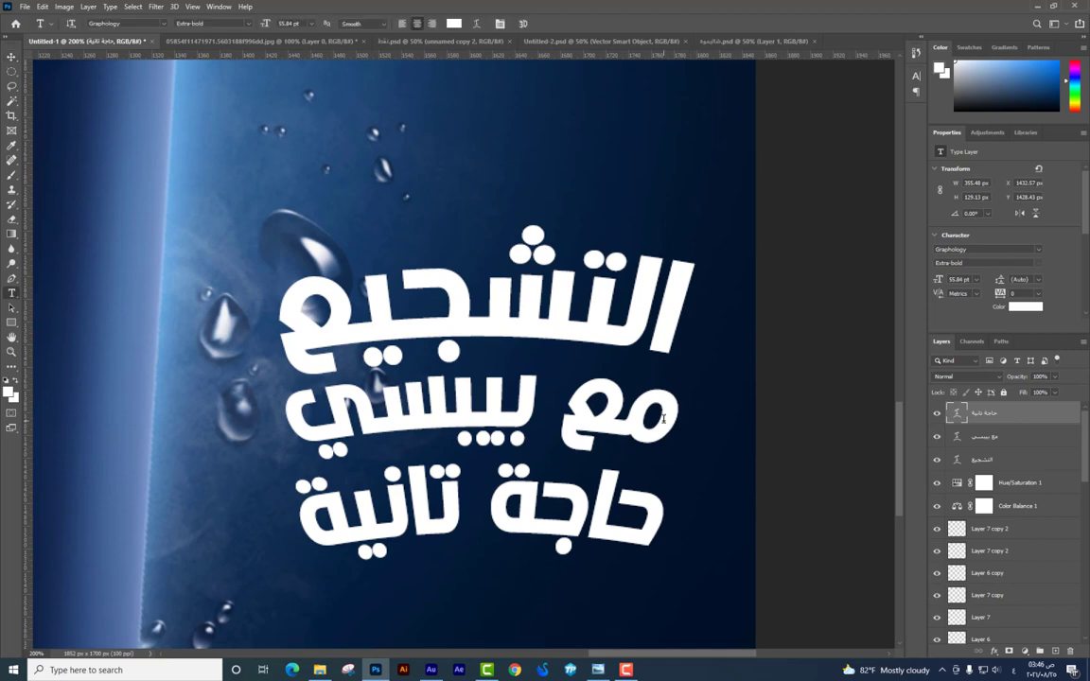
left_click(676, 411)
key("ctrl+a")
left_click(454, 23)
left_click_drag(537, 162, 767, 125)
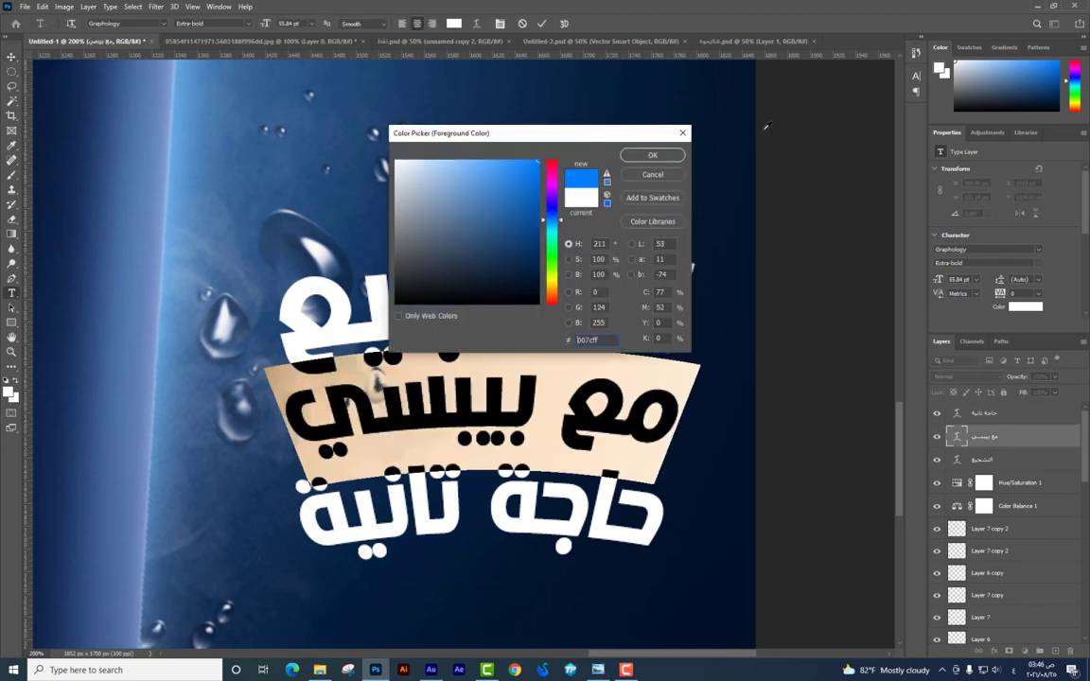
left_click(562, 290)
key("Return")
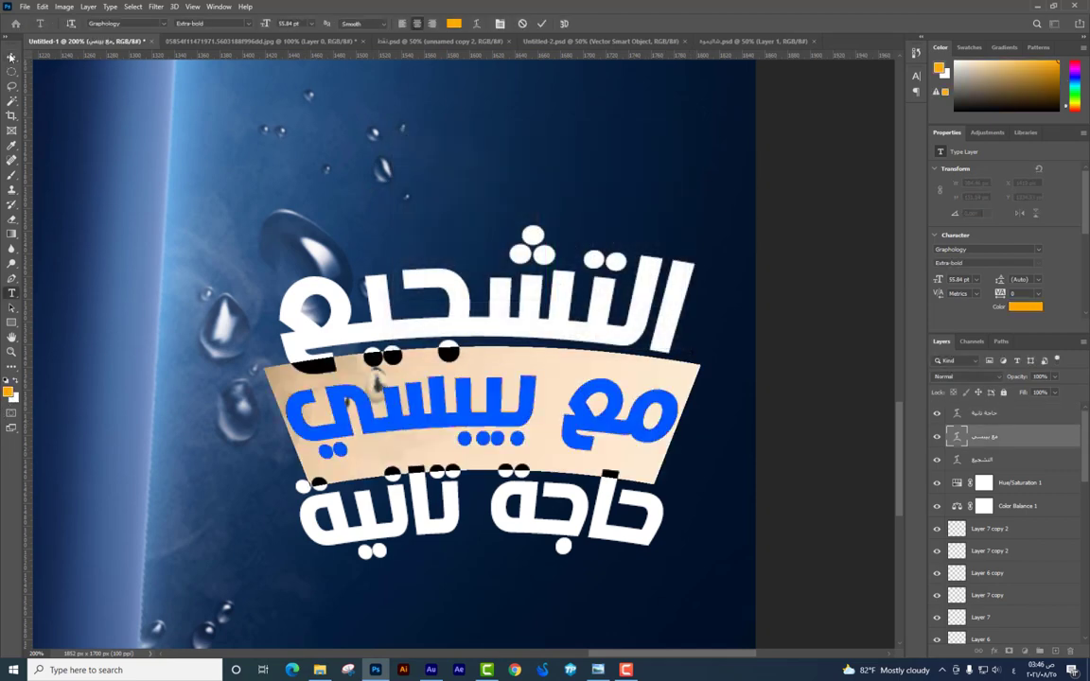
key("ctrl+Return")
scroll(373, 221, "left", 2)
scroll(373, 222, "up", 2)
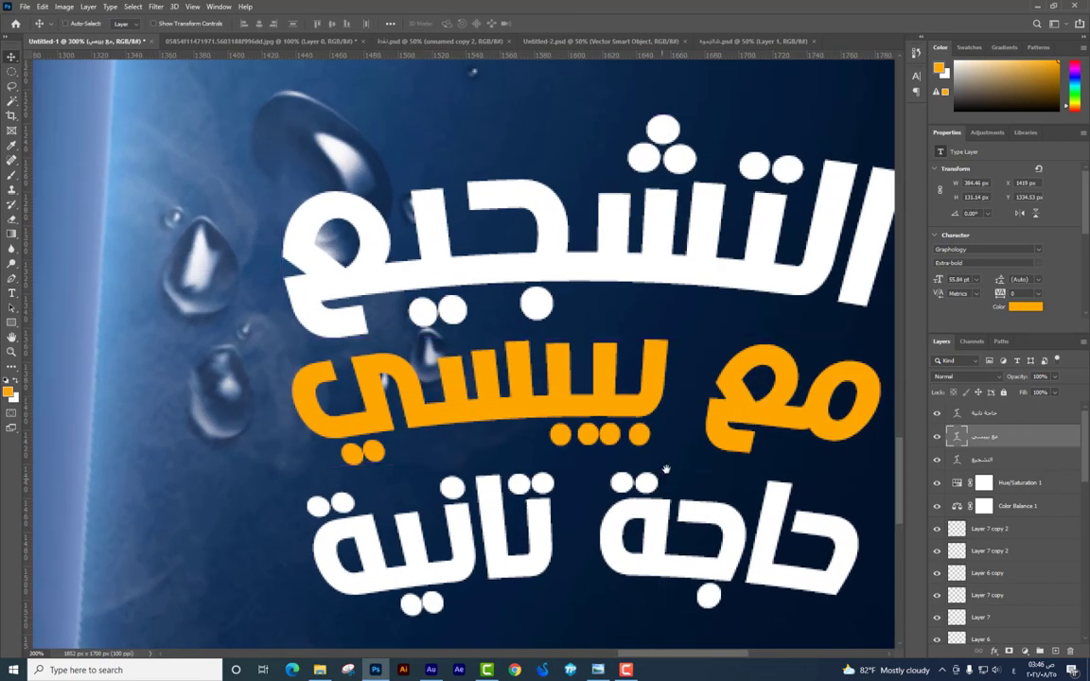
scroll(666, 470, "right", 2)
scroll(666, 469, "down", 1)
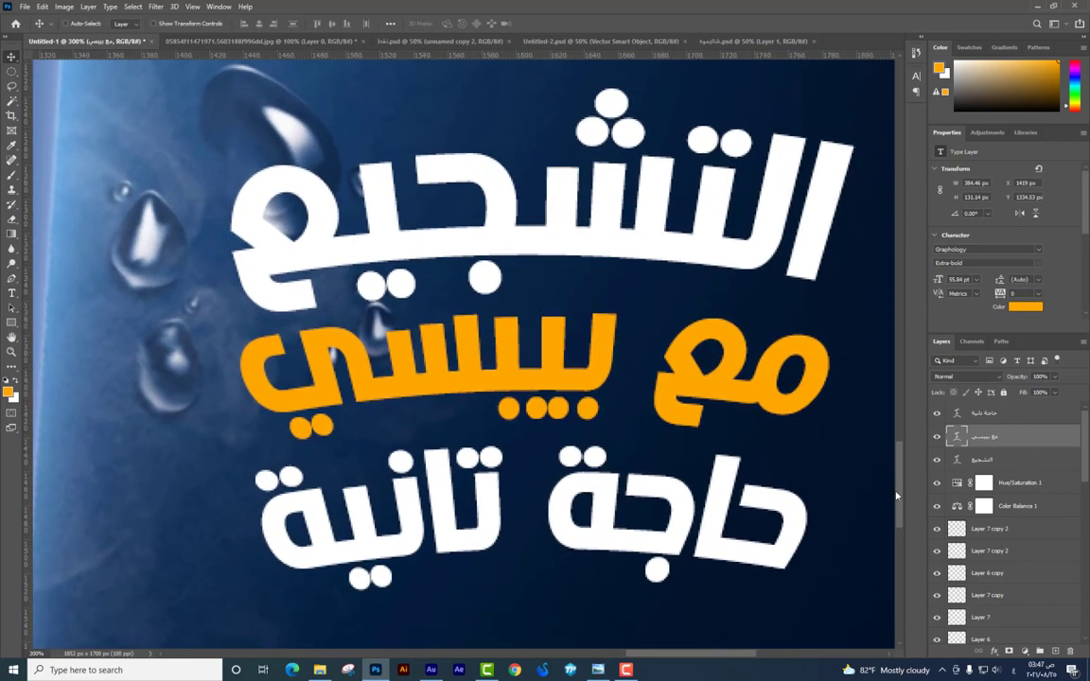
Create empty Layer 10 above the text, select the Brush tool, and bring up the brush presets
left_click(1053, 652)
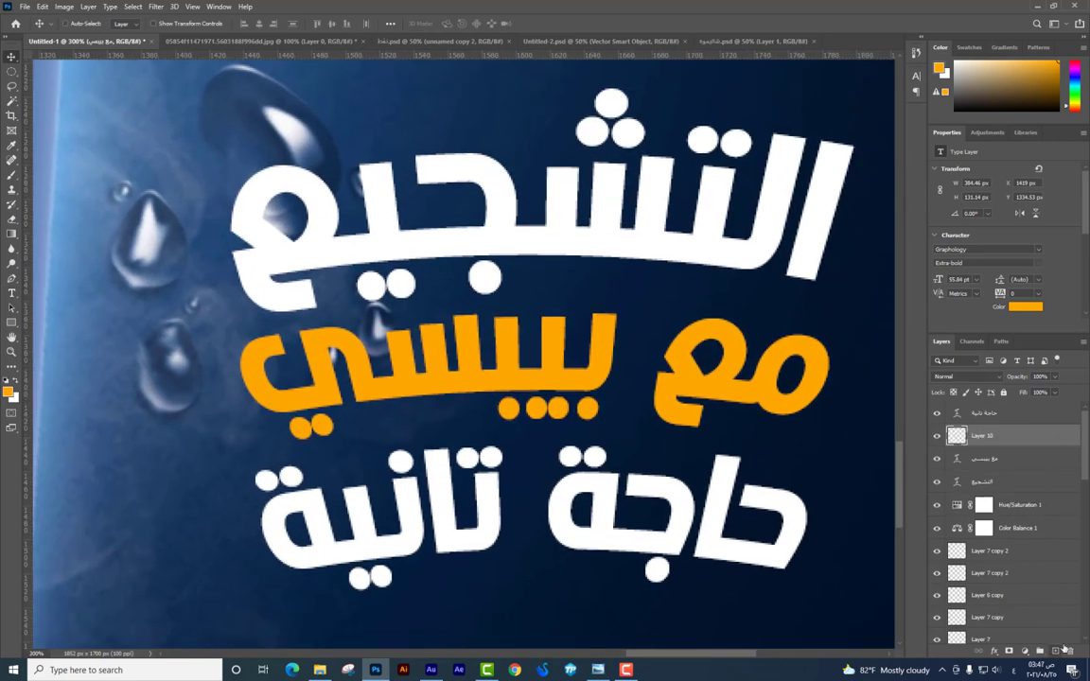
left_click(14, 175)
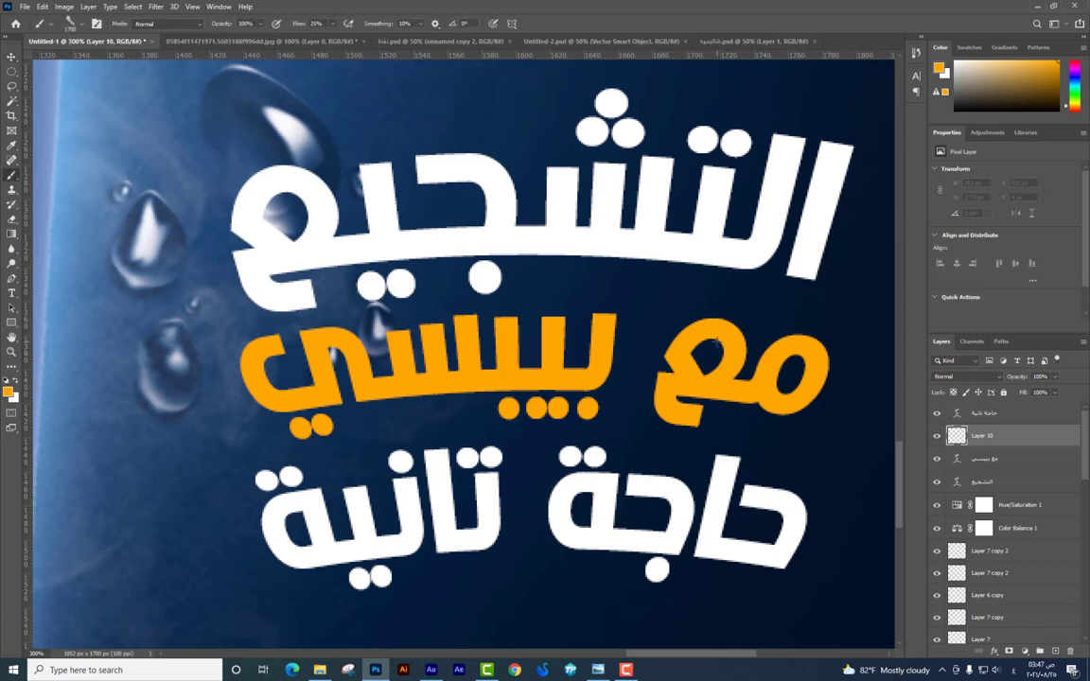
right_click(717, 342)
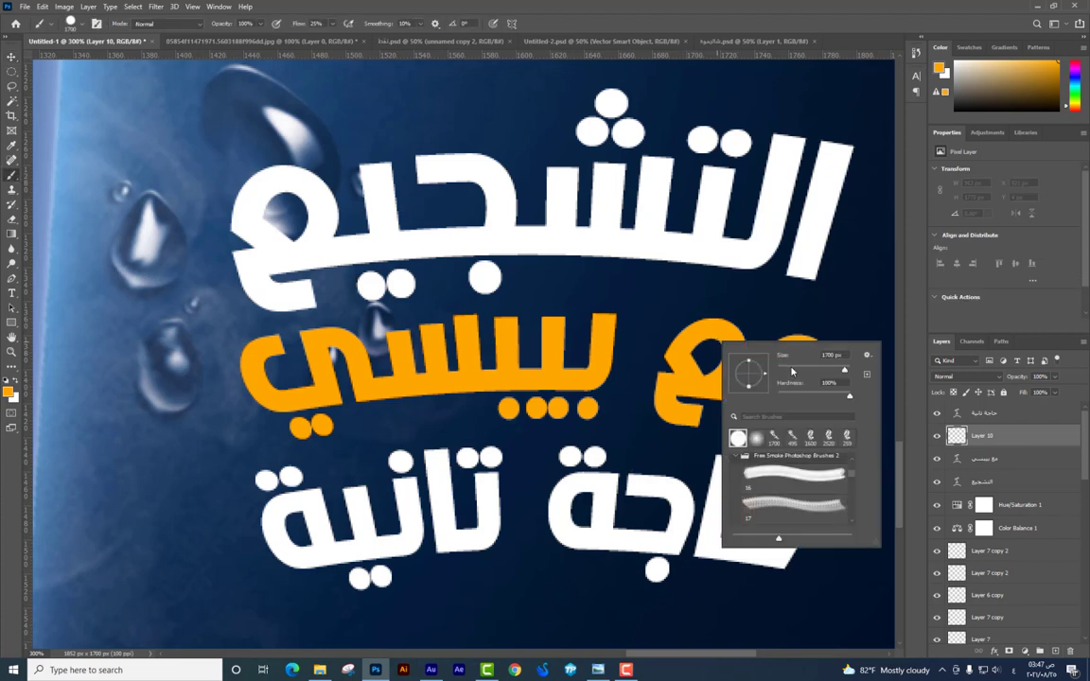
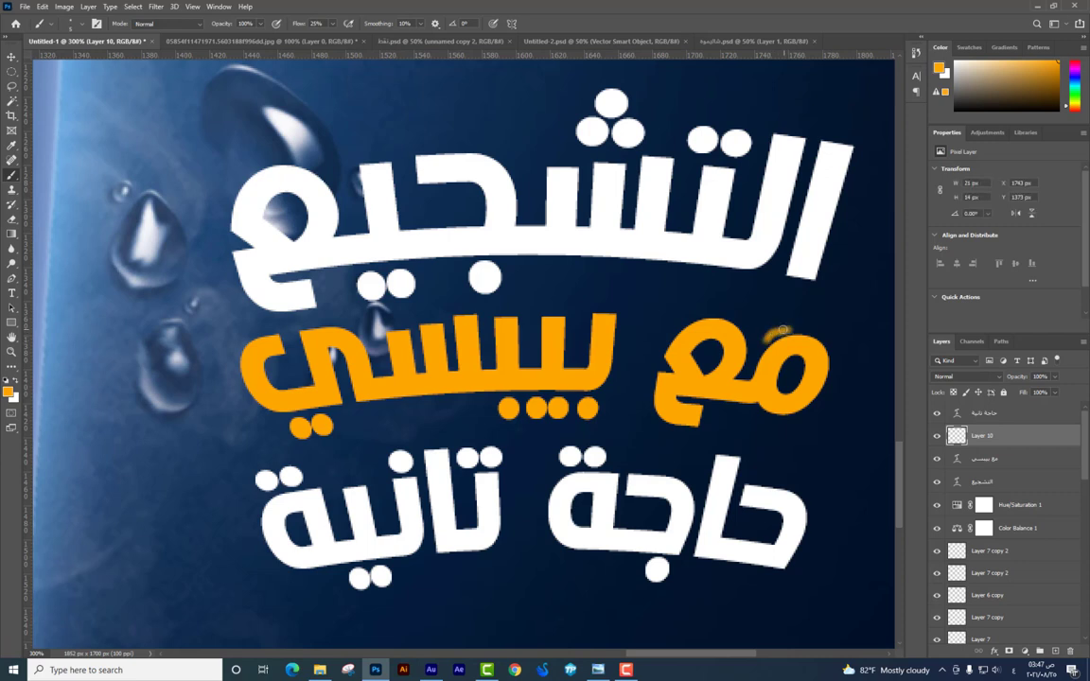
Raise the brush flow to 100% and sample white from the slogan text
right_click(791, 333)
left_click_drag(332, 23, 606, 80)
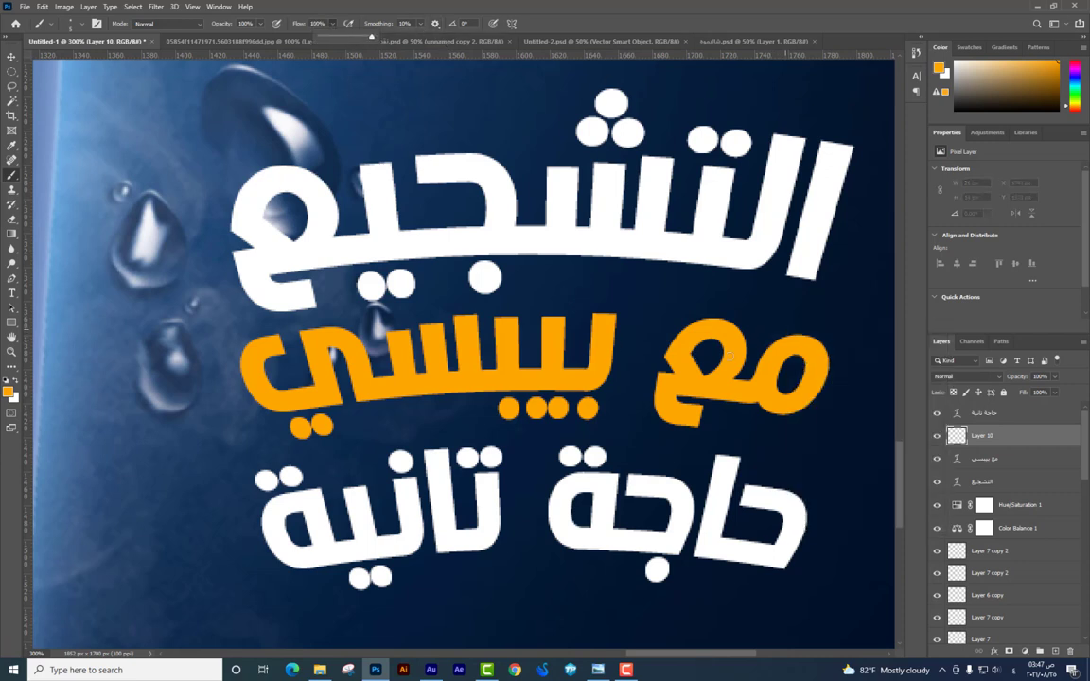
left_click(762, 339)
scroll(791, 326, "down", 1)
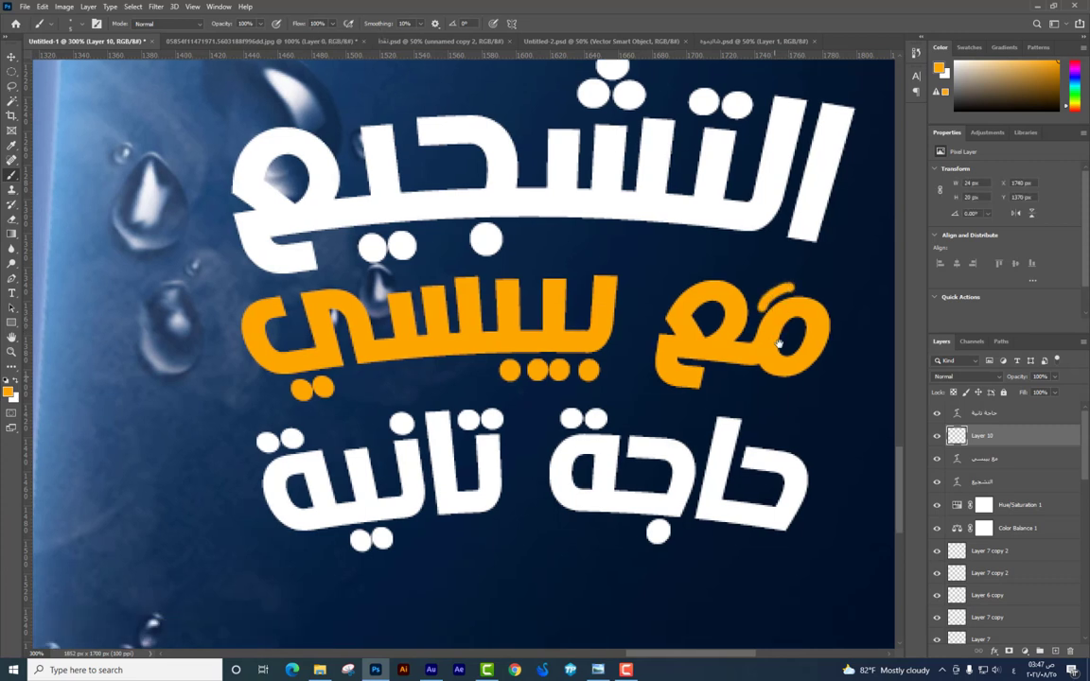
scroll(771, 397, "down", 1)
left_click(754, 428, "alt")
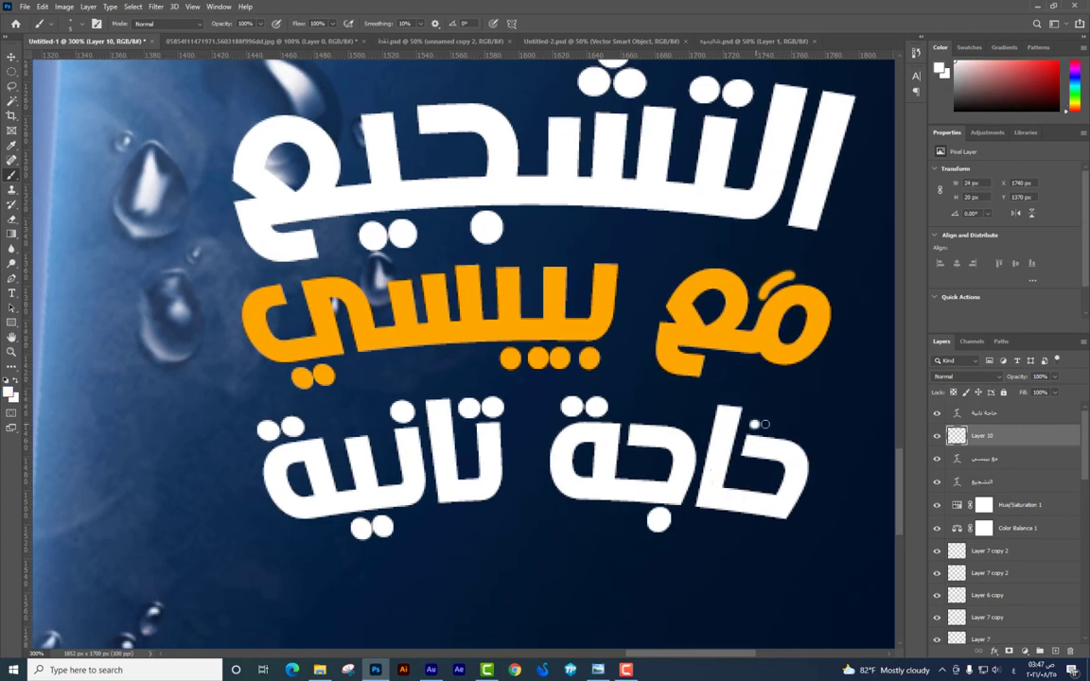
Paint a white accent mark between the lower words, undoing rejected swashes under the top word
scroll(662, 397, "down", 2)
scroll(662, 397, "left", 1)
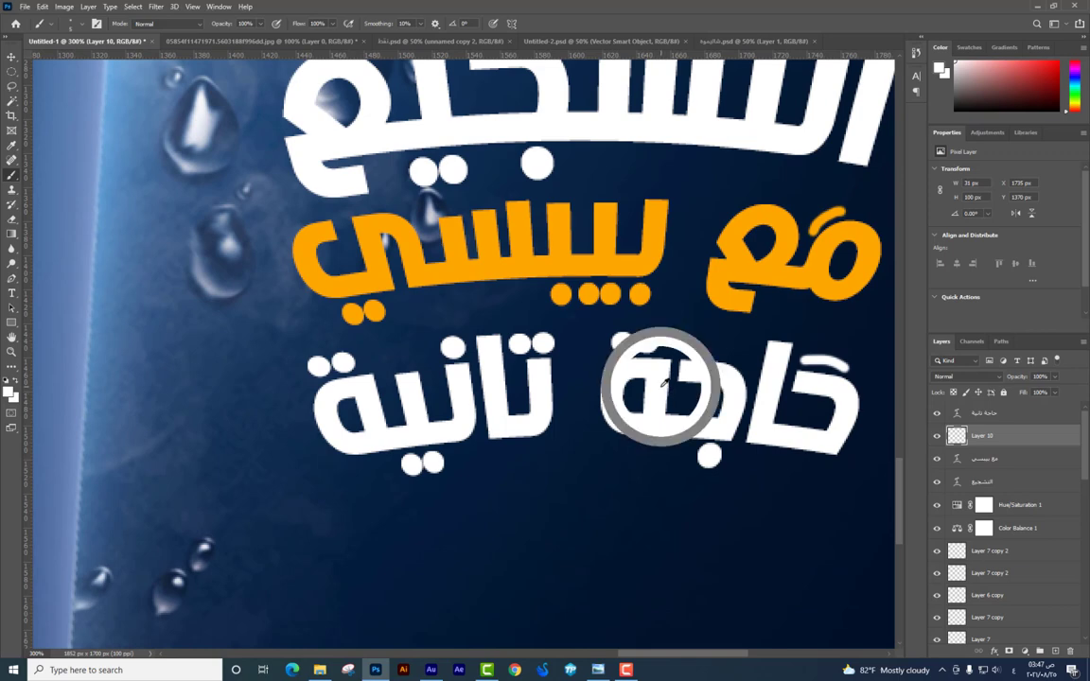
key("ctrl+z")
left_click_drag(593, 404, 602, 428)
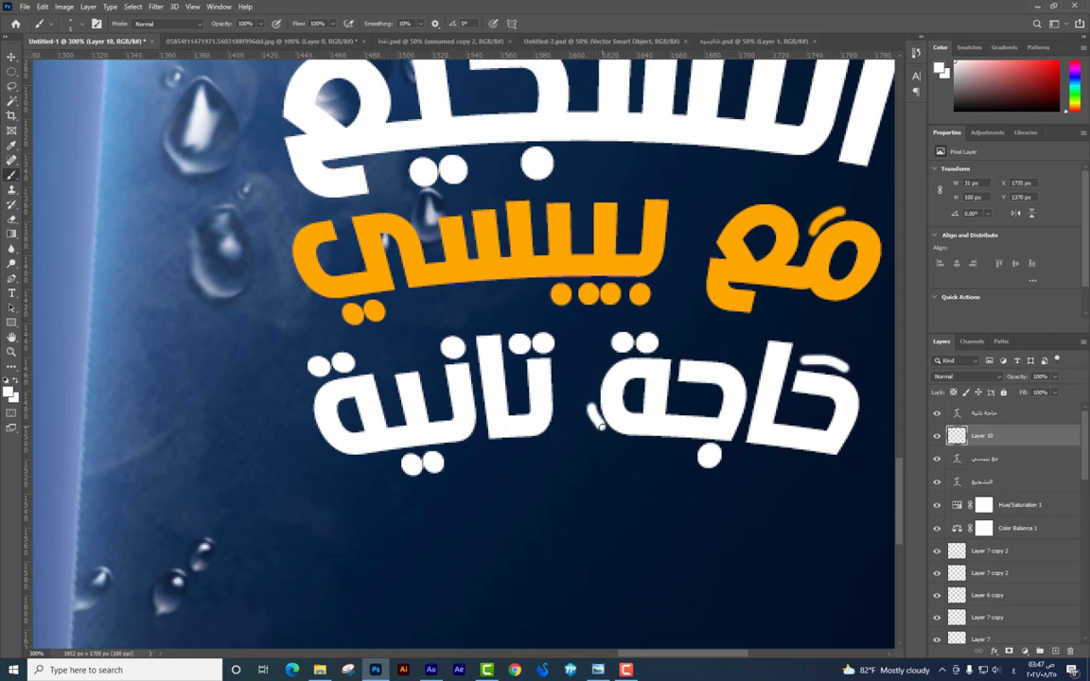
scroll(576, 392, "up", 3)
scroll(537, 298, "up", 2)
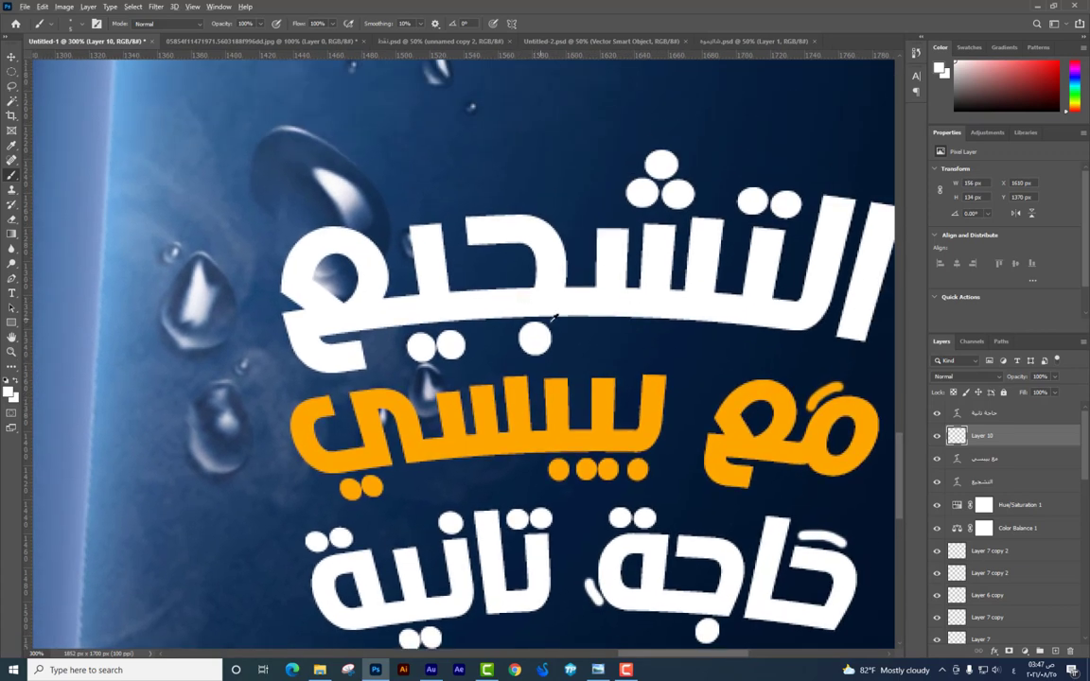
mouse_move(595, 340)
left_mouse_down()
mouse_move(462, 315)
mouse_move(674, 309)
left_mouse_up()
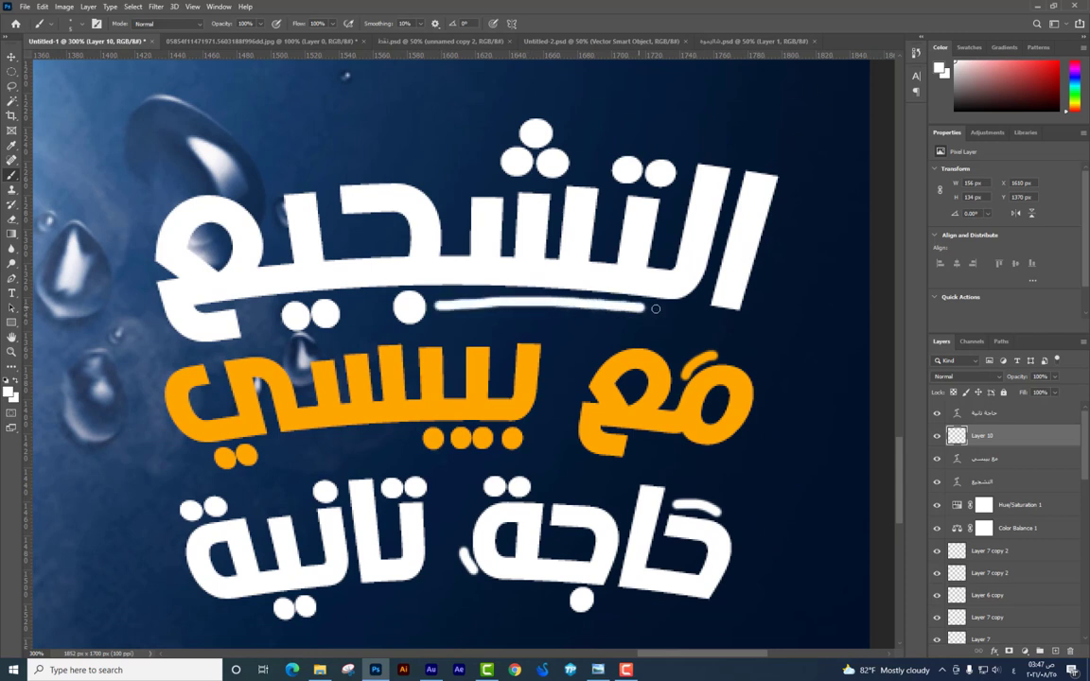
key("ctrl+z")
mouse_move(440, 310)
left_mouse_down()
mouse_move(656, 310)
mouse_move(465, 309)
mouse_move(543, 263)
left_mouse_up()
key("ctrl+z")
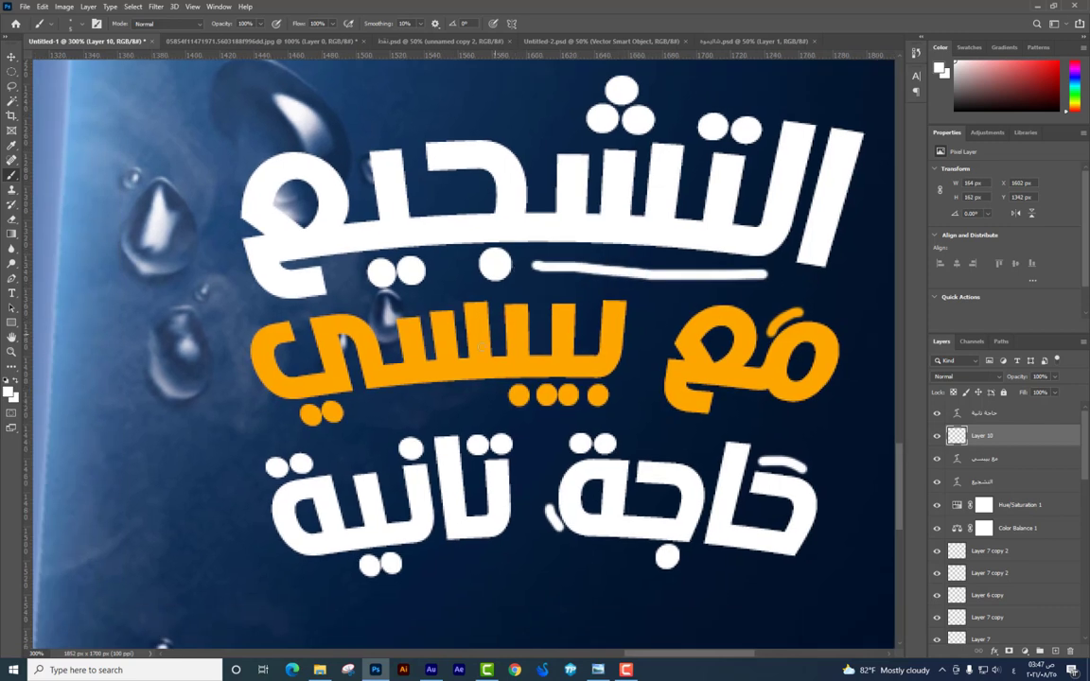
Paint an orange swash under بيبسي, then a short white dash between the dots
left_click(452, 369, "alt")
left_click_drag(476, 397, 307, 409)
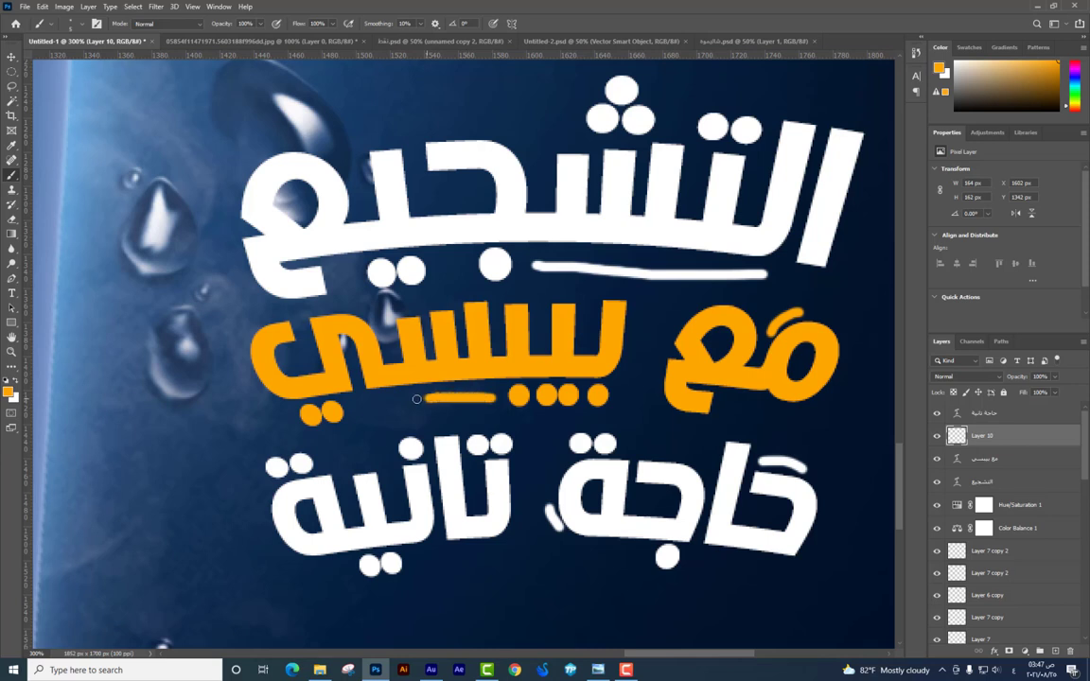
left_click_drag(480, 291, 430, 304)
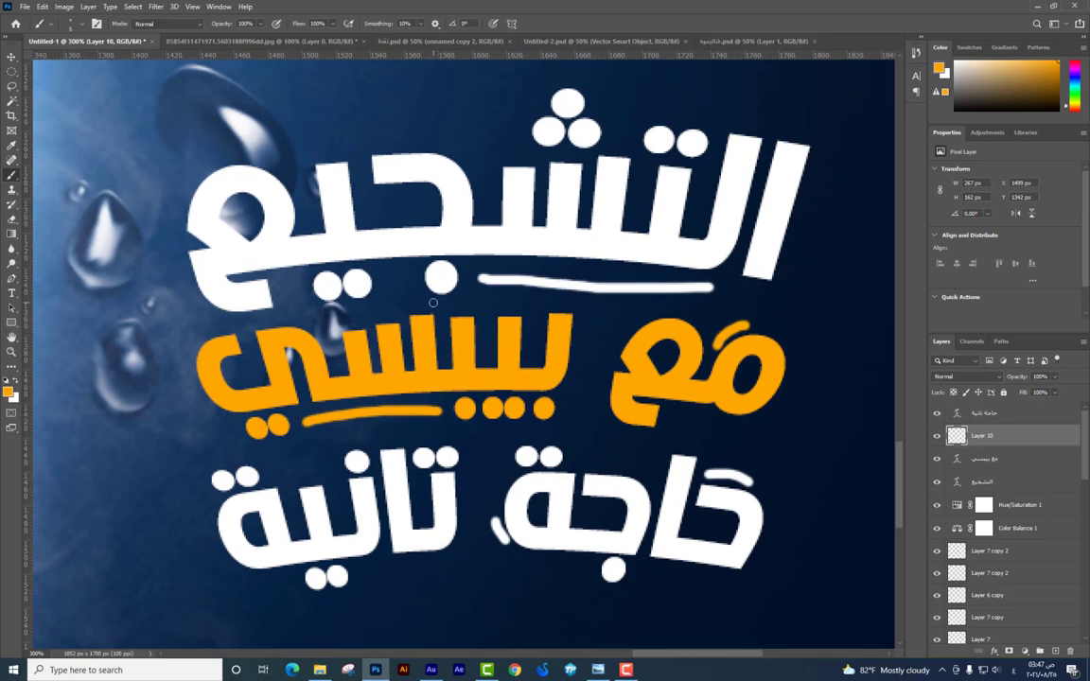
left_click(334, 252, "alt")
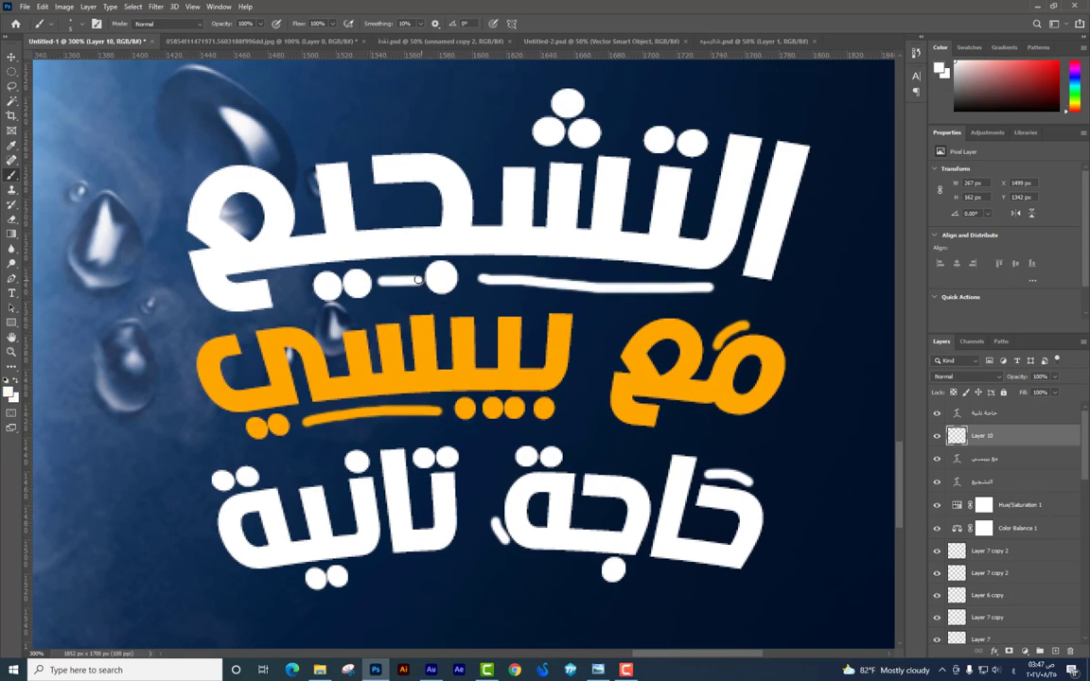
left_click_drag(409, 279, 391, 278)
Add a curved white accent above the top word and short strokes beneath the lower word
left_click_drag(397, 164, 421, 141)
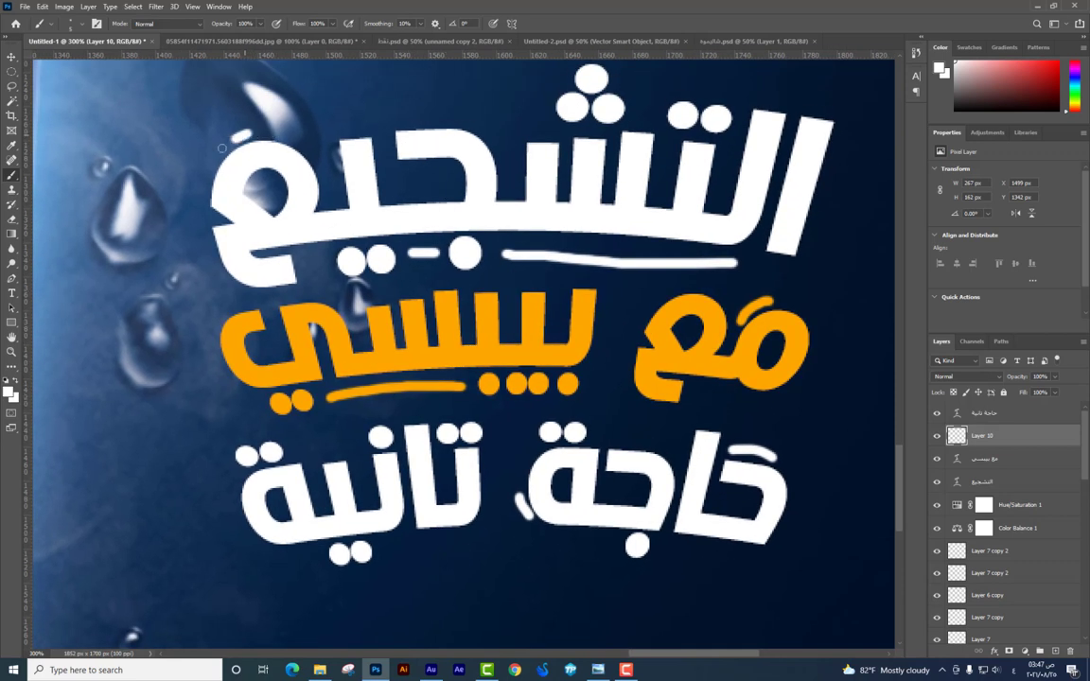
mouse_move(248, 131)
left_mouse_down()
mouse_move(204, 166)
mouse_move(235, 26)
left_mouse_up()
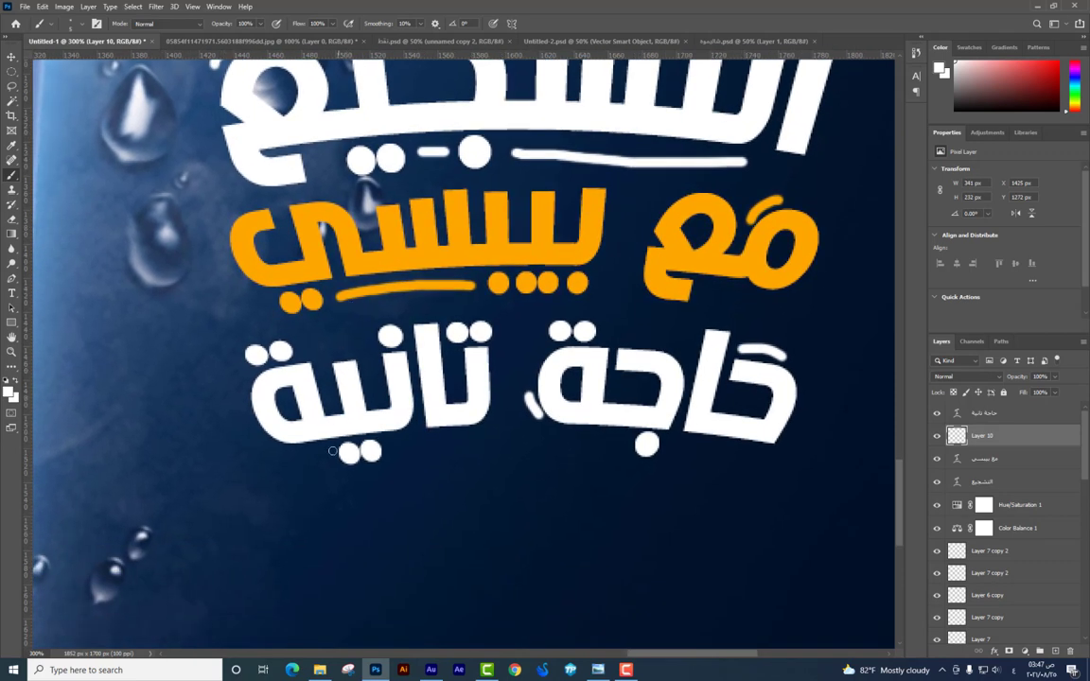
left_click_drag(328, 455, 292, 456)
key("ctrl+z")
left_click_drag(333, 456, 304, 459)
left_click_drag(403, 445, 435, 443)
scroll(536, 450, "down", 2)
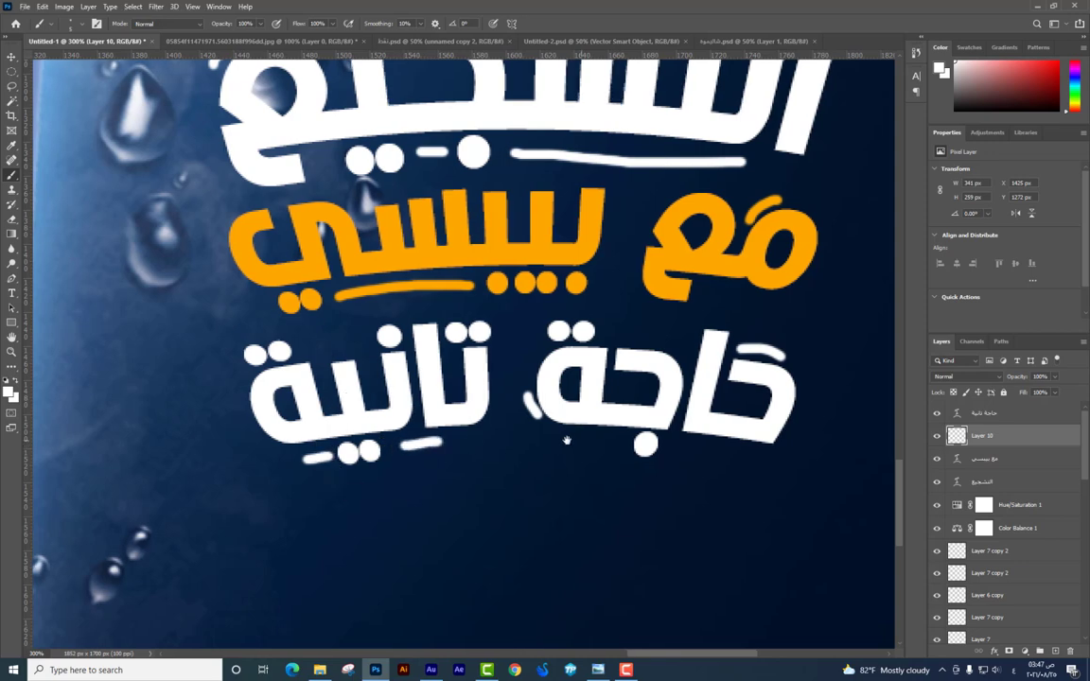
scroll(536, 451, "down", 2)
scroll(535, 451, "down", 2)
scroll(536, 450, "down", 2)
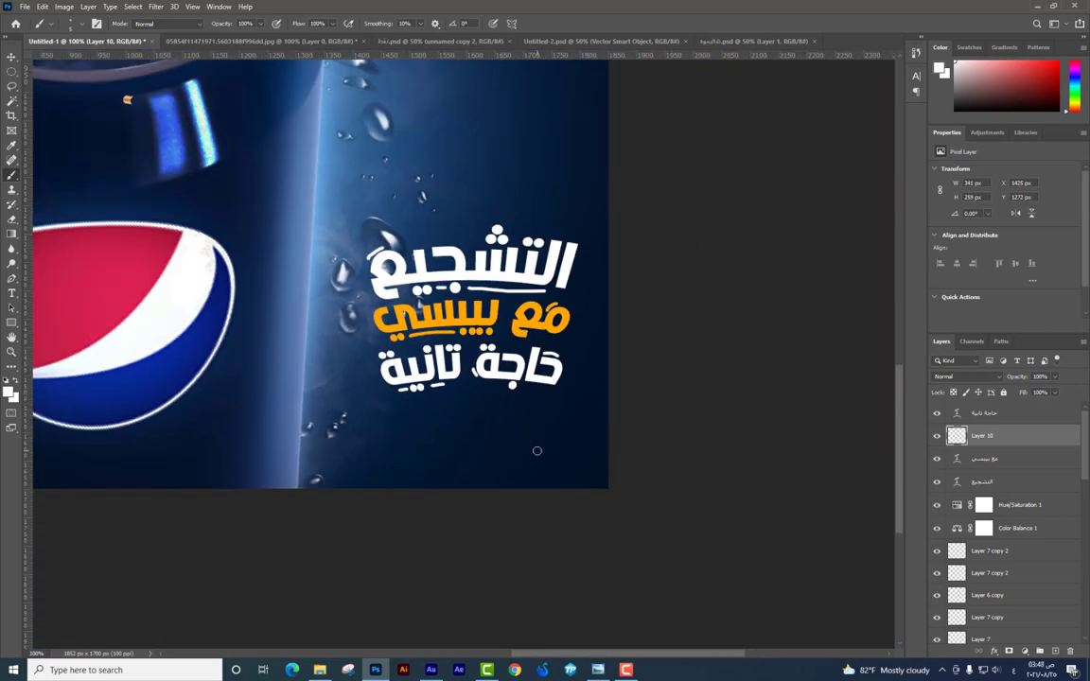
Select the slogan text layers and move the whole slogan block slightly lower
scroll(536, 450, "down", 1)
scroll(536, 450, "down", 1)
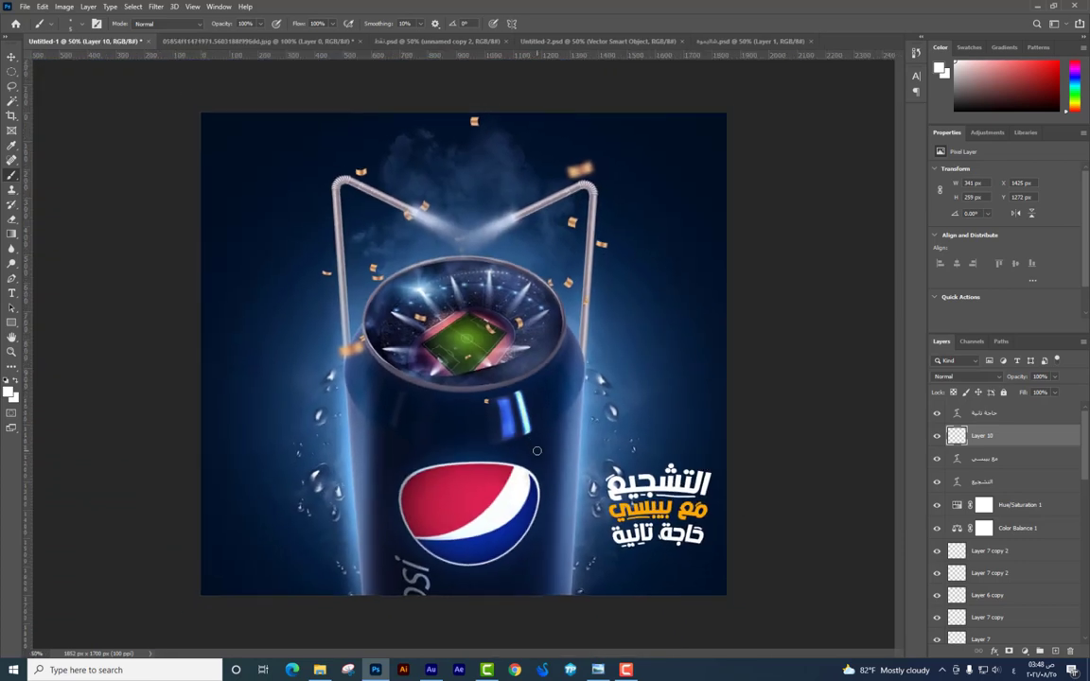
left_click(1004, 483, "shift")
left_click(994, 412, "shift")
key("v")
left_click_drag(631, 486, 628, 509)
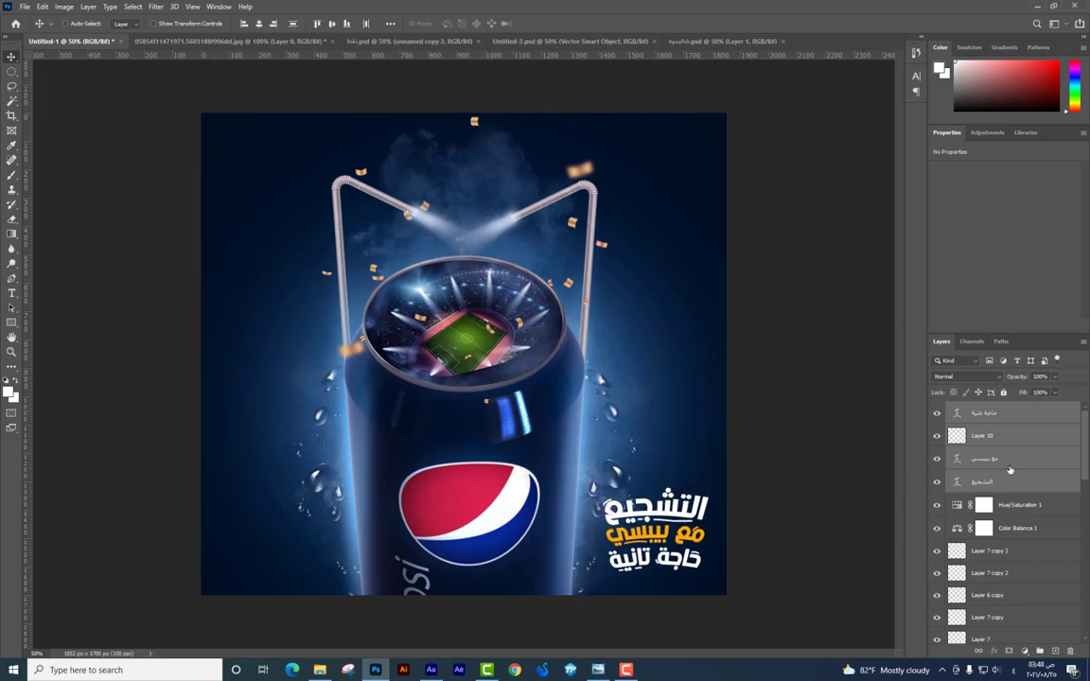
left_click(1020, 414)
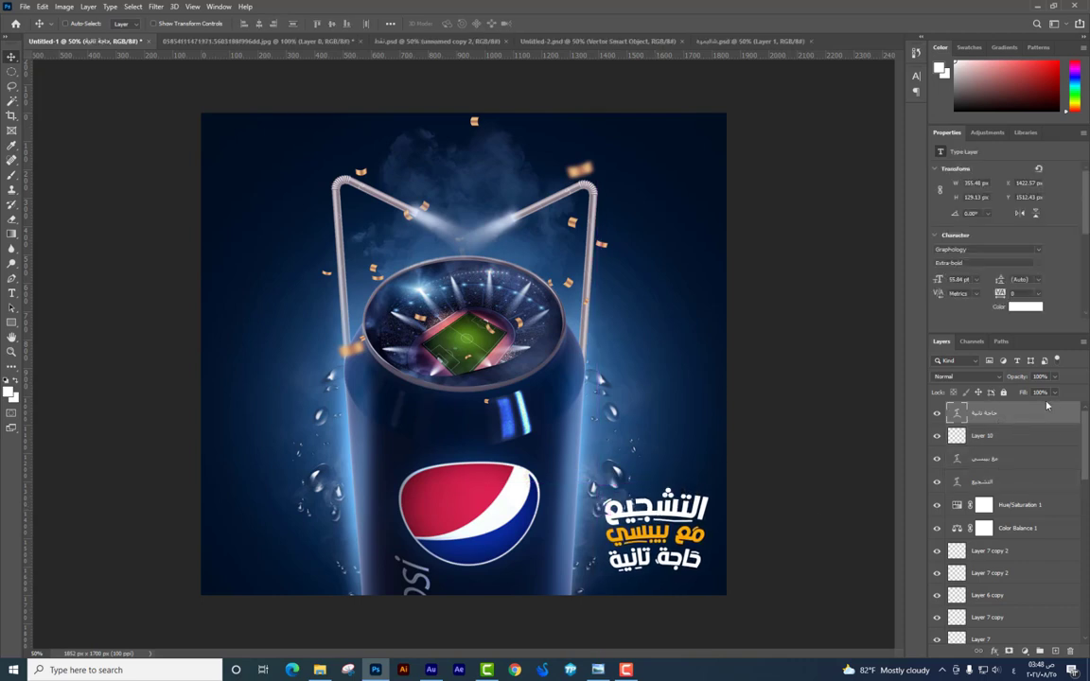
left_click_drag(1088, 429, 1076, 586)
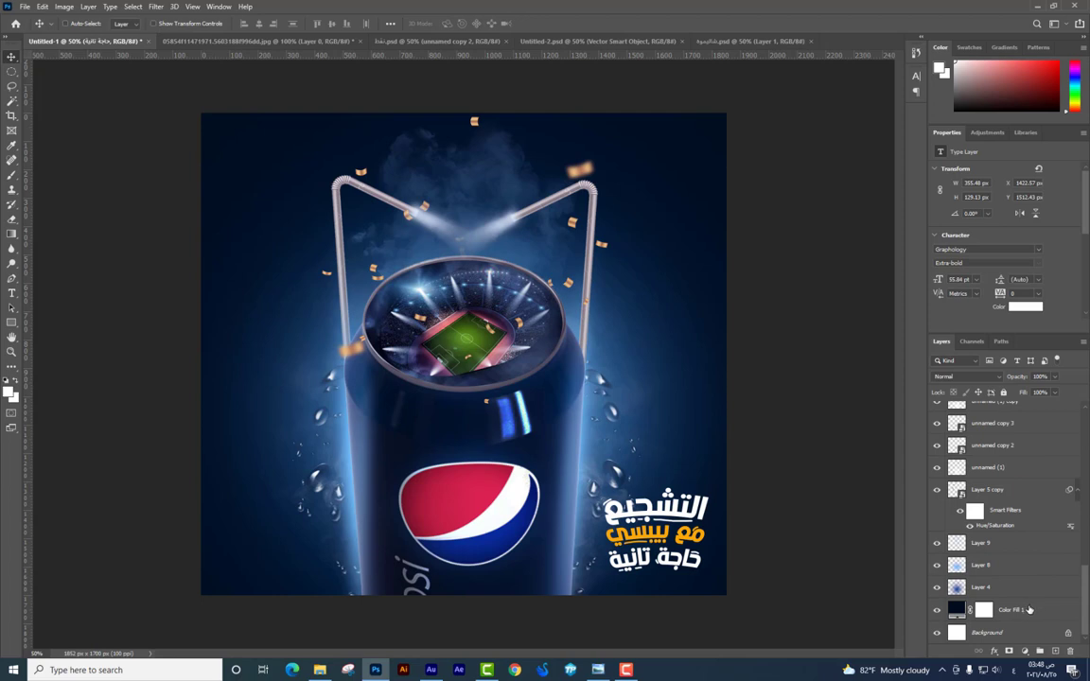
Duplicate all of the poster's layers and merge the copies into one layer
left_click(1030, 610, "shift")
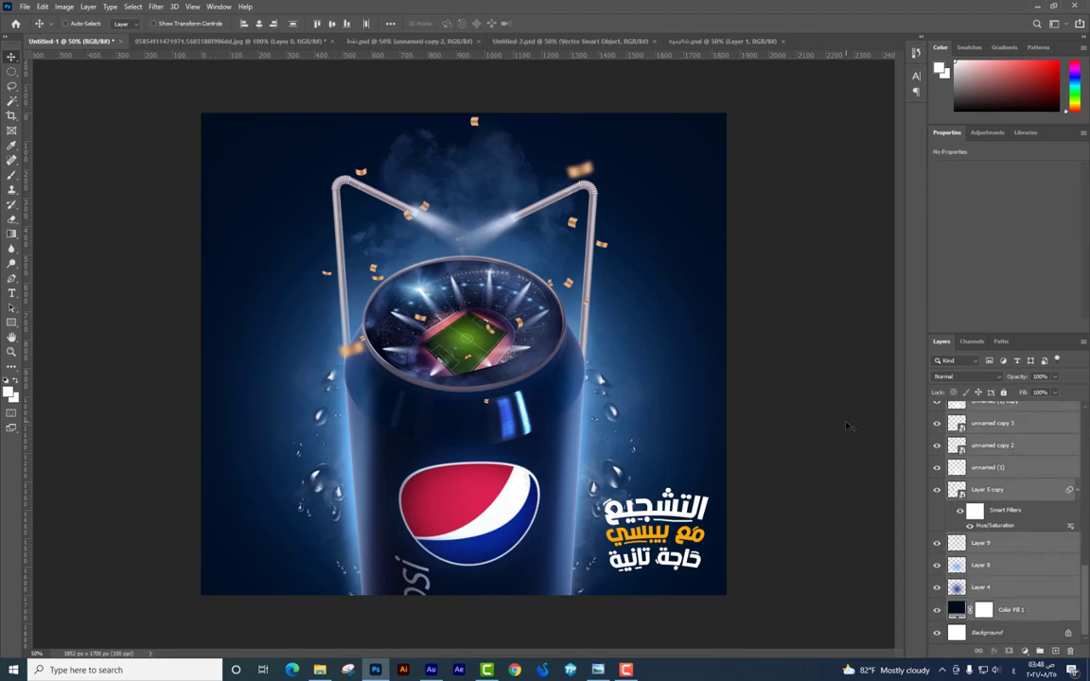
key("ctrl+j")
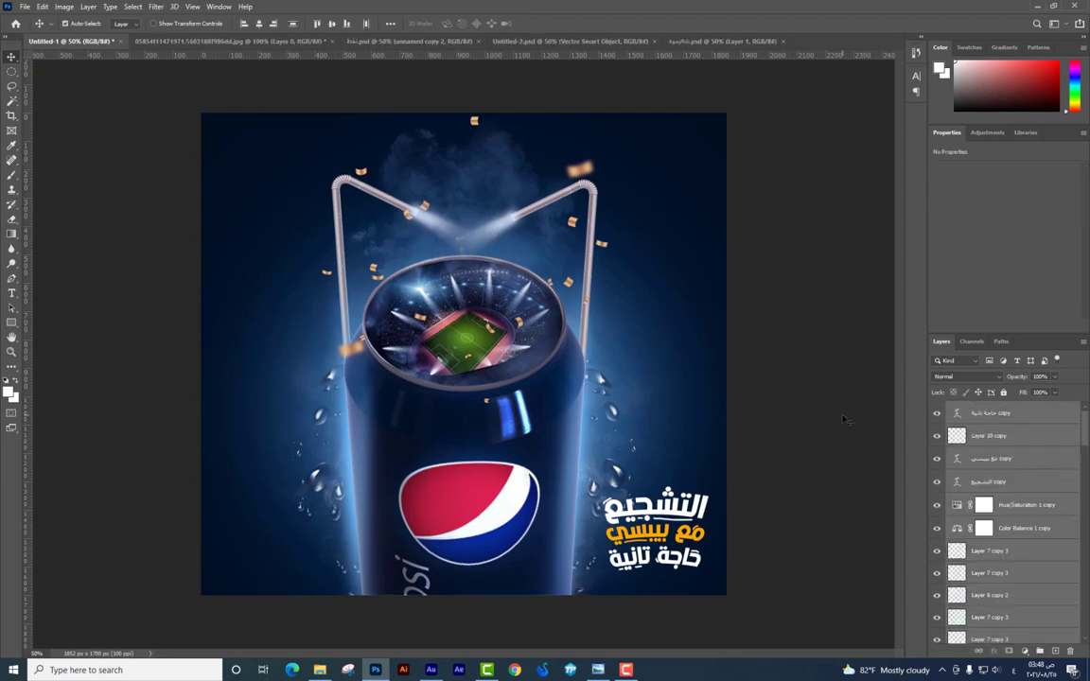
key("ctrl+e")
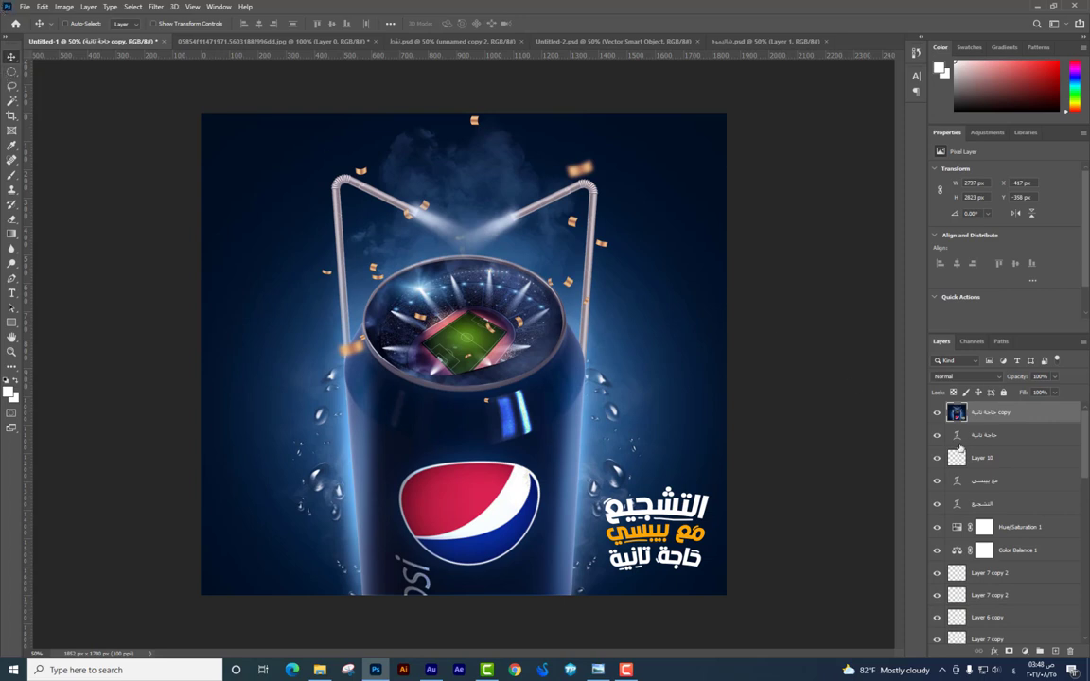
left_click_drag(418, 267, 863, 409)
Marquee the whole canvas with a rectangular selection and stamp it into new Layer 11
right_click(11, 71)
left_click(57, 64)
left_click_drag(200, 113, 648, 367)
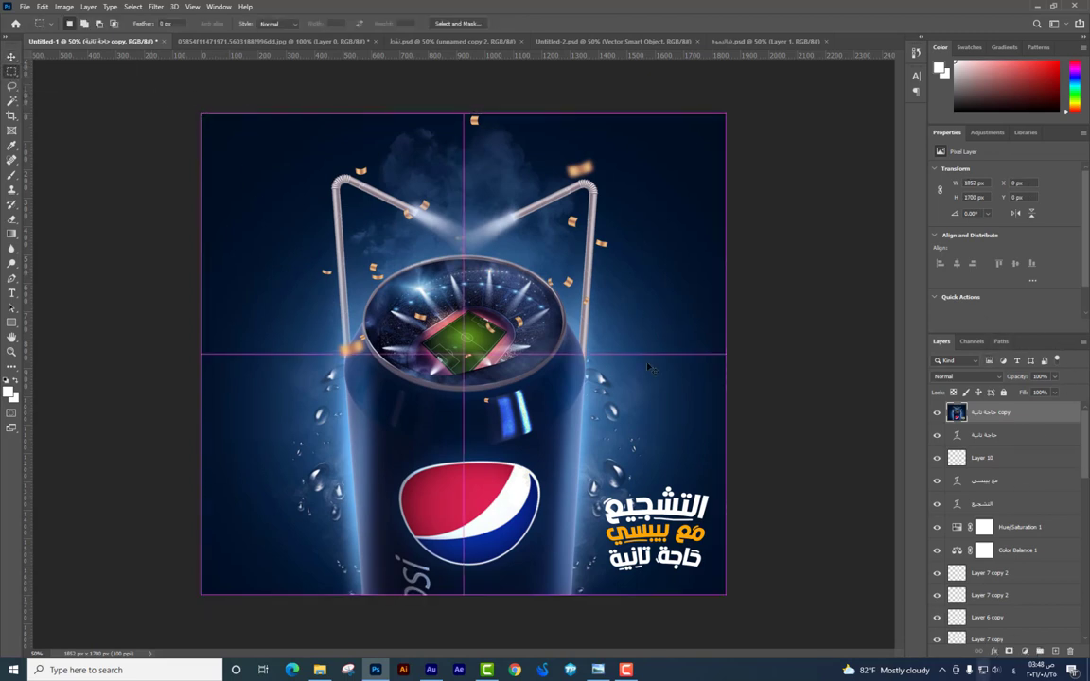
key("ctrl+j")
left_click(156, 7)
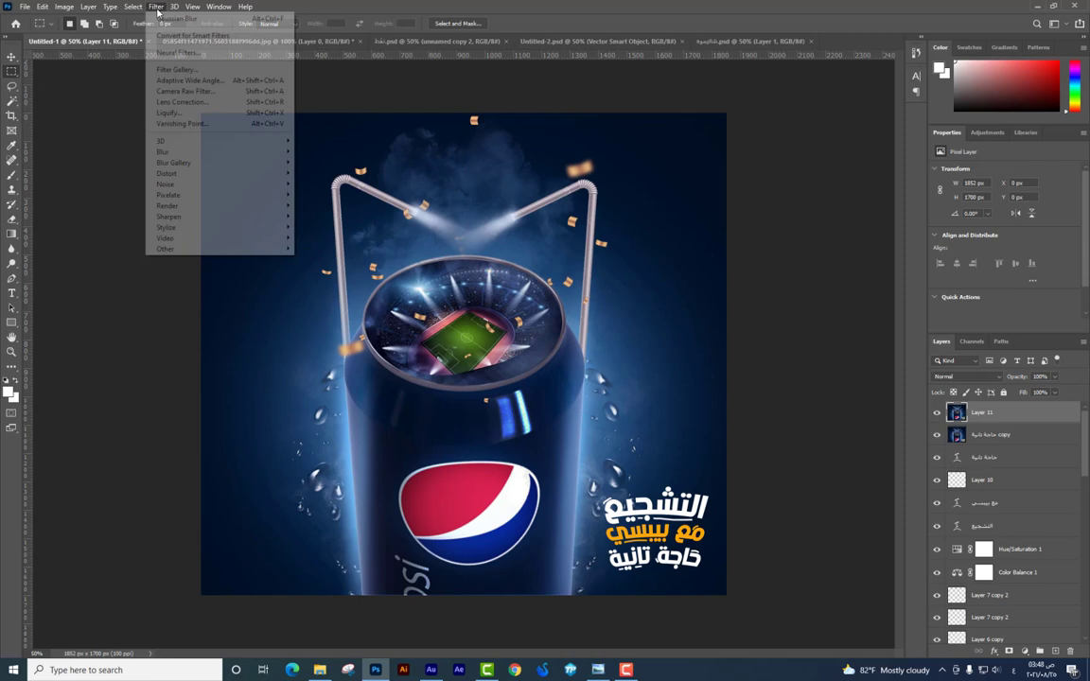
In the Camera Raw filter, set Temperature -14 and raise contrast, highlights and vibrance
left_click(195, 92)
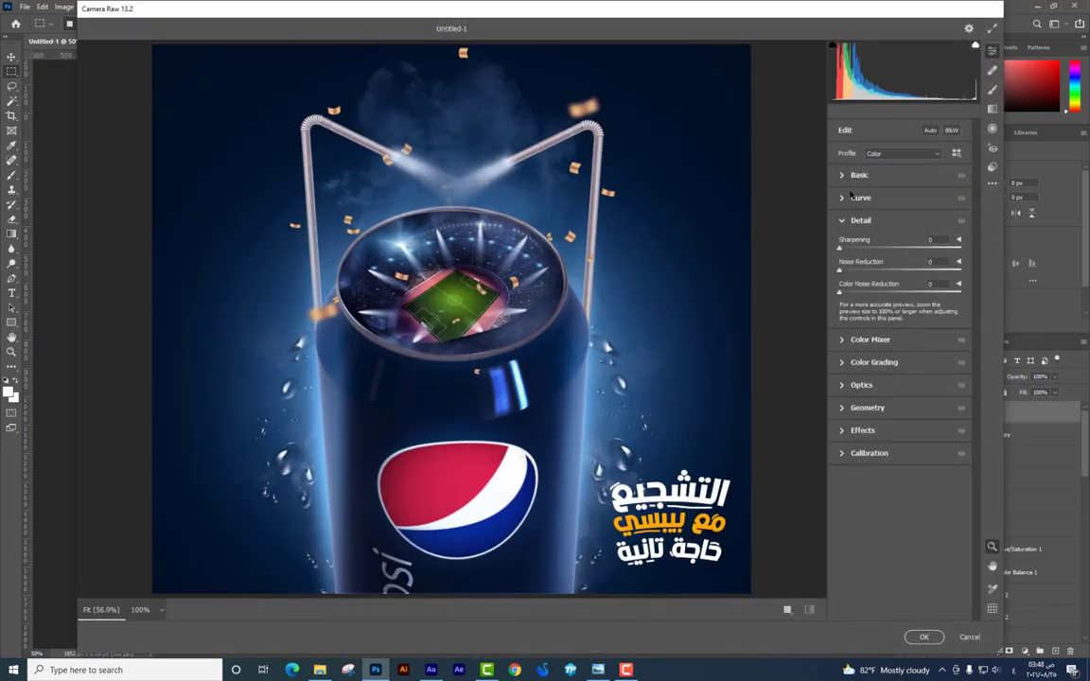
left_click(860, 175)
left_click_drag(902, 223, 892, 235)
left_click_drag(902, 281, 911, 281)
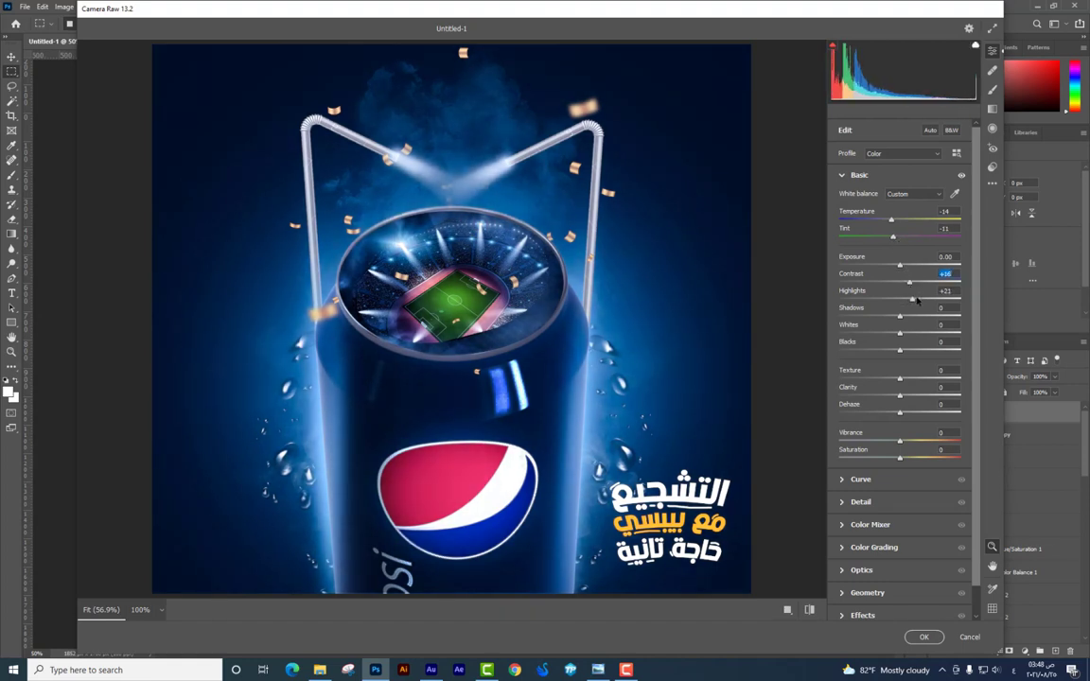
mouse_move(904, 299)
left_mouse_down()
mouse_move(914, 299)
mouse_move(902, 316)
mouse_move(927, 333)
mouse_move(910, 350)
mouse_move(917, 397)
left_mouse_up()
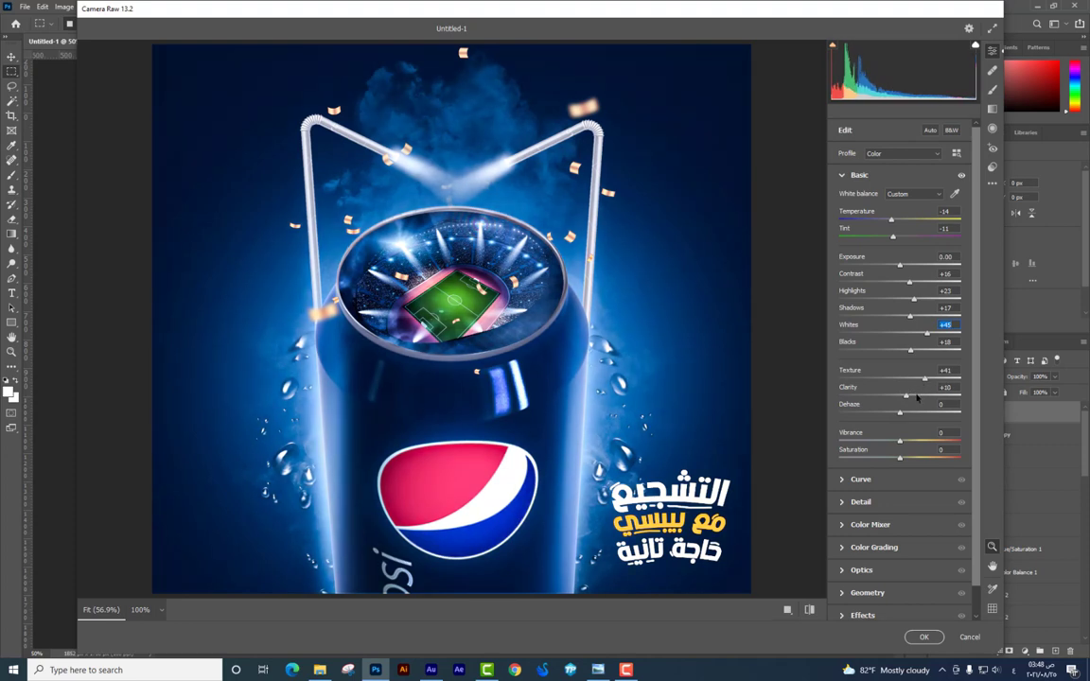
mouse_move(900, 441)
left_mouse_down()
mouse_move(939, 440)
mouse_move(927, 442)
left_mouse_up()
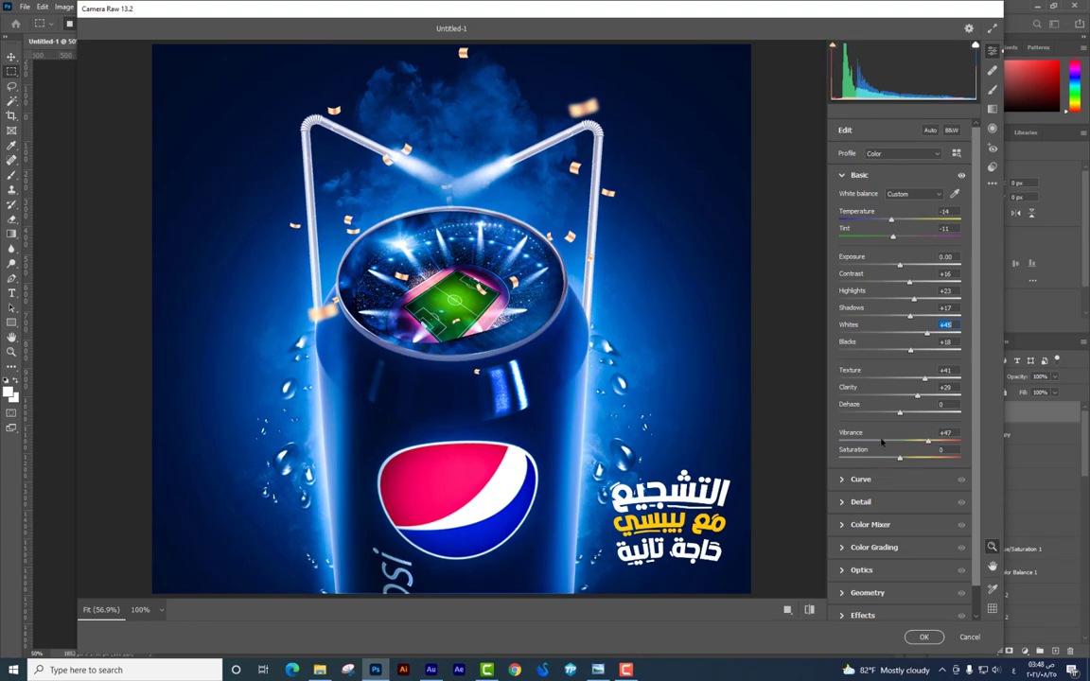
left_click(860, 479)
left_click(860, 457)
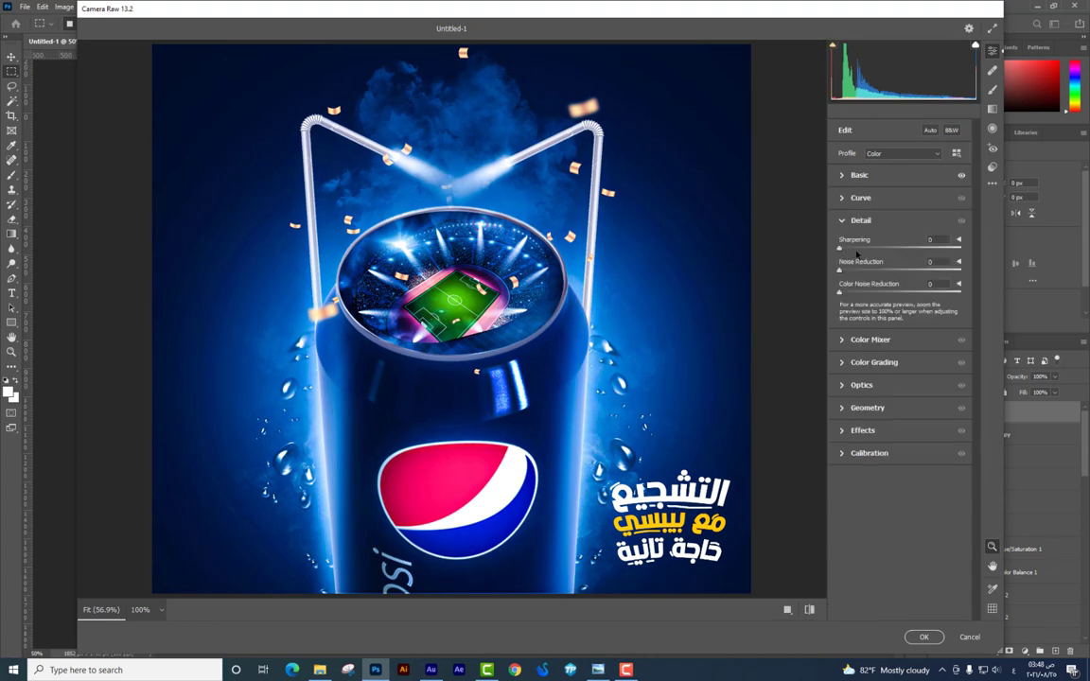
Browse Color Mixer and Color Grading, and keep Optics lens Distortion at 0
left_click(889, 340)
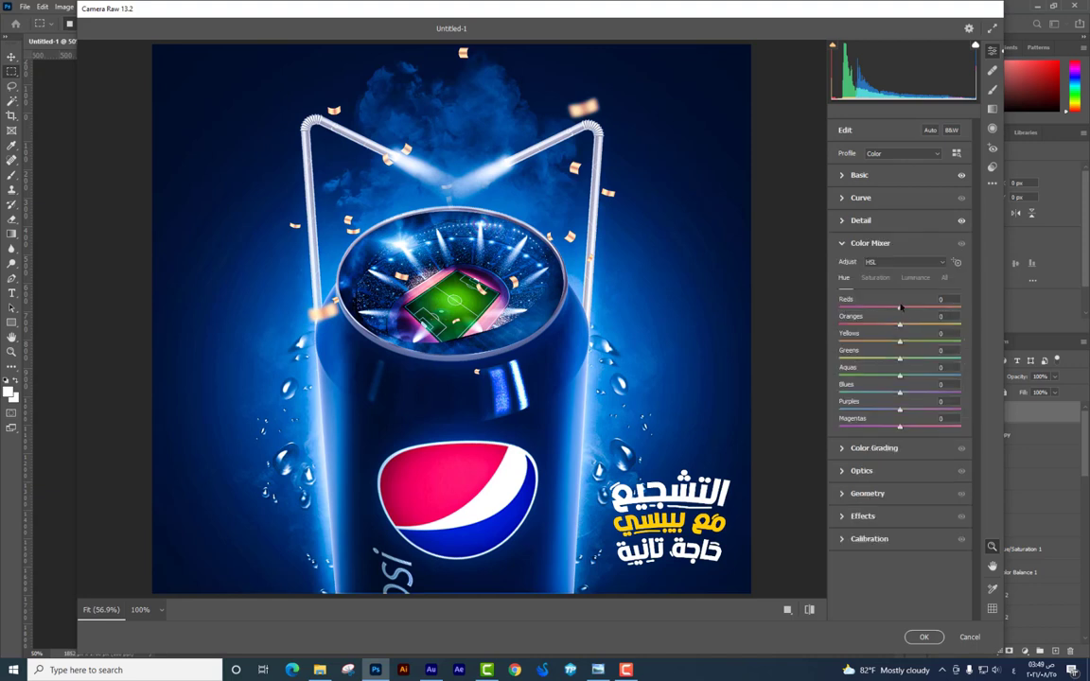
left_click(876, 450)
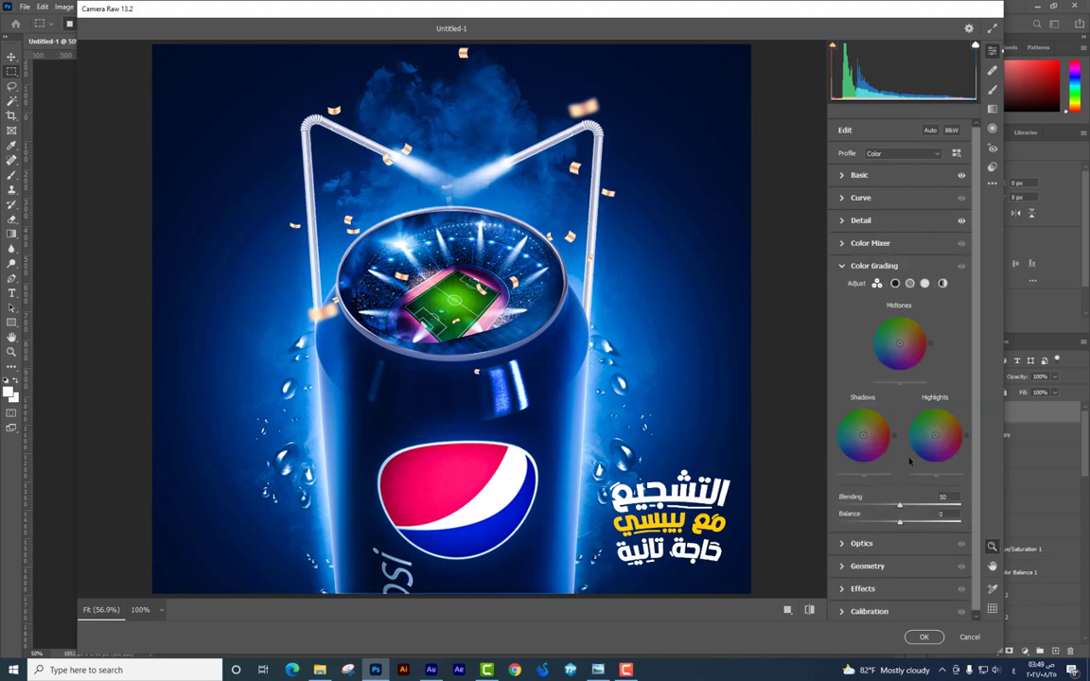
left_click(861, 543)
left_click_drag(900, 318, 906, 318)
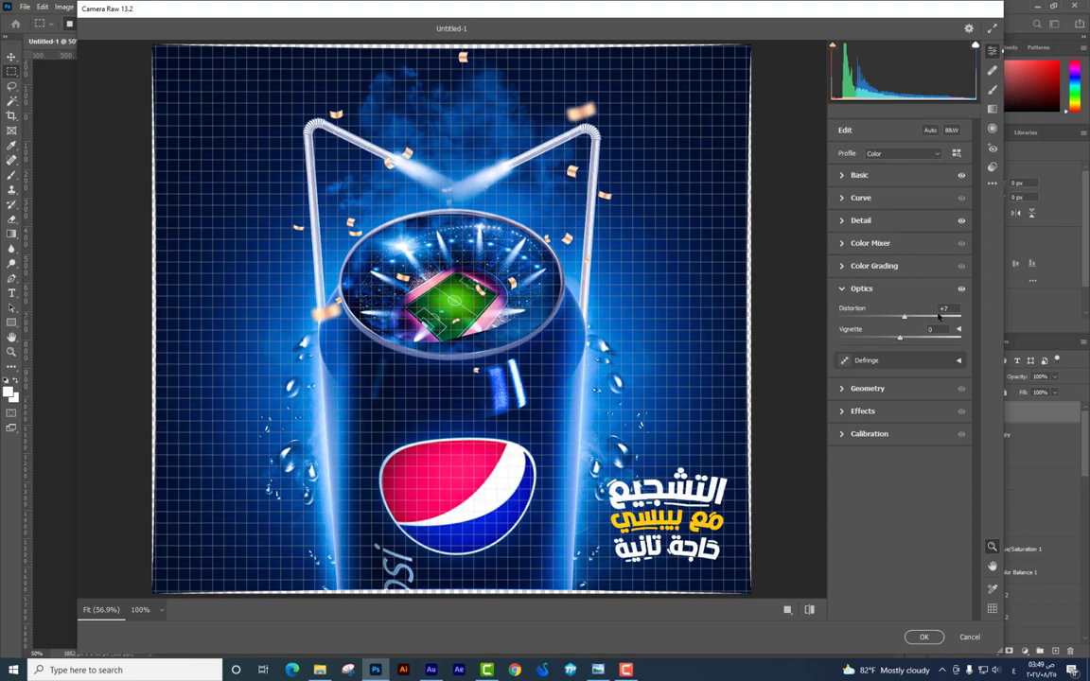
double_click(903, 316)
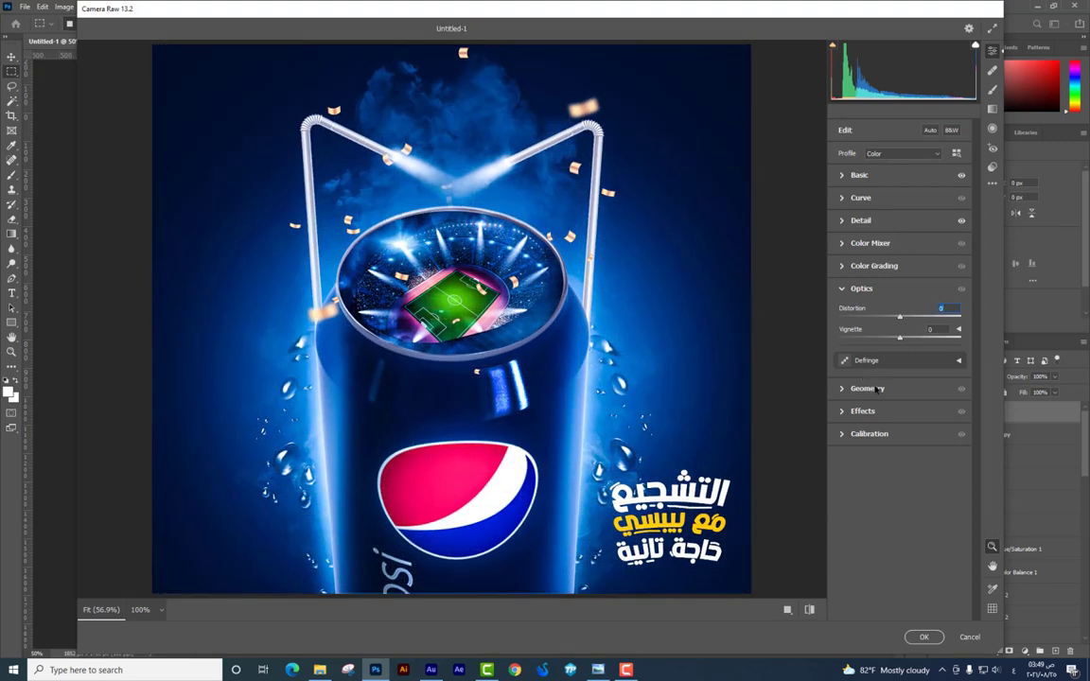
Set Effects Grain to 12 and apply the Camera Raw adjustments to Layer 11
left_click(878, 389)
left_click(871, 402)
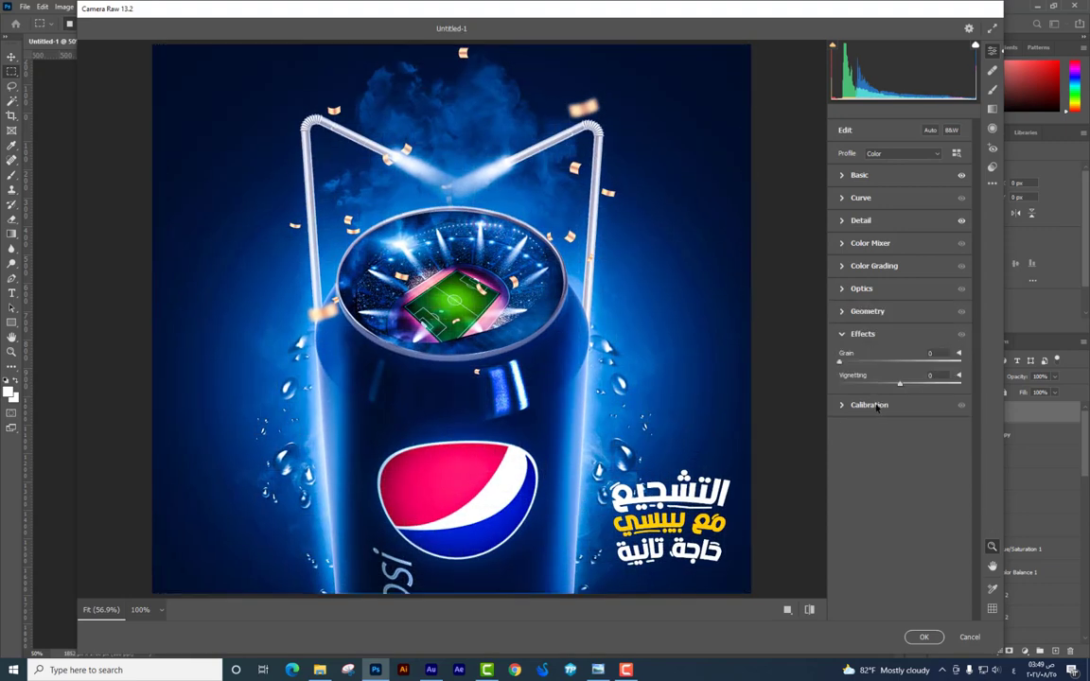
left_click(855, 362)
left_click(924, 637)
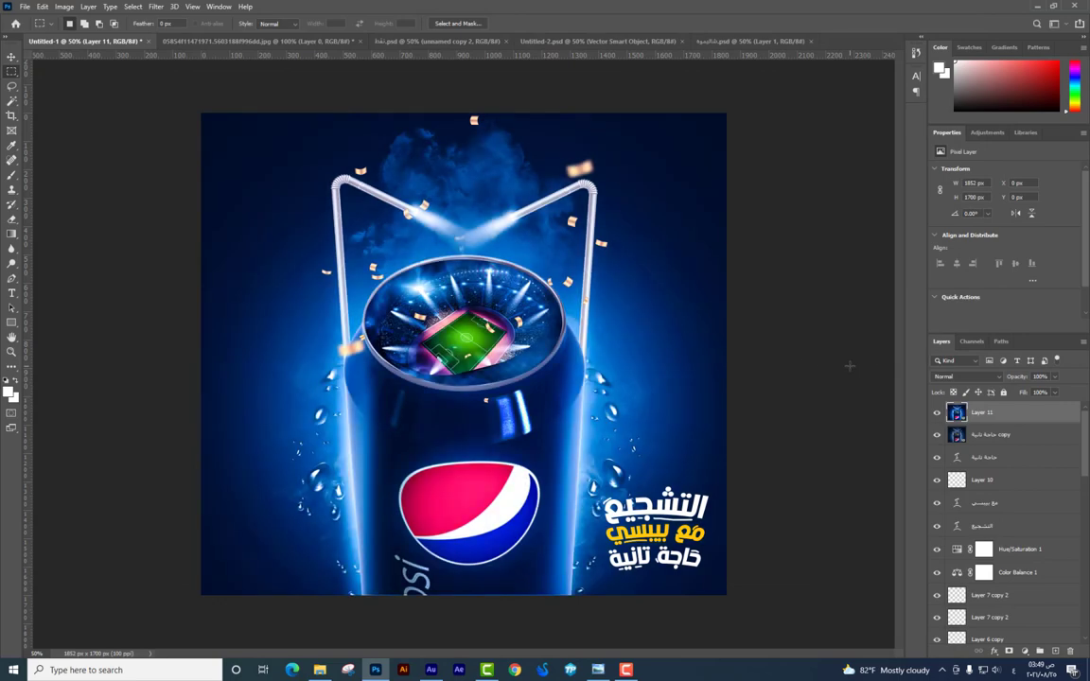
Toggle Layer 11 to compare before and after, then preview the poster without panels at 66.7%
left_click(936, 414)
left_click(936, 413)
left_click(936, 413)
key("Tab")
key("Tab")
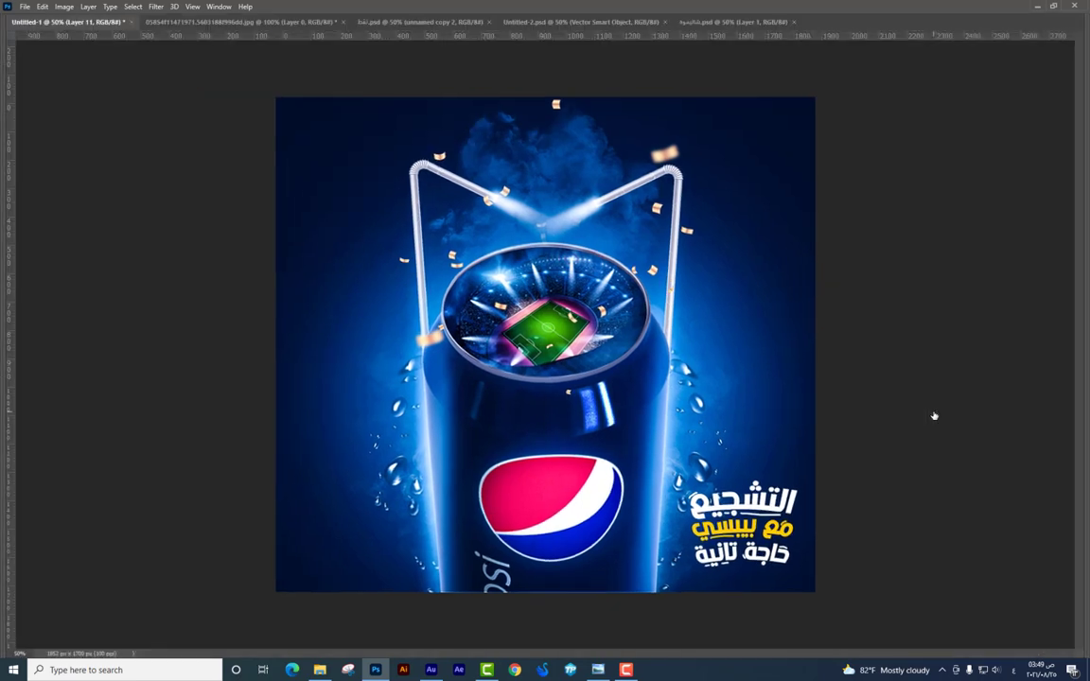
key("ctrl+plus")
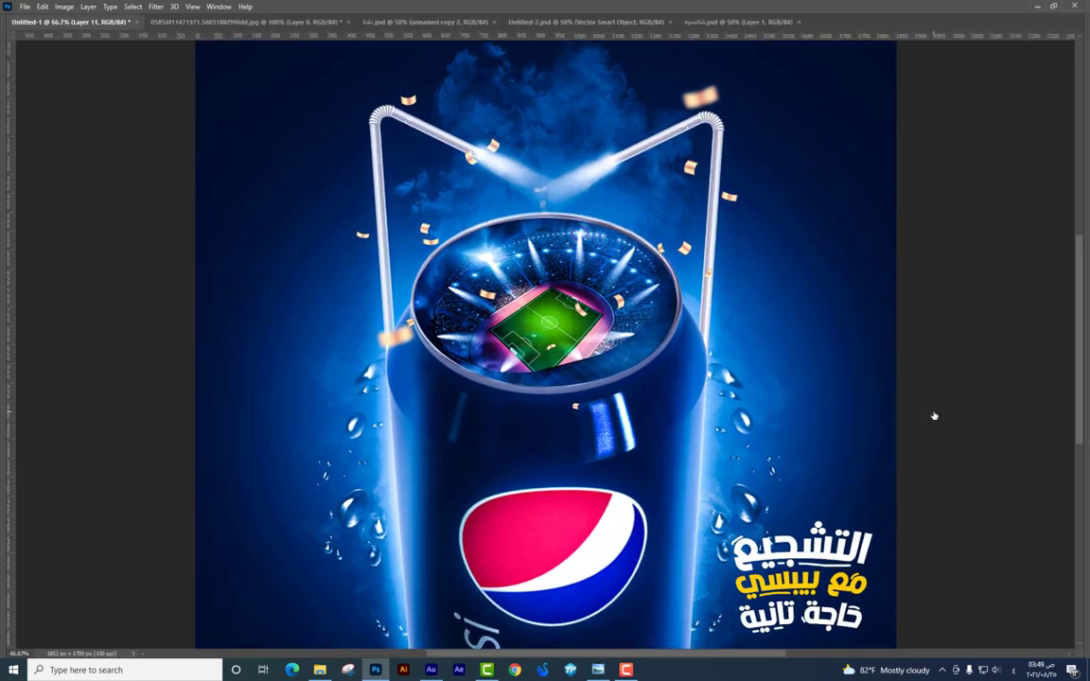